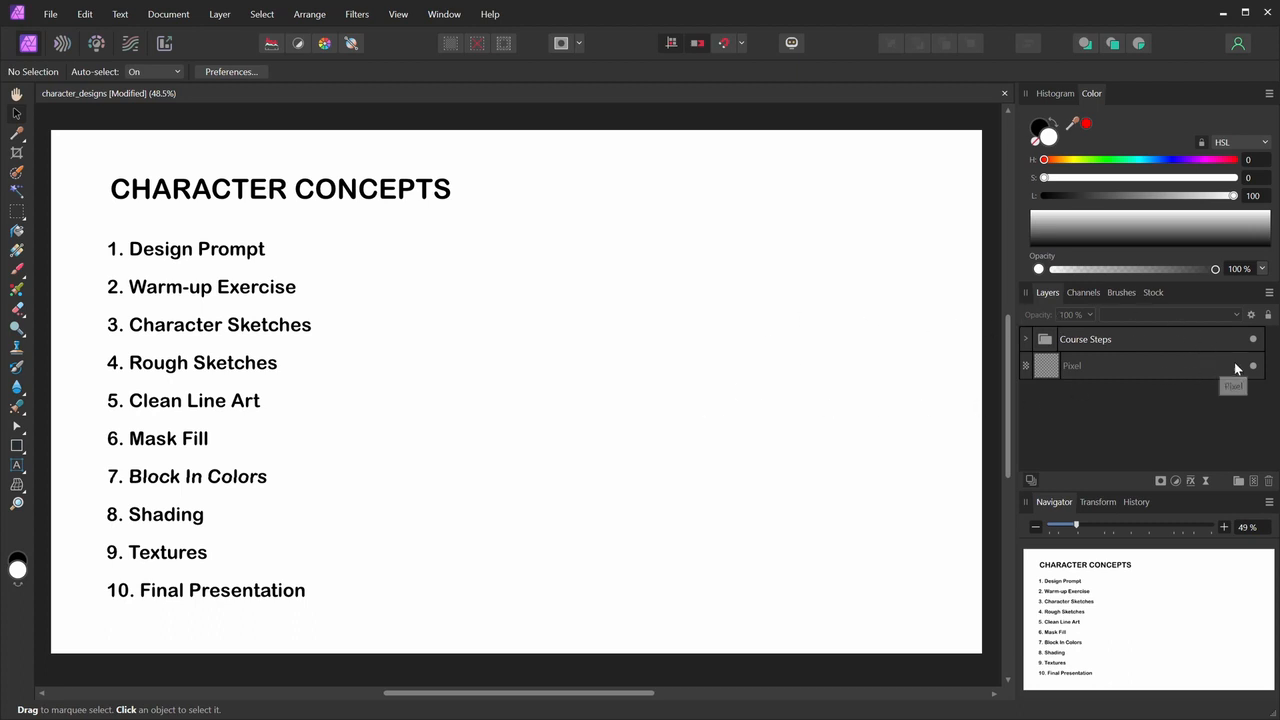
# - Hide the Course Steps group and ready the Paint Brush with the Basic 4 px brush on the Pixel layer
pyautogui.click(1253, 339)
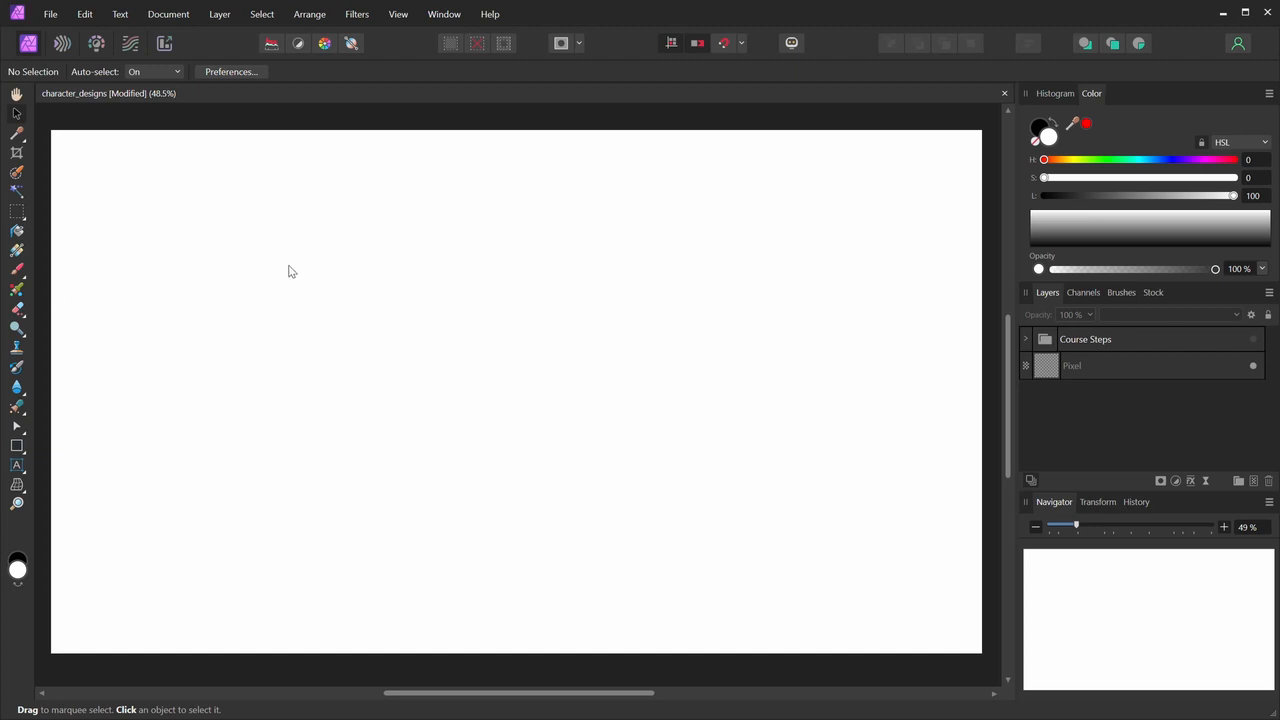
pyautogui.click(1066, 366)
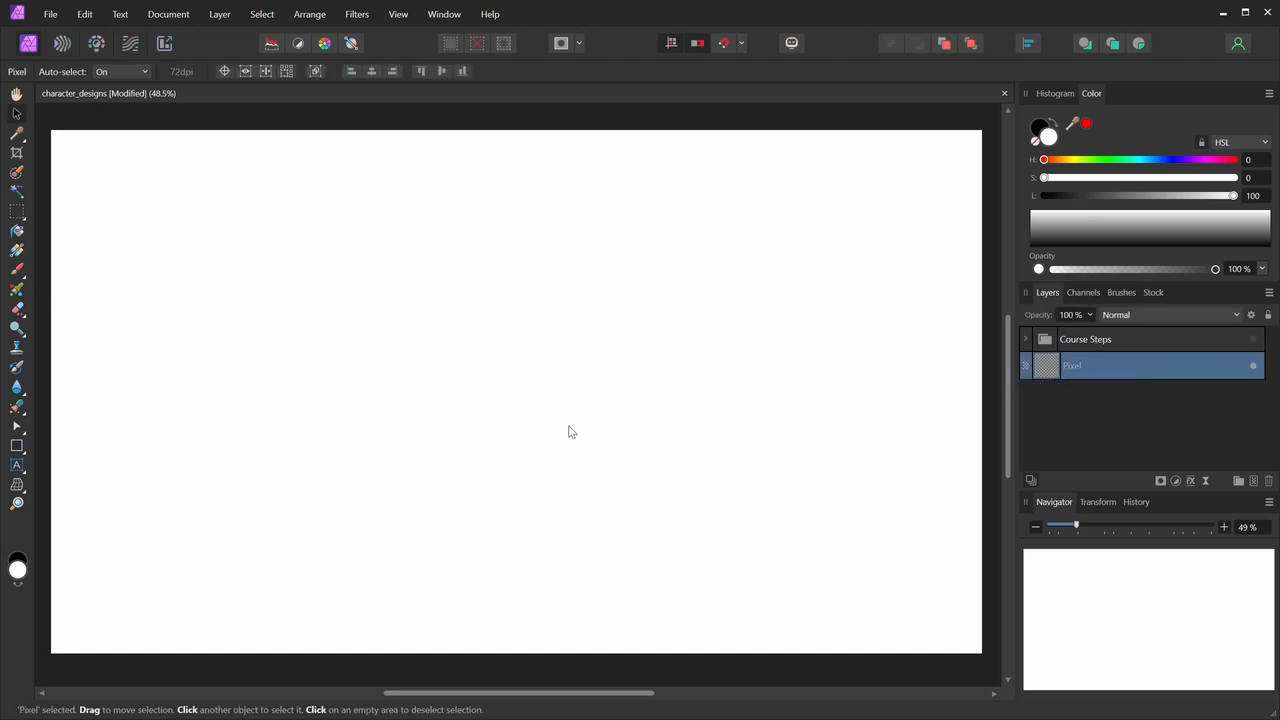
pyautogui.click(17, 269)
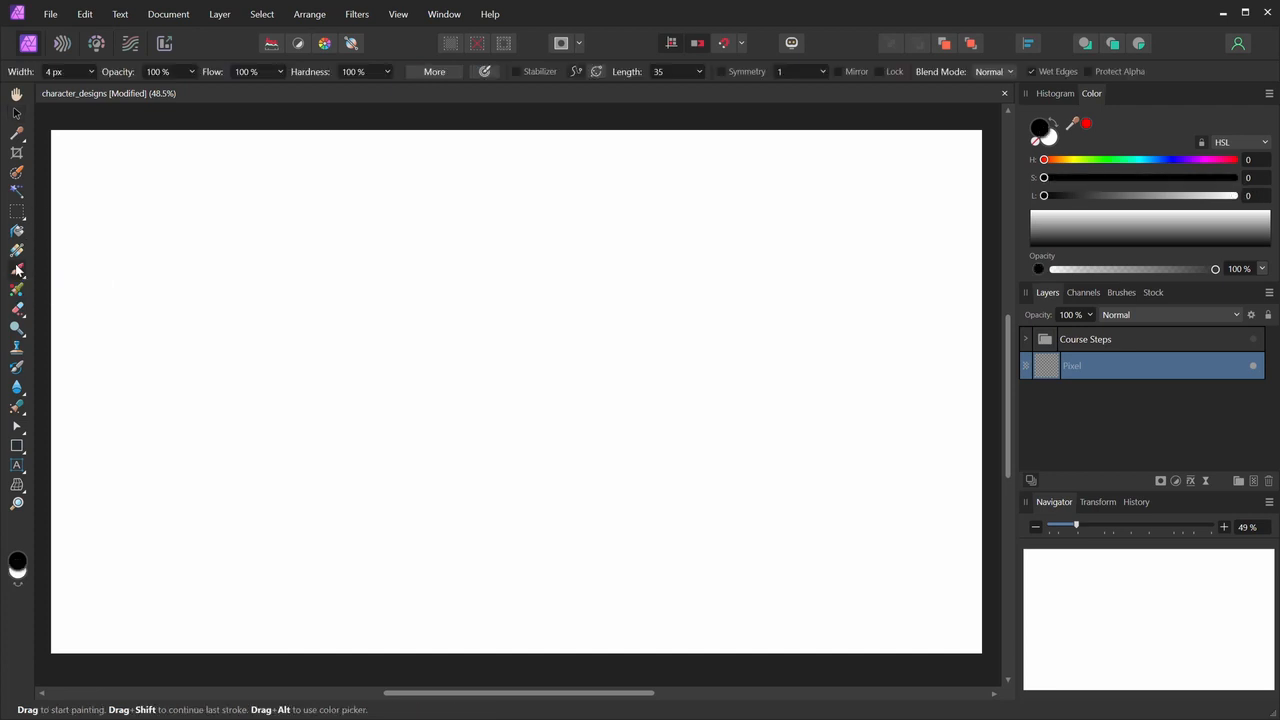
pyautogui.click(1120, 292)
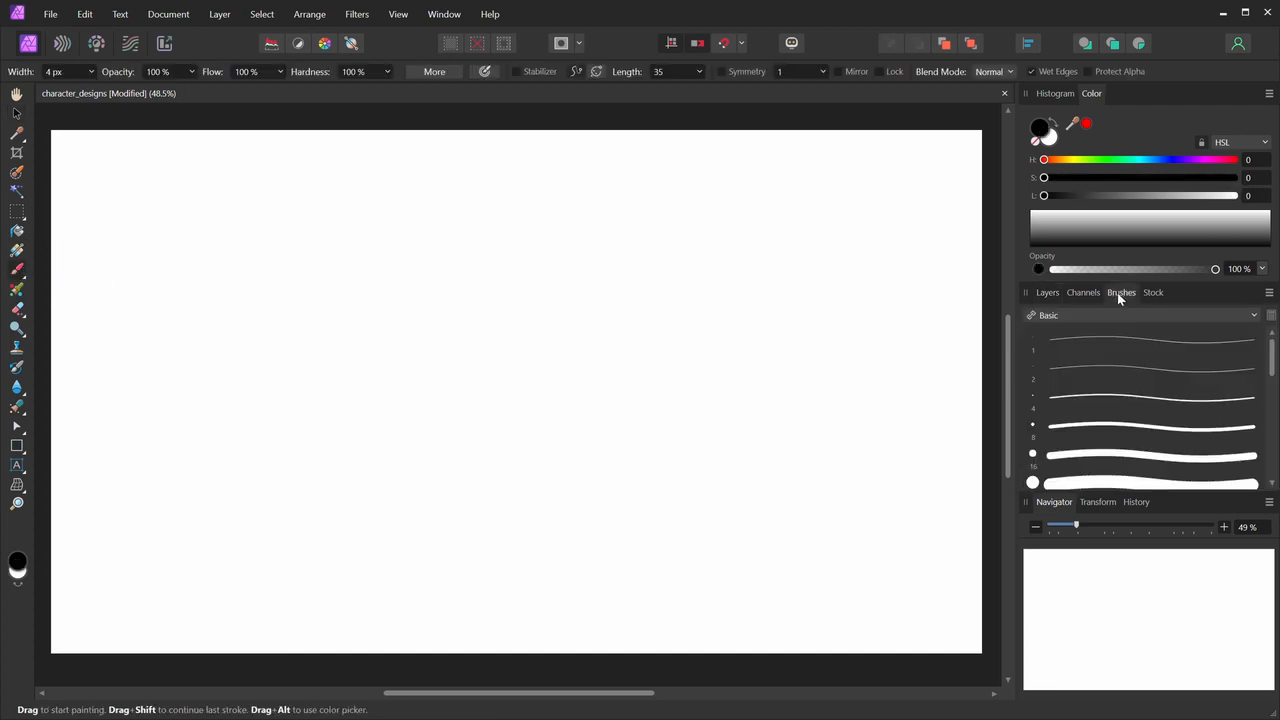
pyautogui.click(1067, 399)
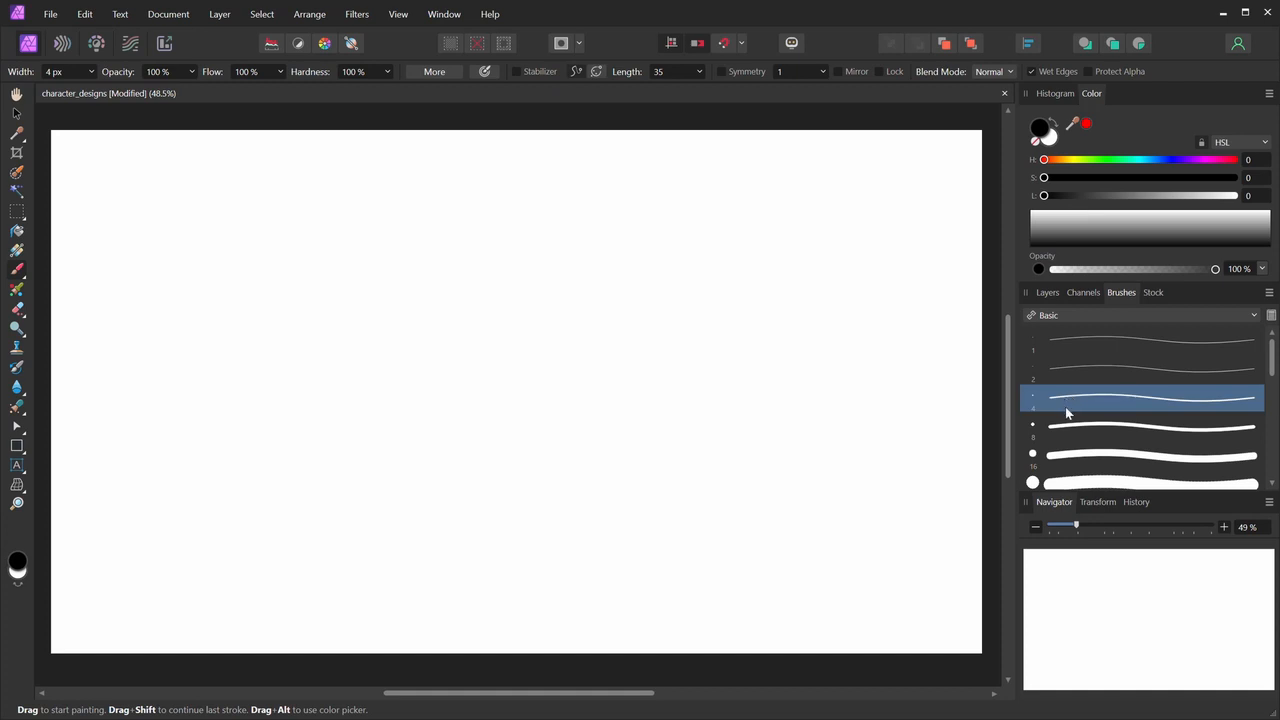
# - Try the Basic 4 px and 8 px brushes with test strokes on the blank canvas, undoing each stroke
pyautogui.moveTo(398, 408)
pyautogui.mouseDown()
pyautogui.moveTo(474, 486)
pyautogui.moveTo(575, 473)
pyautogui.mouseUp()
pyautogui.hotkey('ctrl', 'z')
pyautogui.click(1063, 428)
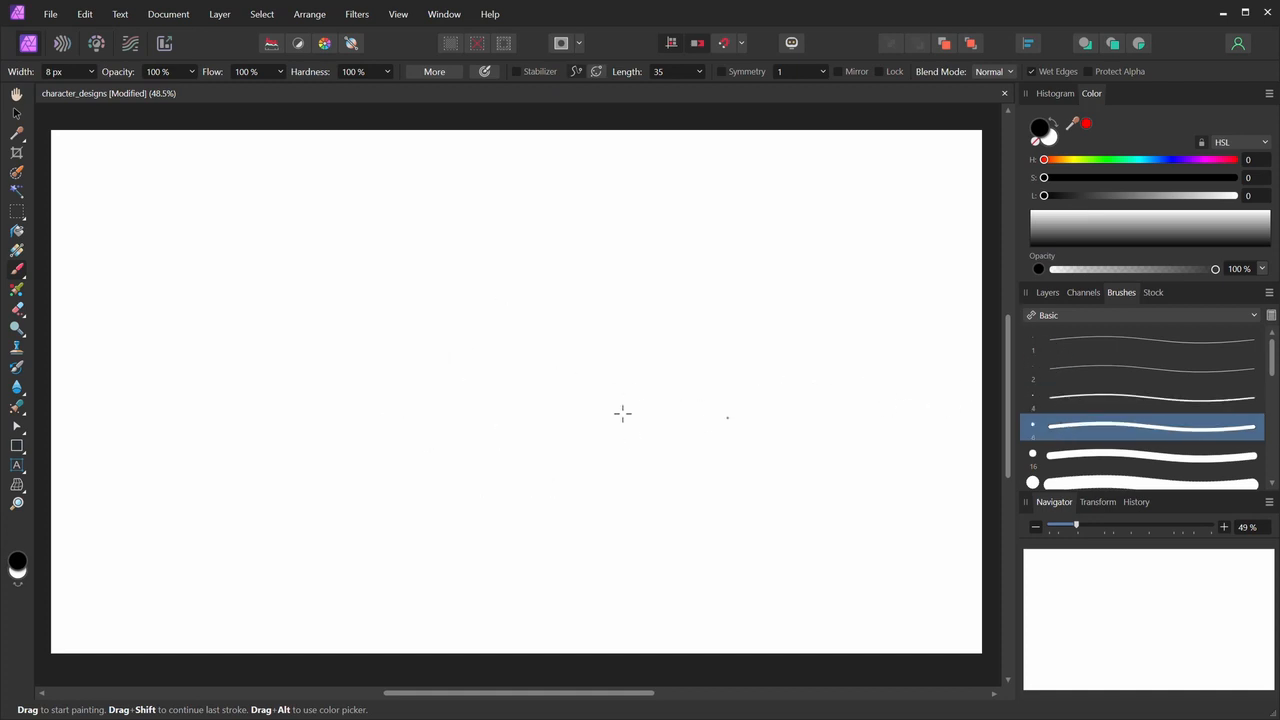
pyautogui.moveTo(488, 390)
pyautogui.mouseDown()
pyautogui.moveTo(557, 337)
pyautogui.moveTo(615, 477)
pyautogui.mouseUp()
pyautogui.hotkey('ctrl', 'z')
pyautogui.click(1086, 399)
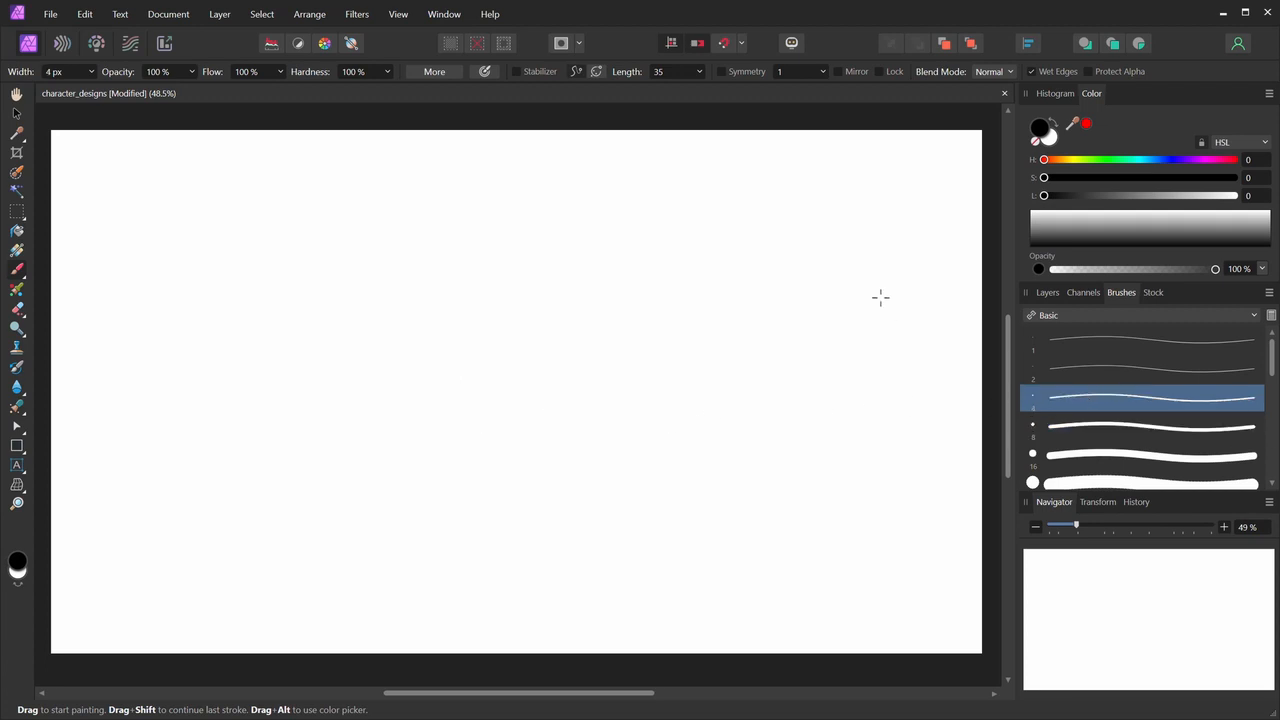
# - Sketch the first figure on the canvas's left side with a round head on a wide oval body
pyautogui.click(1047, 292)
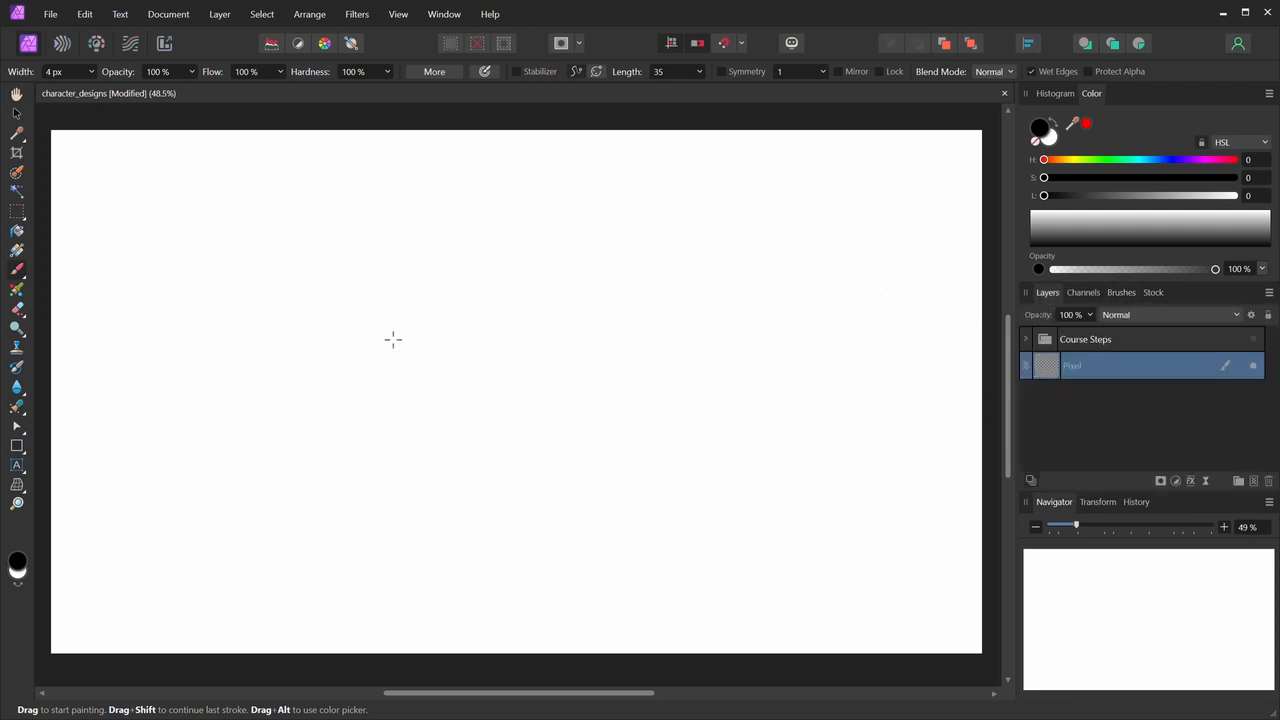
pyautogui.moveTo(189, 480)
pyautogui.mouseDown()
pyautogui.moveTo(169, 449)
pyautogui.moveTo(240, 503)
pyautogui.moveTo(197, 488)
pyautogui.mouseUp()
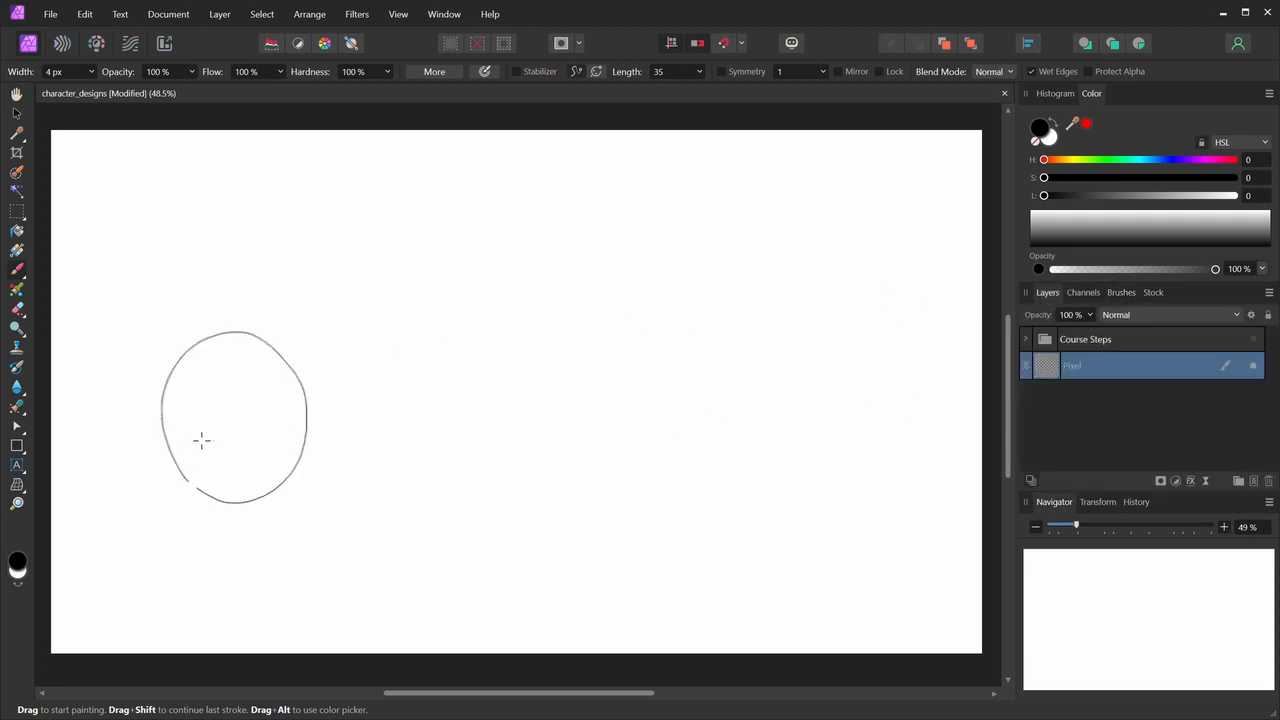
pyautogui.moveTo(200, 323)
pyautogui.mouseDown()
pyautogui.moveTo(233, 248)
pyautogui.moveTo(280, 276)
pyautogui.moveTo(268, 329)
pyautogui.moveTo(207, 344)
pyautogui.moveTo(202, 329)
pyautogui.moveTo(266, 333)
pyautogui.mouseUp()
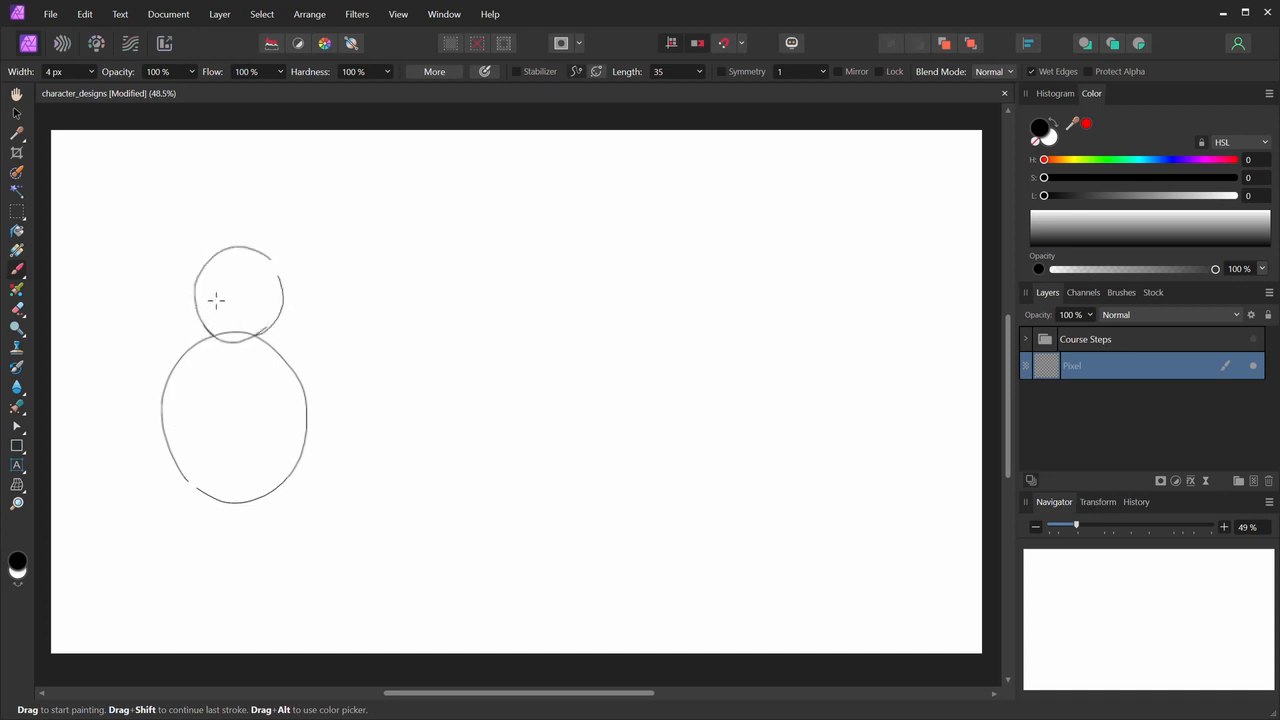
pyautogui.moveTo(200, 282)
pyautogui.mouseDown()
pyautogui.moveTo(221, 259)
pyautogui.moveTo(254, 253)
pyautogui.moveTo(279, 317)
pyautogui.moveTo(199, 329)
pyautogui.moveTo(229, 341)
pyautogui.moveTo(207, 340)
pyautogui.moveTo(188, 497)
pyautogui.mouseUp()
pyautogui.moveTo(178, 412)
pyautogui.mouseDown()
pyautogui.moveTo(198, 498)
pyautogui.moveTo(246, 494)
pyautogui.mouseUp()
pyautogui.moveTo(262, 330)
pyautogui.mouseDown()
pyautogui.moveTo(300, 475)
pyautogui.moveTo(256, 520)
pyautogui.mouseUp()
pyautogui.moveTo(176, 468)
pyautogui.mouseDown()
pyautogui.moveTo(240, 508)
pyautogui.moveTo(296, 470)
pyautogui.mouseUp()
pyautogui.moveTo(182, 486); pyautogui.dragTo(170, 420)
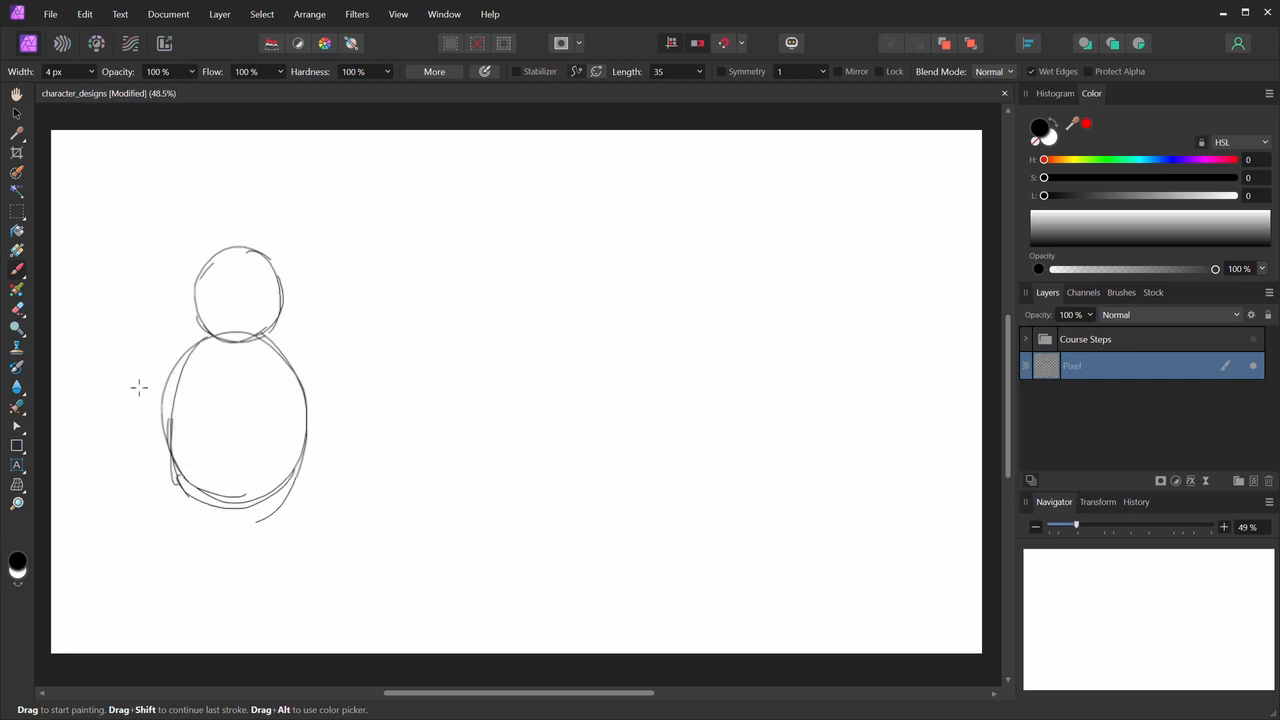
# - Add two short outstretched arms with rounded hands and a curved waistline to the first figure
pyautogui.moveTo(142, 384)
pyautogui.mouseDown()
pyautogui.moveTo(204, 359)
pyautogui.moveTo(147, 423)
pyautogui.moveTo(145, 408)
pyautogui.moveTo(149, 421)
pyautogui.moveTo(183, 380)
pyautogui.mouseUp()
pyautogui.moveTo(276, 338); pyautogui.dragTo(337, 400)
pyautogui.moveTo(278, 360)
pyautogui.mouseDown()
pyautogui.moveTo(311, 415)
pyautogui.moveTo(332, 390)
pyautogui.moveTo(337, 411)
pyautogui.moveTo(305, 406)
pyautogui.moveTo(338, 392)
pyautogui.mouseUp()
pyautogui.moveTo(165, 458); pyautogui.dragTo(325, 457)
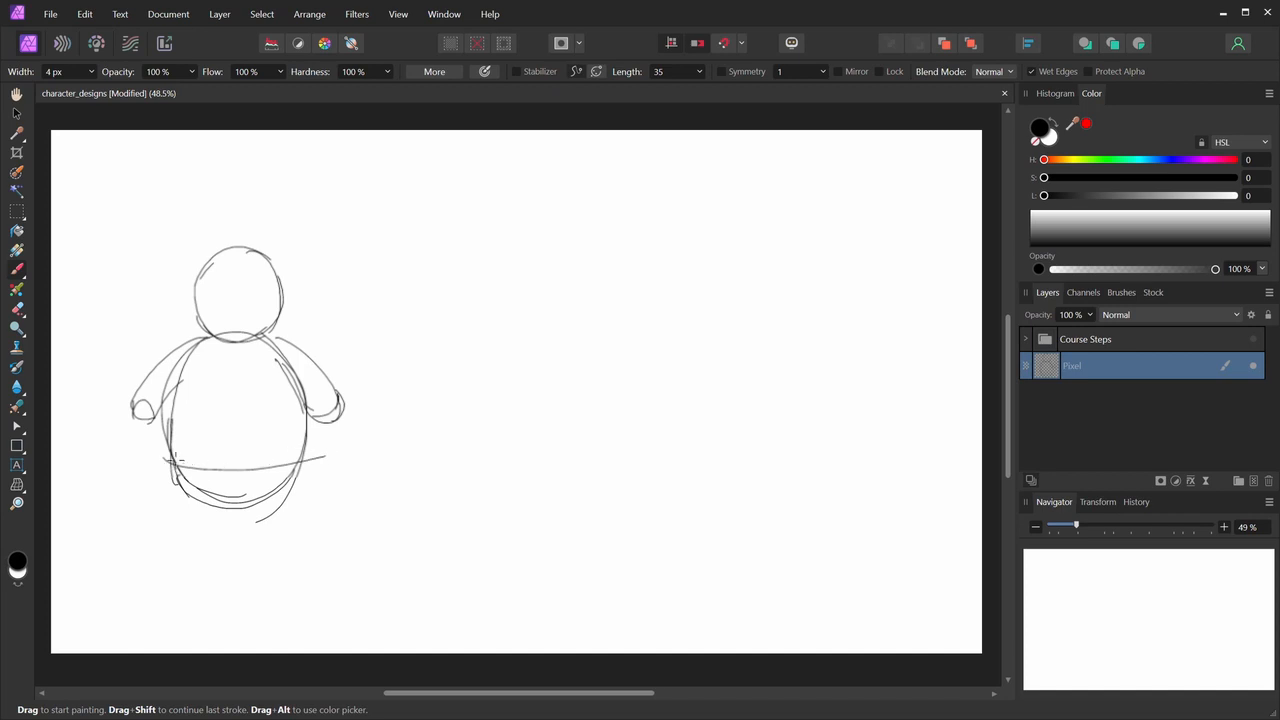
pyautogui.moveTo(164, 444); pyautogui.dragTo(179, 457)
pyautogui.moveTo(312, 416); pyautogui.dragTo(310, 457)
pyautogui.moveTo(163, 443); pyautogui.dragTo(171, 459)
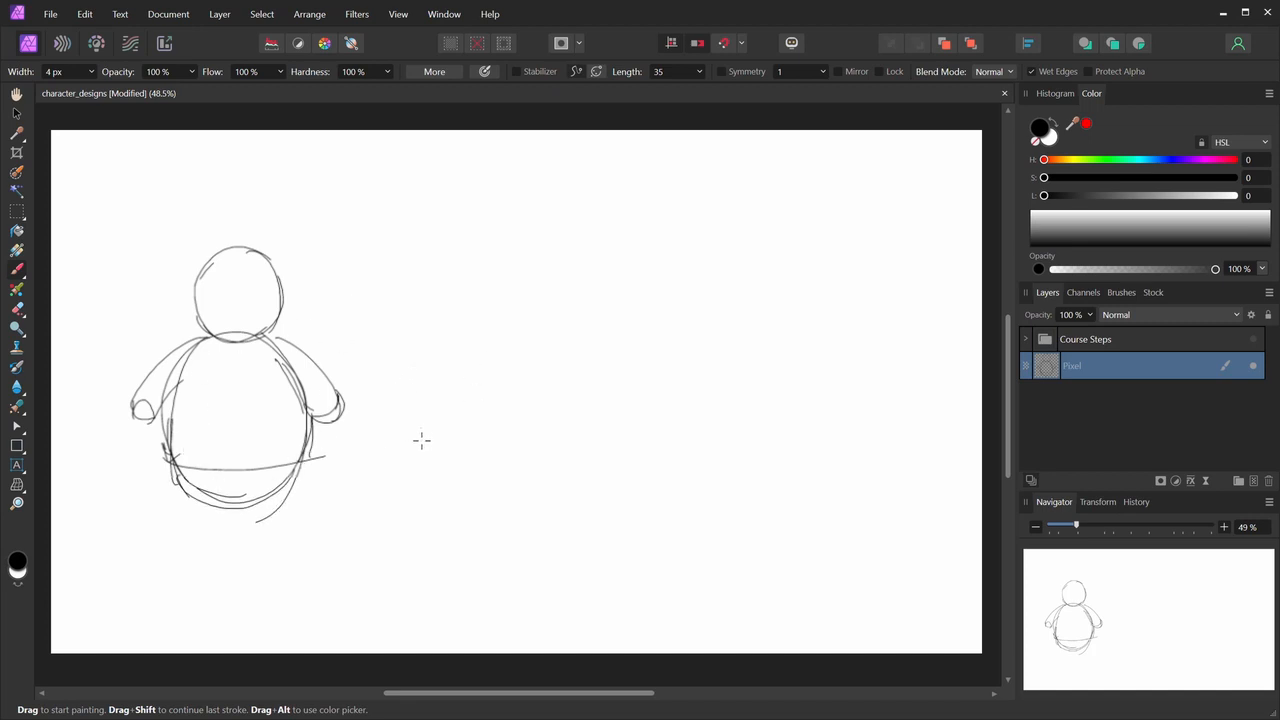
# - Sketch a taller, narrower oval body for the second figure to the right of the first one
pyautogui.moveTo(455, 320)
pyautogui.mouseDown()
pyautogui.moveTo(407, 424)
pyautogui.moveTo(420, 472)
pyautogui.moveTo(492, 500)
pyautogui.mouseUp()
pyautogui.moveTo(511, 331)
pyautogui.mouseDown()
pyautogui.moveTo(473, 508)
pyautogui.moveTo(514, 428)
pyautogui.mouseUp()
pyautogui.moveTo(424, 345)
pyautogui.mouseDown()
pyautogui.moveTo(464, 316)
pyautogui.moveTo(493, 335)
pyautogui.moveTo(515, 385)
pyautogui.moveTo(487, 520)
pyautogui.moveTo(494, 505)
pyautogui.mouseUp()
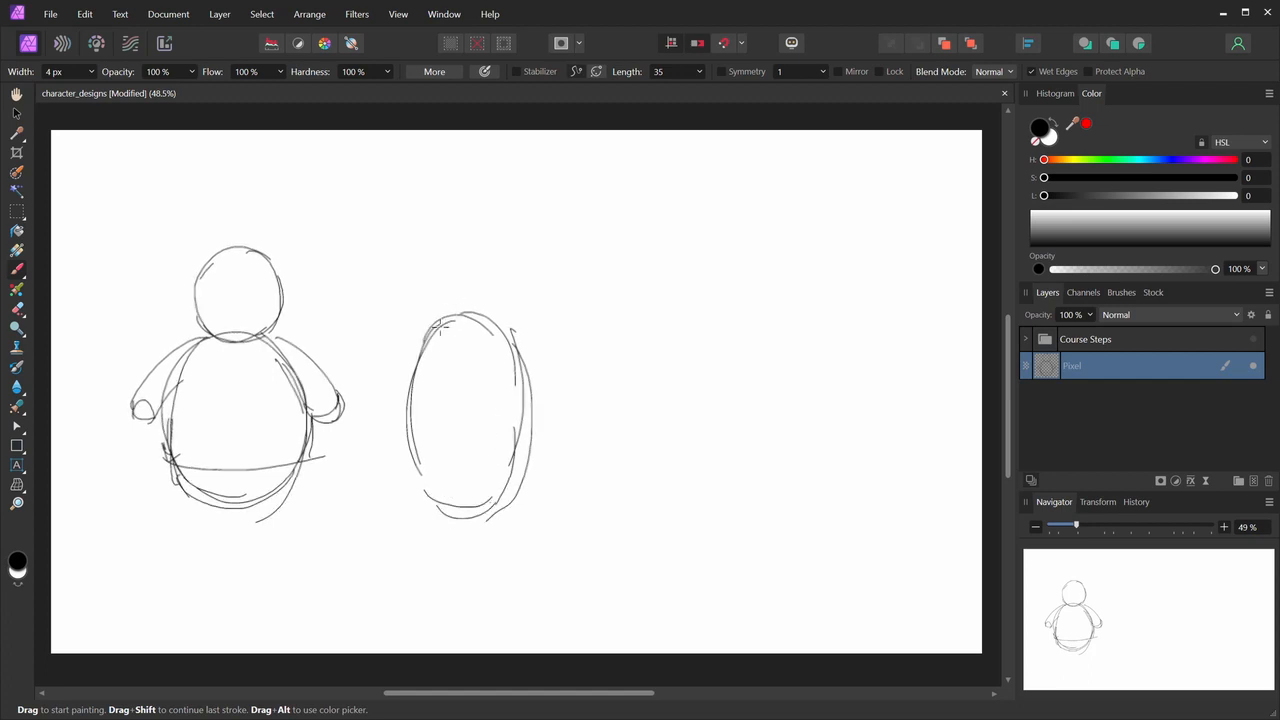
pyautogui.moveTo(448, 329)
pyautogui.mouseDown()
pyautogui.moveTo(427, 284)
pyautogui.moveTo(487, 275)
pyautogui.moveTo(455, 218)
pyautogui.moveTo(501, 252)
pyautogui.moveTo(505, 231)
pyautogui.moveTo(446, 320)
pyautogui.mouseUp()
# - Add an elongated oval head, two slim arms with hands and a waistline to the second figure
pyautogui.moveTo(482, 204)
pyautogui.mouseDown()
pyautogui.moveTo(506, 285)
pyautogui.moveTo(438, 282)
pyautogui.moveTo(460, 302)
pyautogui.moveTo(447, 298)
pyautogui.moveTo(387, 419)
pyautogui.moveTo(385, 383)
pyautogui.moveTo(372, 426)
pyautogui.mouseUp()
pyautogui.moveTo(418, 382); pyautogui.dragTo(396, 428)
pyautogui.moveTo(506, 315); pyautogui.dragTo(559, 434)
pyautogui.moveTo(532, 382)
pyautogui.mouseDown()
pyautogui.moveTo(536, 427)
pyautogui.moveTo(546, 415)
pyautogui.mouseUp()
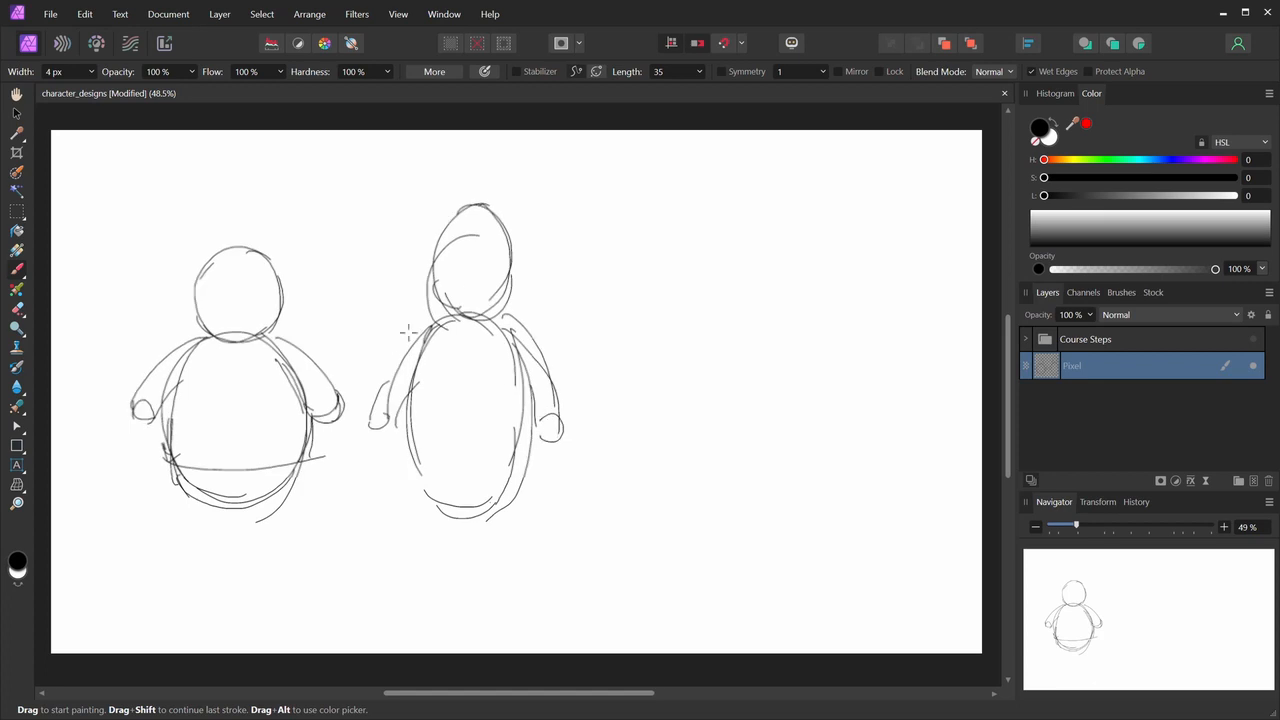
pyautogui.moveTo(400, 450); pyautogui.dragTo(513, 466)
# - Sketch the third figure's narrow oval body with a horizontal waistline, to the right of the second figure
pyautogui.moveTo(671, 330)
pyautogui.mouseDown()
pyautogui.moveTo(646, 434)
pyautogui.moveTo(731, 338)
pyautogui.moveTo(736, 444)
pyautogui.mouseUp()
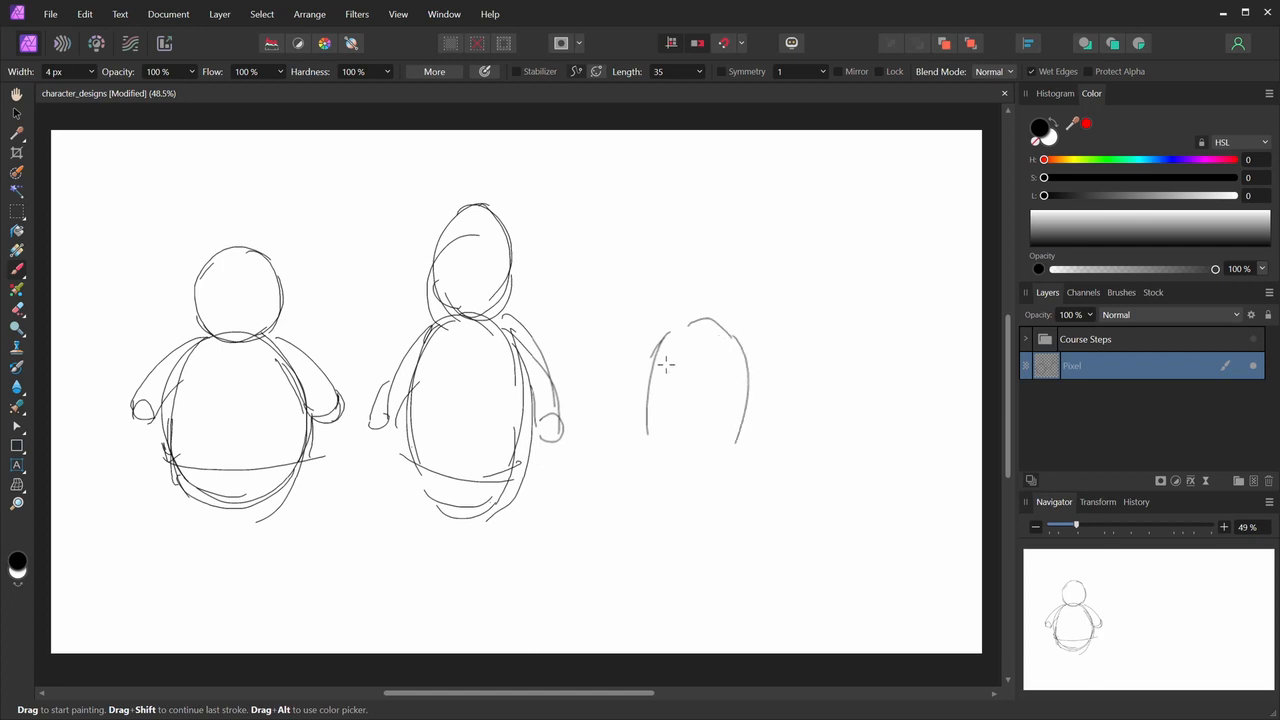
pyautogui.moveTo(653, 363)
pyautogui.mouseDown()
pyautogui.moveTo(724, 371)
pyautogui.moveTo(678, 347)
pyautogui.moveTo(651, 388)
pyautogui.moveTo(658, 468)
pyautogui.moveTo(644, 434)
pyautogui.moveTo(666, 497)
pyautogui.moveTo(743, 481)
pyautogui.mouseUp()
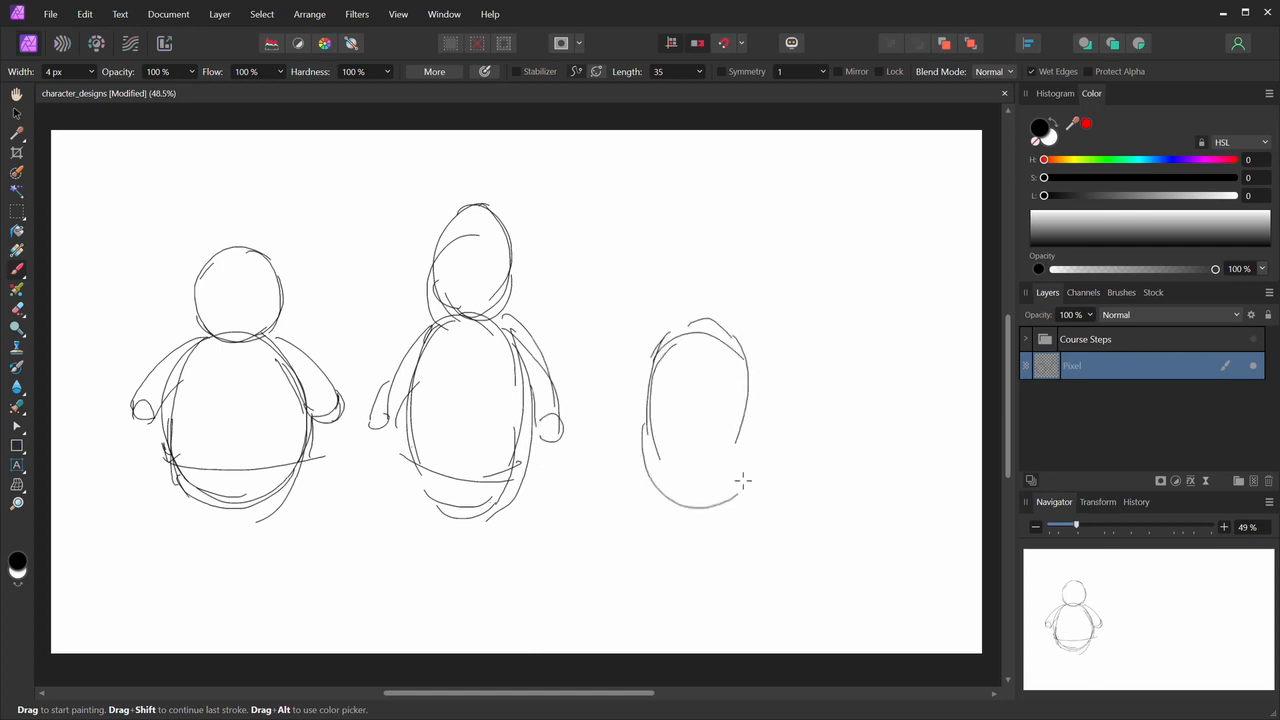
pyautogui.moveTo(745, 352); pyautogui.dragTo(726, 505)
pyautogui.moveTo(643, 450); pyautogui.dragTo(748, 448)
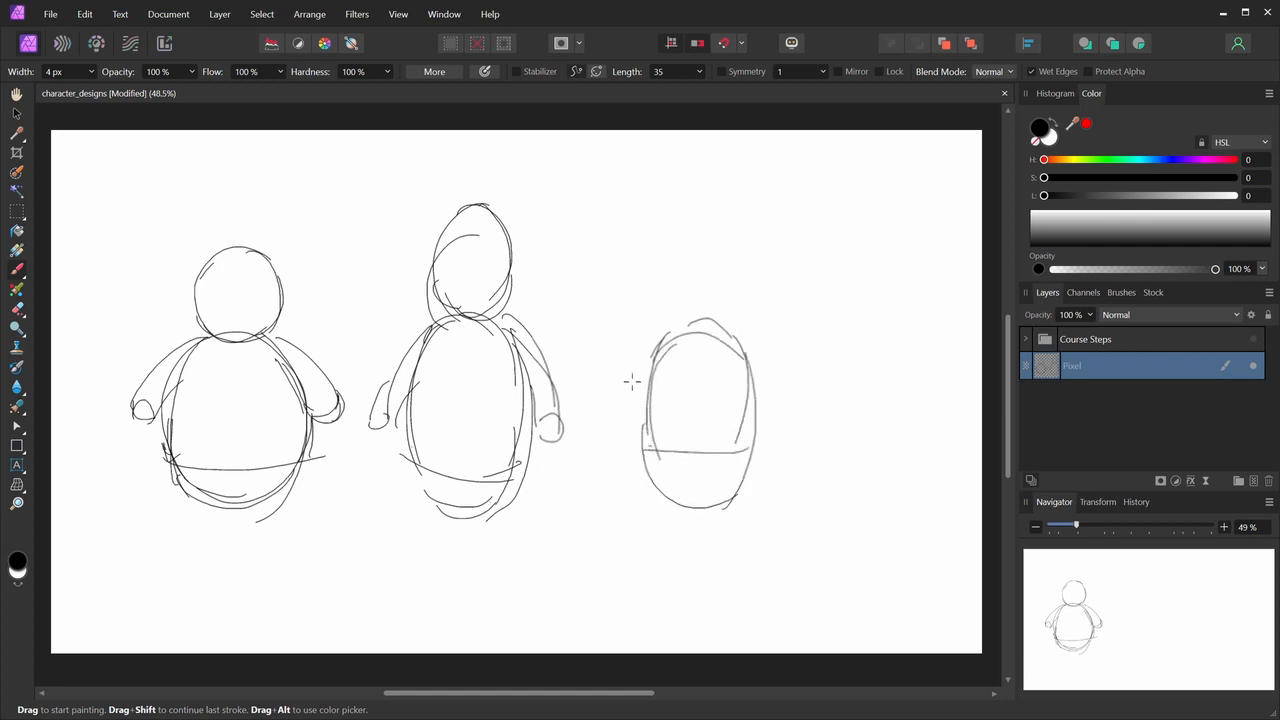
# - Draw the third figure's two hanging arms with hands and shoulder lines
pyautogui.moveTo(620, 379)
pyautogui.mouseDown()
pyautogui.moveTo(652, 334)
pyautogui.moveTo(606, 428)
pyautogui.moveTo(645, 414)
pyautogui.mouseUp()
pyautogui.moveTo(759, 344); pyautogui.dragTo(786, 396)
pyautogui.moveTo(766, 350)
pyautogui.mouseDown()
pyautogui.moveTo(780, 389)
pyautogui.moveTo(772, 427)
pyautogui.moveTo(745, 364)
pyautogui.moveTo(776, 430)
pyautogui.mouseUp()
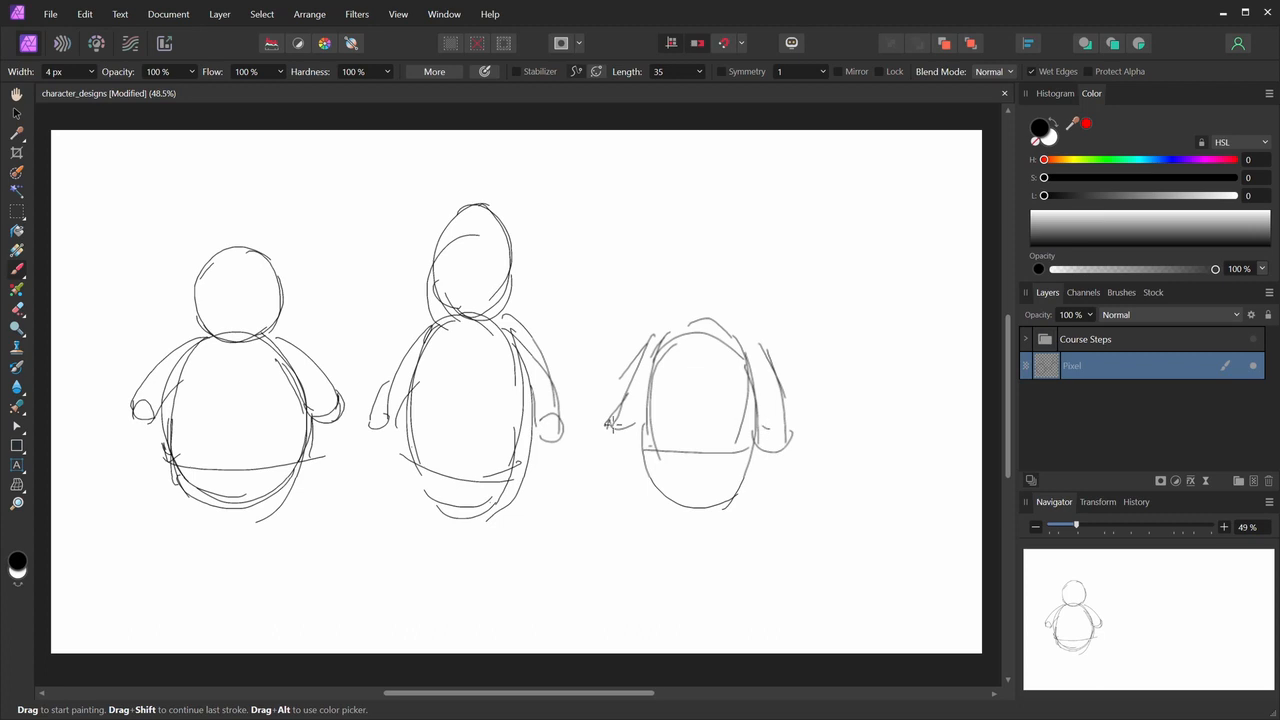
pyautogui.moveTo(606, 424); pyautogui.dragTo(638, 440)
pyautogui.moveTo(762, 341); pyautogui.dragTo(743, 338)
# - Draw a round head on the third figure and reinforce its waistline
pyautogui.moveTo(672, 318); pyautogui.dragTo(726, 229)
pyautogui.moveTo(670, 294)
pyautogui.mouseDown()
pyautogui.moveTo(668, 268)
pyautogui.moveTo(750, 306)
pyautogui.moveTo(740, 265)
pyautogui.mouseUp()
pyautogui.moveTo(714, 237)
pyautogui.mouseDown()
pyautogui.moveTo(734, 254)
pyautogui.moveTo(708, 327)
pyautogui.moveTo(701, 319)
pyautogui.mouseUp()
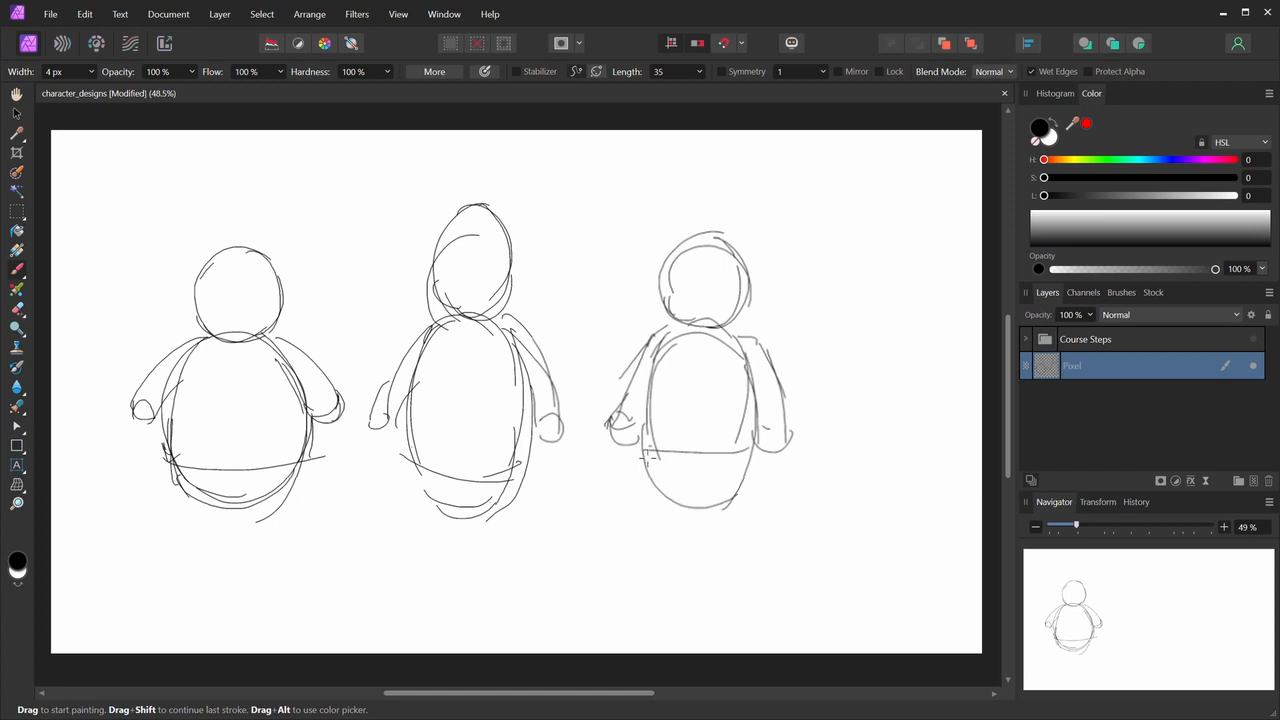
pyautogui.moveTo(648, 456)
pyautogui.mouseDown()
pyautogui.moveTo(757, 465)
pyautogui.moveTo(752, 436)
pyautogui.mouseUp()
# - Move and scale down the three-figure sketch to leave room for a fourth figure on its right
pyautogui.press('v')
pyautogui.moveTo(793, 519)
pyautogui.mouseDown()
pyautogui.moveTo(592, 516)
pyautogui.moveTo(611, 515)
pyautogui.mouseUp()
pyautogui.moveTo(562, 379)
pyautogui.mouseDown()
pyautogui.moveTo(555, 454)
pyautogui.moveTo(557, 427)
pyautogui.moveTo(600, 447)
pyautogui.mouseUp()
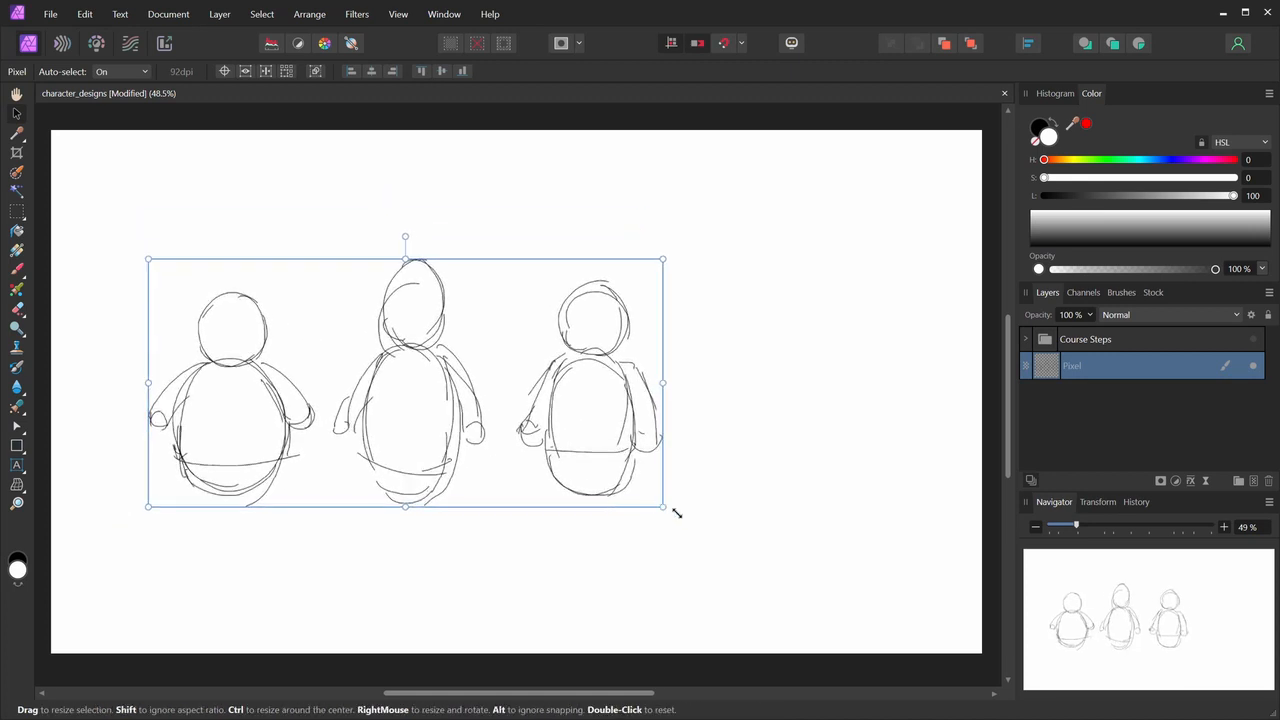
pyautogui.moveTo(677, 513); pyautogui.dragTo(710, 529)
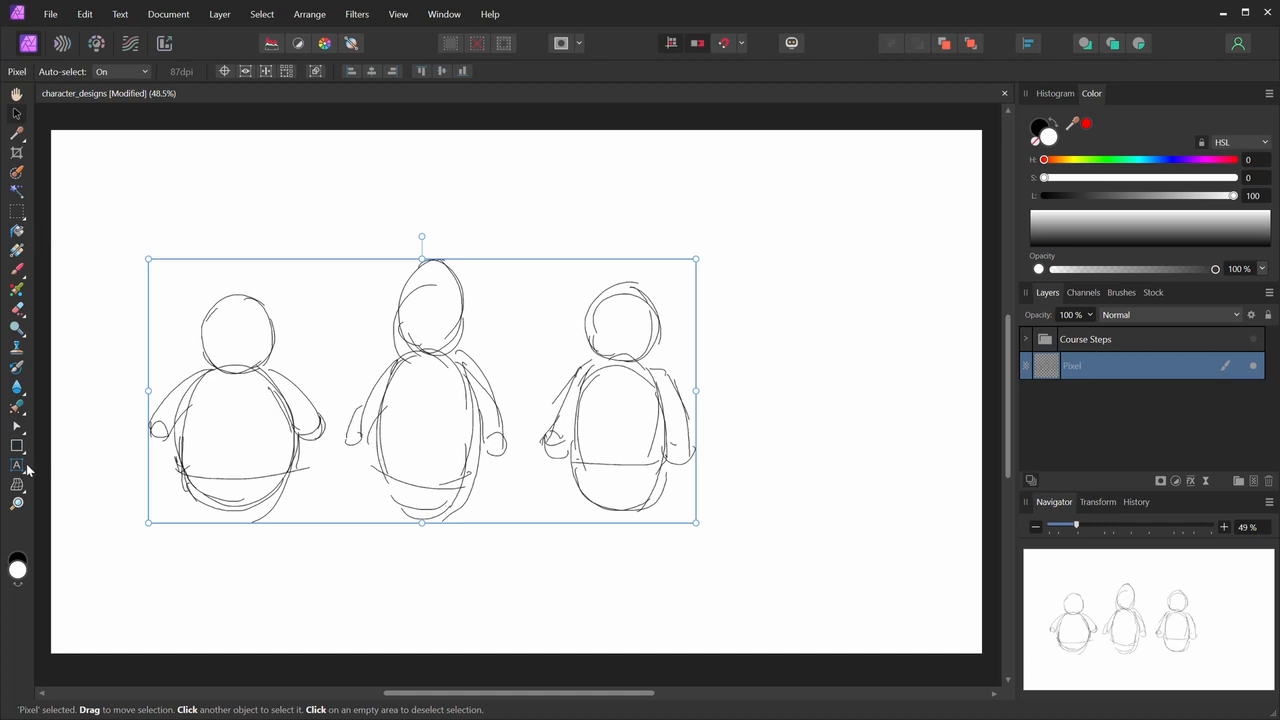
# - Paint a monkey head with round ears, eyes, nostrils and a wide muzzle to the right of the third figure
pyautogui.click(17, 270)
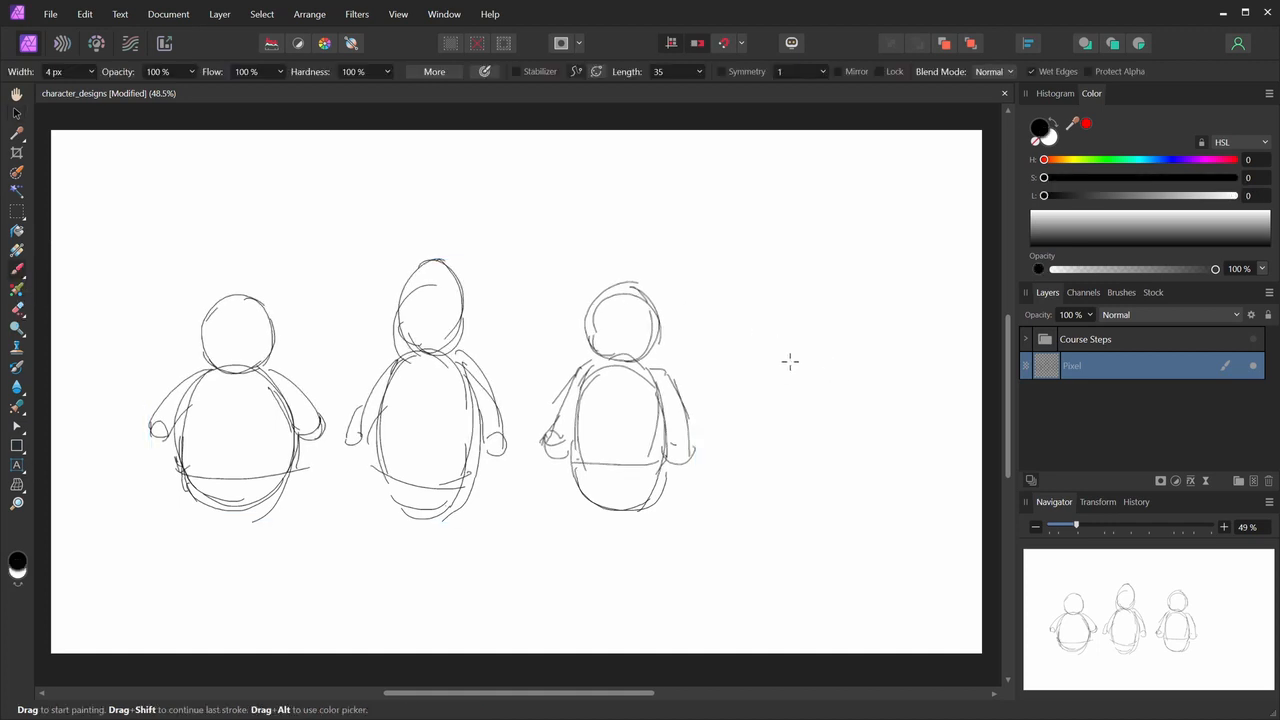
pyautogui.moveTo(781, 357)
pyautogui.mouseDown()
pyautogui.moveTo(814, 300)
pyautogui.moveTo(857, 318)
pyautogui.moveTo(857, 364)
pyautogui.moveTo(824, 367)
pyautogui.mouseUp()
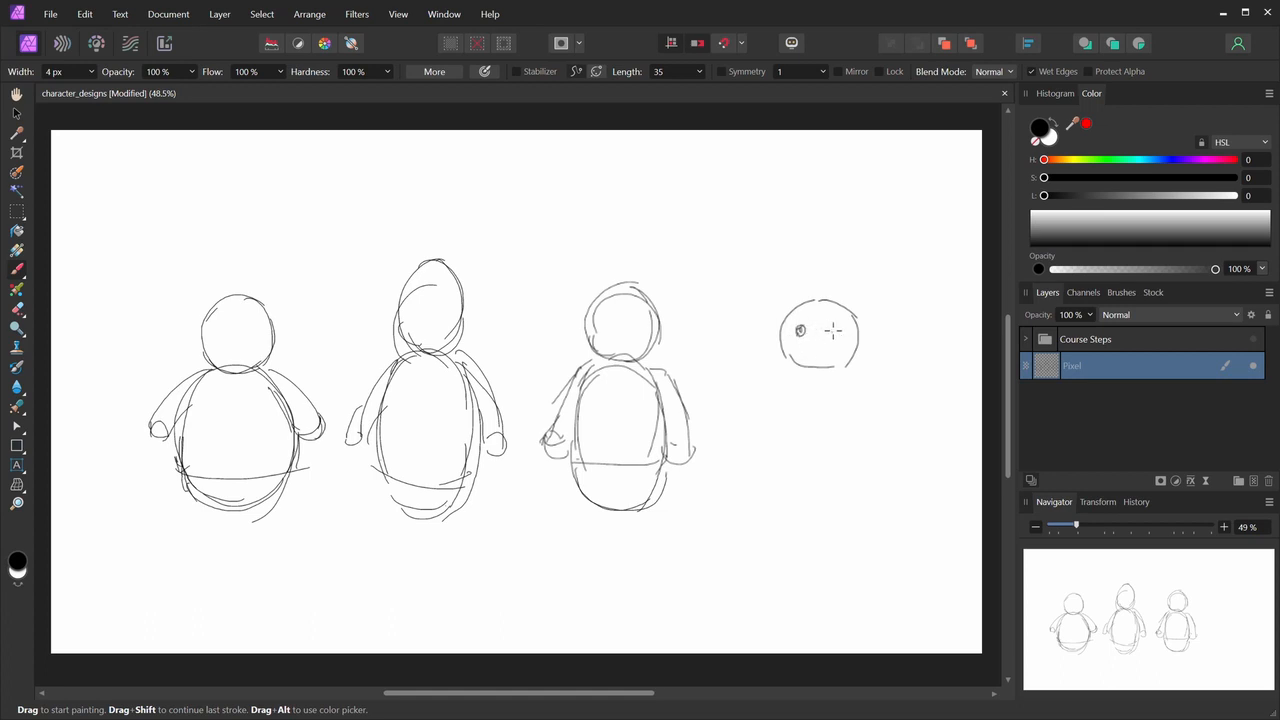
pyautogui.moveTo(779, 320); pyautogui.dragTo(780, 342)
pyautogui.moveTo(858, 316); pyautogui.dragTo(861, 346)
pyautogui.moveTo(809, 340)
pyautogui.mouseDown()
pyautogui.moveTo(812, 353)
pyautogui.moveTo(845, 354)
pyautogui.moveTo(797, 362)
pyautogui.moveTo(842, 351)
pyautogui.moveTo(840, 362)
pyautogui.mouseUp()
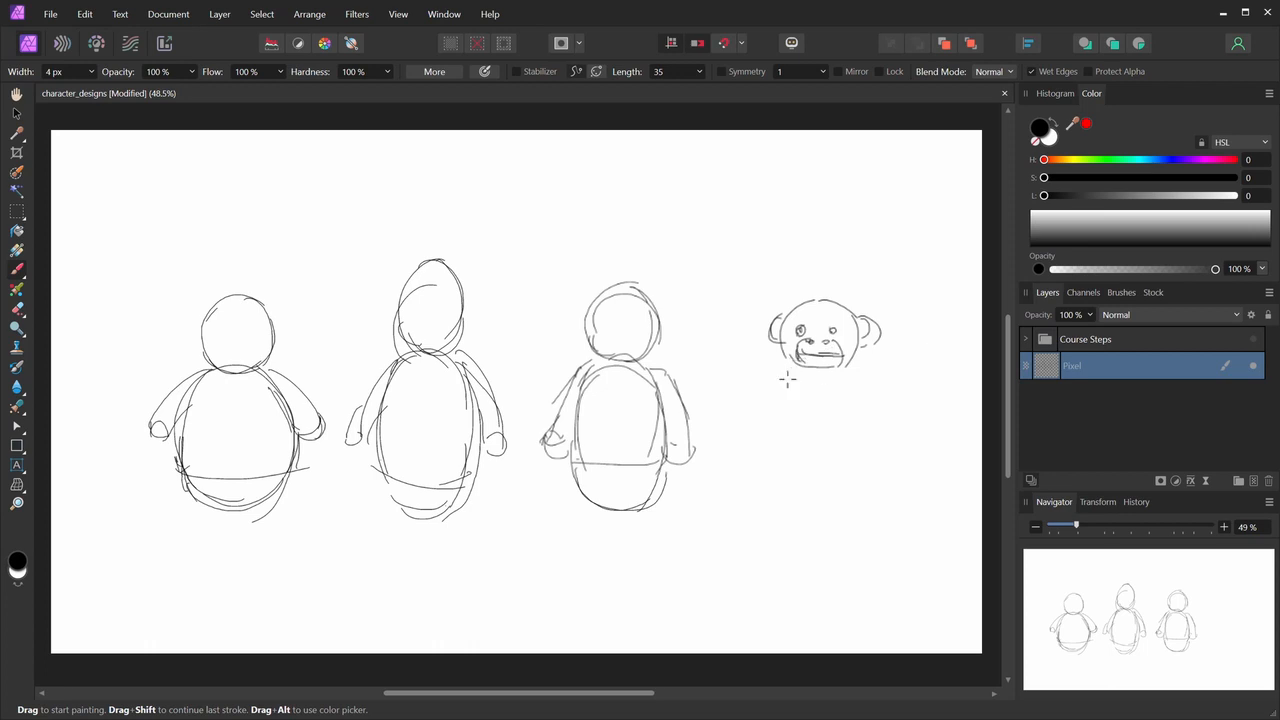
# - Sketch the monkey's plump body with a rounded belly patch and two hanging arms with hands
pyautogui.moveTo(786, 371)
pyautogui.mouseDown()
pyautogui.moveTo(760, 458)
pyautogui.moveTo(830, 494)
pyautogui.mouseUp()
pyautogui.moveTo(860, 370); pyautogui.dragTo(876, 482)
pyautogui.moveTo(764, 466)
pyautogui.mouseDown()
pyautogui.moveTo(853, 477)
pyautogui.moveTo(821, 507)
pyautogui.moveTo(876, 452)
pyautogui.mouseUp()
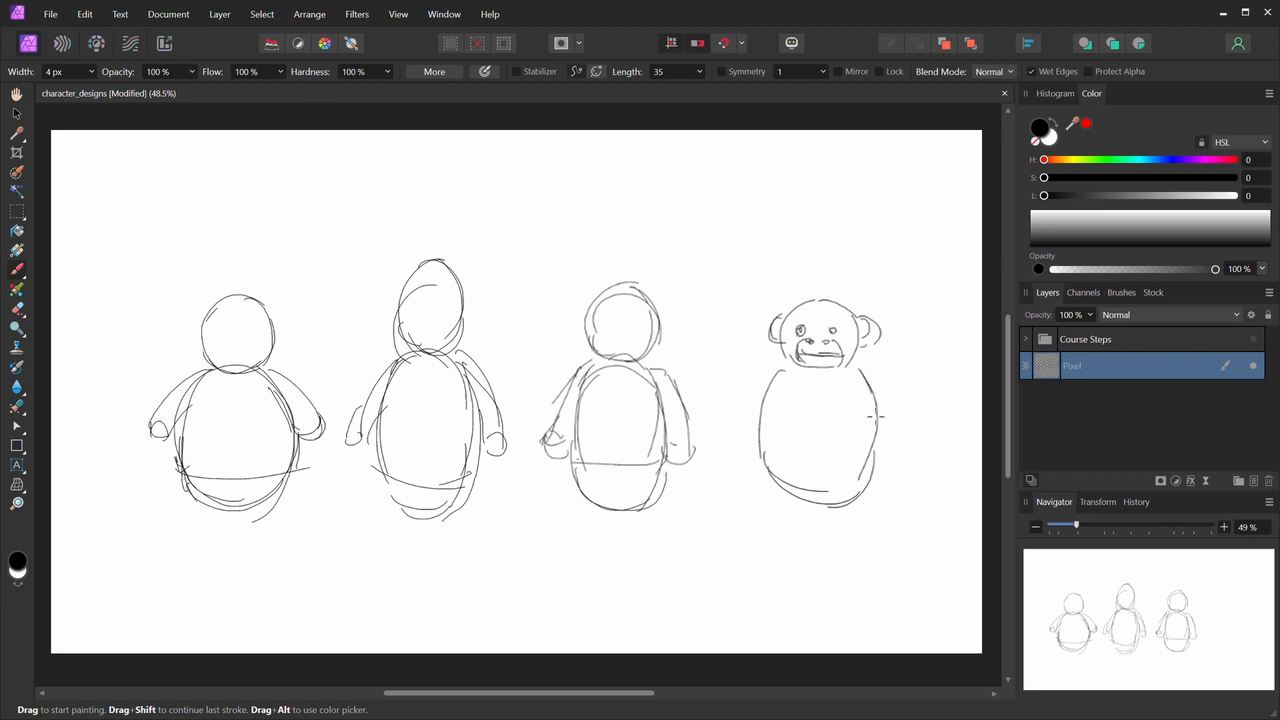
pyautogui.moveTo(870, 394); pyautogui.dragTo(826, 506)
pyautogui.moveTo(782, 446)
pyautogui.mouseDown()
pyautogui.moveTo(843, 403)
pyautogui.moveTo(870, 472)
pyautogui.mouseUp()
pyautogui.moveTo(772, 366)
pyautogui.mouseDown()
pyautogui.moveTo(737, 416)
pyautogui.moveTo(744, 442)
pyautogui.mouseUp()
pyautogui.moveTo(863, 362)
pyautogui.mouseDown()
pyautogui.moveTo(895, 452)
pyautogui.moveTo(898, 430)
pyautogui.mouseUp()
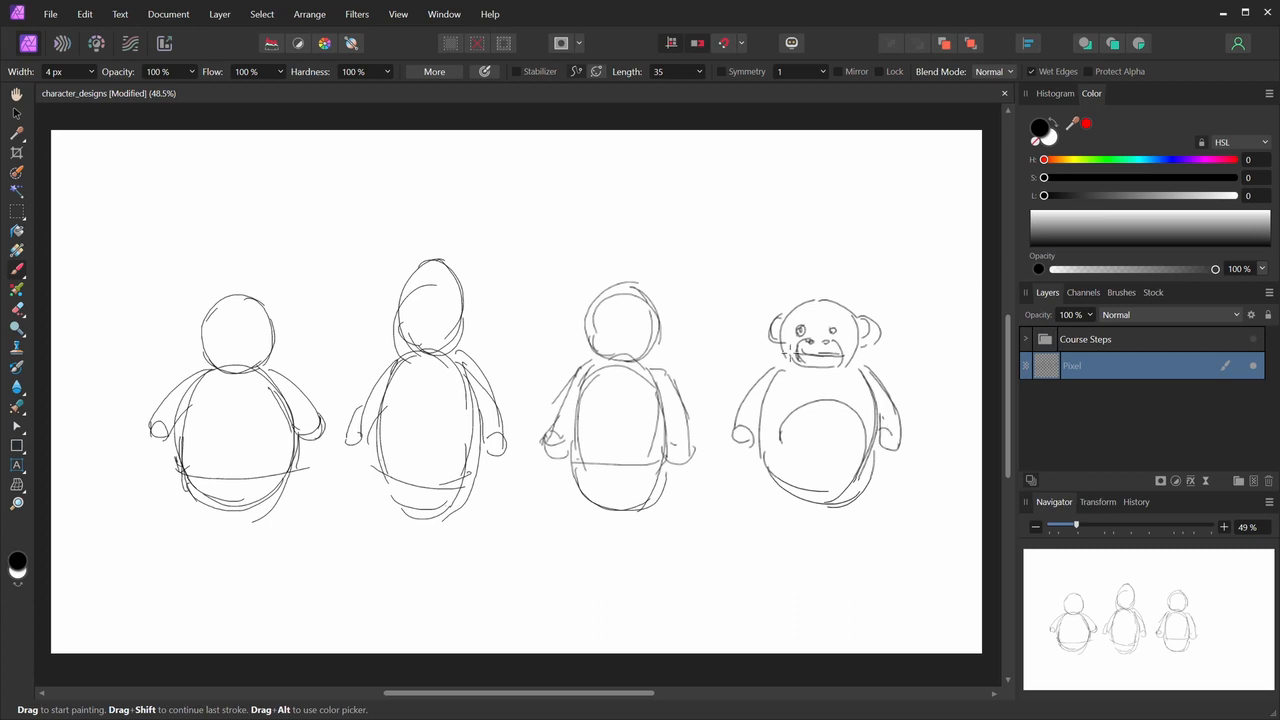
pyautogui.moveTo(768, 484); pyautogui.dragTo(858, 504)
pyautogui.moveTo(884, 434); pyautogui.dragTo(848, 488)
# - Sketch a suit jacket on the third figure with lapels, a centre line, cuffs and a breast pocket holding pens
pyautogui.moveTo(622, 366)
pyautogui.mouseDown()
pyautogui.moveTo(612, 395)
pyautogui.moveTo(637, 384)
pyautogui.moveTo(614, 413)
pyautogui.moveTo(611, 468)
pyautogui.mouseUp()
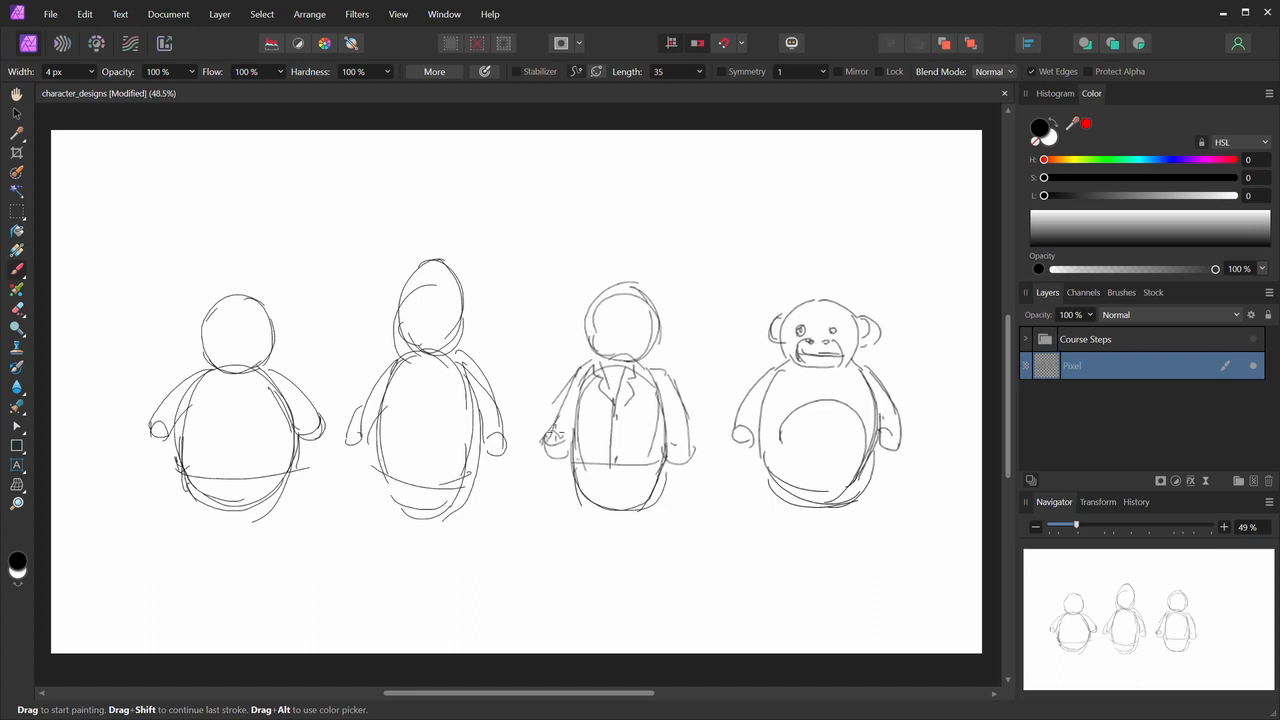
pyautogui.moveTo(660, 363); pyautogui.dragTo(688, 432)
pyautogui.moveTo(632, 391)
pyautogui.mouseDown()
pyautogui.moveTo(628, 419)
pyautogui.moveTo(648, 394)
pyautogui.mouseUp()
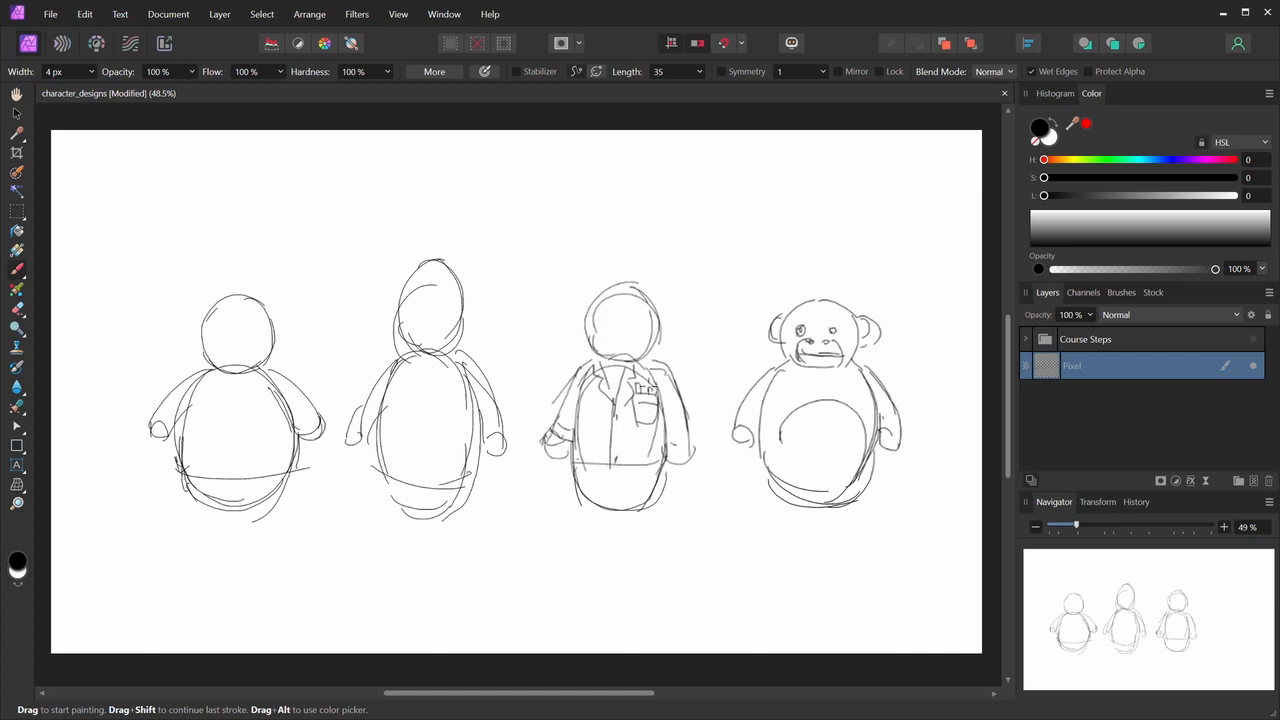
pyautogui.moveTo(680, 452); pyautogui.dragTo(670, 440)
# - Add a shirt collar, tie and trouser lines to the third figure's suit
pyautogui.moveTo(598, 358)
pyautogui.mouseDown()
pyautogui.moveTo(580, 374)
pyautogui.moveTo(670, 374)
pyautogui.mouseUp()
pyautogui.moveTo(592, 346); pyautogui.dragTo(616, 358)
pyautogui.moveTo(606, 364)
pyautogui.mouseDown()
pyautogui.moveTo(604, 422)
pyautogui.moveTo(616, 398)
pyautogui.mouseUp()
pyautogui.moveTo(655, 336); pyautogui.dragTo(612, 508)
pyautogui.moveTo(627, 462)
pyautogui.mouseDown()
pyautogui.moveTo(628, 494)
pyautogui.moveTo(652, 482)
pyautogui.mouseUp()
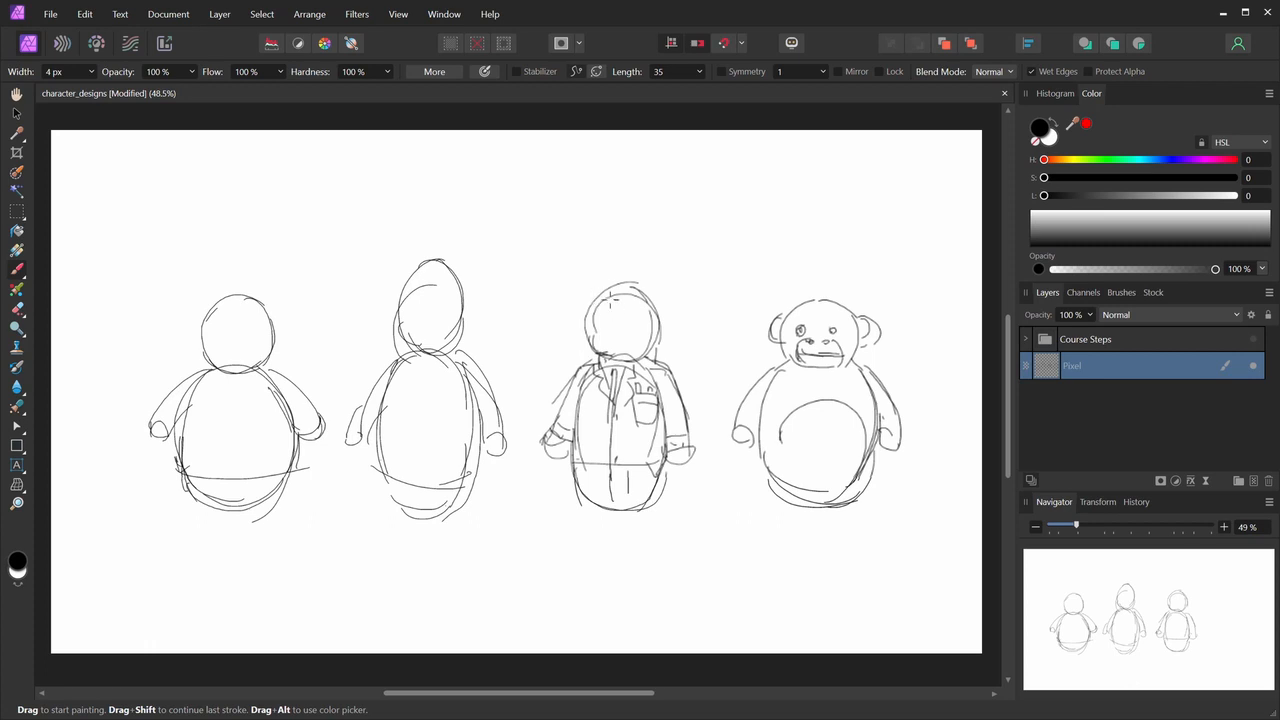
# - Draw the third figure's face with eyes, nose and mouth, and add jagged hair on top of the head
pyautogui.moveTo(605, 303); pyautogui.dragTo(646, 320)
pyautogui.moveTo(600, 284); pyautogui.dragTo(589, 298)
pyautogui.moveTo(605, 275)
pyautogui.mouseDown()
pyautogui.moveTo(646, 280)
pyautogui.moveTo(663, 316)
pyautogui.mouseUp()
pyautogui.moveTo(588, 298)
pyautogui.mouseDown()
pyautogui.moveTo(640, 286)
pyautogui.moveTo(662, 302)
pyautogui.moveTo(604, 323)
pyautogui.moveTo(630, 327)
pyautogui.moveTo(609, 350)
pyautogui.moveTo(602, 339)
pyautogui.moveTo(616, 350)
pyautogui.mouseUp()
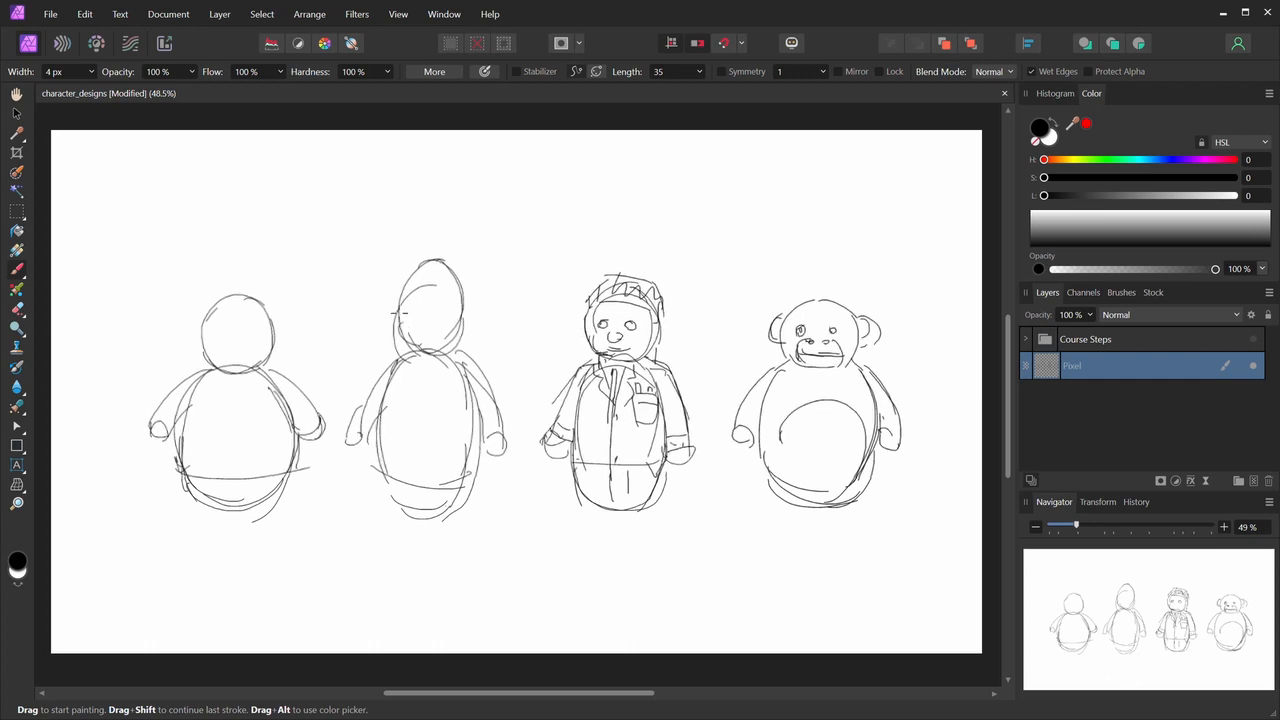
# - Sketch the second figure's square glasses, face and hair, and add a V-shaped jacket front with a centre line
pyautogui.moveTo(396, 297)
pyautogui.mouseDown()
pyautogui.moveTo(423, 310)
pyautogui.moveTo(400, 308)
pyautogui.moveTo(456, 306)
pyautogui.moveTo(391, 307)
pyautogui.mouseUp()
pyautogui.moveTo(398, 285)
pyautogui.mouseDown()
pyautogui.moveTo(402, 270)
pyautogui.moveTo(460, 285)
pyautogui.moveTo(462, 300)
pyautogui.moveTo(425, 334)
pyautogui.moveTo(422, 412)
pyautogui.mouseUp()
pyautogui.moveTo(405, 352); pyautogui.dragTo(414, 457)
pyautogui.moveTo(411, 405)
pyautogui.mouseDown()
pyautogui.moveTo(426, 489)
pyautogui.moveTo(399, 497)
pyautogui.mouseUp()
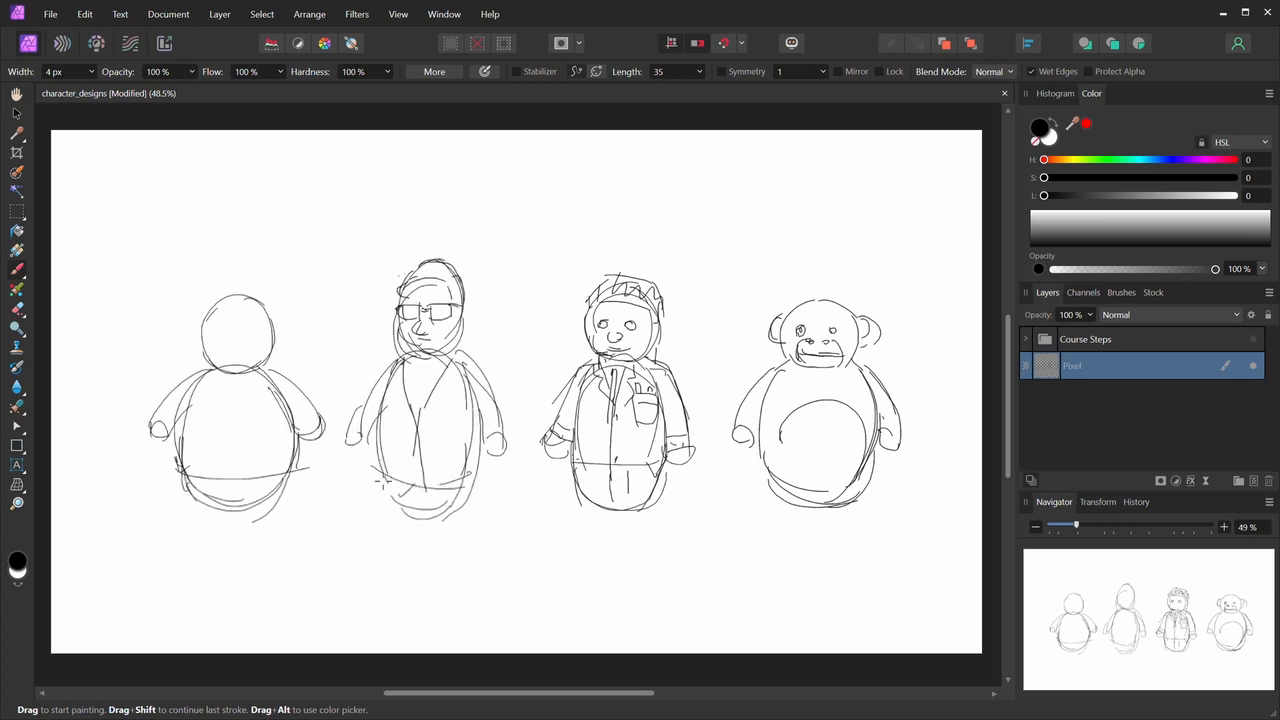
# - Detail the second figure's jacket with lapels, collar, cuffs, a breast pocket and a hip pocket
pyautogui.moveTo(405, 357)
pyautogui.mouseDown()
pyautogui.moveTo(388, 390)
pyautogui.moveTo(419, 440)
pyautogui.moveTo(455, 385)
pyautogui.moveTo(462, 343)
pyautogui.mouseUp()
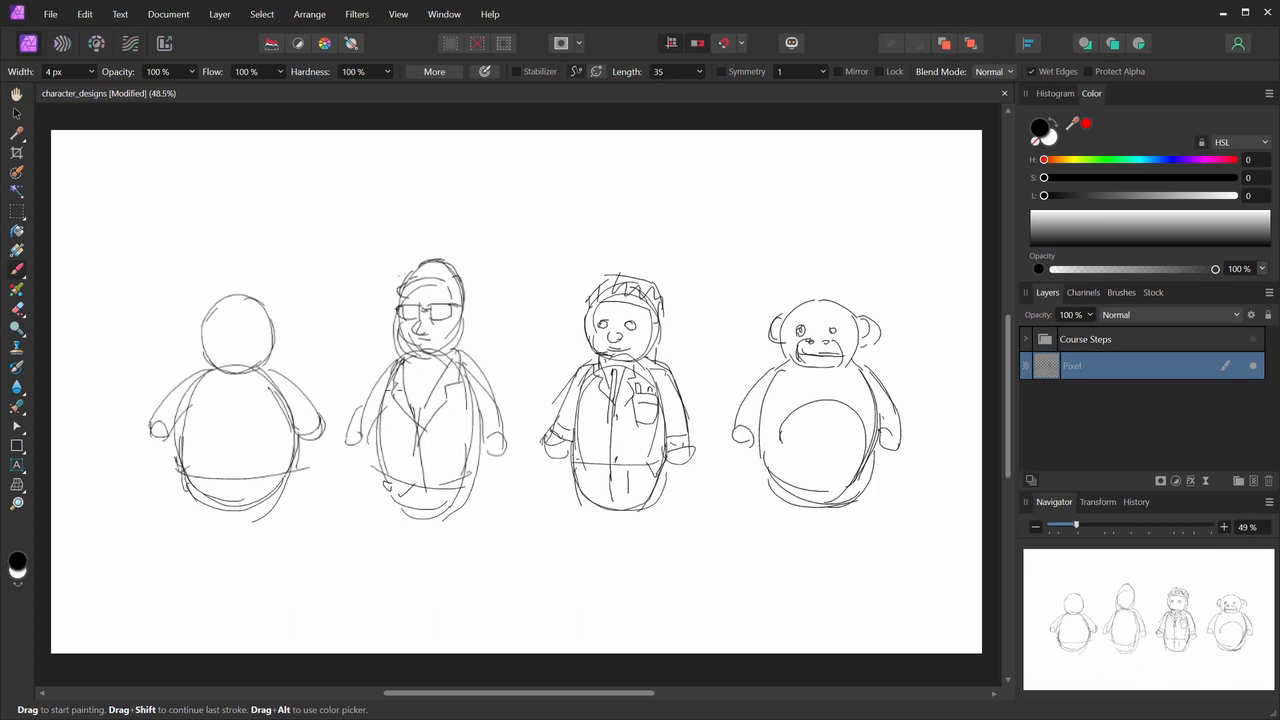
pyautogui.moveTo(444, 399); pyautogui.dragTo(458, 418)
pyautogui.moveTo(445, 404); pyautogui.dragTo(442, 430)
pyautogui.moveTo(402, 361); pyautogui.dragTo(430, 358)
pyautogui.moveTo(366, 416); pyautogui.dragTo(352, 434)
pyautogui.moveTo(484, 413); pyautogui.dragTo(495, 413)
pyautogui.moveTo(438, 442); pyautogui.dragTo(467, 445)
pyautogui.moveTo(447, 449); pyautogui.dragTo(466, 449)
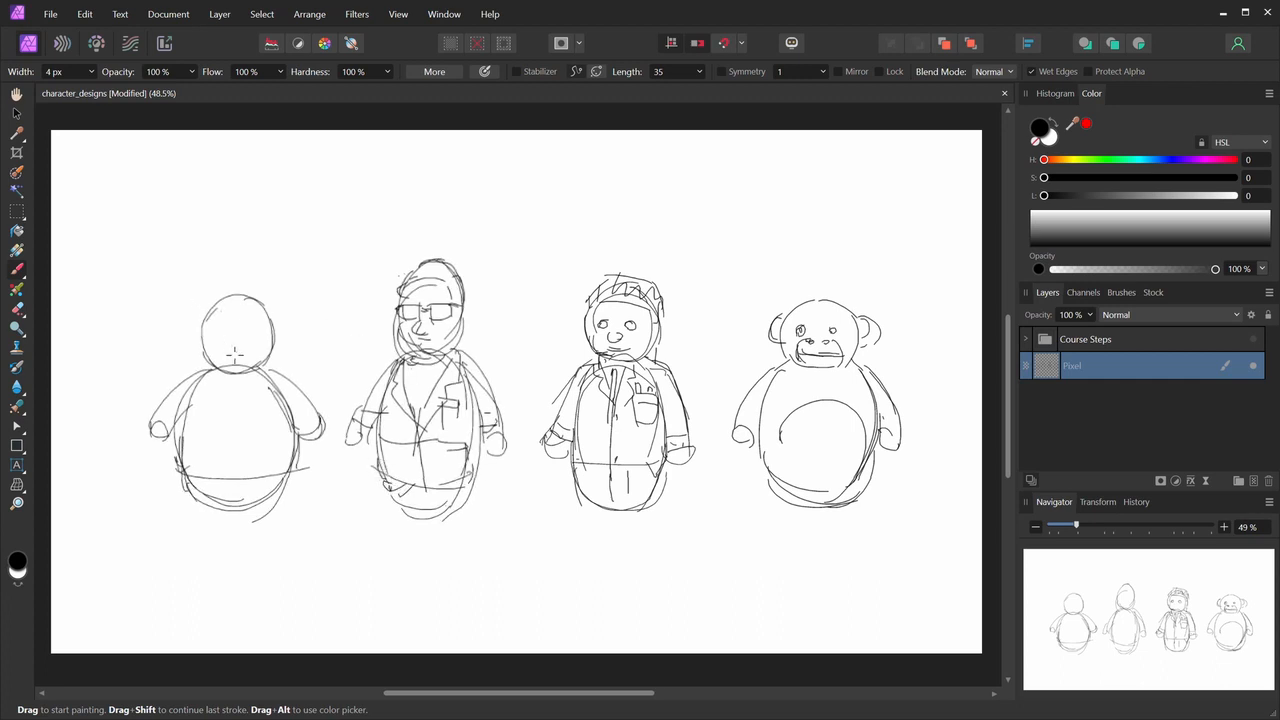
# - Draw the first figure's ears, face and moustache, and detail its jacket with a V-shaped front, lapels, centre line, hip pockets and cuffs
pyautogui.moveTo(199, 327)
pyautogui.mouseDown()
pyautogui.moveTo(272, 318)
pyautogui.moveTo(277, 335)
pyautogui.moveTo(268, 323)
pyautogui.moveTo(262, 337)
pyautogui.moveTo(208, 325)
pyautogui.moveTo(220, 352)
pyautogui.moveTo(250, 355)
pyautogui.moveTo(233, 438)
pyautogui.mouseUp()
pyautogui.moveTo(252, 369); pyautogui.dragTo(228, 444)
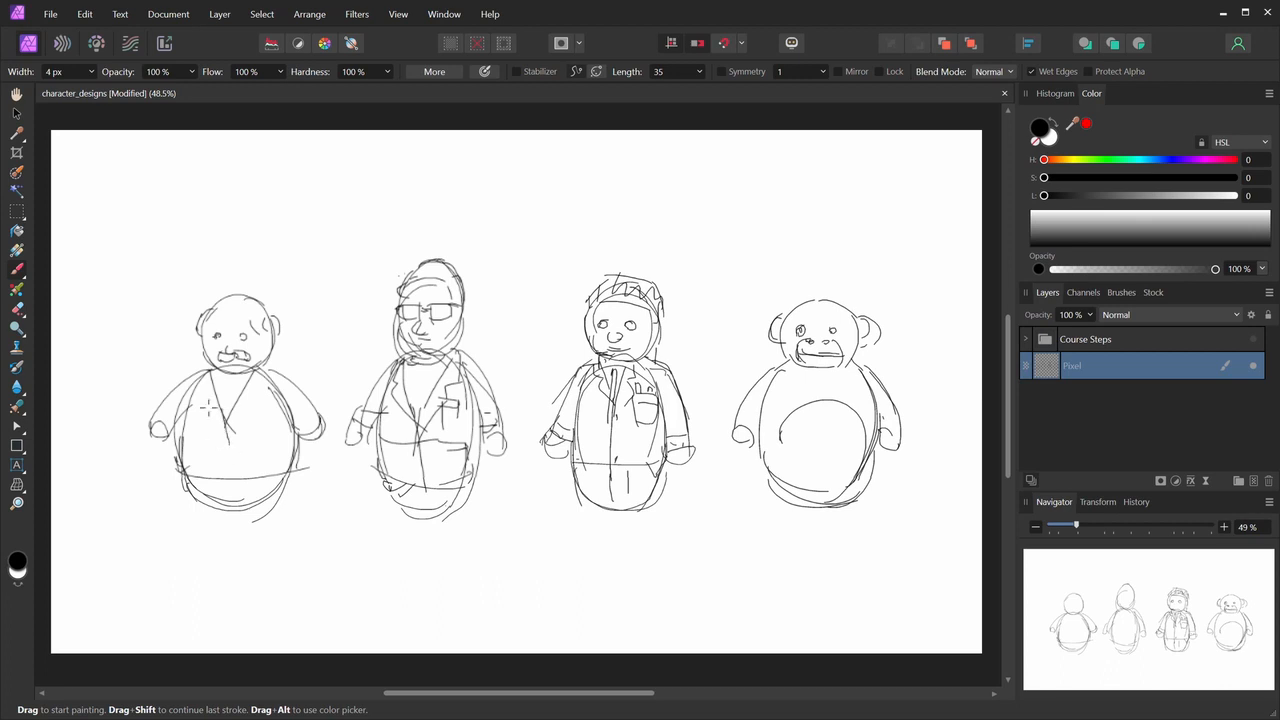
pyautogui.moveTo(192, 368)
pyautogui.mouseDown()
pyautogui.moveTo(222, 430)
pyautogui.moveTo(240, 432)
pyautogui.moveTo(262, 396)
pyautogui.moveTo(226, 512)
pyautogui.mouseUp()
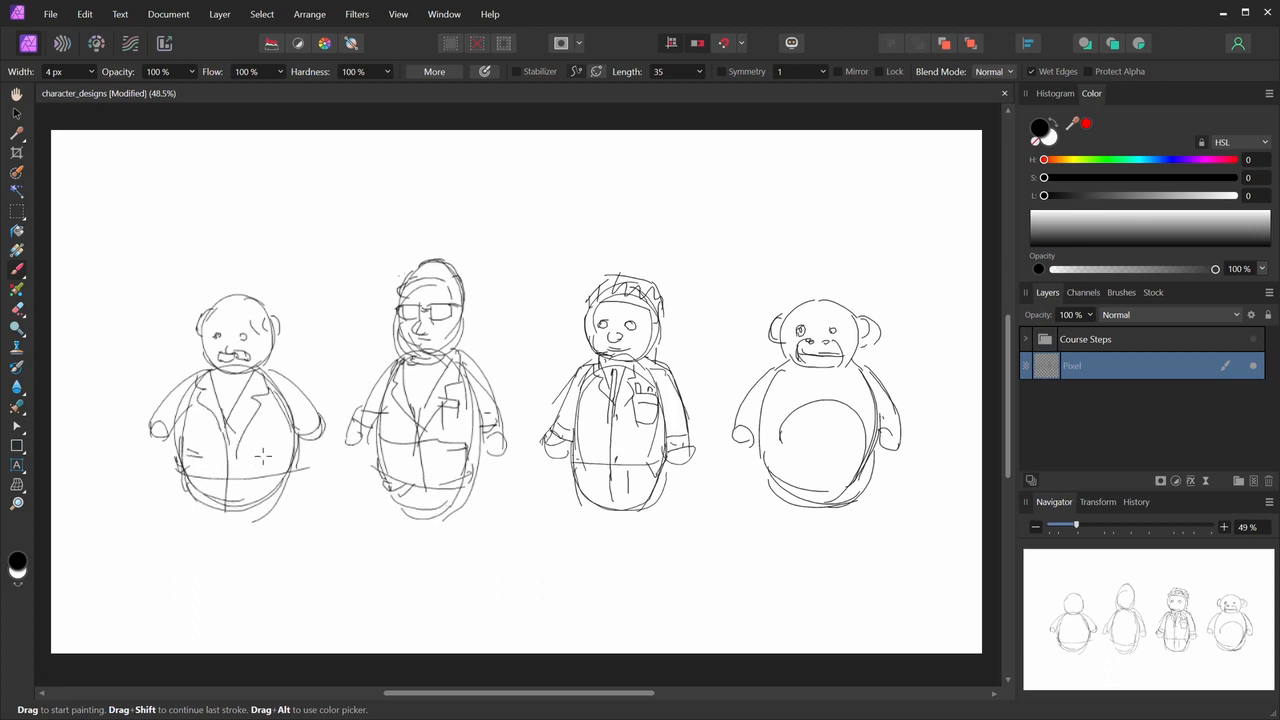
pyautogui.moveTo(242, 452); pyautogui.dragTo(272, 458)
pyautogui.moveTo(152, 426); pyautogui.dragTo(178, 406)
pyautogui.moveTo(258, 357); pyautogui.dragTo(283, 371)
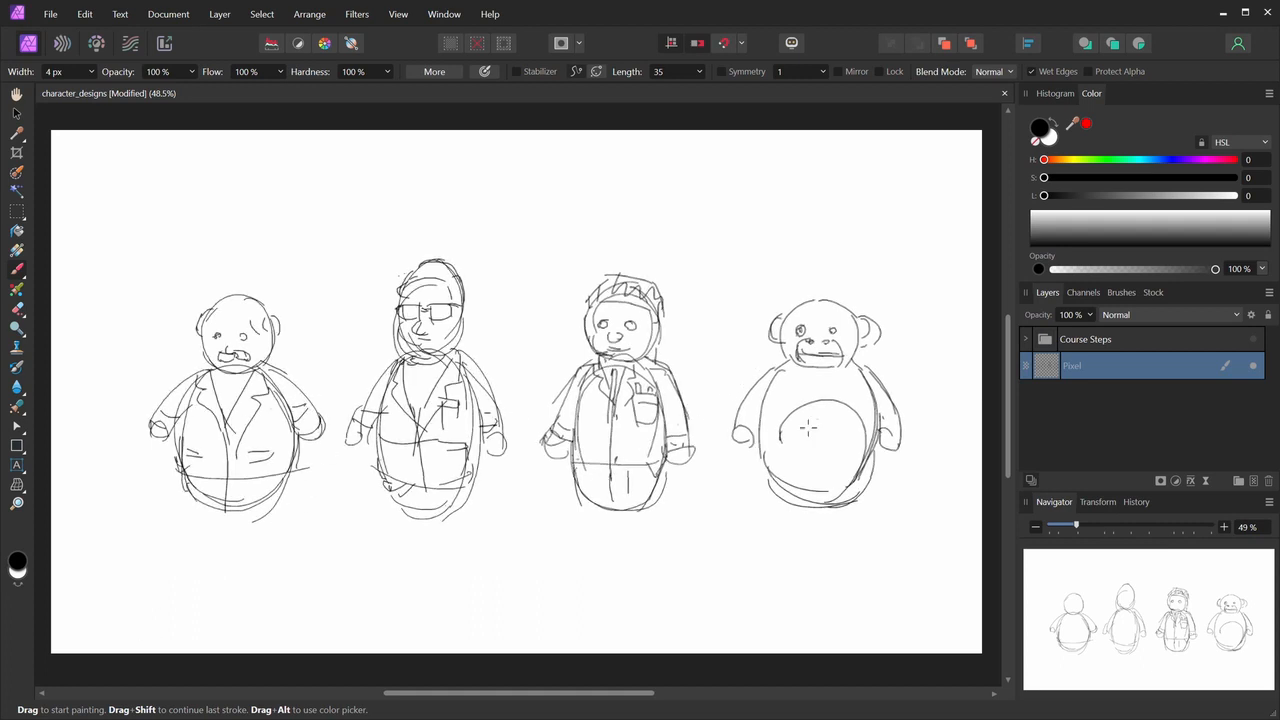
# - Add an extra contour line around the monkey's belly and touch up its head near the ear
pyautogui.moveTo(778, 424)
pyautogui.mouseDown()
pyautogui.moveTo(836, 390)
pyautogui.moveTo(791, 421)
pyautogui.moveTo(783, 401)
pyautogui.moveTo(885, 428)
pyautogui.mouseUp()
pyautogui.moveTo(784, 305); pyautogui.dragTo(799, 335)
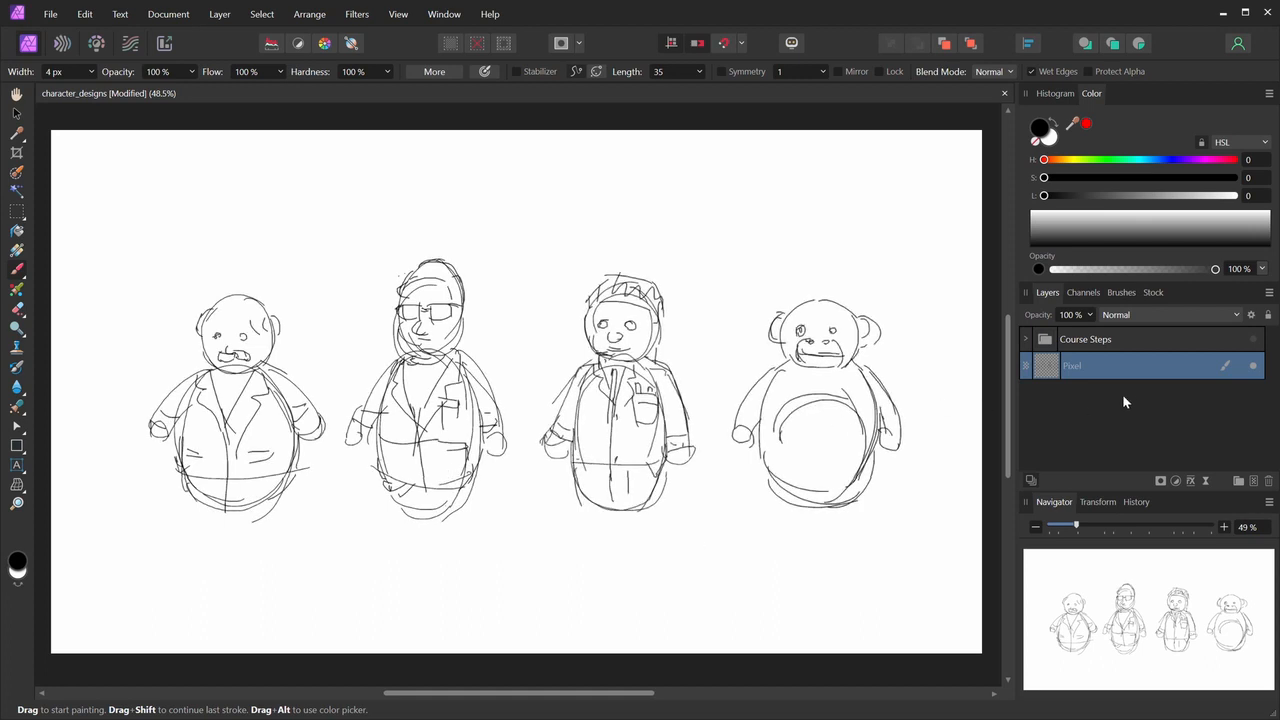
# - Hide the lineup sketch layer, show the Course Steps group, and add a new pixel layer for notes
pyautogui.click(1253, 365)
pyautogui.click(1253, 339)
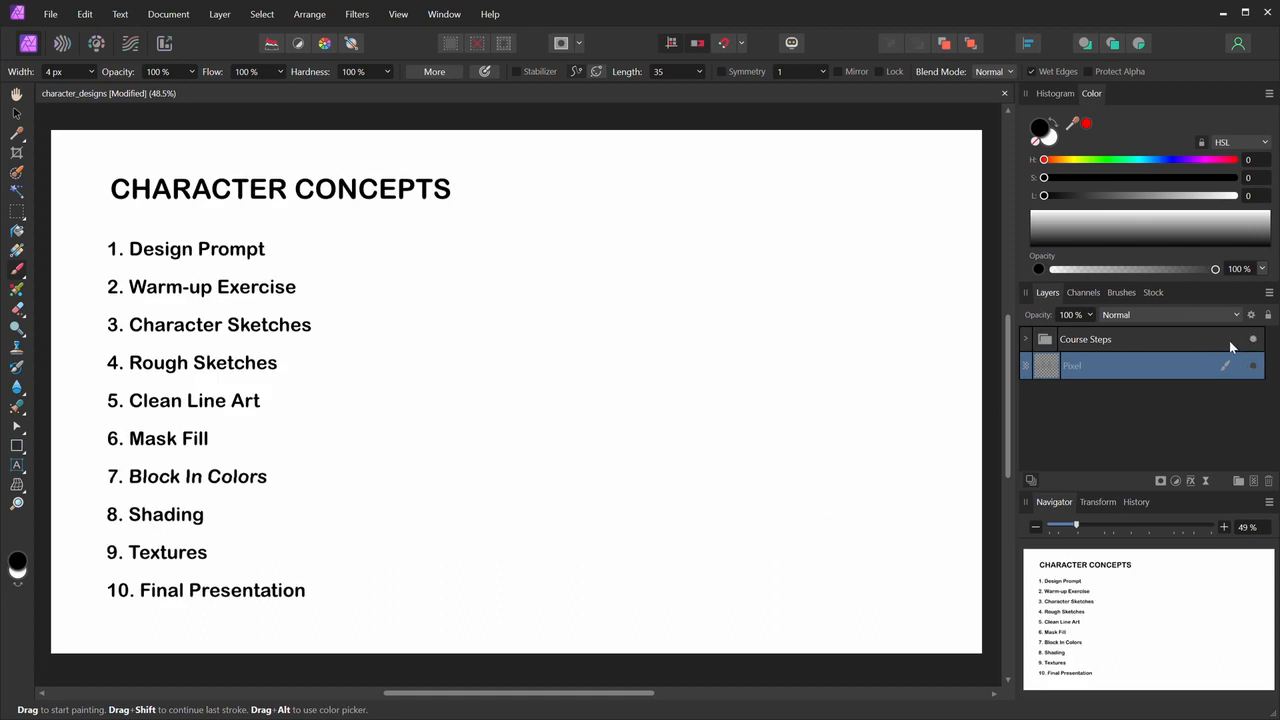
pyautogui.hotkey('ctrl', 'shift', 'n')
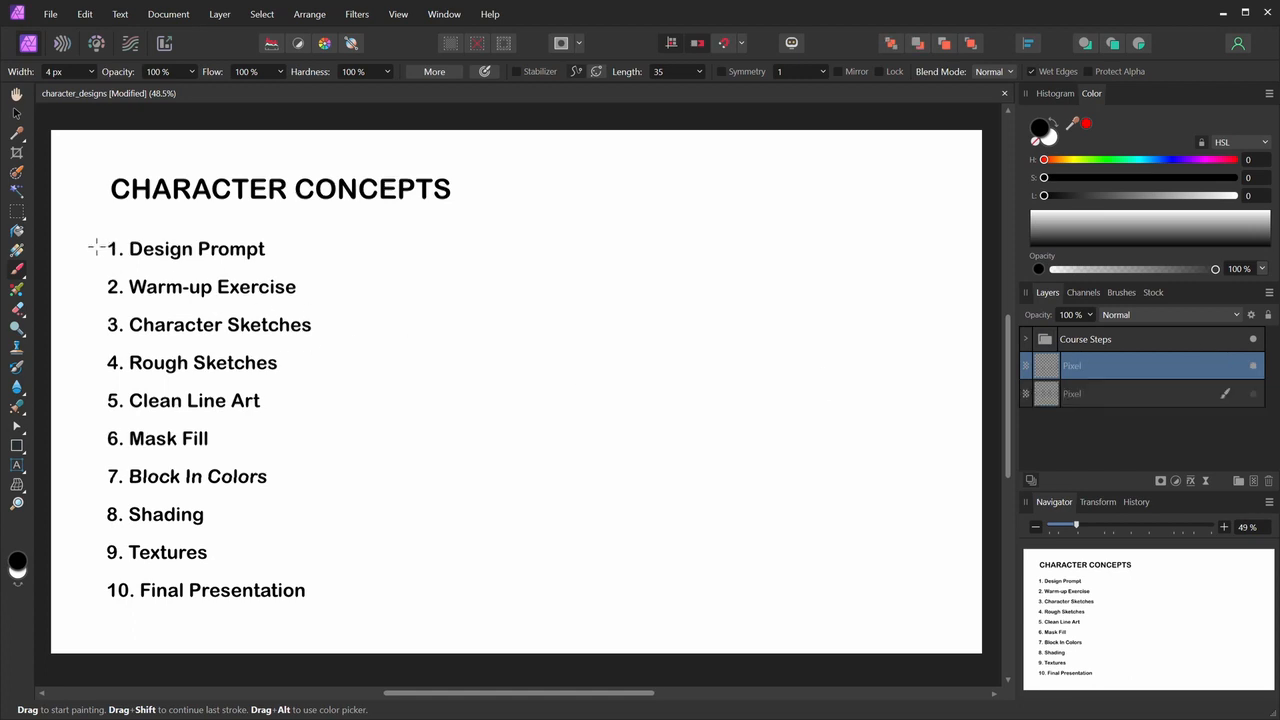
# - Strike through Design Prompt, Warm-up Exercise and Character Sketches in the Character Concepts list
pyautogui.moveTo(96, 247); pyautogui.dragTo(323, 247)
pyautogui.moveTo(104, 287); pyautogui.dragTo(122, 287)
pyautogui.moveTo(108, 326); pyautogui.dragTo(342, 328)
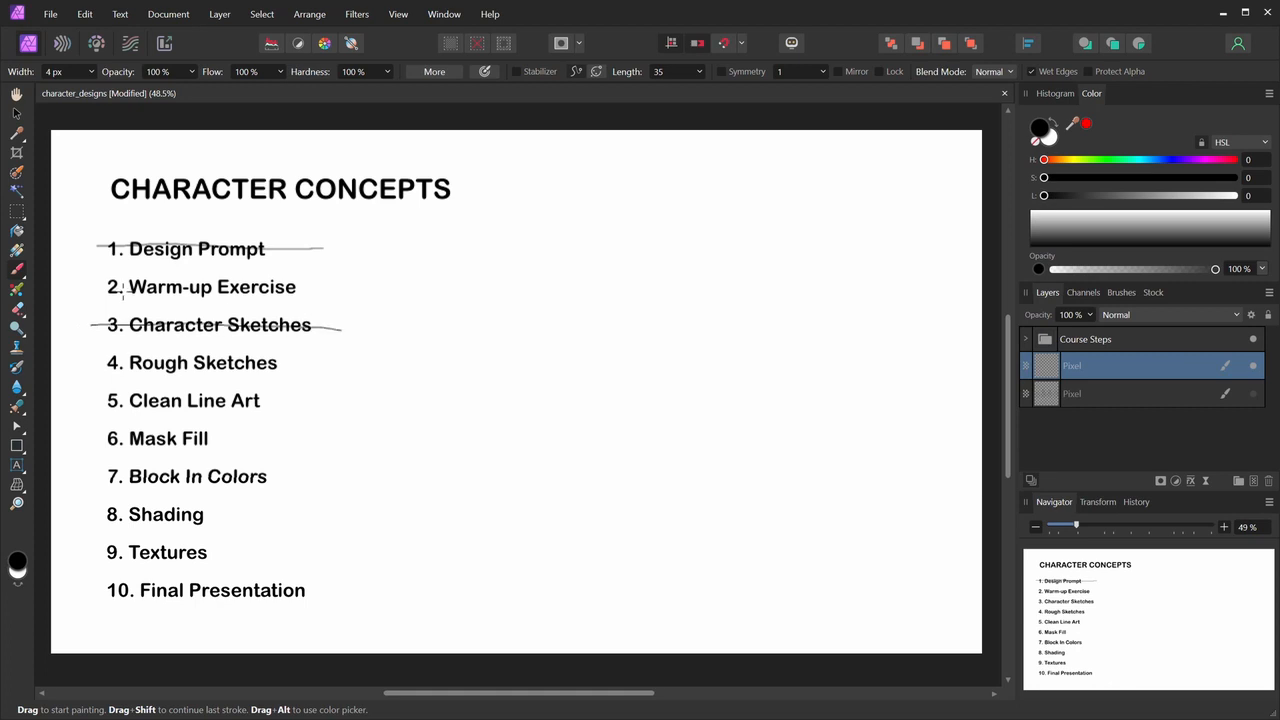
pyautogui.moveTo(130, 287); pyautogui.dragTo(322, 285)
# - Sketch simple practice objects beside the list: a cylinder, a box, a small cup with a handle, and a striped ball
pyautogui.moveTo(436, 368)
pyautogui.mouseDown()
pyautogui.moveTo(485, 381)
pyautogui.moveTo(434, 371)
pyautogui.moveTo(434, 430)
pyautogui.mouseUp()
pyautogui.moveTo(490, 376)
pyautogui.mouseDown()
pyautogui.moveTo(446, 433)
pyautogui.moveTo(488, 430)
pyautogui.mouseUp()
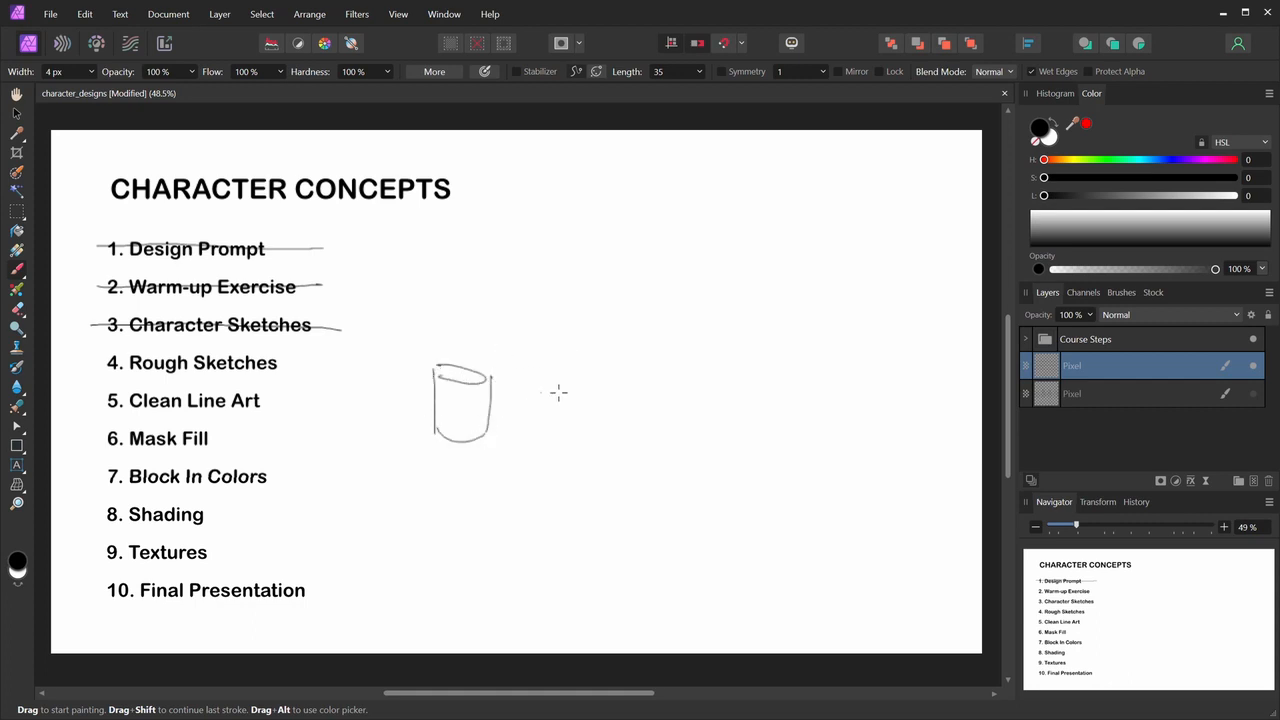
pyautogui.moveTo(533, 376)
pyautogui.mouseDown()
pyautogui.moveTo(548, 431)
pyautogui.moveTo(604, 429)
pyautogui.moveTo(609, 384)
pyautogui.moveTo(612, 425)
pyautogui.mouseUp()
pyautogui.moveTo(577, 391)
pyautogui.mouseDown()
pyautogui.moveTo(609, 384)
pyautogui.moveTo(612, 425)
pyautogui.mouseUp()
pyautogui.moveTo(531, 379)
pyautogui.mouseDown()
pyautogui.moveTo(612, 382)
pyautogui.moveTo(636, 343)
pyautogui.moveTo(634, 372)
pyautogui.moveTo(672, 358)
pyautogui.moveTo(660, 380)
pyautogui.moveTo(673, 371)
pyautogui.mouseUp()
pyautogui.moveTo(500, 334)
pyautogui.mouseDown()
pyautogui.moveTo(564, 277)
pyautogui.moveTo(504, 343)
pyautogui.moveTo(494, 331)
pyautogui.moveTo(552, 335)
pyautogui.mouseUp()
pyautogui.moveTo(548, 272)
pyautogui.mouseDown()
pyautogui.moveTo(514, 338)
pyautogui.moveTo(556, 317)
pyautogui.mouseUp()
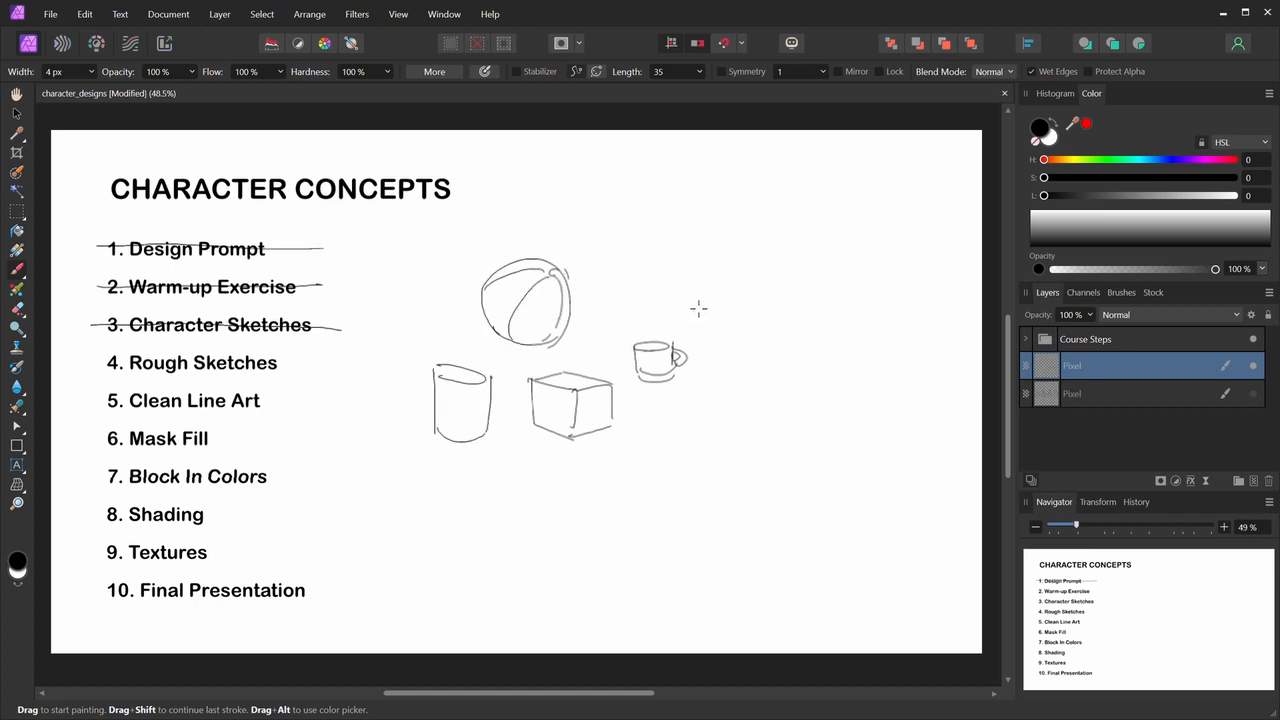
# - Sketch a narrow upright object with two vertical sides and a closed base, up and to the right of the cup
pyautogui.moveTo(716, 278); pyautogui.dragTo(711, 330)
pyautogui.moveTo(730, 280); pyautogui.dragTo(735, 330)
pyautogui.moveTo(716, 276)
pyautogui.mouseDown()
pyautogui.moveTo(692, 262)
pyautogui.moveTo(708, 197)
pyautogui.moveTo(752, 245)
pyautogui.moveTo(740, 272)
pyautogui.mouseUp()
pyautogui.moveTo(714, 196); pyautogui.dragTo(728, 193)
pyautogui.moveTo(735, 334); pyautogui.dragTo(710, 336)
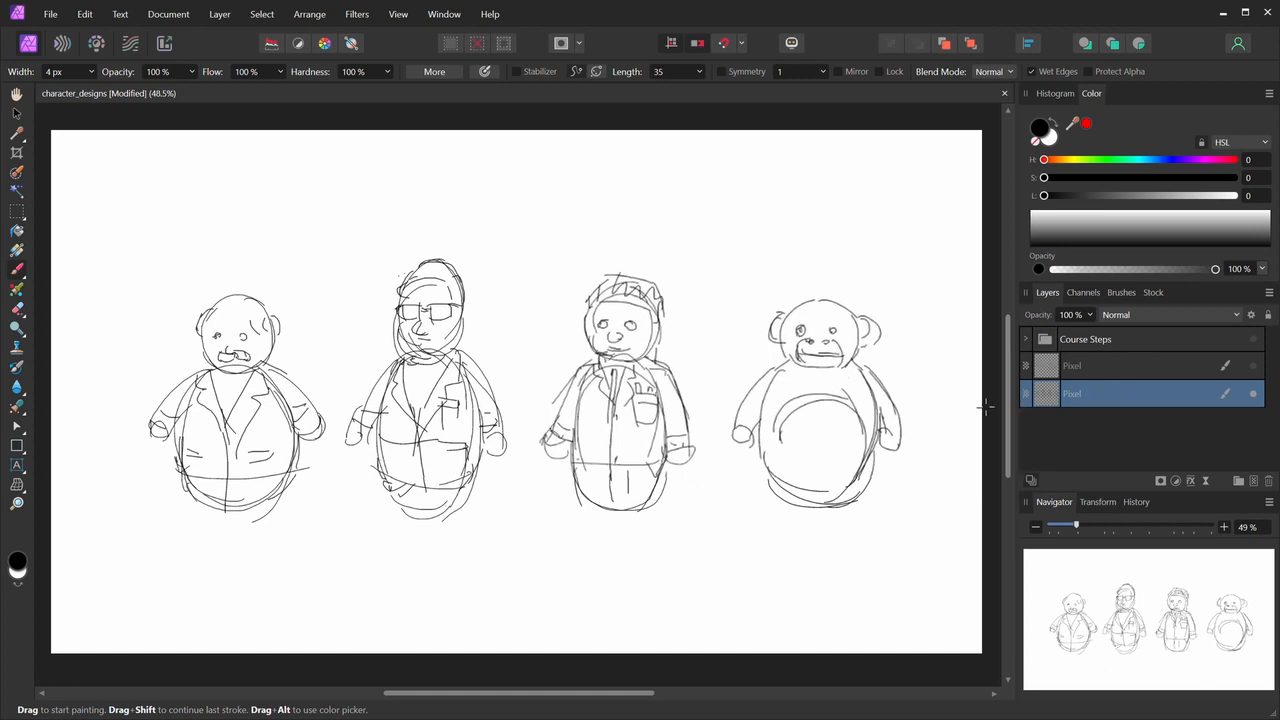
# - Shift the four-character lineup slightly to the left and lower its layer opacity to 25%
pyautogui.press('v')
pyautogui.moveTo(658, 437)
pyautogui.mouseDown()
pyautogui.moveTo(630, 437)
pyautogui.moveTo(644, 437)
pyautogui.mouseUp()
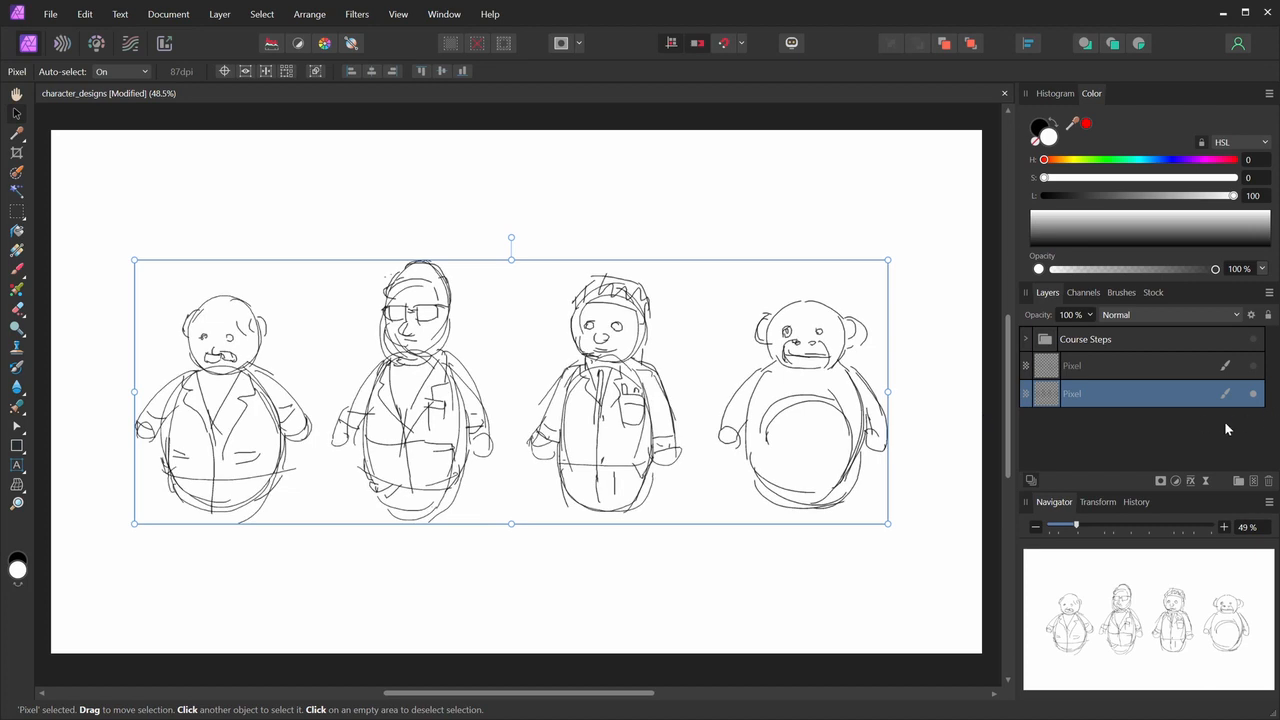
pyautogui.click(1090, 314)
pyautogui.moveTo(1086, 327); pyautogui.dragTo(1011, 334)
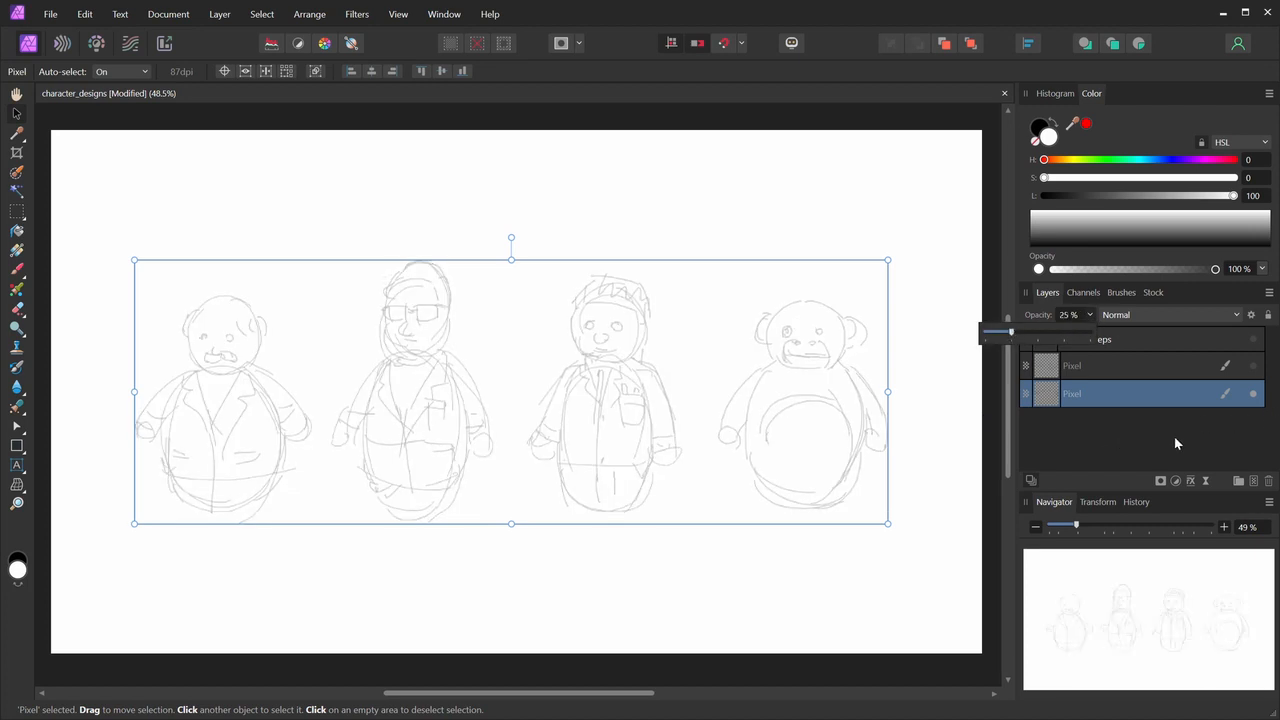
# - Add a new pixel layer above the faded lineup and check the lineup layer by hiding and showing it
pyautogui.click(1256, 492)
pyautogui.click(1254, 484)
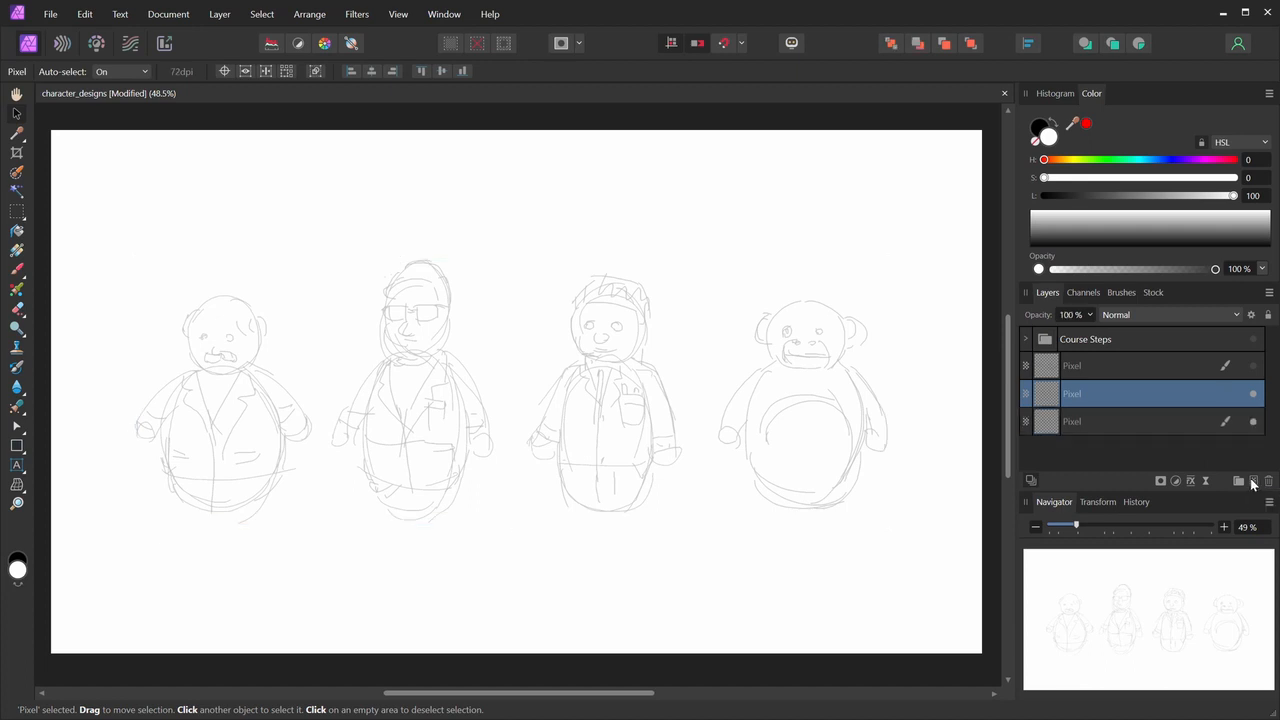
pyautogui.click(1253, 422)
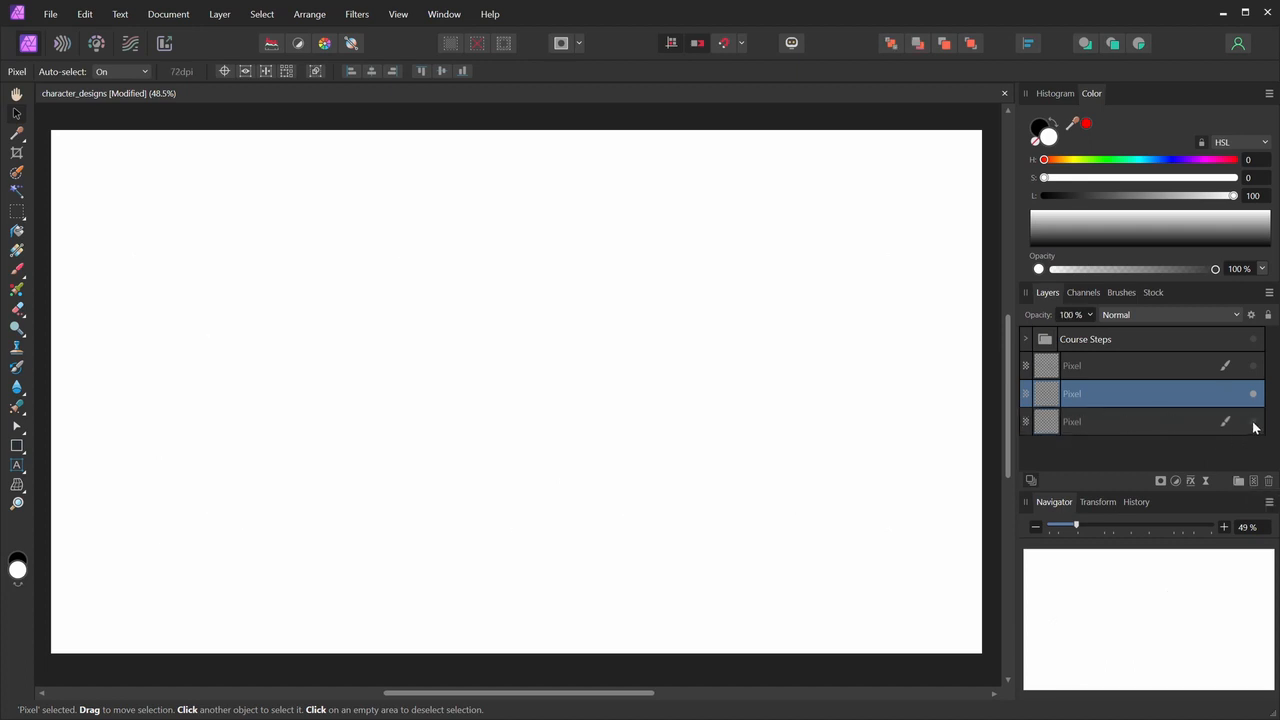
pyautogui.click(1253, 422)
# - Rename the faded lineup layer as "initial sketch" and the empty layer above it as "rough sketch"
pyautogui.doubleClick(1074, 422)
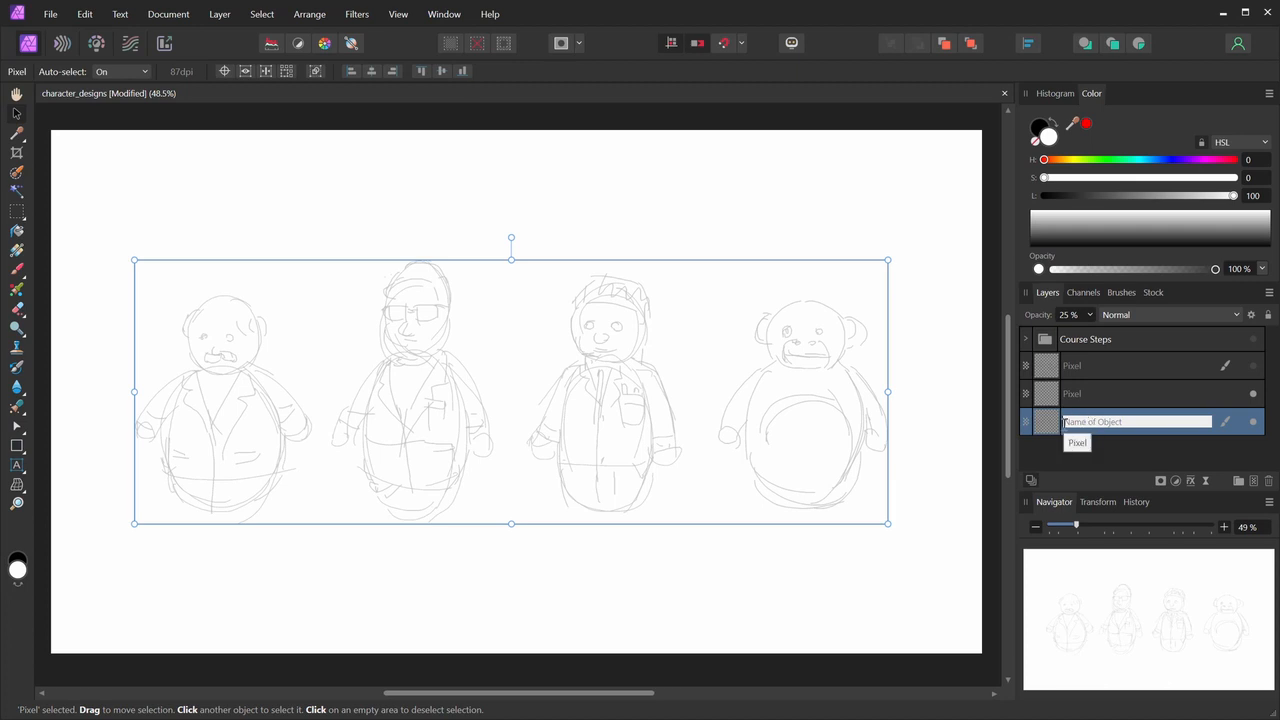
pyautogui.write('initial sketch')
pyautogui.press('Return')
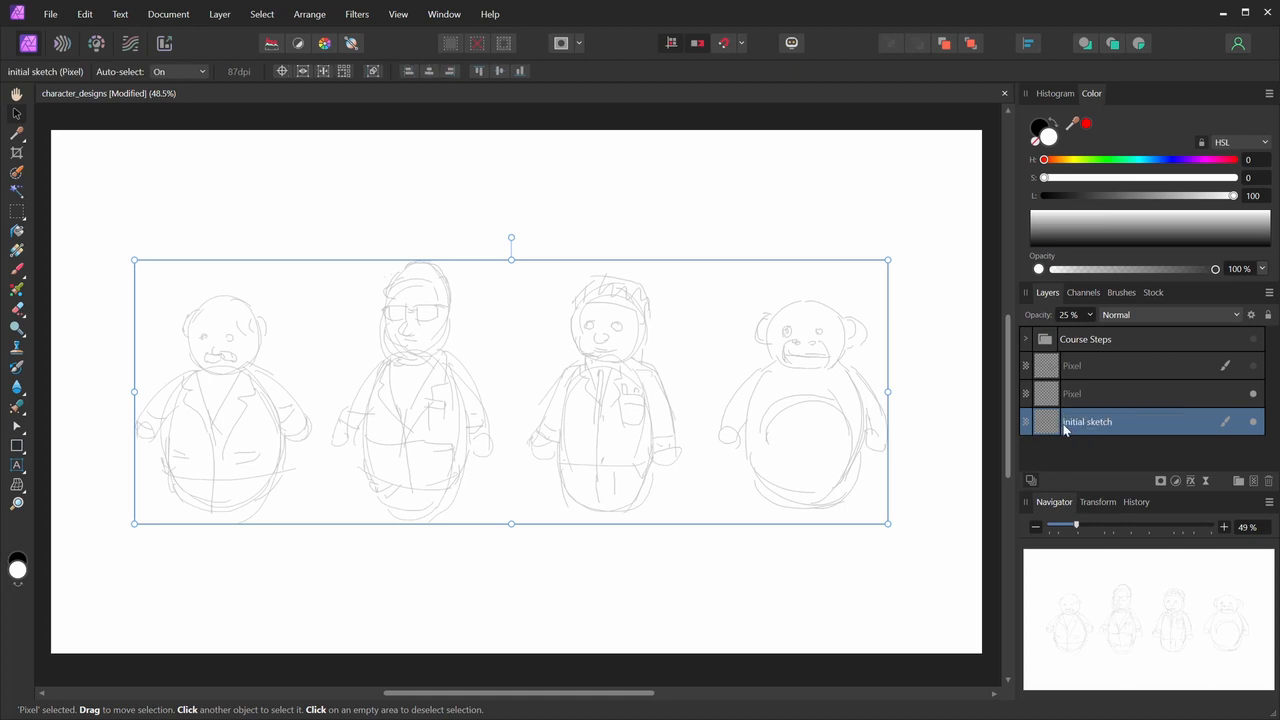
pyautogui.doubleClick(1072, 394)
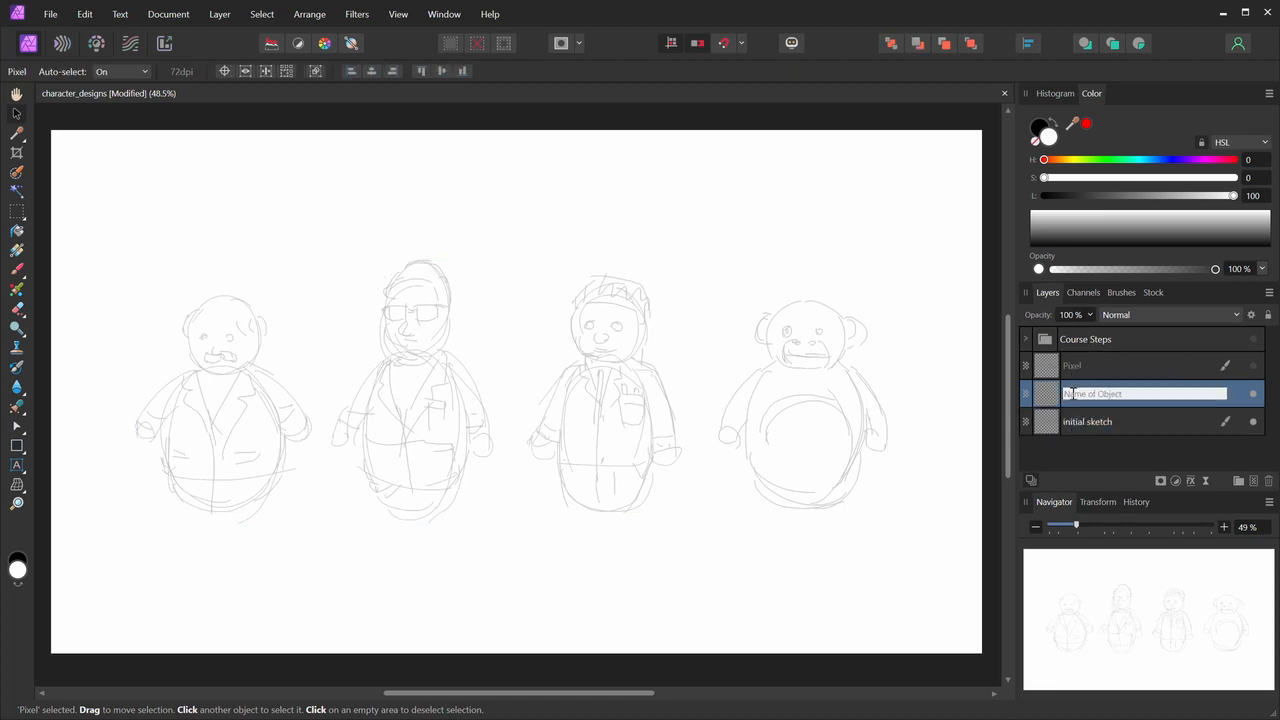
pyautogui.write('rough sketch')
pyautogui.press('Return')
# - Lock the initial sketch layer and make the rough sketch layer active
pyautogui.click(1127, 428)
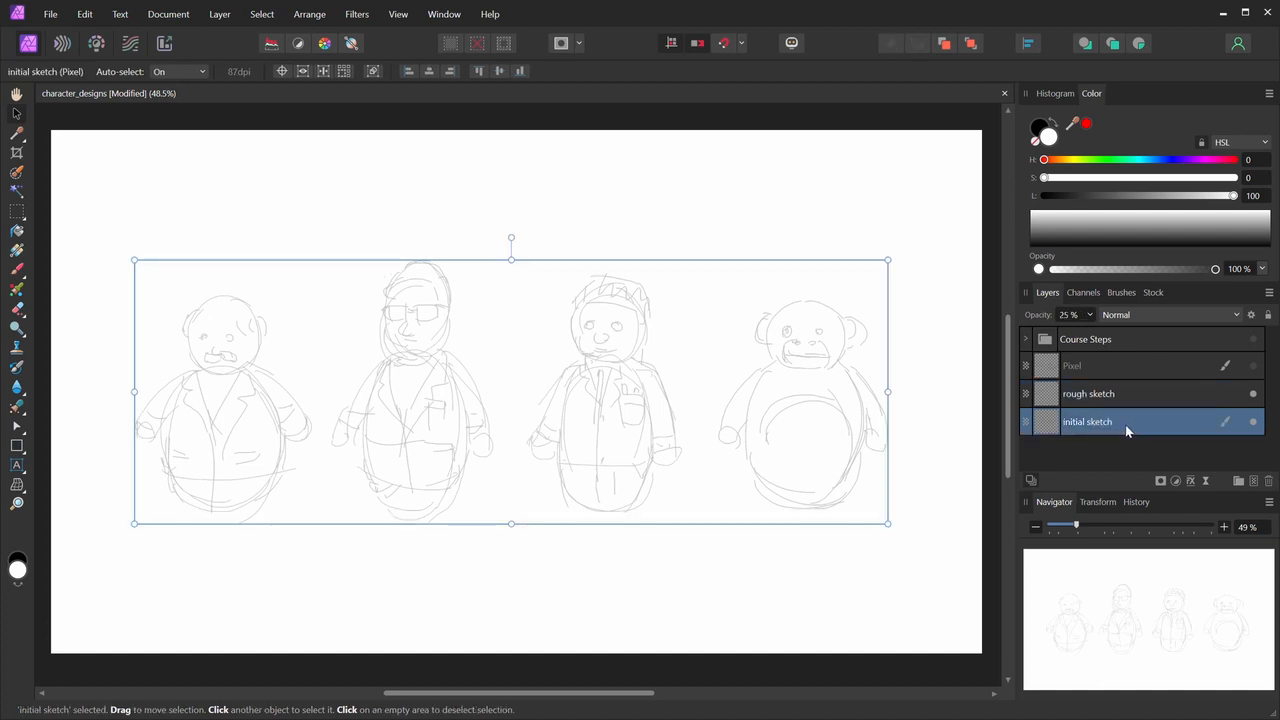
pyautogui.click(1090, 315)
pyautogui.click(1266, 316)
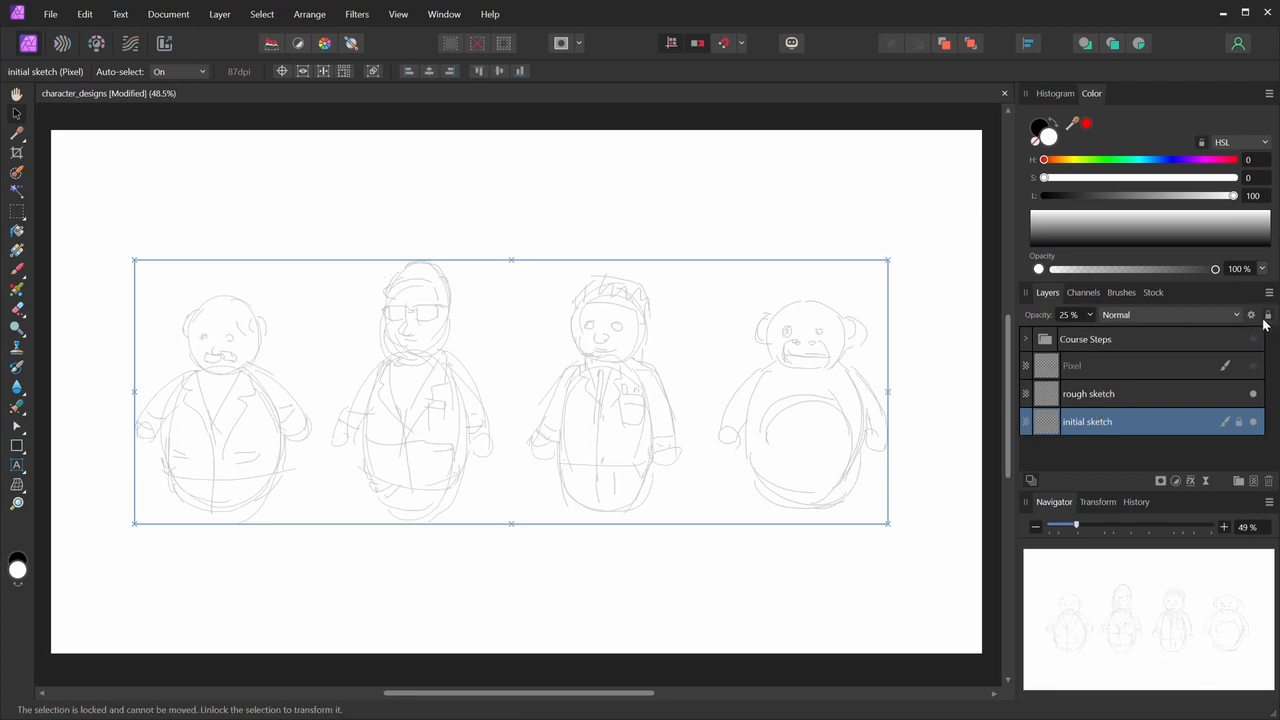
pyautogui.click(1130, 396)
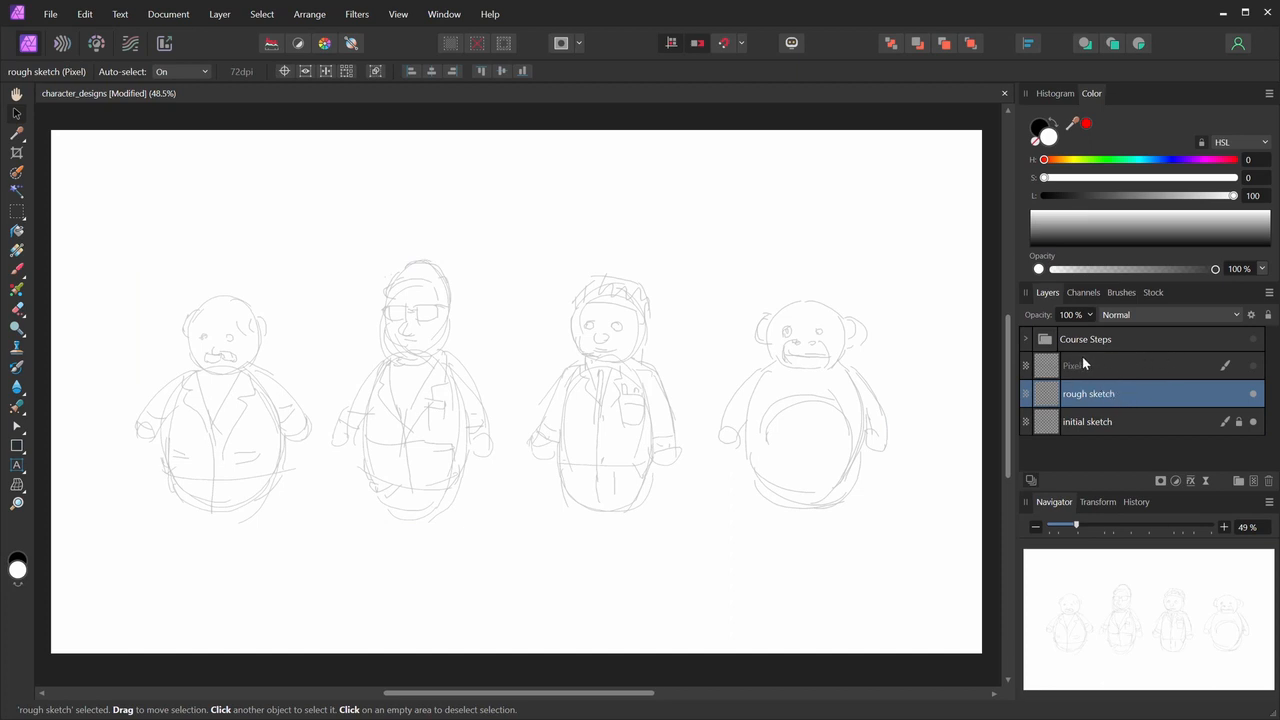
# - Move the unnamed pixel layer into the Course Steps group and reselect the rough sketch layer
pyautogui.click(1103, 365)
pyautogui.moveTo(1103, 365); pyautogui.dragTo(1085, 334)
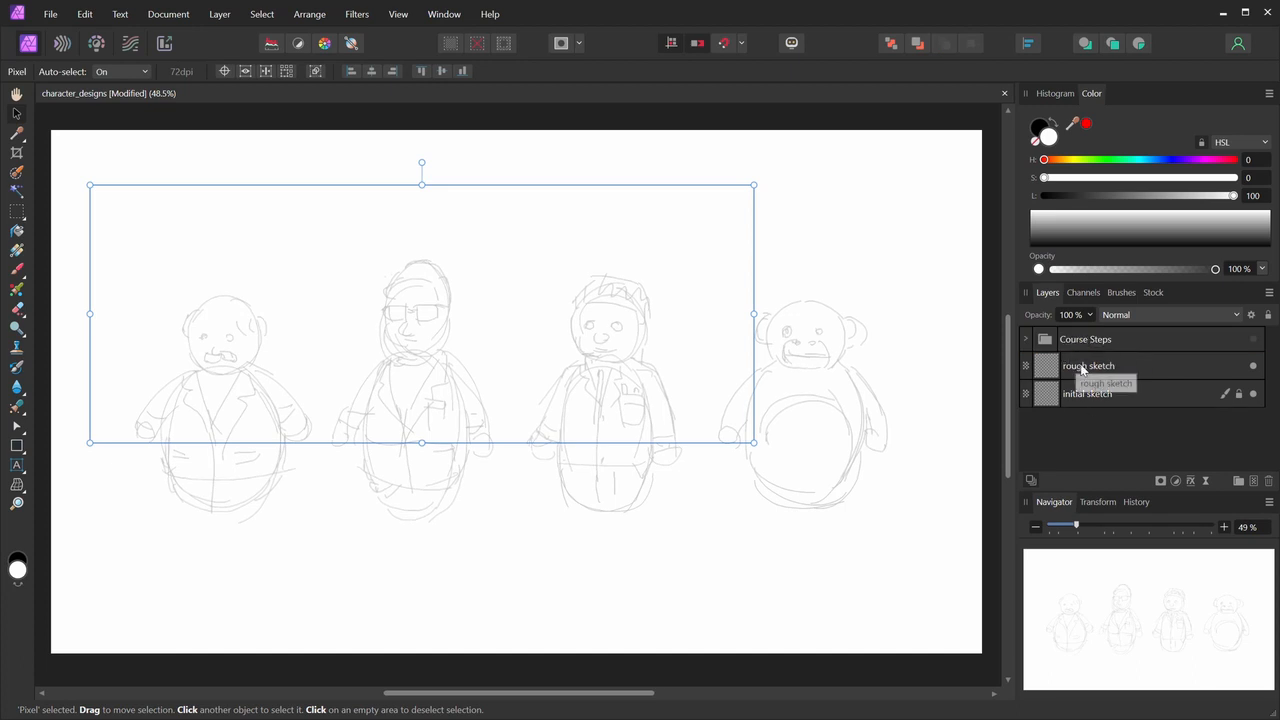
pyautogui.click(1107, 368)
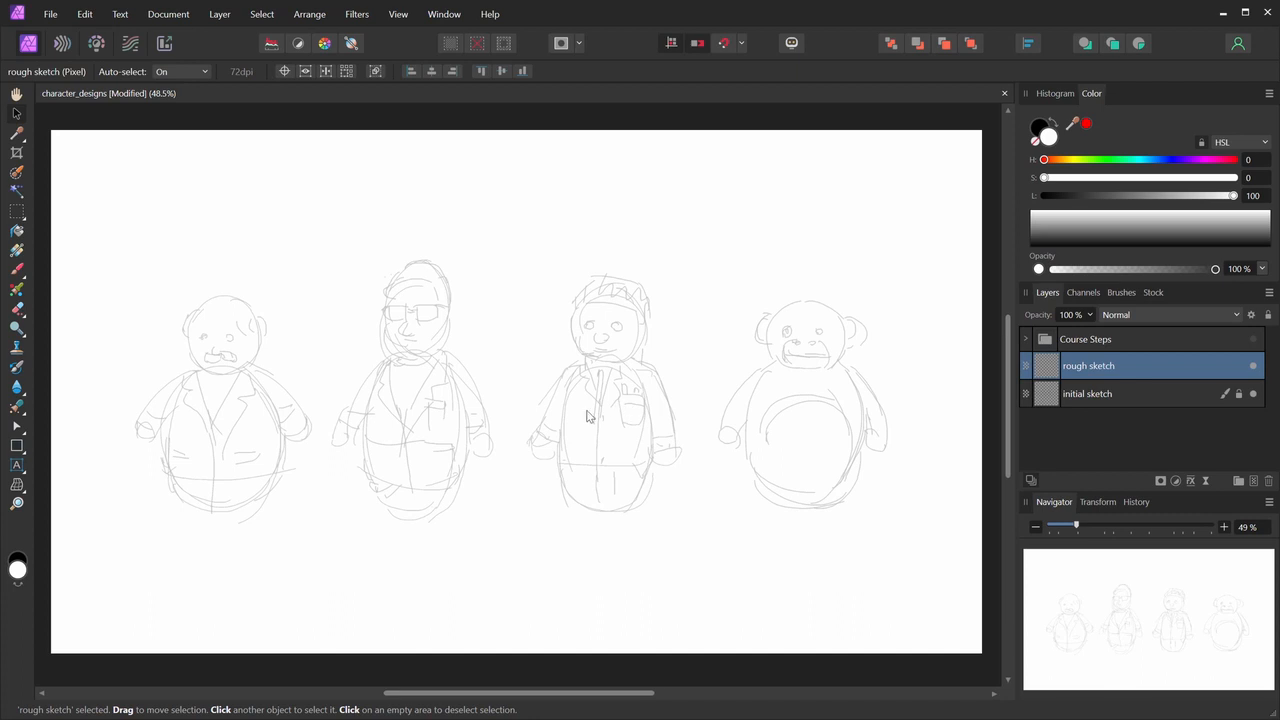
pyautogui.press('b')
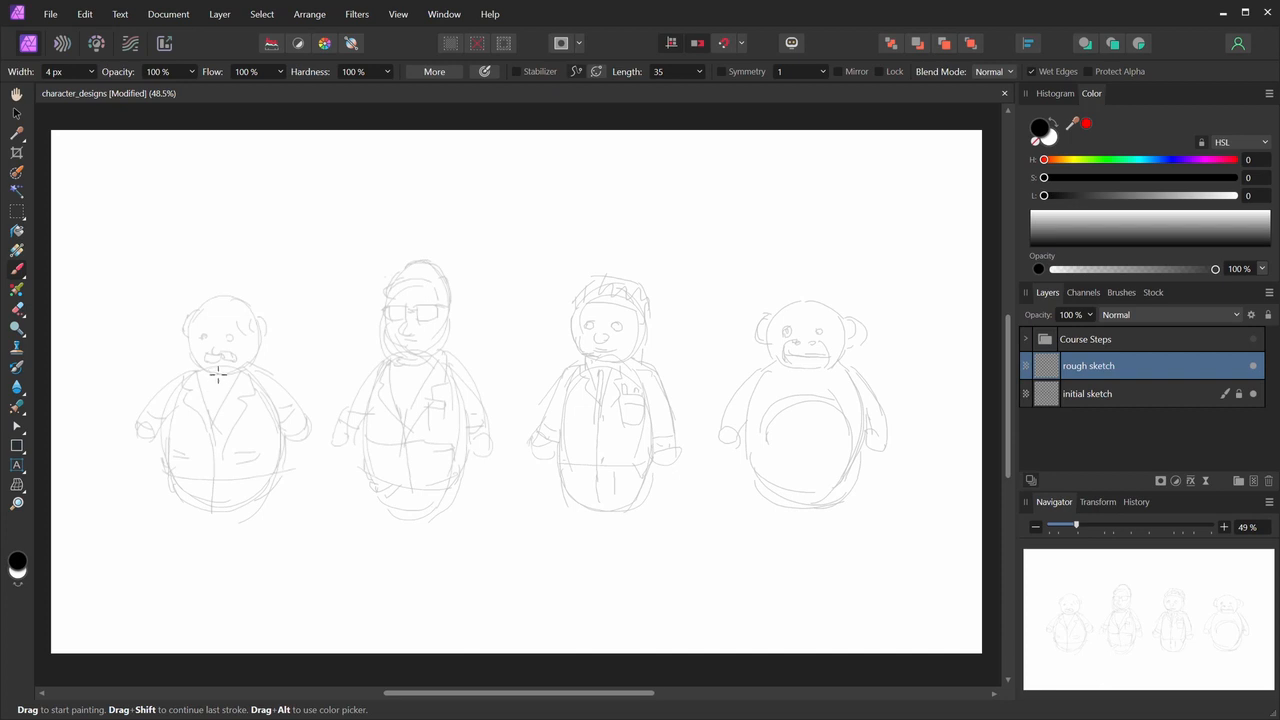
pyautogui.moveTo(148, 448)
pyautogui.mouseDown()
pyautogui.moveTo(208, 400)
pyautogui.moveTo(206, 414)
pyautogui.moveTo(337, 463)
pyautogui.moveTo(494, 431)
pyautogui.moveTo(469, 403)
pyautogui.mouseUp()
pyautogui.hotkey('ctrl', 'z')
# - Lower the initial sketch layer's opacity to 7% and return to the rough sketch layer with the Paint Brush
pyautogui.press('x')
pyautogui.press('z')
pyautogui.press('x')
pyautogui.press('b')
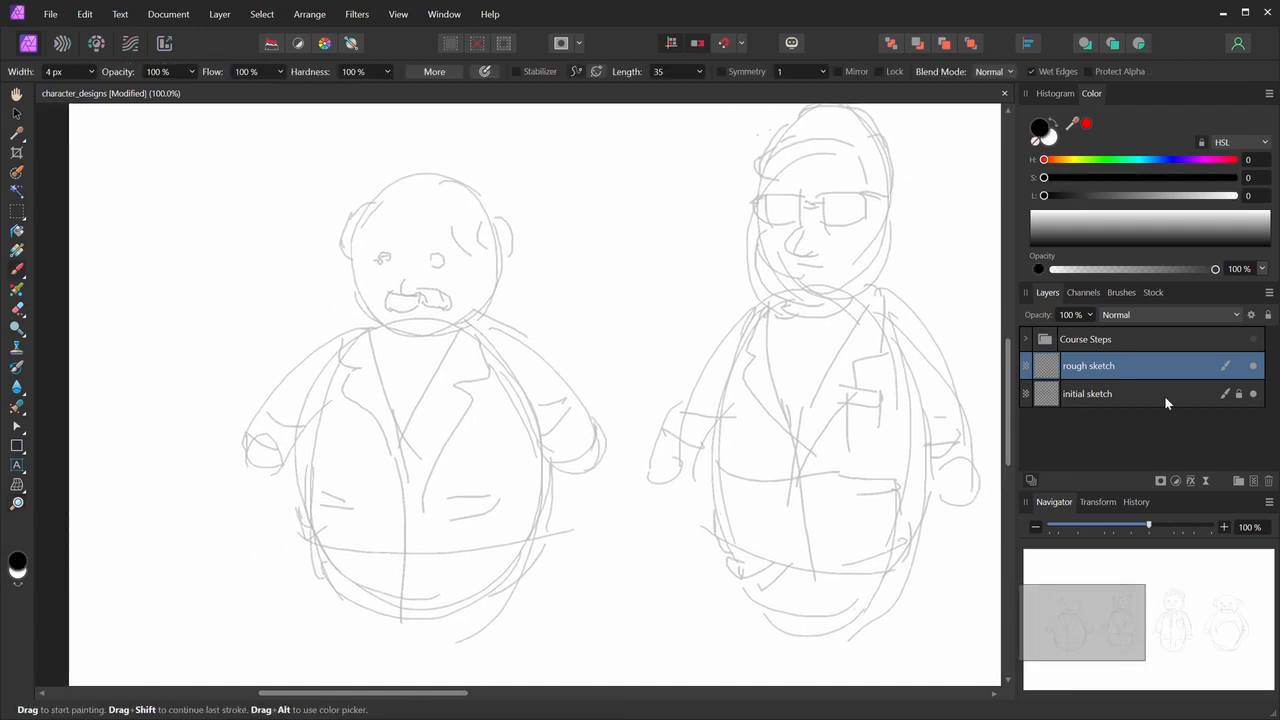
pyautogui.click(1136, 396)
pyautogui.click(1090, 315)
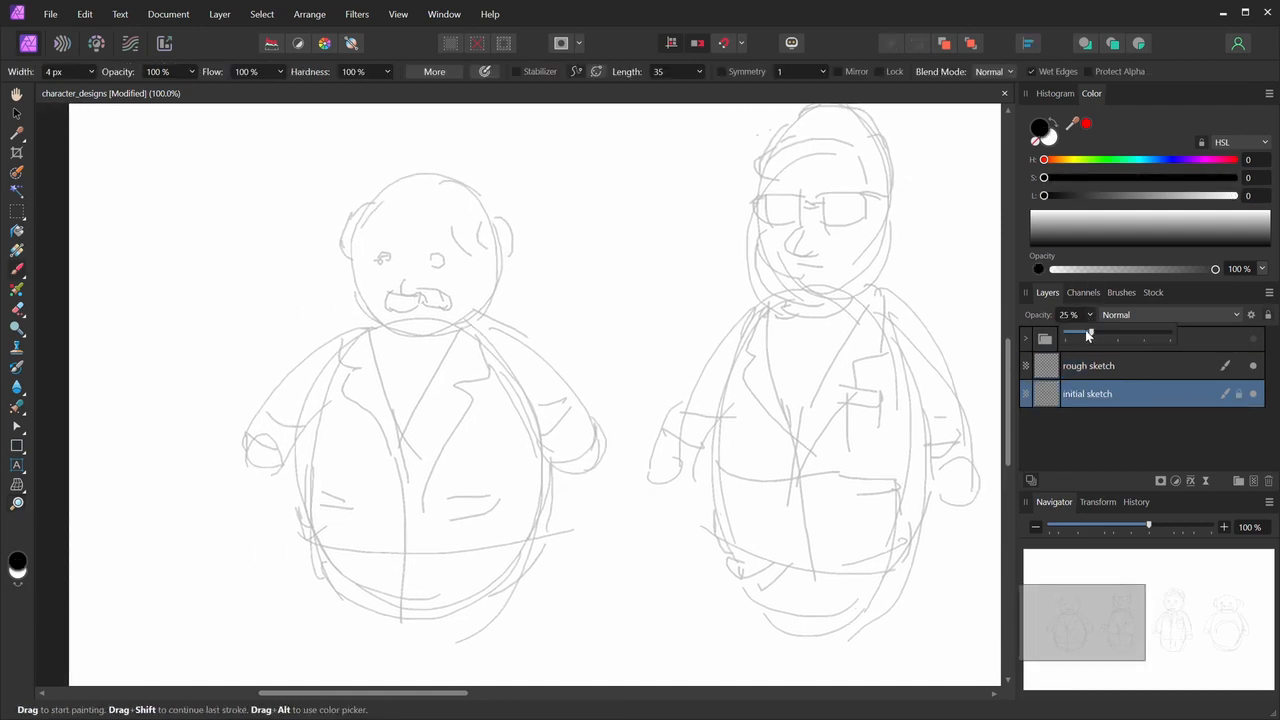
pyautogui.moveTo(1090, 332); pyautogui.dragTo(1073, 338)
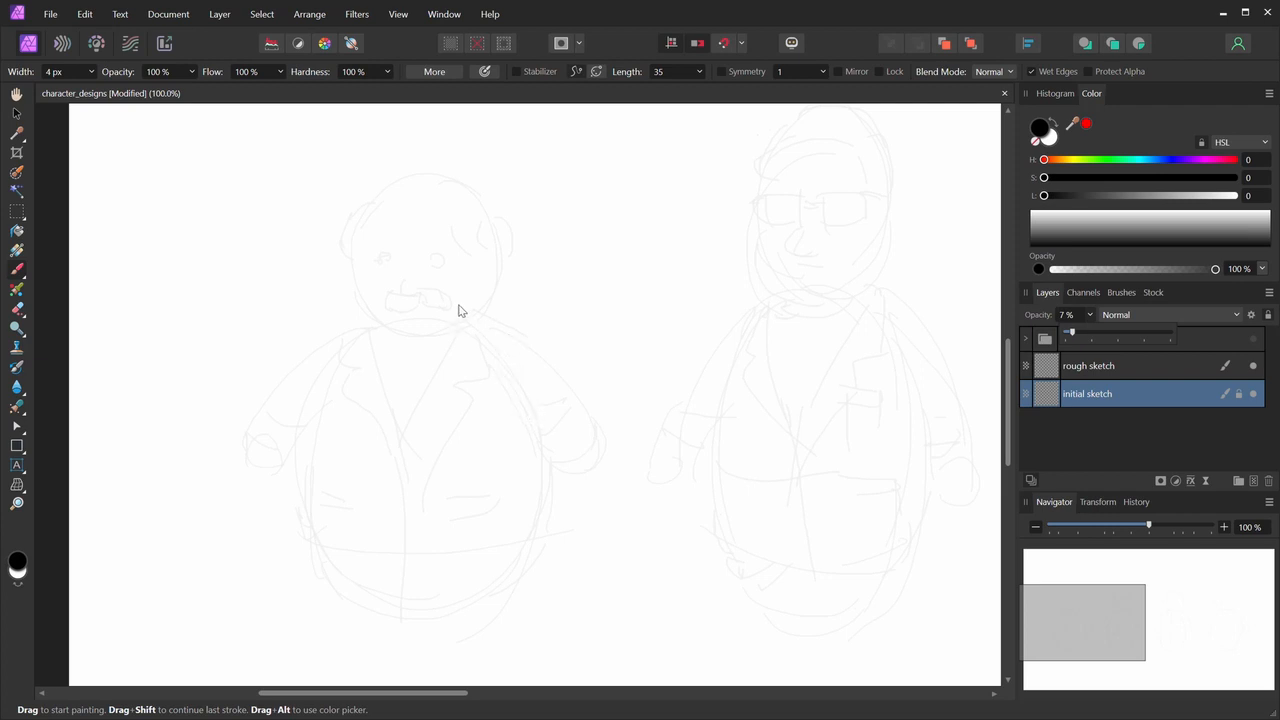
pyautogui.click(1112, 367)
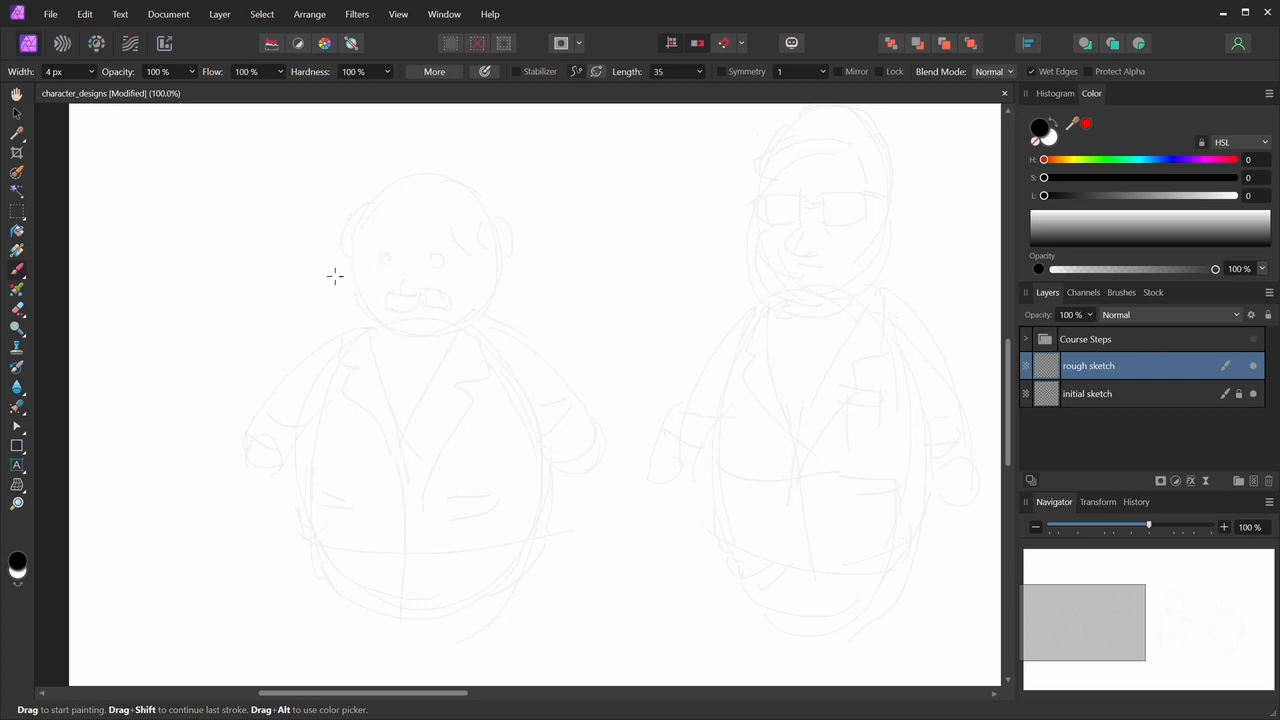
# - Try tracing the left contour of the first figure's head with the 4 px brush
pyautogui.moveTo(350, 264); pyautogui.dragTo(380, 318)
pyautogui.hotkey('ctrl', 'z')
pyautogui.moveTo(348, 267); pyautogui.dragTo(378, 326)
# - Switch the brush category to Markers and choose the third marker brush, 32 px wide
pyautogui.click(1121, 293)
pyautogui.click(1113, 316)
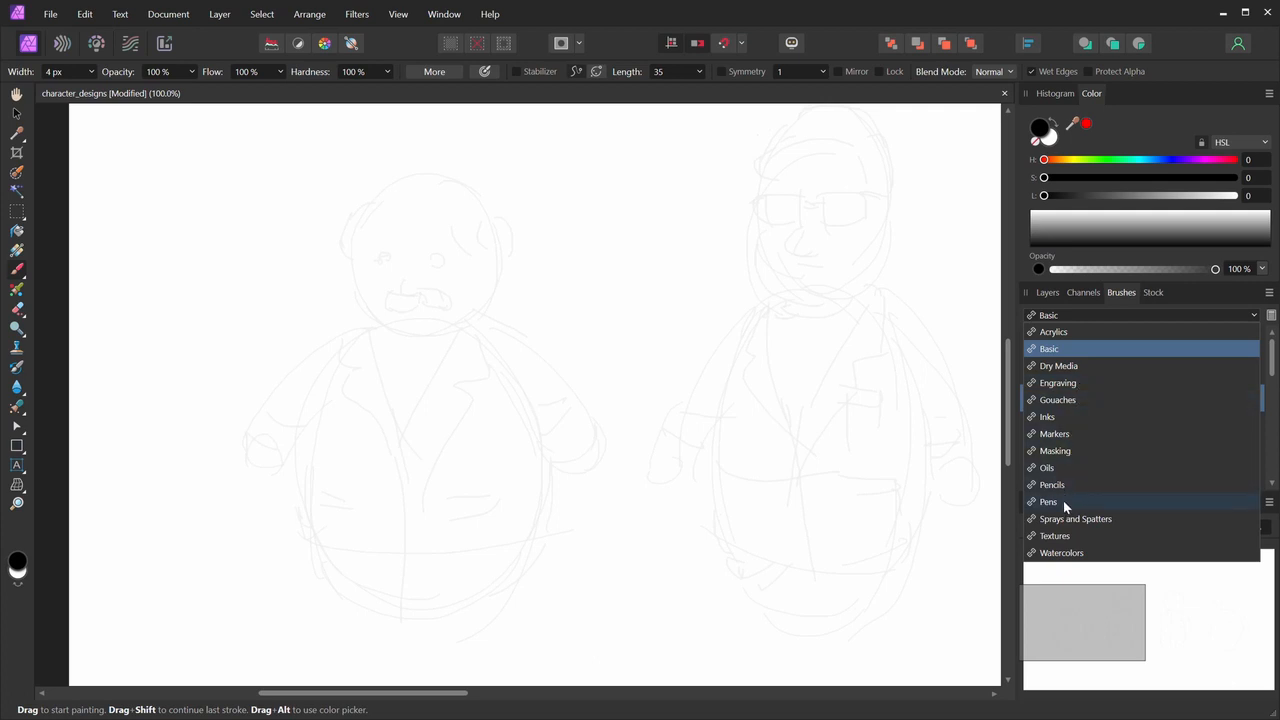
pyautogui.click(1073, 433)
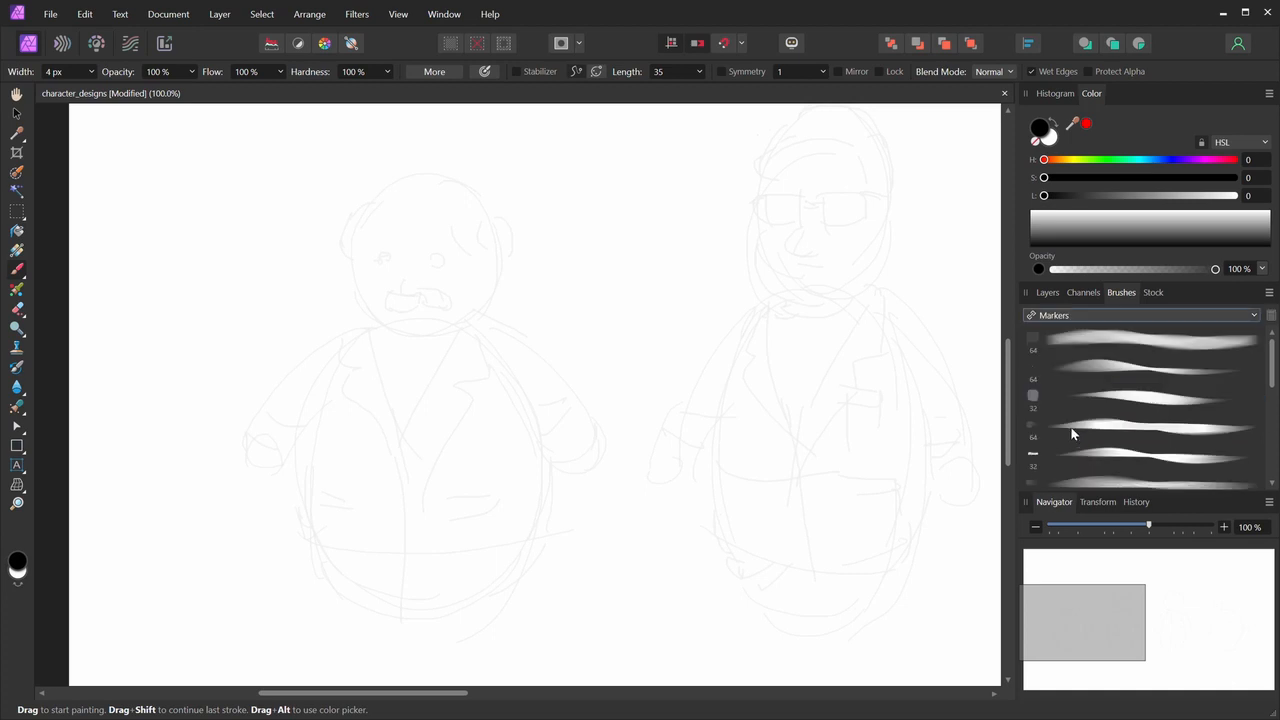
pyautogui.click(1110, 400)
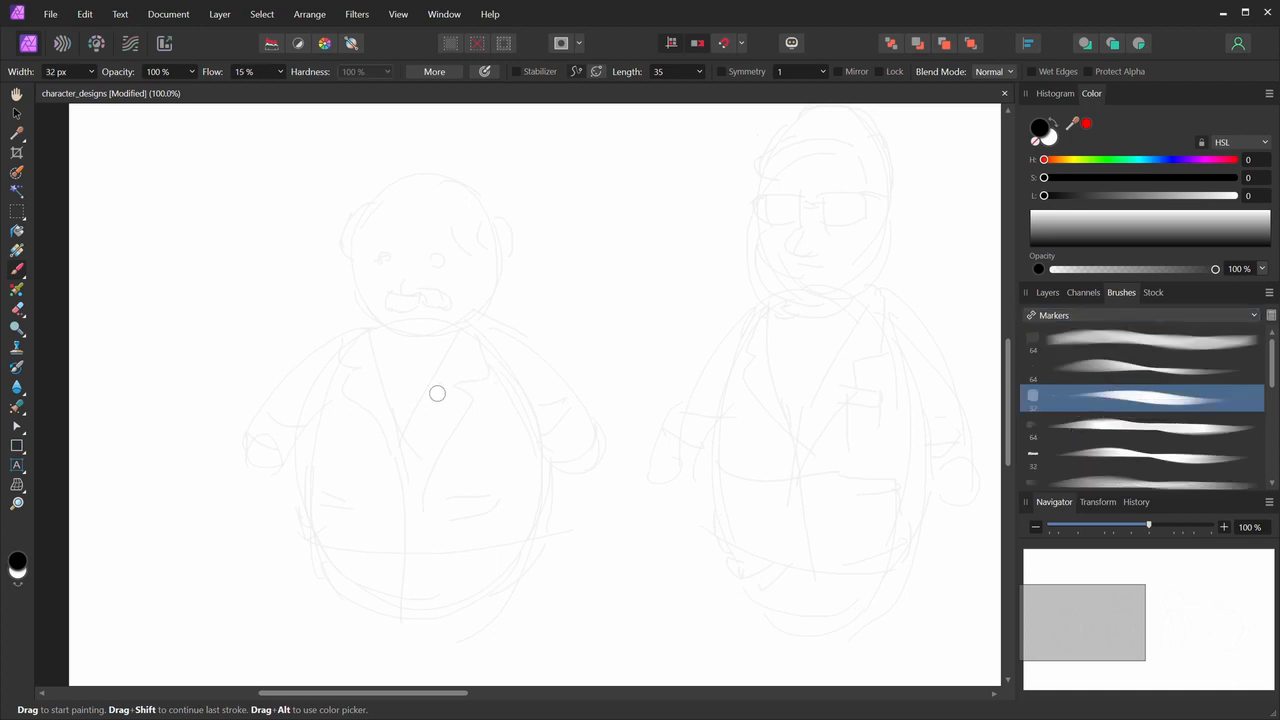
# - Try the chosen marker on the first figure's body, compare it with the fifth marker brush, and browse the other markers
pyautogui.moveTo(428, 430)
pyautogui.mouseDown()
pyautogui.moveTo(484, 384)
pyautogui.moveTo(490, 447)
pyautogui.moveTo(482, 425)
pyautogui.moveTo(520, 488)
pyautogui.mouseUp()
pyautogui.hotkey('ctrl', 'z')
pyautogui.click(1130, 455)
pyautogui.hotkey('ctrl', 'z')
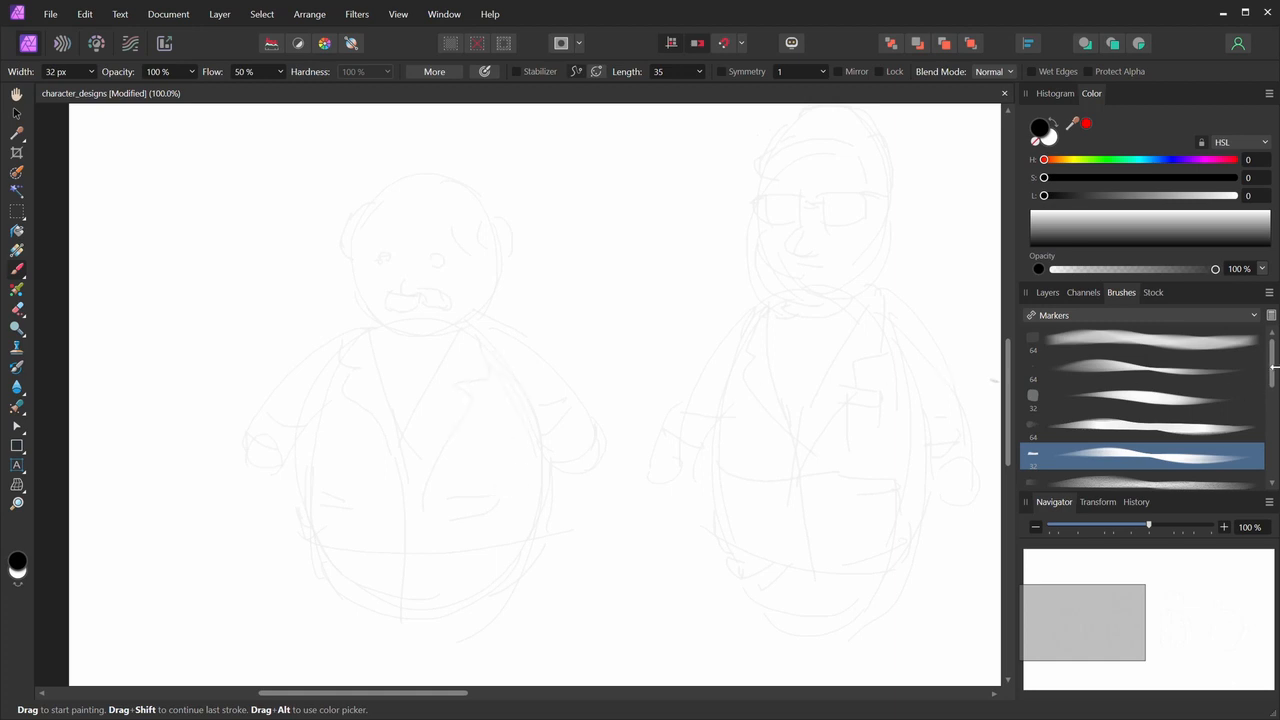
pyautogui.scroll(-1, 1273, 383)
pyautogui.scroll(-6, 1273, 383)
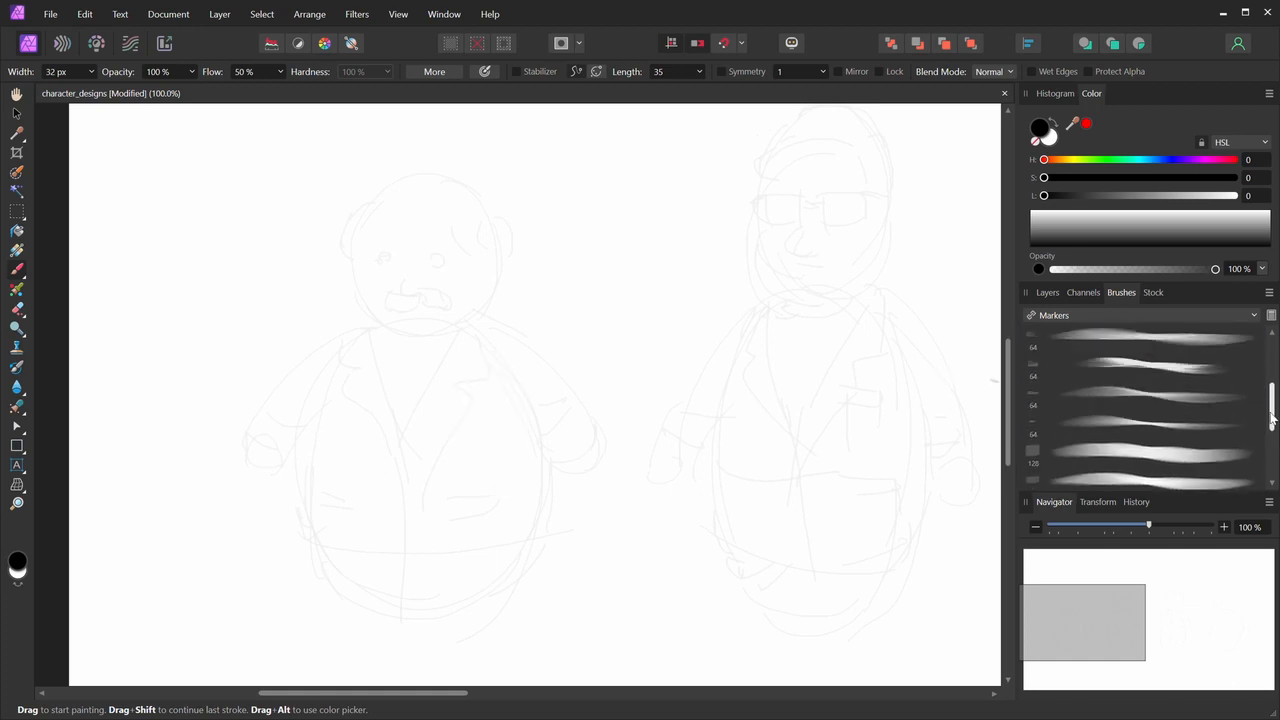
pyautogui.scroll(7, 1273, 370)
# - Choose the third marker brush with 15% flow again and reduce its width to 12.1 px
pyautogui.click(1166, 406)
pyautogui.moveTo(385, 420)
pyautogui.mouseDown()
pyautogui.moveTo(420, 429)
pyautogui.moveTo(460, 480)
pyautogui.mouseUp()
pyautogui.hotkey('ctrl', 'z')
pyautogui.press('[')
pyautogui.press('[')
pyautogui.press('[')
pyautogui.press('[')
pyautogui.press('[')
pyautogui.press('[')
pyautogui.press('[')
pyautogui.press('[')
pyautogui.press('[')
pyautogui.press('[')
pyautogui.press('[')
pyautogui.press('[')
pyautogui.press('[')
pyautogui.press('[')
pyautogui.press('[')
pyautogui.press('[')
pyautogui.press('[')
pyautogui.press('[')
pyautogui.press('[')
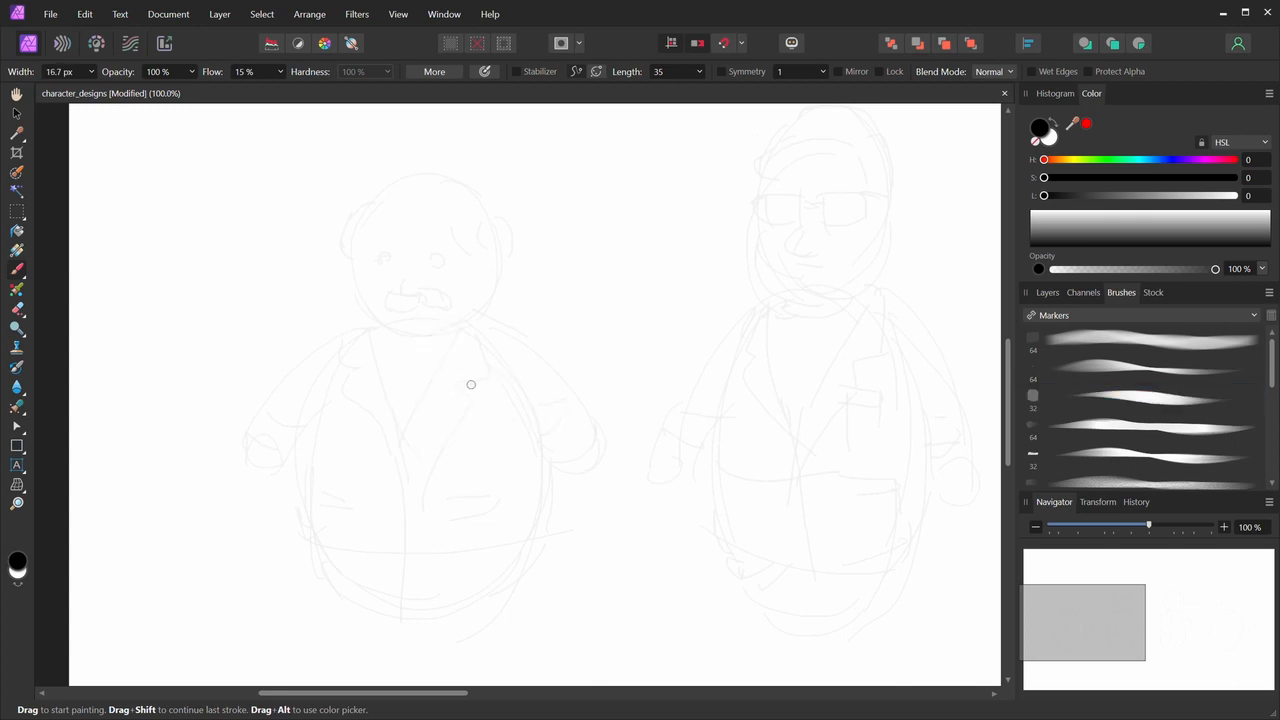
# - Test the narrowed marker with zigzag strokes across the first figure's jacket and undo them
pyautogui.moveTo(476, 362)
pyautogui.mouseDown()
pyautogui.moveTo(464, 447)
pyautogui.moveTo(529, 499)
pyautogui.mouseUp()
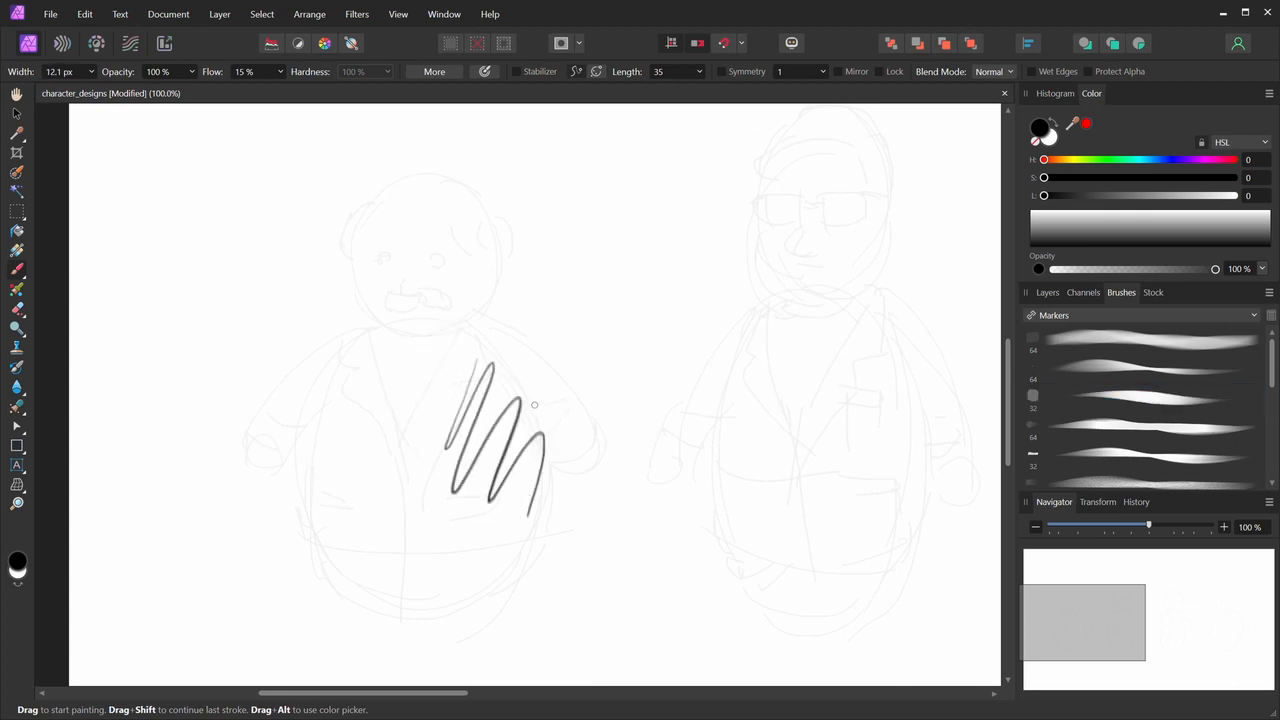
pyautogui.hotkey('ctrl', 'z')
pyautogui.moveTo(433, 527)
pyautogui.mouseDown()
pyautogui.moveTo(500, 453)
pyautogui.moveTo(537, 523)
pyautogui.mouseUp()
pyautogui.hotkey('ctrl', 'z')
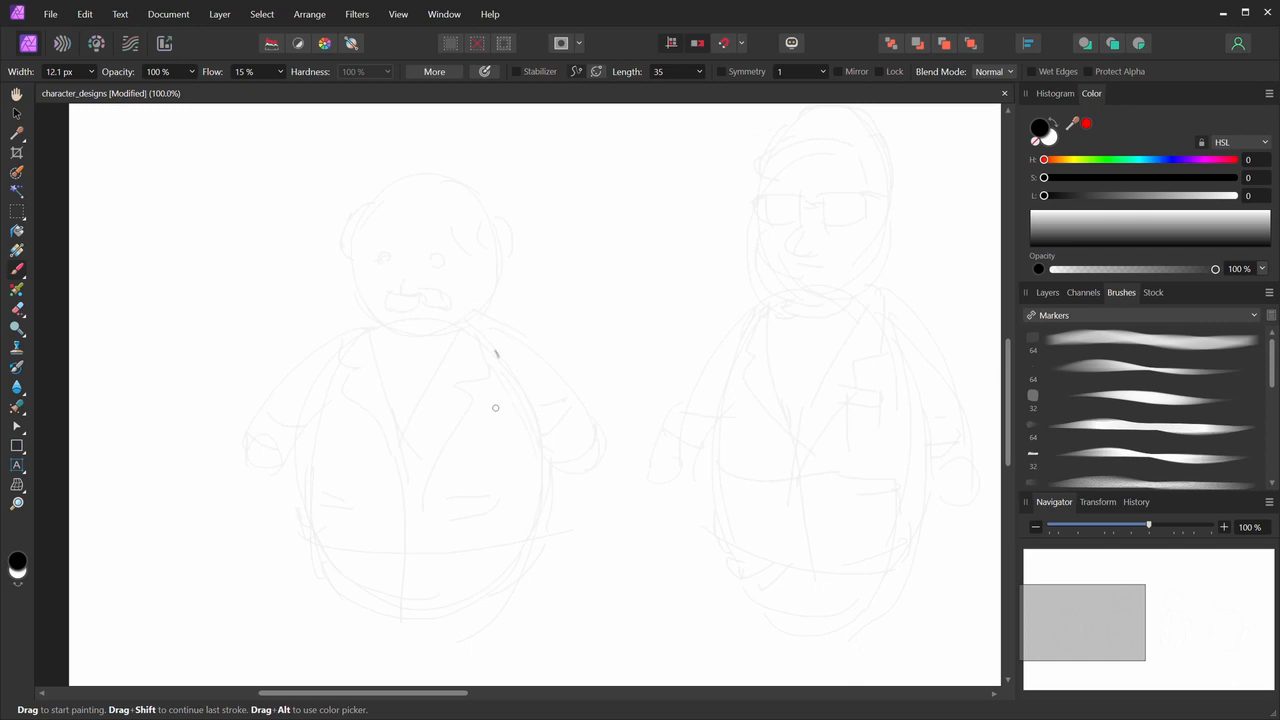
# - Try wider marker strokes across the first figure's jacket and undo them
pyautogui.moveTo(494, 352); pyautogui.dragTo(470, 515)
pyautogui.hotkey('ctrl', 'z')
pyautogui.press(']')
pyautogui.press(']')
pyautogui.press(']')
pyautogui.press(']')
pyautogui.moveTo(373, 458)
pyautogui.mouseDown()
pyautogui.moveTo(410, 452)
pyautogui.moveTo(477, 514)
pyautogui.moveTo(509, 497)
pyautogui.mouseUp()
pyautogui.hotkey('ctrl', 'z')
# - Set the marker brush width to 14.3 px
pyautogui.press(']')
pyautogui.press(']')
pyautogui.press(']')
pyautogui.press(']')
pyautogui.press(']')
pyautogui.press(']')
pyautogui.press(']')
pyautogui.press(']')
pyautogui.press('[')
pyautogui.press('[')
pyautogui.press('[')
pyautogui.press('[')
pyautogui.press('[')
pyautogui.press('[')
pyautogui.press('[')
# - Trace the lower half of the first figure's round head as one clean curve around the chin
pyautogui.moveTo(352, 257); pyautogui.dragTo(403, 331)
pyautogui.hotkey('ctrl', 'z')
pyautogui.moveTo(352, 265); pyautogui.dragTo(412, 328)
pyautogui.hotkey('ctrl', 'z')
pyautogui.moveTo(352, 260)
pyautogui.mouseDown()
pyautogui.moveTo(416, 331)
pyautogui.moveTo(482, 330)
pyautogui.mouseUp()
pyautogui.hotkey('ctrl', 'z')
pyautogui.hotkey('ctrl', 'z')
pyautogui.moveTo(389, 321); pyautogui.dragTo(480, 328)
pyautogui.moveTo(503, 257); pyautogui.dragTo(468, 326)
pyautogui.hotkey('ctrl', 'z')
pyautogui.moveTo(501, 262); pyautogui.dragTo(456, 326)
pyautogui.hotkey('ctrl', 'z')
pyautogui.moveTo(501, 261); pyautogui.dragTo(458, 326)
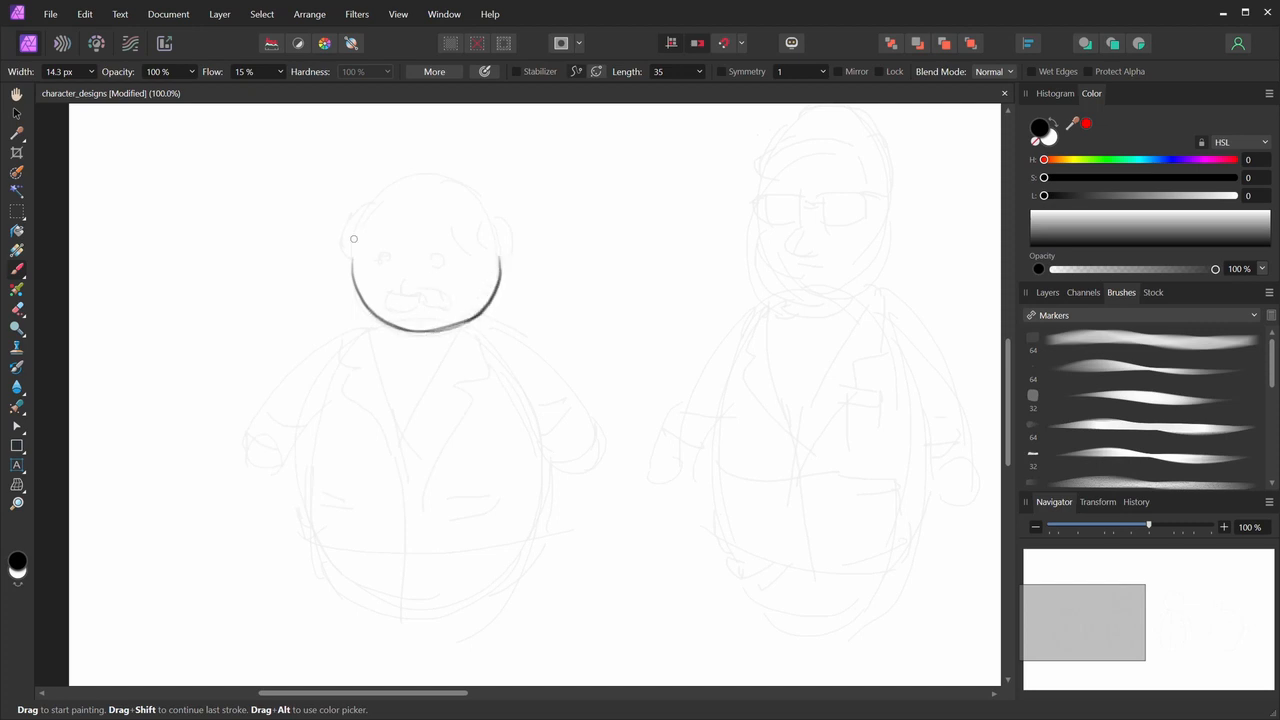
# - Trace the crown of the first figure's bald head to close the head circle
pyautogui.moveTo(351, 261)
pyautogui.mouseDown()
pyautogui.moveTo(368, 203)
pyautogui.moveTo(437, 166)
pyautogui.mouseUp()
pyautogui.hotkey('ctrl', 'z')
pyautogui.moveTo(368, 210)
pyautogui.mouseDown()
pyautogui.moveTo(446, 180)
pyautogui.moveTo(475, 191)
pyautogui.moveTo(446, 182)
pyautogui.moveTo(478, 211)
pyautogui.moveTo(444, 180)
pyautogui.moveTo(491, 217)
pyautogui.moveTo(495, 237)
pyautogui.moveTo(490, 210)
pyautogui.moveTo(501, 266)
pyautogui.mouseUp()
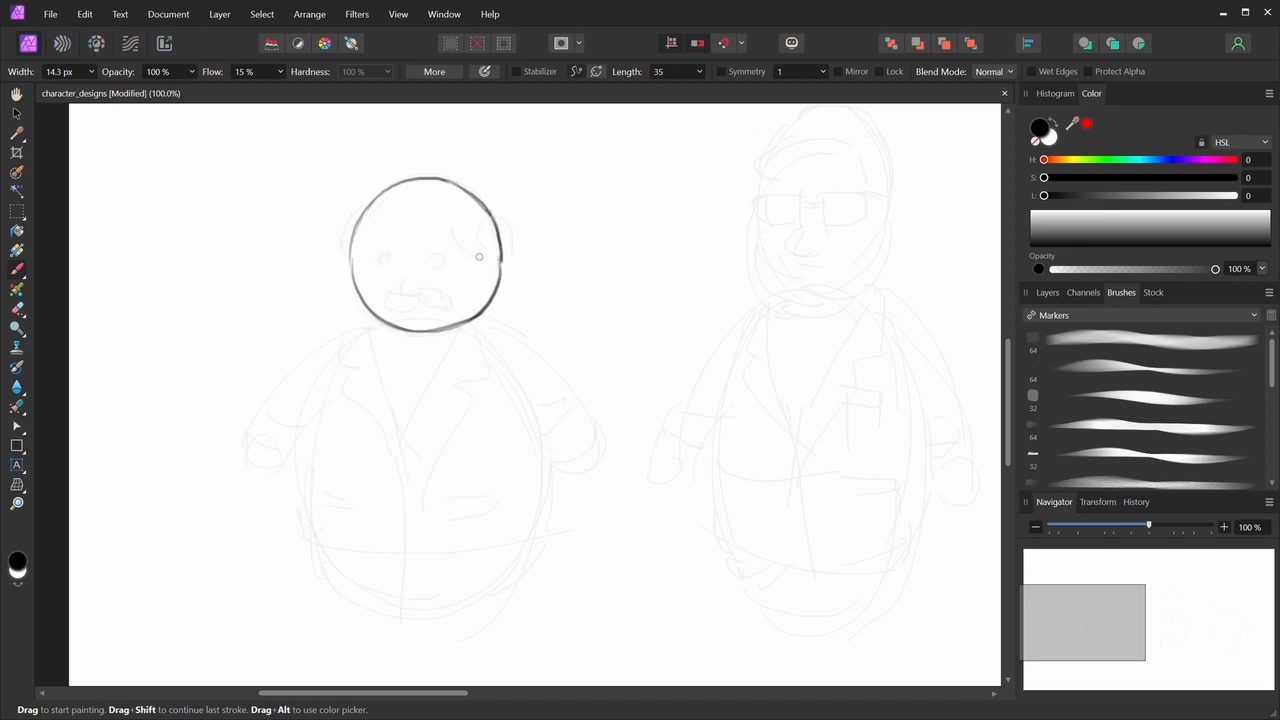
# - Erase the head outline where the right-hand tuft sits and draw the rounded hair tufts on both sides of the head
pyautogui.press('e')
pyautogui.moveTo(500, 229); pyautogui.dragTo(500, 241)
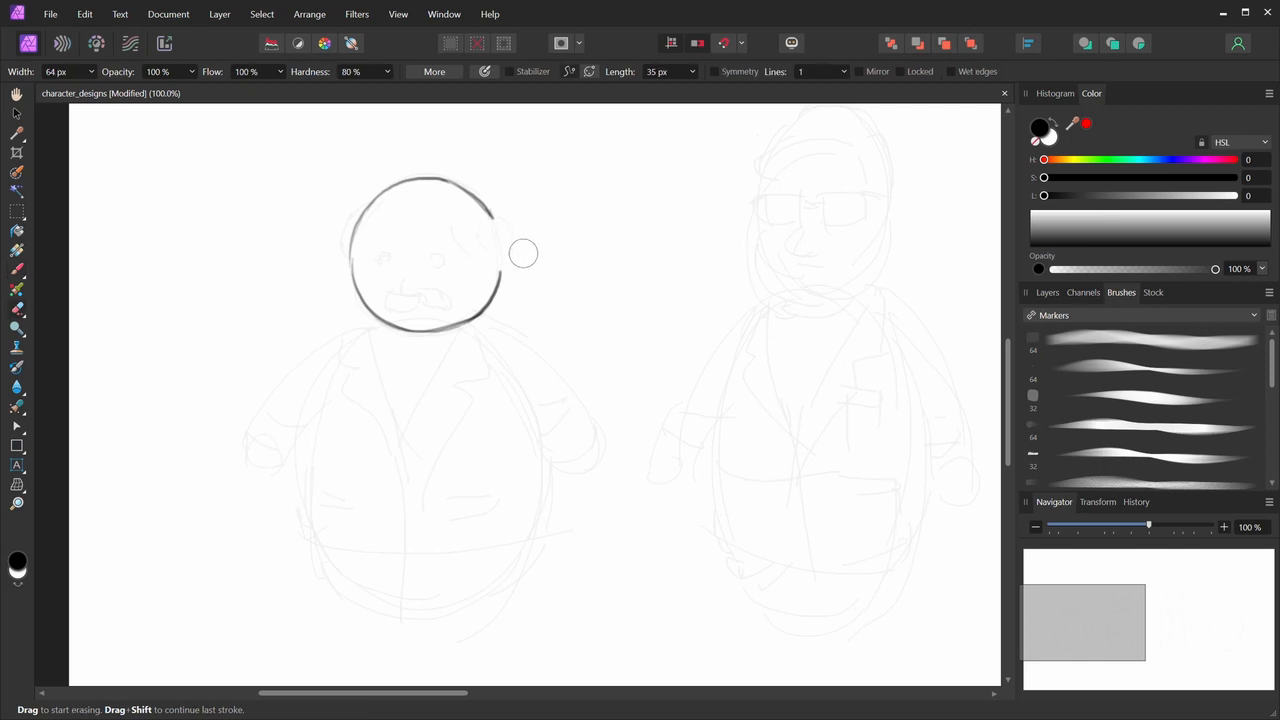
pyautogui.press('b')
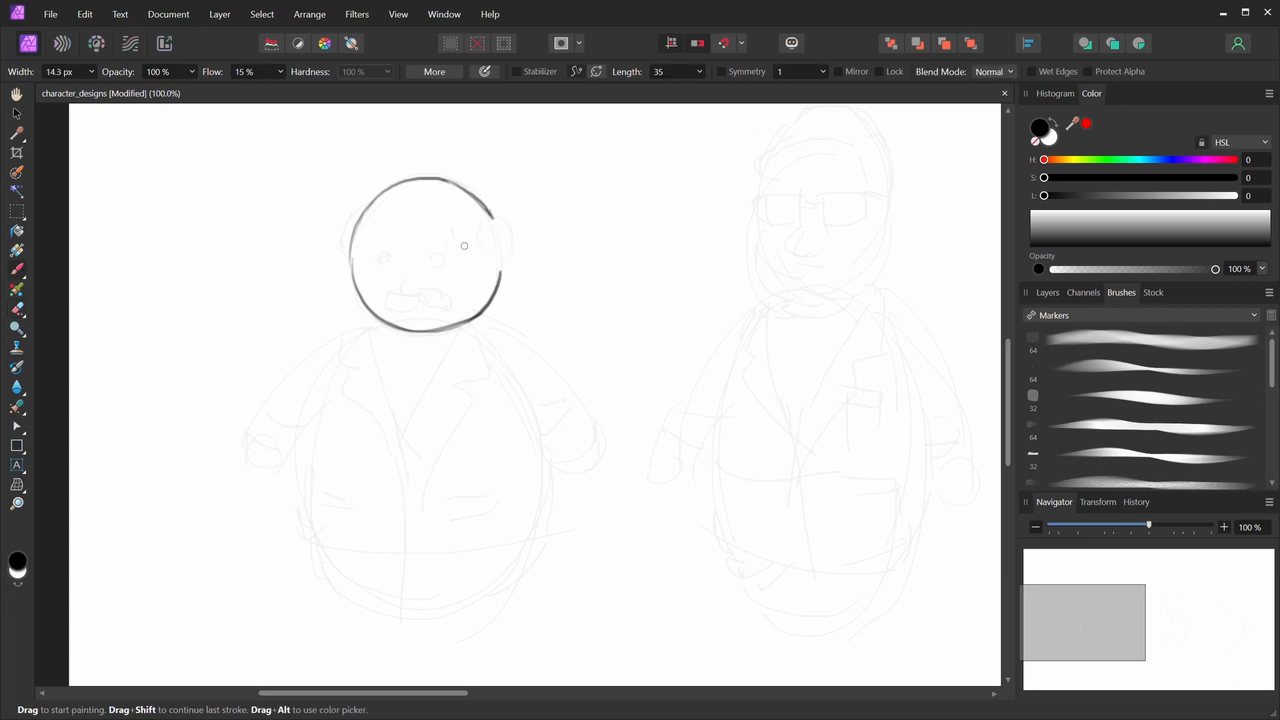
pyautogui.press('[')
pyautogui.press('[')
pyautogui.moveTo(487, 223)
pyautogui.mouseDown()
pyautogui.moveTo(476, 254)
pyautogui.moveTo(485, 218)
pyautogui.moveTo(512, 222)
pyautogui.moveTo(518, 264)
pyautogui.moveTo(489, 270)
pyautogui.moveTo(502, 270)
pyautogui.mouseUp()
pyautogui.press(']')
pyautogui.moveTo(352, 217)
pyautogui.mouseDown()
pyautogui.moveTo(343, 270)
pyautogui.moveTo(344, 258)
pyautogui.mouseUp()
# - Erase the head outline inside the left-hand tuft with a 24.1 px eraser and redraw the tuft's inner edge
pyautogui.press('e')
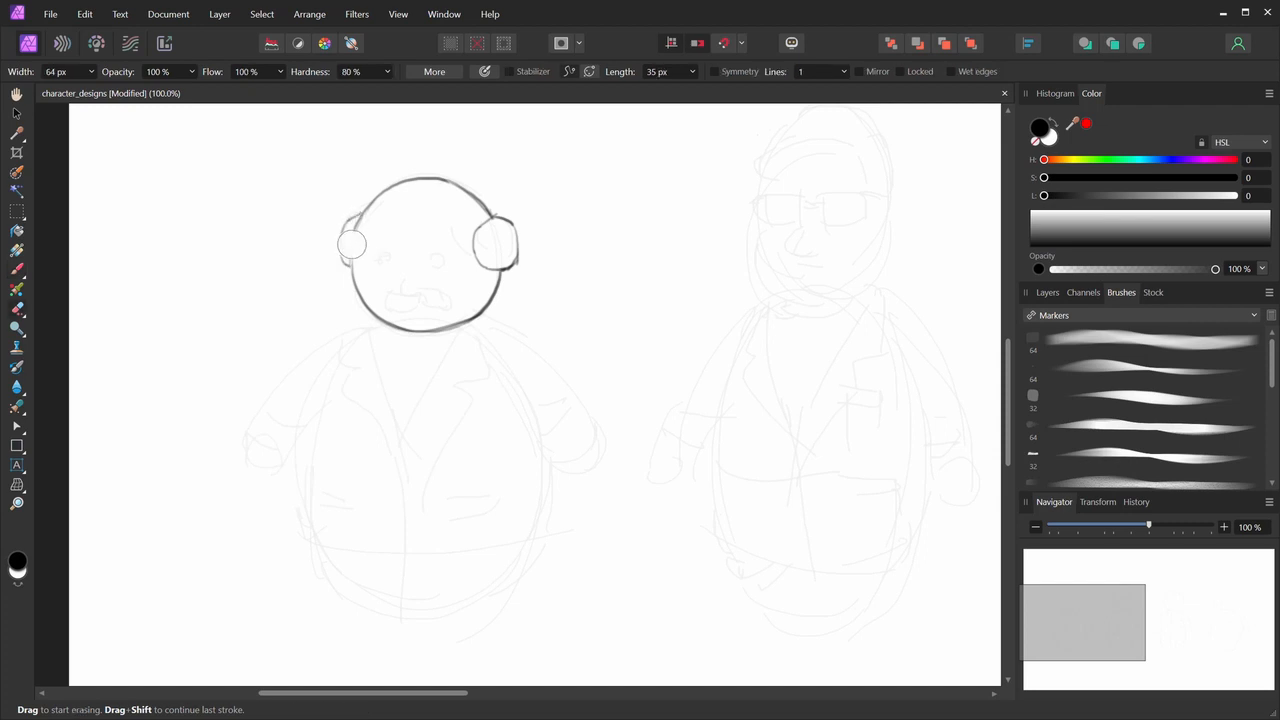
pyautogui.press('[')
pyautogui.press('[')
pyautogui.press('[')
pyautogui.press('[')
pyautogui.press('[')
pyautogui.press('[')
pyautogui.press('b')
pyautogui.moveTo(341, 235); pyautogui.dragTo(346, 263)
pyautogui.hotkey('ctrl', 'z')
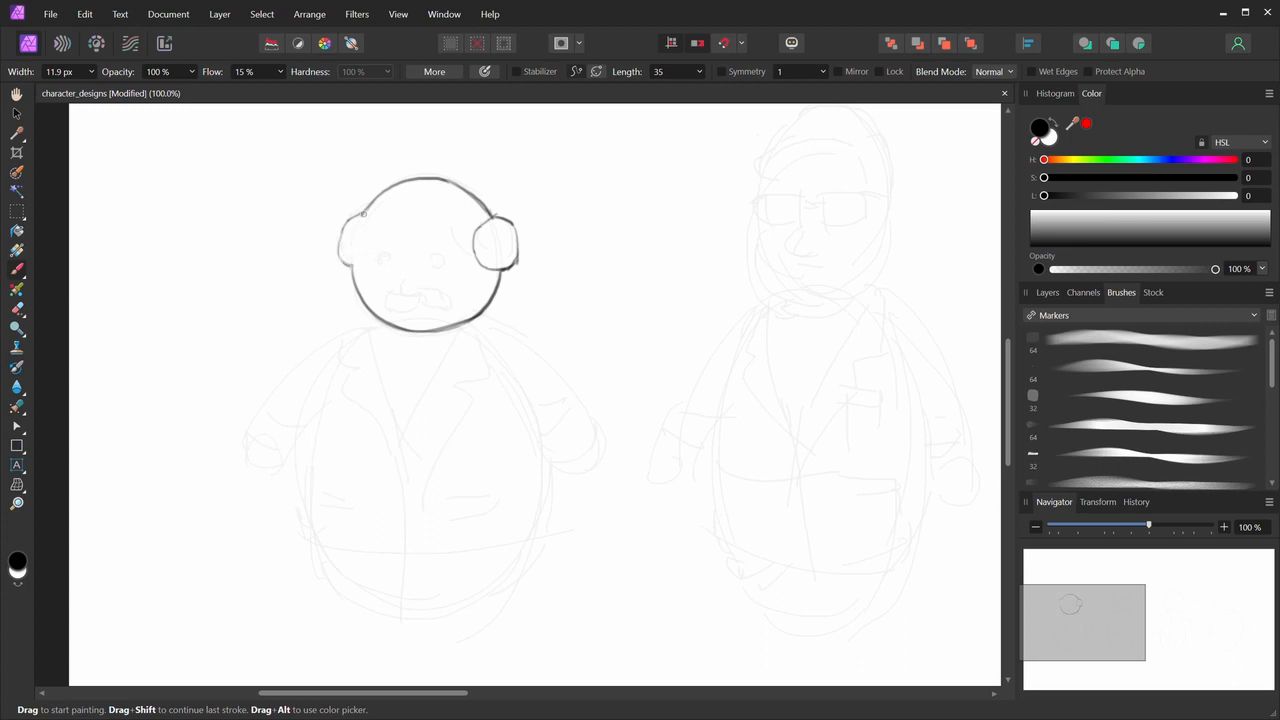
pyautogui.moveTo(363, 214); pyautogui.dragTo(356, 260)
# - Draw the first figure's filled eyes, nose and bristly moustache, and reinforce the right-hand tuft's outer edge
pyautogui.moveTo(346, 221)
pyautogui.mouseDown()
pyautogui.moveTo(385, 258)
pyautogui.moveTo(443, 261)
pyautogui.moveTo(386, 257)
pyautogui.moveTo(439, 259)
pyautogui.moveTo(395, 289)
pyautogui.moveTo(410, 297)
pyautogui.moveTo(418, 288)
pyautogui.moveTo(378, 292)
pyautogui.moveTo(382, 307)
pyautogui.moveTo(450, 306)
pyautogui.mouseUp()
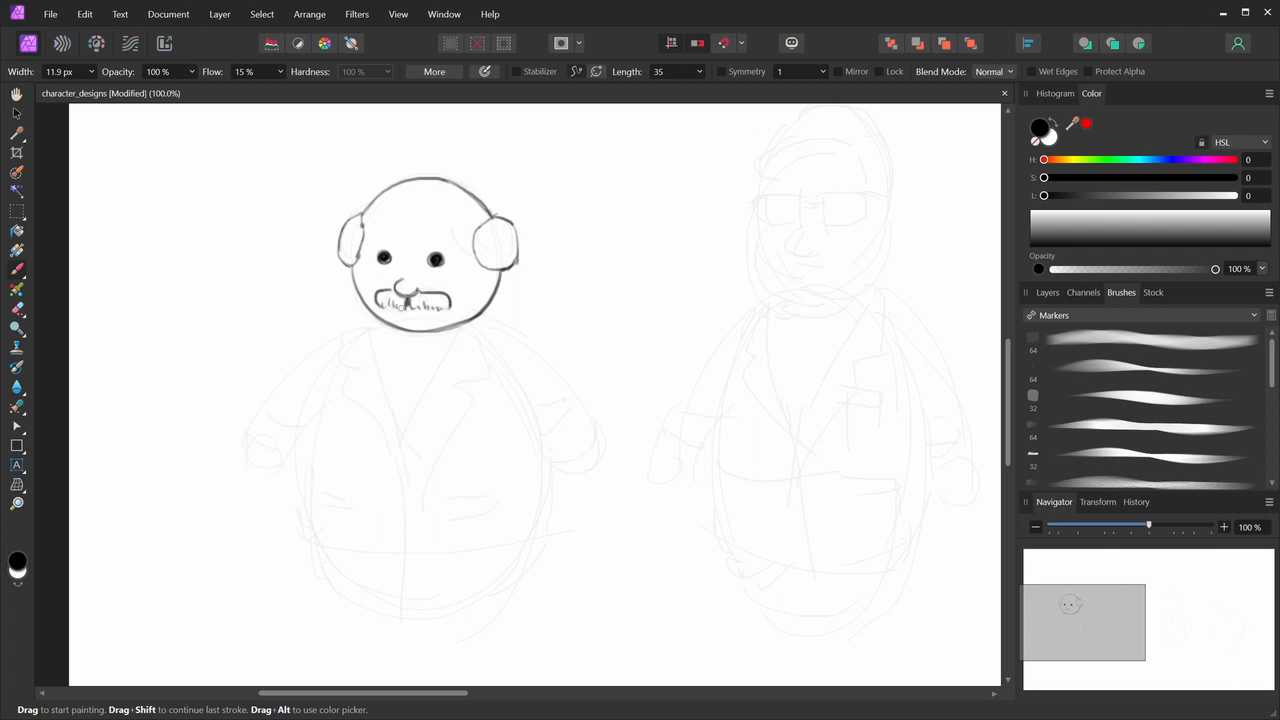
pyautogui.moveTo(386, 303); pyautogui.dragTo(396, 309)
pyautogui.moveTo(510, 219); pyautogui.dragTo(516, 256)
# - Draw both notched jacket lapels on the first figure and the front opening line running down from them
pyautogui.moveTo(375, 321); pyautogui.dragTo(403, 440)
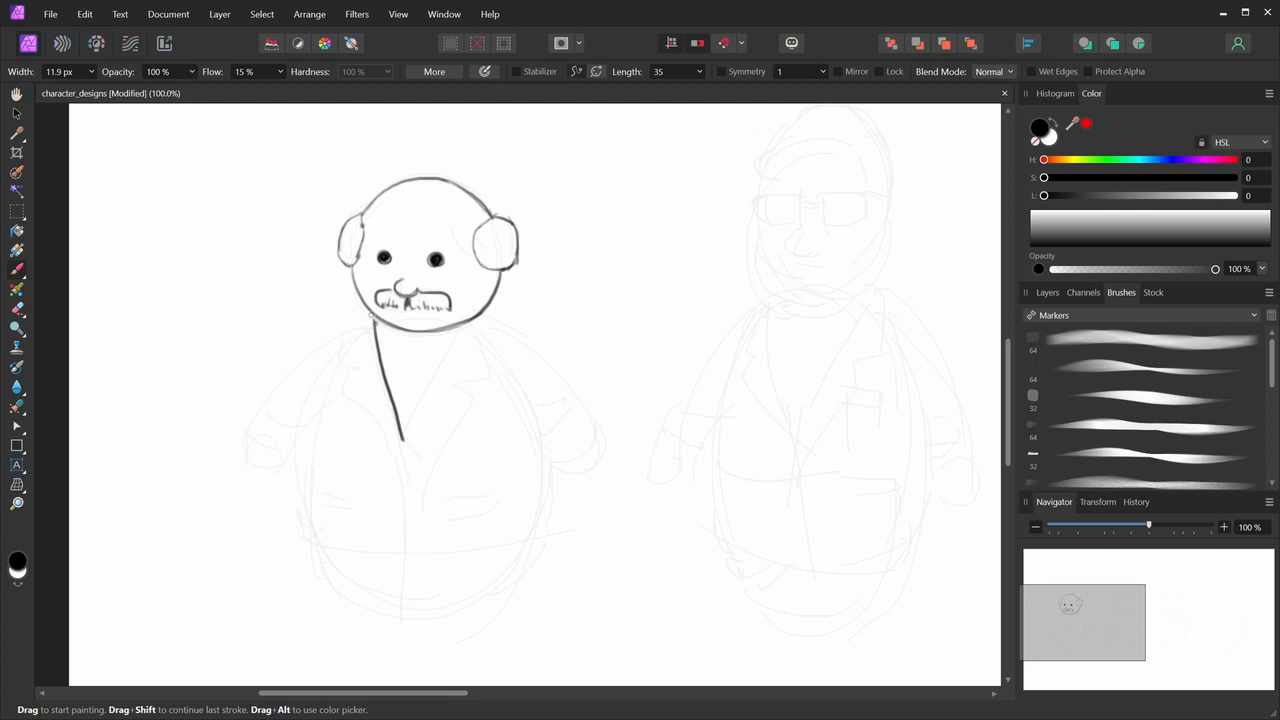
pyautogui.moveTo(371, 317)
pyautogui.mouseDown()
pyautogui.moveTo(337, 336)
pyautogui.moveTo(352, 327)
pyautogui.moveTo(340, 358)
pyautogui.moveTo(360, 365)
pyautogui.moveTo(341, 394)
pyautogui.moveTo(373, 384)
pyautogui.moveTo(347, 407)
pyautogui.moveTo(341, 397)
pyautogui.moveTo(405, 461)
pyautogui.moveTo(401, 437)
pyautogui.moveTo(411, 493)
pyautogui.mouseUp()
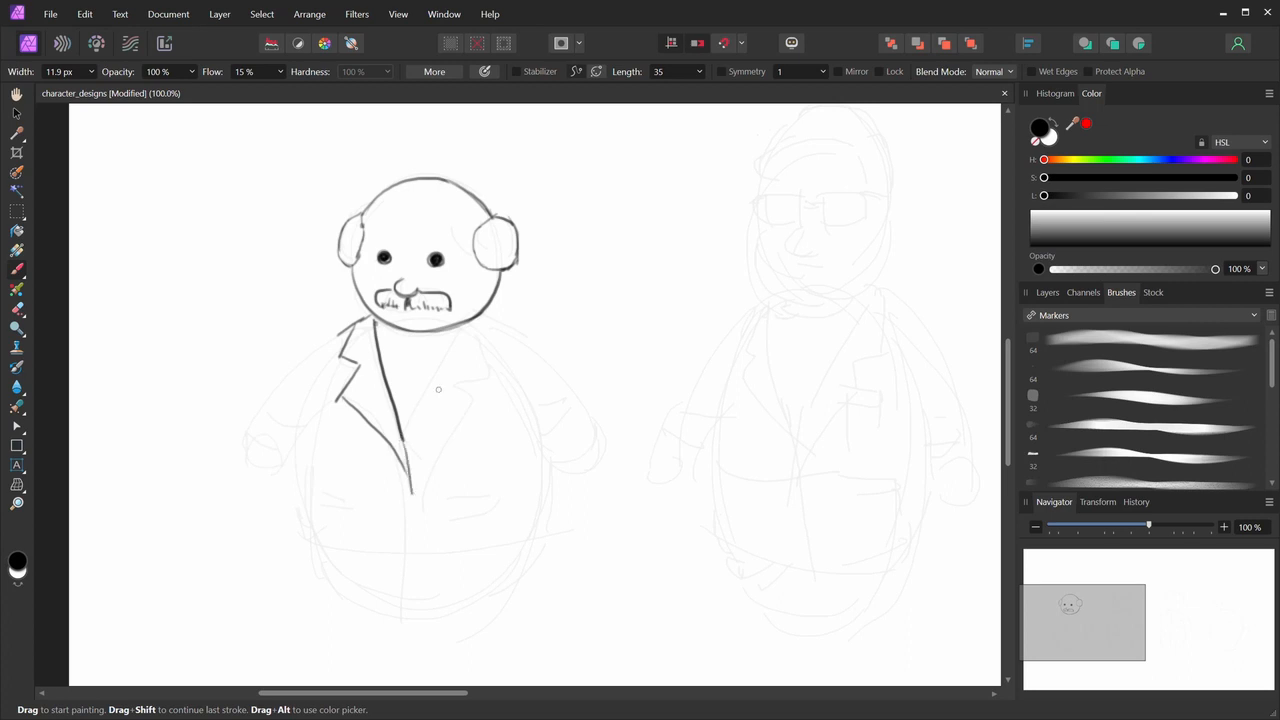
pyautogui.moveTo(407, 436); pyautogui.dragTo(484, 315)
pyautogui.hotkey('ctrl', 'z')
pyautogui.moveTo(405, 437); pyautogui.dragTo(483, 317)
pyautogui.moveTo(490, 322)
pyautogui.mouseDown()
pyautogui.moveTo(490, 372)
pyautogui.moveTo(412, 482)
pyautogui.moveTo(404, 567)
pyautogui.mouseUp()
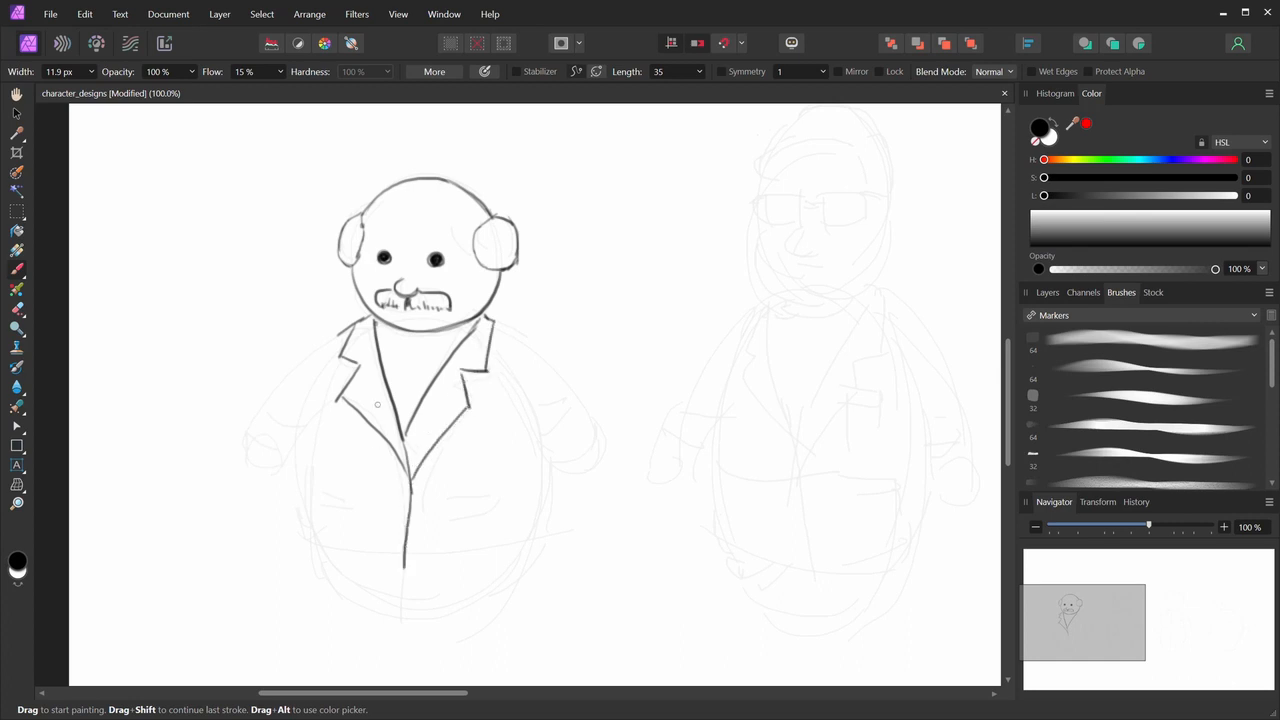
# - Outline the first figure's jacket body with both sides and the curved hem
pyautogui.moveTo(334, 362)
pyautogui.mouseDown()
pyautogui.moveTo(295, 521)
pyautogui.moveTo(363, 560)
pyautogui.moveTo(300, 541)
pyautogui.moveTo(404, 572)
pyautogui.mouseUp()
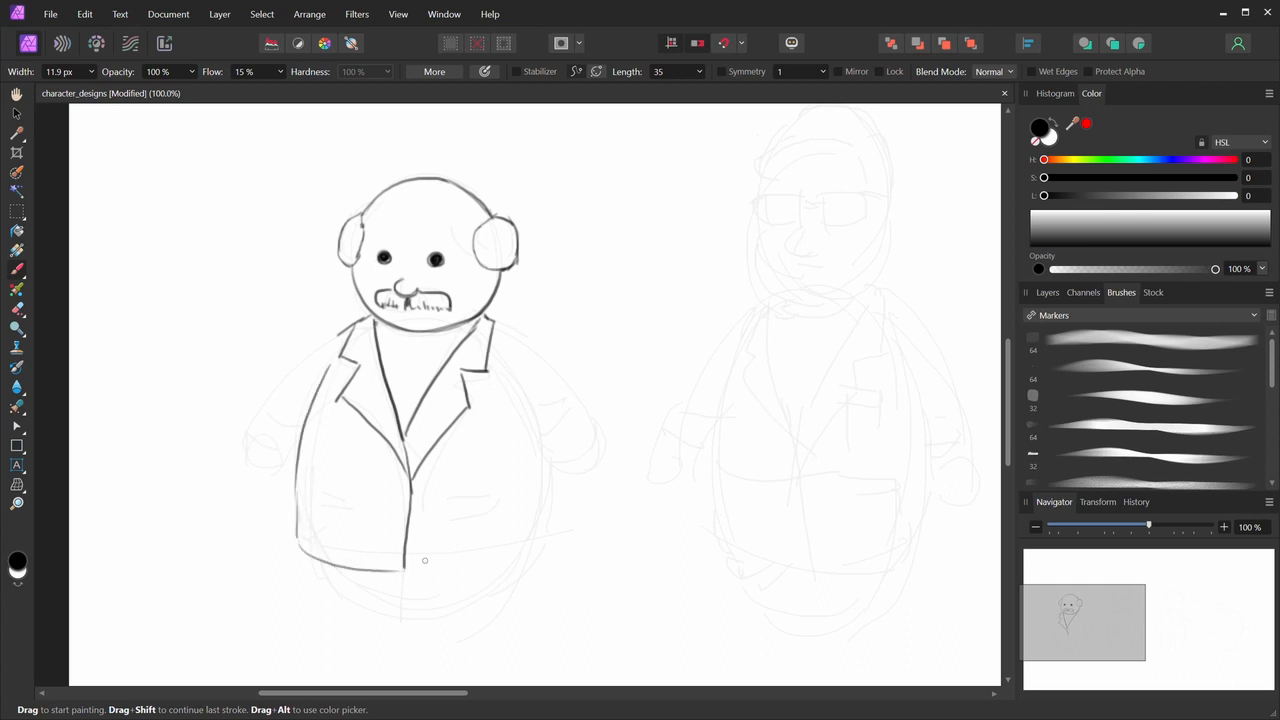
pyautogui.moveTo(407, 566); pyautogui.dragTo(531, 556)
pyautogui.moveTo(548, 462); pyautogui.dragTo(548, 545)
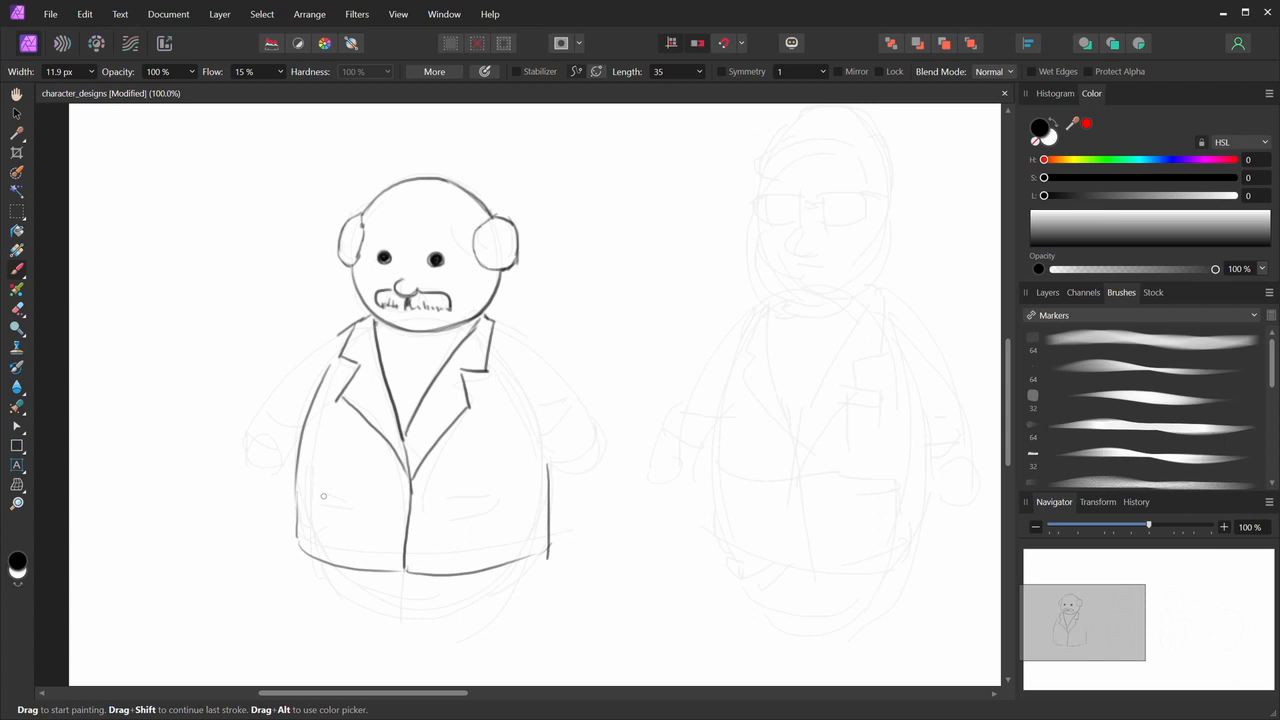
# - Add two narrow hip pockets, a square breast pocket and two front buttons to the first figure's jacket
pyautogui.moveTo(323, 495); pyautogui.dragTo(366, 505)
pyautogui.moveTo(450, 502); pyautogui.dragTo(507, 514)
pyautogui.moveTo(463, 416)
pyautogui.mouseDown()
pyautogui.moveTo(511, 420)
pyautogui.moveTo(511, 466)
pyautogui.moveTo(480, 476)
pyautogui.mouseUp()
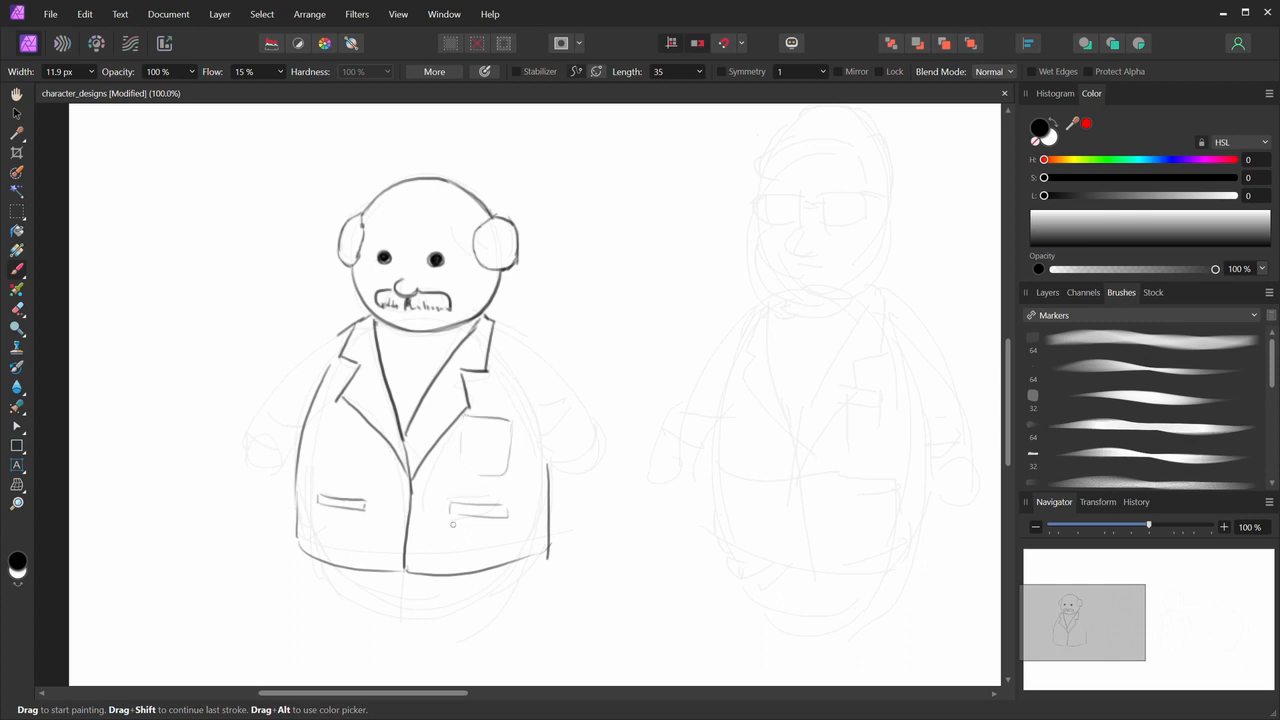
pyautogui.moveTo(395, 488); pyautogui.dragTo(397, 484)
pyautogui.moveTo(394, 545); pyautogui.dragTo(396, 541)
# - Draw both sleeves with cuffs on the first figure and reinforce the jacket's left-hand edge
pyautogui.moveTo(300, 457); pyautogui.dragTo(296, 553)
pyautogui.moveTo(336, 338)
pyautogui.mouseDown()
pyautogui.moveTo(247, 443)
pyautogui.moveTo(250, 455)
pyautogui.moveTo(264, 443)
pyautogui.moveTo(260, 428)
pyautogui.moveTo(299, 438)
pyautogui.mouseUp()
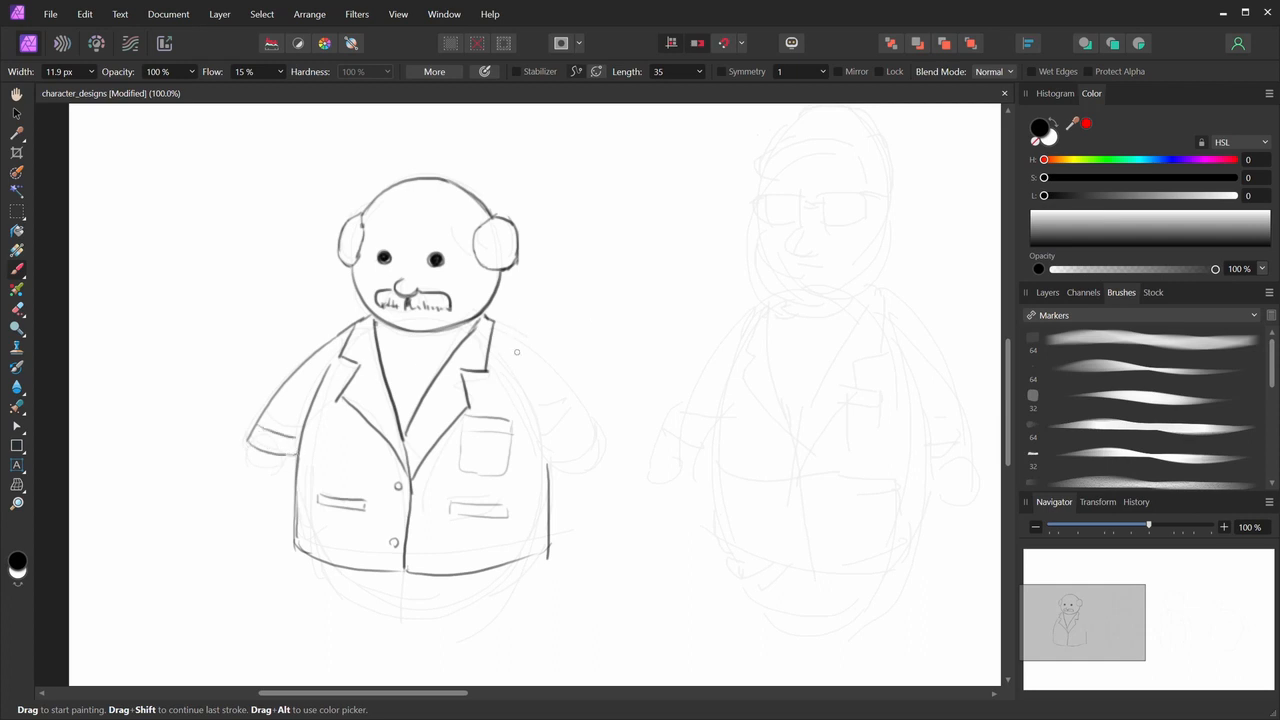
pyautogui.moveTo(498, 326); pyautogui.dragTo(583, 393)
pyautogui.hotkey('ctrl', 'z')
pyautogui.moveTo(498, 326); pyautogui.dragTo(600, 415)
pyautogui.hotkey('ctrl', 'z')
pyautogui.moveTo(503, 327); pyautogui.dragTo(603, 449)
pyautogui.moveTo(514, 378); pyautogui.dragTo(550, 466)
pyautogui.hotkey('ctrl', 'z')
pyautogui.moveTo(497, 365); pyautogui.dragTo(542, 463)
pyautogui.hotkey('ctrl', 'z')
pyautogui.moveTo(496, 364)
pyautogui.mouseDown()
pyautogui.moveTo(535, 440)
pyautogui.moveTo(594, 418)
pyautogui.moveTo(539, 445)
pyautogui.moveTo(600, 446)
pyautogui.mouseUp()
pyautogui.hotkey('ctrl', 'z')
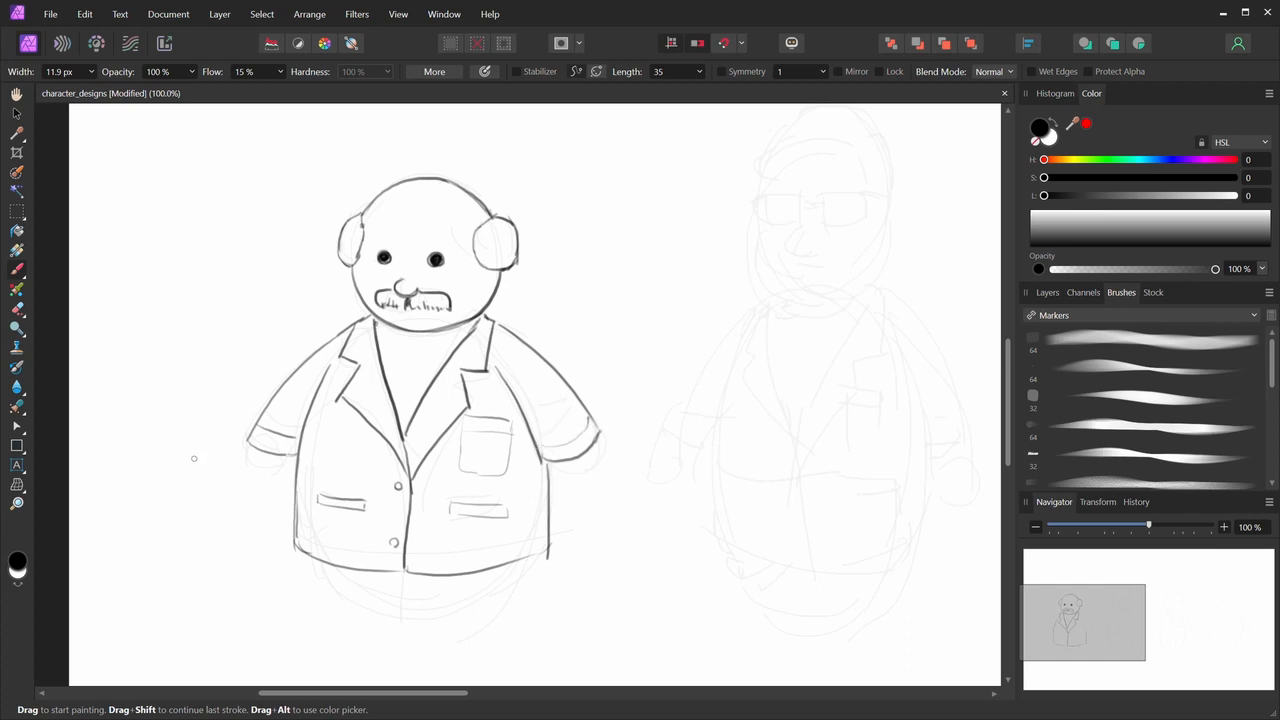
# - Draw the first figure's rounded hand below the left-hand cuff
pyautogui.moveTo(247, 444); pyautogui.dragTo(280, 486)
pyautogui.hotkey('ctrl', 'z')
pyautogui.moveTo(249, 445)
pyautogui.mouseDown()
pyautogui.moveTo(253, 475)
pyautogui.moveTo(292, 474)
pyautogui.moveTo(259, 470)
pyautogui.moveTo(248, 444)
pyautogui.moveTo(294, 475)
pyautogui.mouseUp()
pyautogui.hotkey('ctrl', 'z')
# - Draw the rounded hand below the right-hand cuff and erase the stray marks around it
pyautogui.moveTo(547, 465)
pyautogui.mouseDown()
pyautogui.moveTo(601, 468)
pyautogui.moveTo(598, 440)
pyautogui.moveTo(579, 459)
pyautogui.moveTo(582, 481)
pyautogui.moveTo(547, 460)
pyautogui.moveTo(582, 490)
pyautogui.mouseUp()
pyautogui.hotkey('ctrl', 'z')
pyautogui.moveTo(599, 438); pyautogui.dragTo(602, 488)
pyautogui.hotkey('ctrl', 'z')
pyautogui.moveTo(600, 435); pyautogui.dragTo(592, 493)
pyautogui.hotkey('ctrl', 'z')
pyautogui.moveTo(598, 437)
pyautogui.mouseDown()
pyautogui.moveTo(582, 489)
pyautogui.moveTo(603, 477)
pyautogui.mouseUp()
pyautogui.press('e')
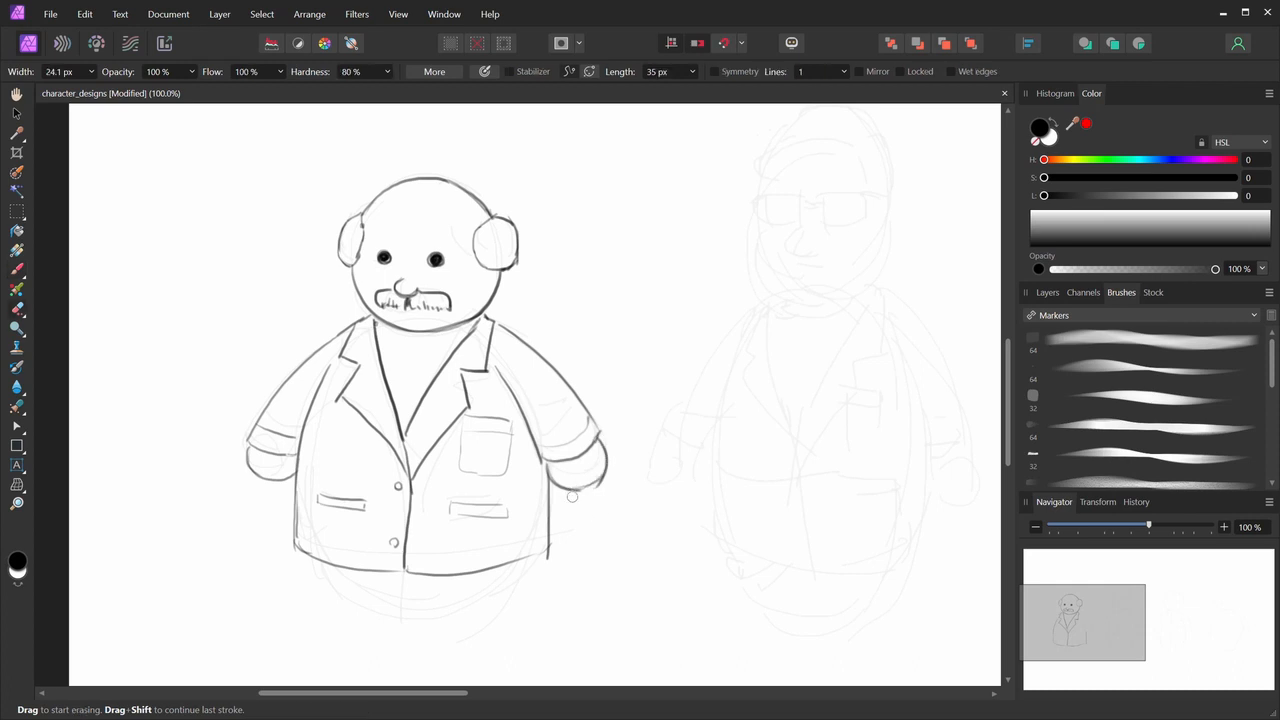
pyautogui.press('b')
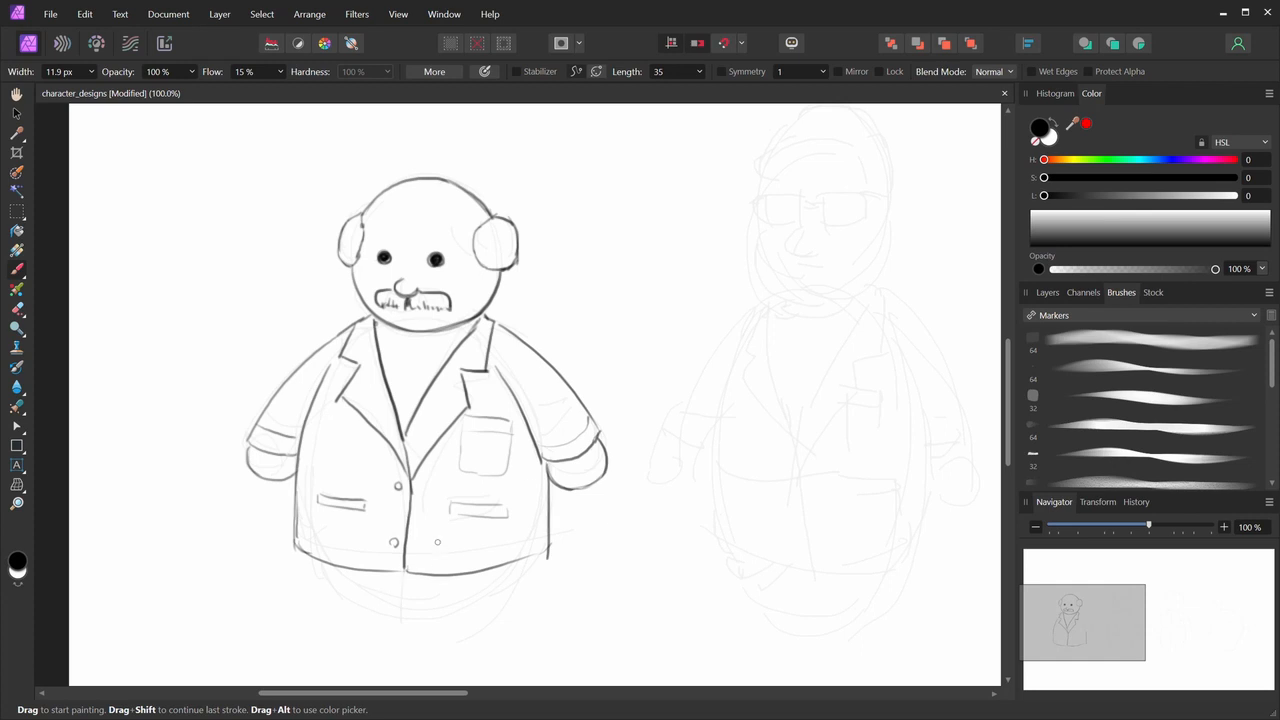
# - Draw the first figure's rounded base beneath the jacket hem and reinforce the jacket's lower right-hand corner
pyautogui.scroll(-2, 434, 546)
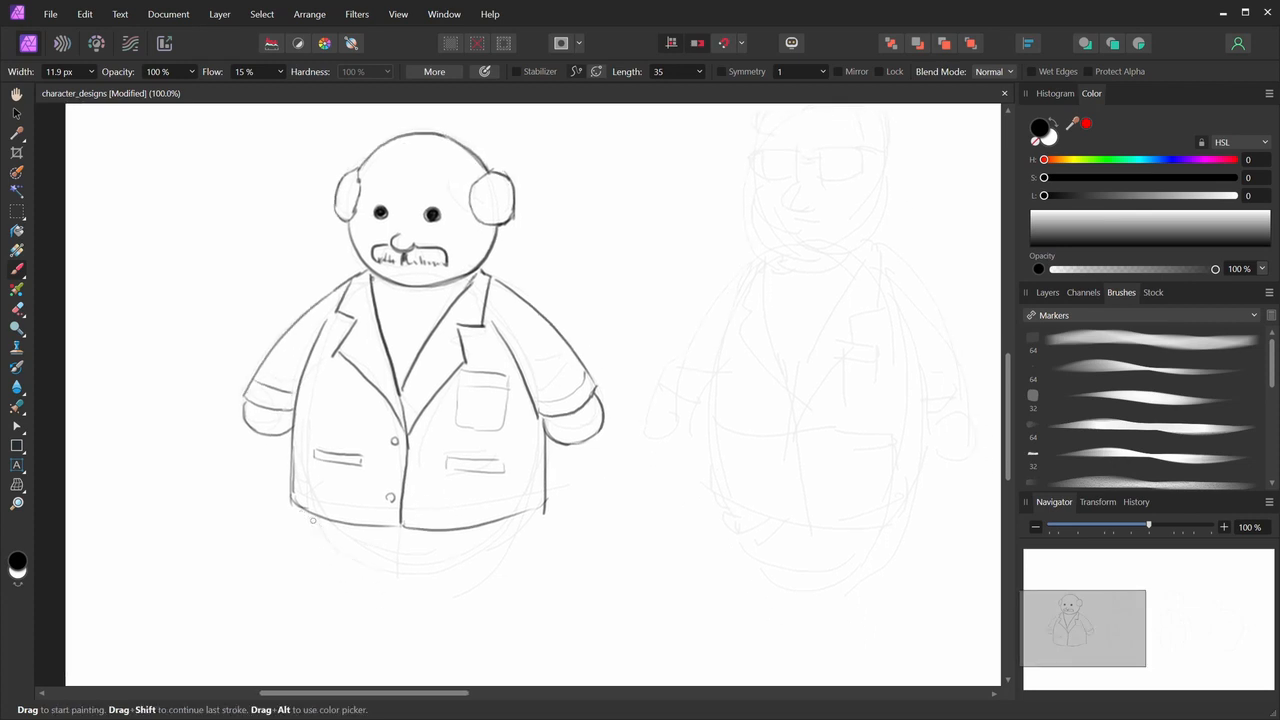
pyautogui.moveTo(309, 519); pyautogui.dragTo(479, 580)
pyautogui.moveTo(373, 571)
pyautogui.mouseDown()
pyautogui.moveTo(486, 544)
pyautogui.moveTo(414, 575)
pyautogui.moveTo(500, 555)
pyautogui.mouseUp()
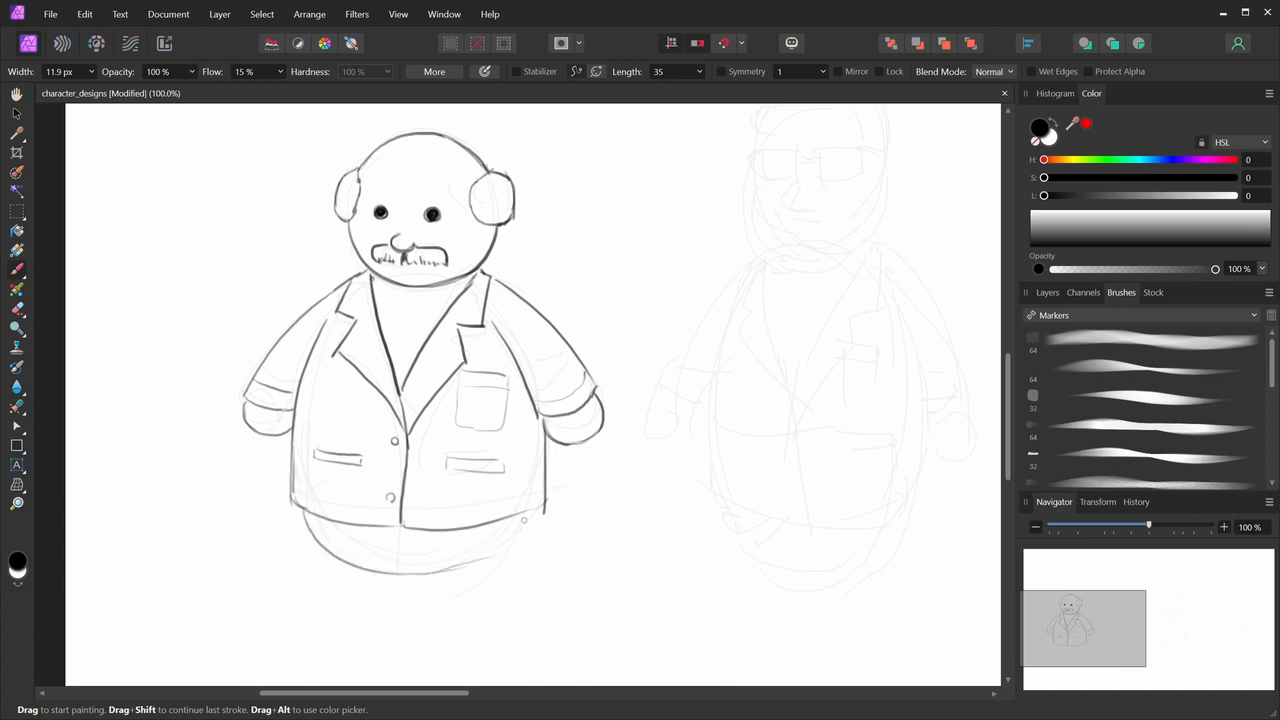
pyautogui.moveTo(534, 513)
pyautogui.mouseDown()
pyautogui.moveTo(489, 552)
pyautogui.moveTo(389, 570)
pyautogui.moveTo(419, 574)
pyautogui.moveTo(503, 554)
pyautogui.mouseUp()
pyautogui.hotkey('ctrl', 'z')
pyautogui.hotkey('ctrl', 'z')
pyautogui.hotkey('ctrl', 'z')
pyautogui.moveTo(398, 574)
pyautogui.mouseDown()
pyautogui.moveTo(496, 532)
pyautogui.moveTo(432, 565)
pyautogui.moveTo(371, 570)
pyautogui.moveTo(478, 566)
pyautogui.moveTo(508, 552)
pyautogui.mouseUp()
pyautogui.hotkey('ctrl', 'z')
pyautogui.hotkey('ctrl', 'z')
pyautogui.moveTo(383, 577)
pyautogui.mouseDown()
pyautogui.moveTo(496, 561)
pyautogui.moveTo(497, 541)
pyautogui.mouseUp()
pyautogui.hotkey('ctrl', 'z')
pyautogui.moveTo(404, 572)
pyautogui.mouseDown()
pyautogui.moveTo(507, 541)
pyautogui.moveTo(473, 561)
pyautogui.mouseUp()
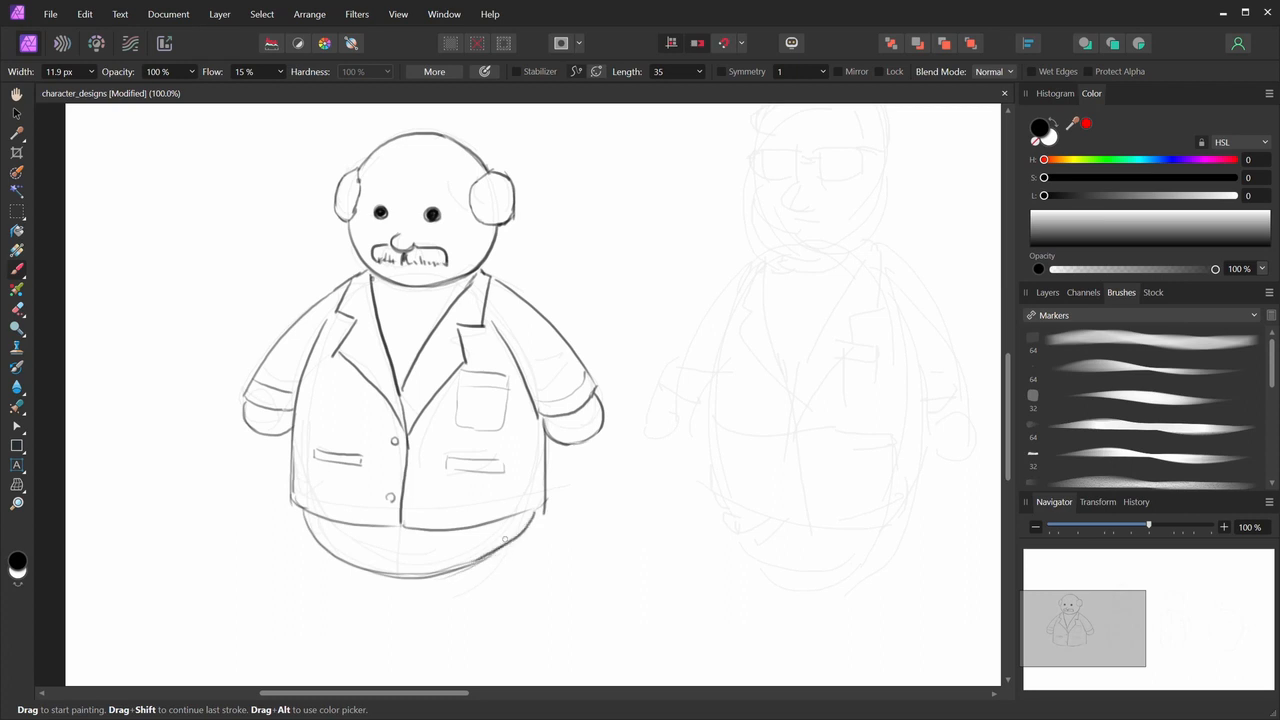
pyautogui.hotkey('ctrl', 'z')
pyautogui.moveTo(533, 513); pyautogui.dragTo(452, 574)
pyautogui.moveTo(546, 497); pyautogui.dragTo(546, 511)
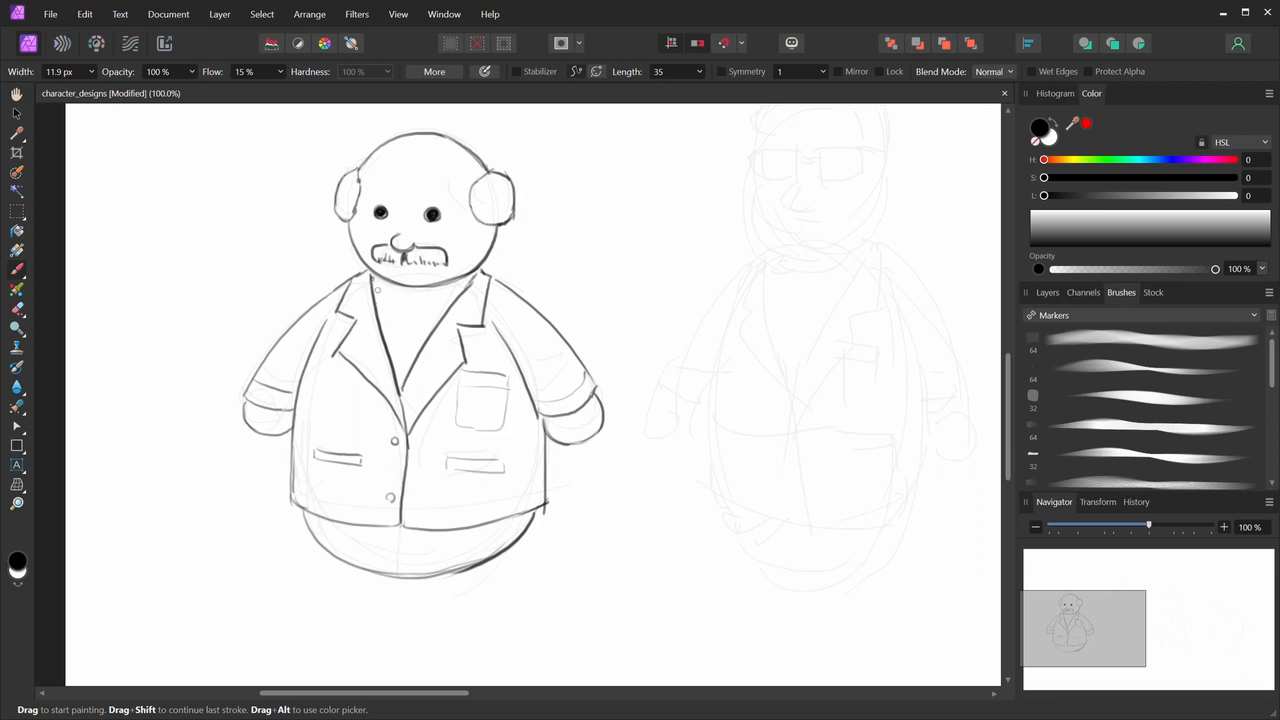
# - Draw a ribbed collar below the first figure's chin and add strand lines inside both side tufts
pyautogui.moveTo(382, 293)
pyautogui.mouseDown()
pyautogui.moveTo(462, 291)
pyautogui.moveTo(394, 293)
pyautogui.moveTo(431, 303)
pyautogui.moveTo(380, 287)
pyautogui.moveTo(424, 303)
pyautogui.mouseUp()
pyautogui.moveTo(505, 376); pyautogui.dragTo(410, 455)
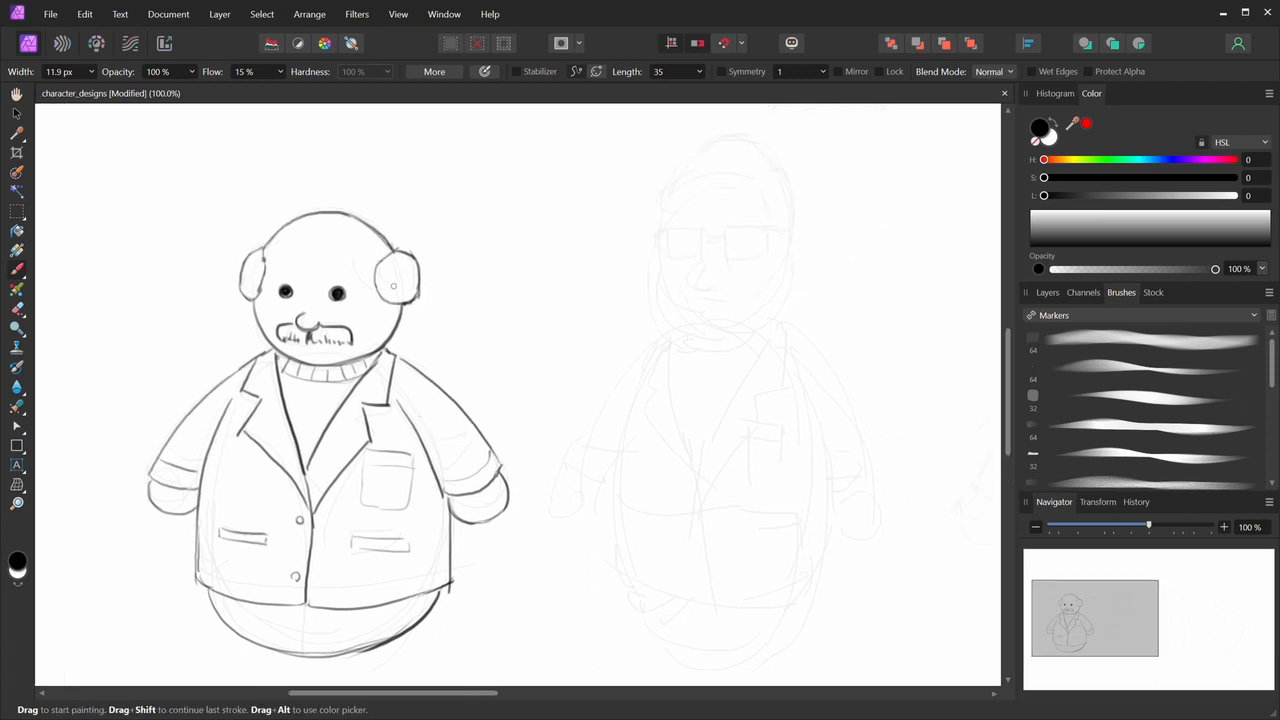
pyautogui.moveTo(405, 276); pyautogui.dragTo(417, 302)
pyautogui.moveTo(247, 277); pyautogui.dragTo(252, 302)
# - Switch to the Freehand Selection tool
pyautogui.moveTo(511, 366); pyautogui.dragTo(622, 441)
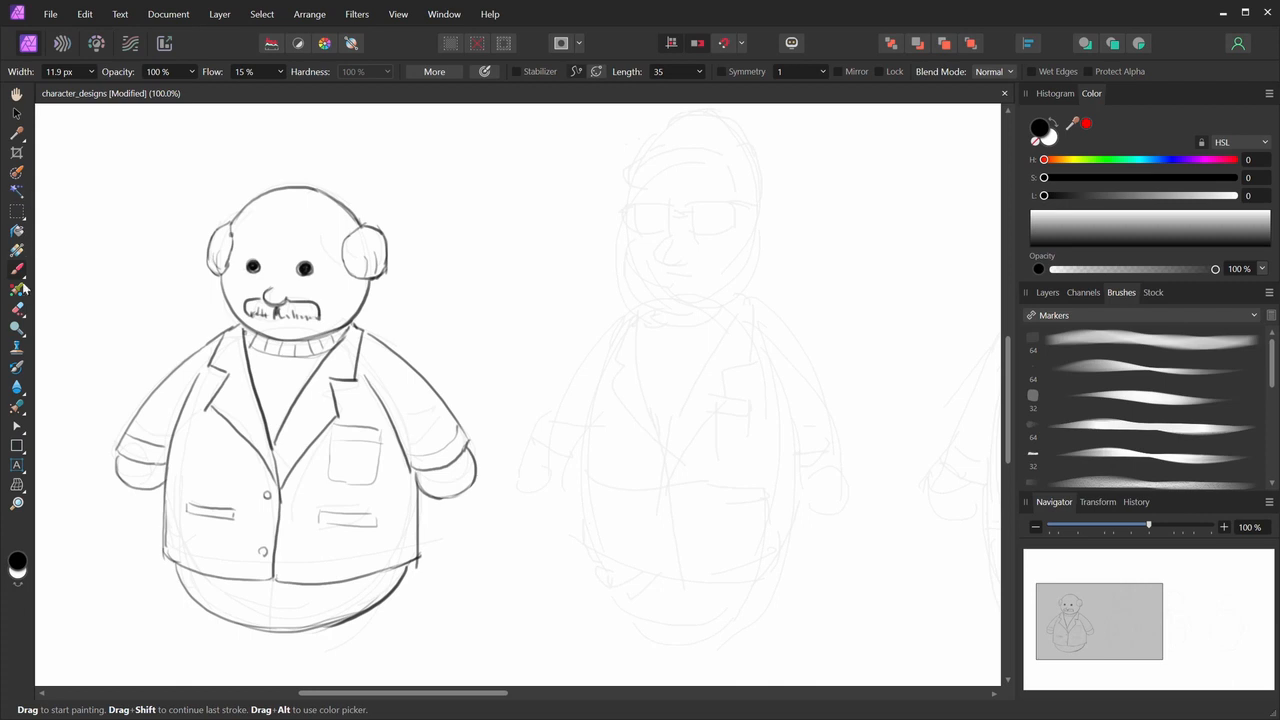
pyautogui.click(18, 212)
pyautogui.click(105, 292)
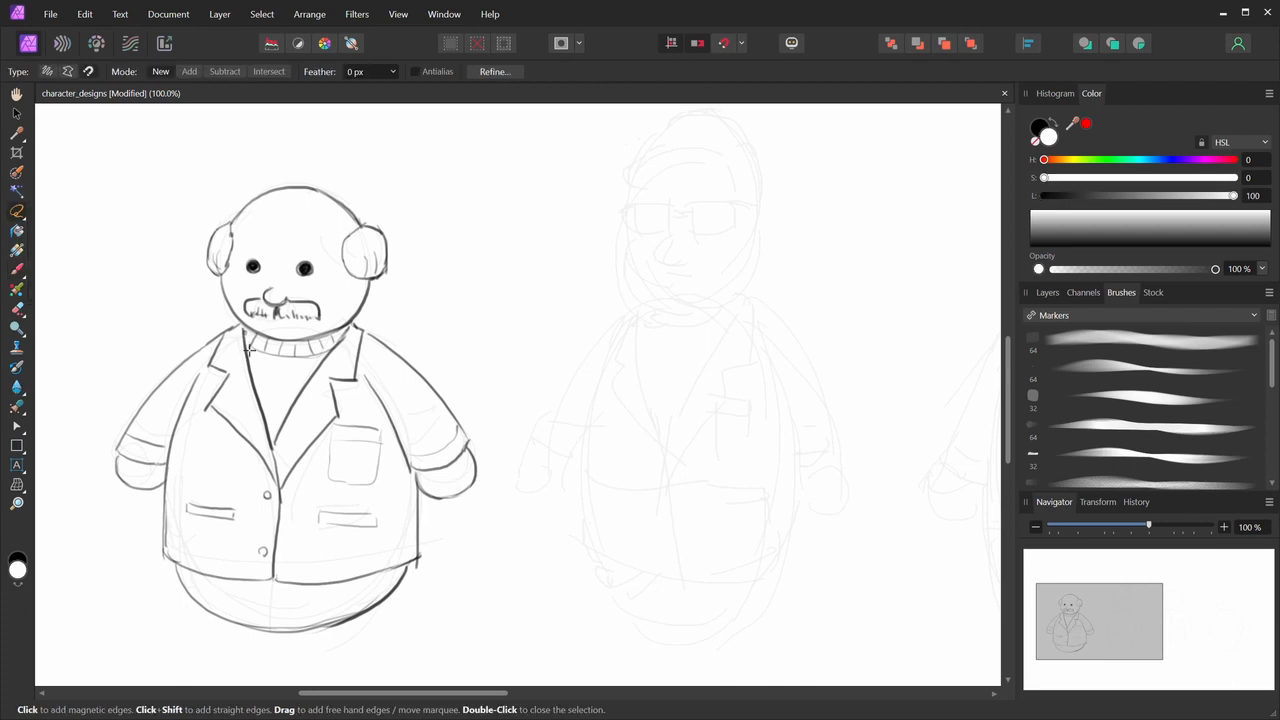
pyautogui.click(232, 320)
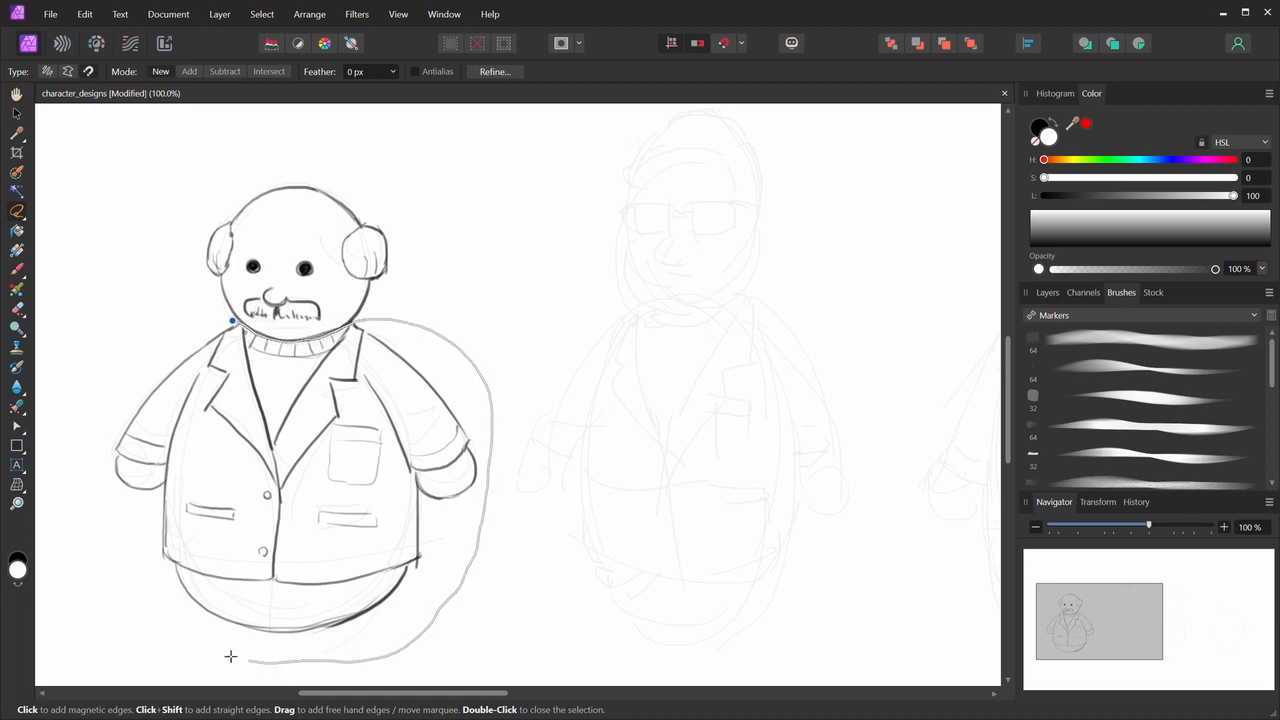
pyautogui.moveTo(71, 527)
pyautogui.mouseDown()
pyautogui.moveTo(80, 392)
pyautogui.moveTo(165, 292)
pyautogui.moveTo(219, 315)
pyautogui.mouseUp()
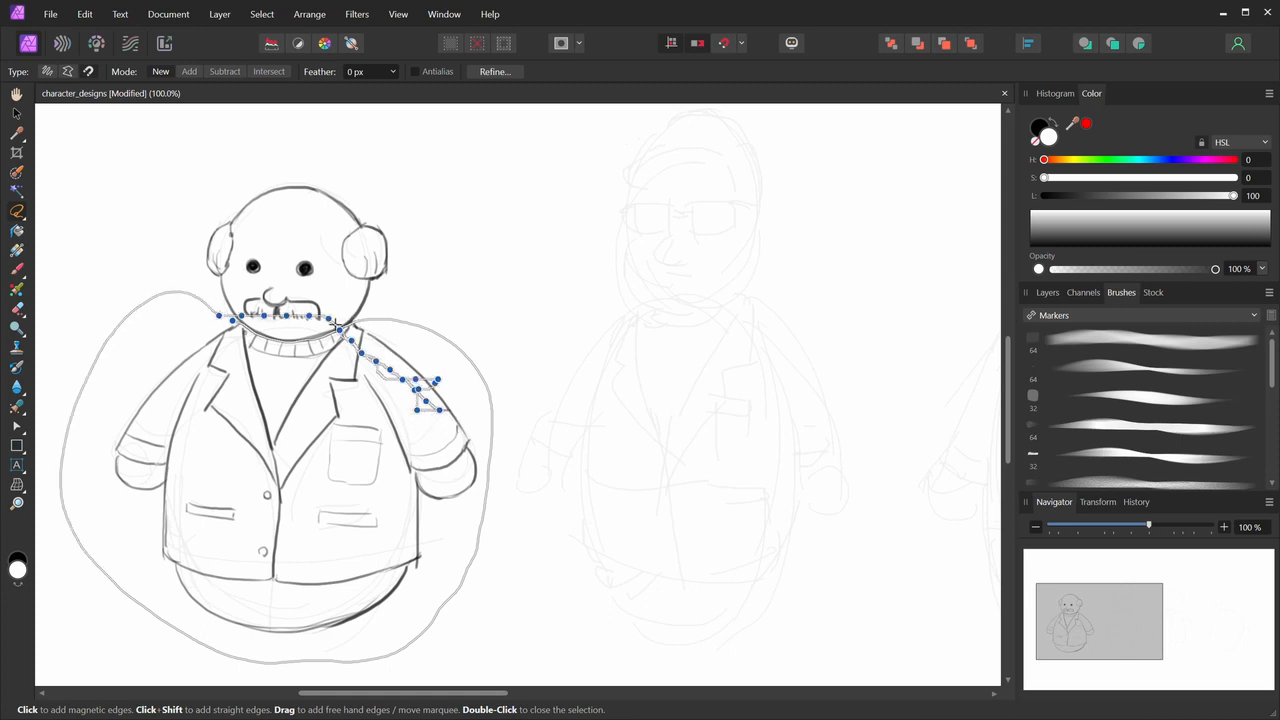
pyautogui.press('Escape')
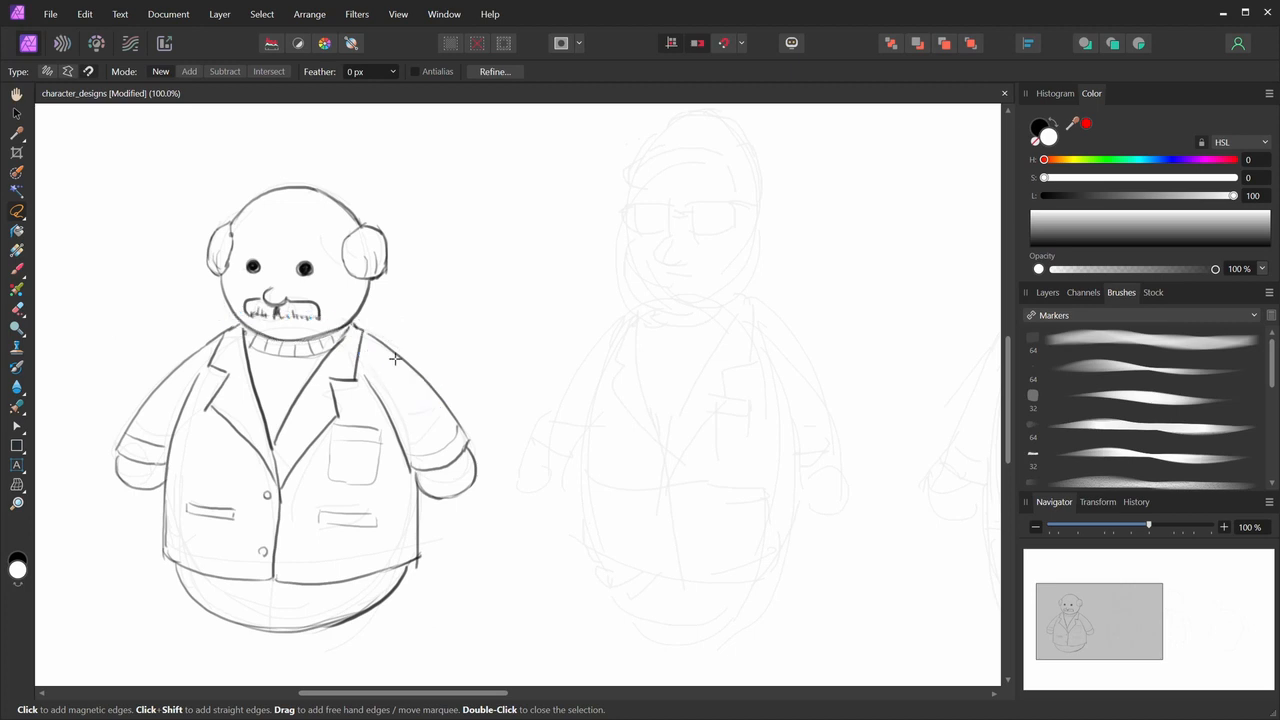
# - Lasso the first figure's whole body below the head and duplicate it onto its own layer
pyautogui.moveTo(342, 328)
pyautogui.mouseDown()
pyautogui.moveTo(401, 315)
pyautogui.moveTo(491, 373)
pyautogui.moveTo(507, 469)
pyautogui.moveTo(484, 563)
pyautogui.moveTo(419, 638)
pyautogui.moveTo(331, 664)
pyautogui.moveTo(178, 644)
pyautogui.moveTo(148, 625)
pyautogui.moveTo(115, 571)
pyautogui.moveTo(91, 495)
pyautogui.moveTo(112, 369)
pyautogui.moveTo(165, 315)
pyautogui.moveTo(198, 310)
pyautogui.moveTo(282, 342)
pyautogui.moveTo(343, 328)
pyautogui.mouseUp()
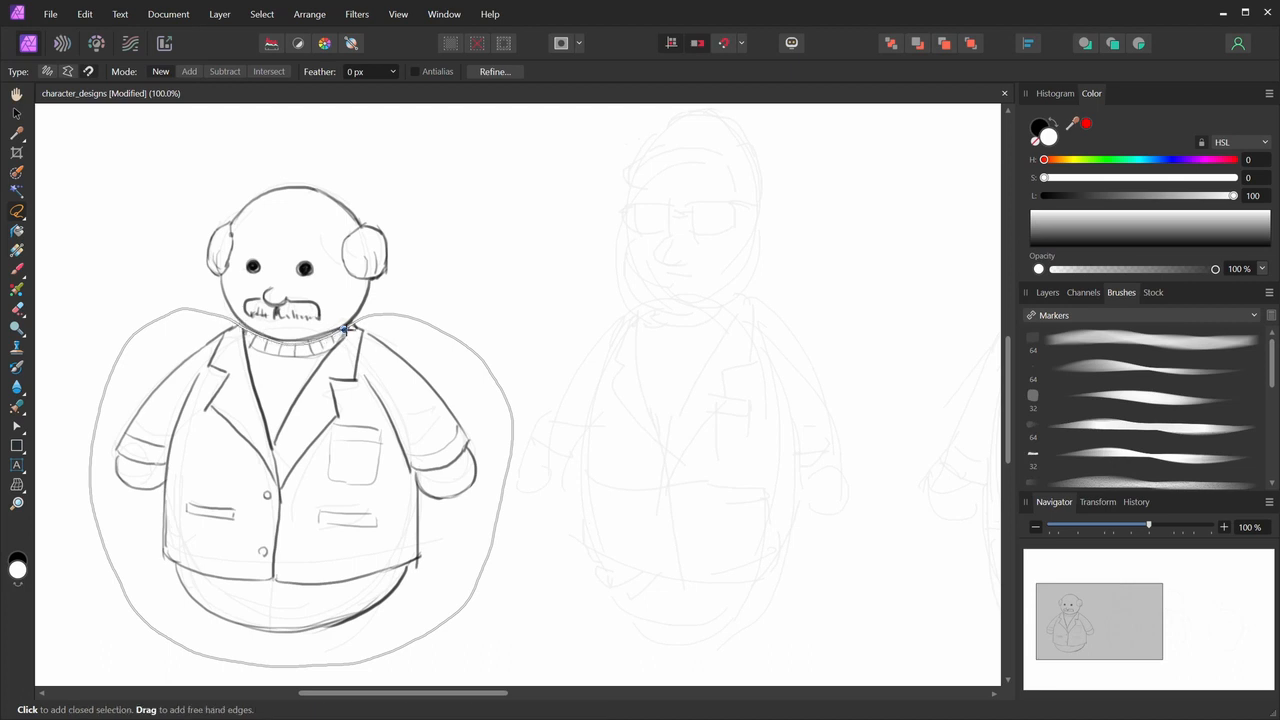
pyautogui.click(343, 328)
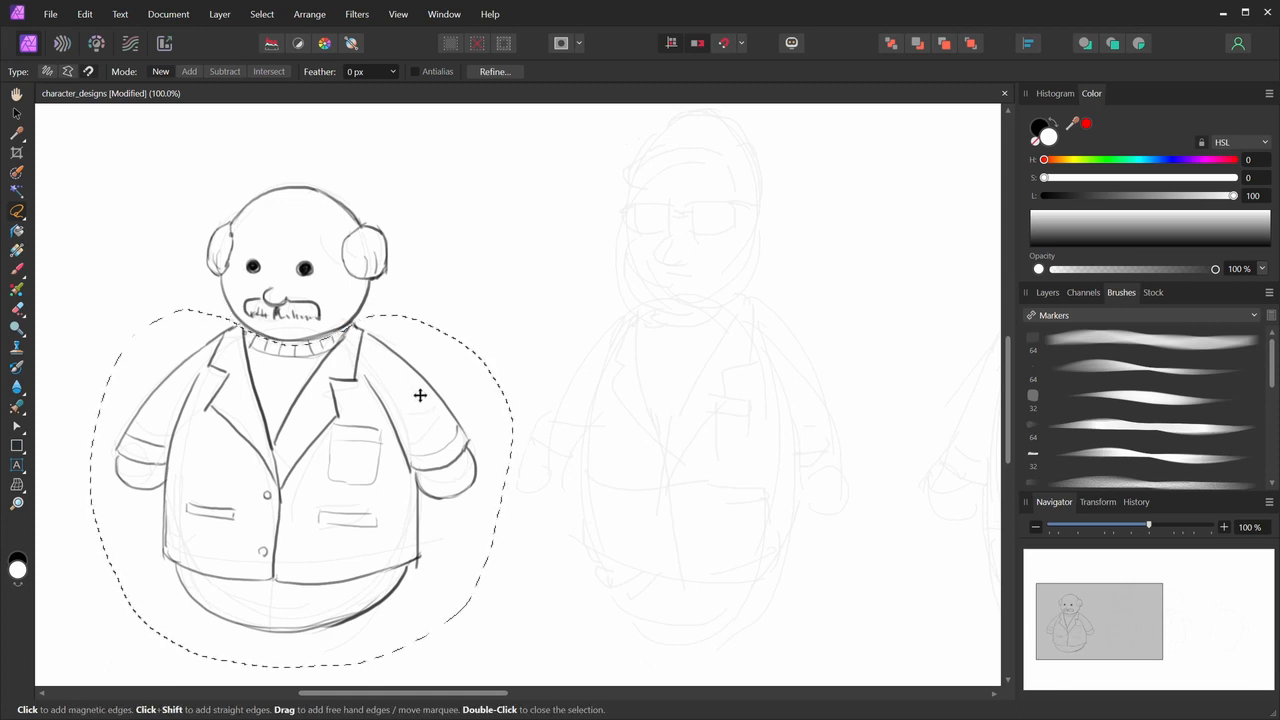
pyautogui.hotkey('ctrl', 'j')
# - Move the copied body over the second figure, make it narrower and taller to fit the guide, and deselect
pyautogui.moveTo(333, 433)
pyautogui.mouseDown()
pyautogui.moveTo(583, 409)
pyautogui.moveTo(526, 400)
pyautogui.moveTo(333, 433)
pyautogui.moveTo(390, 452)
pyautogui.moveTo(578, 445)
pyautogui.moveTo(697, 458)
pyautogui.mouseUp()
pyautogui.press('v')
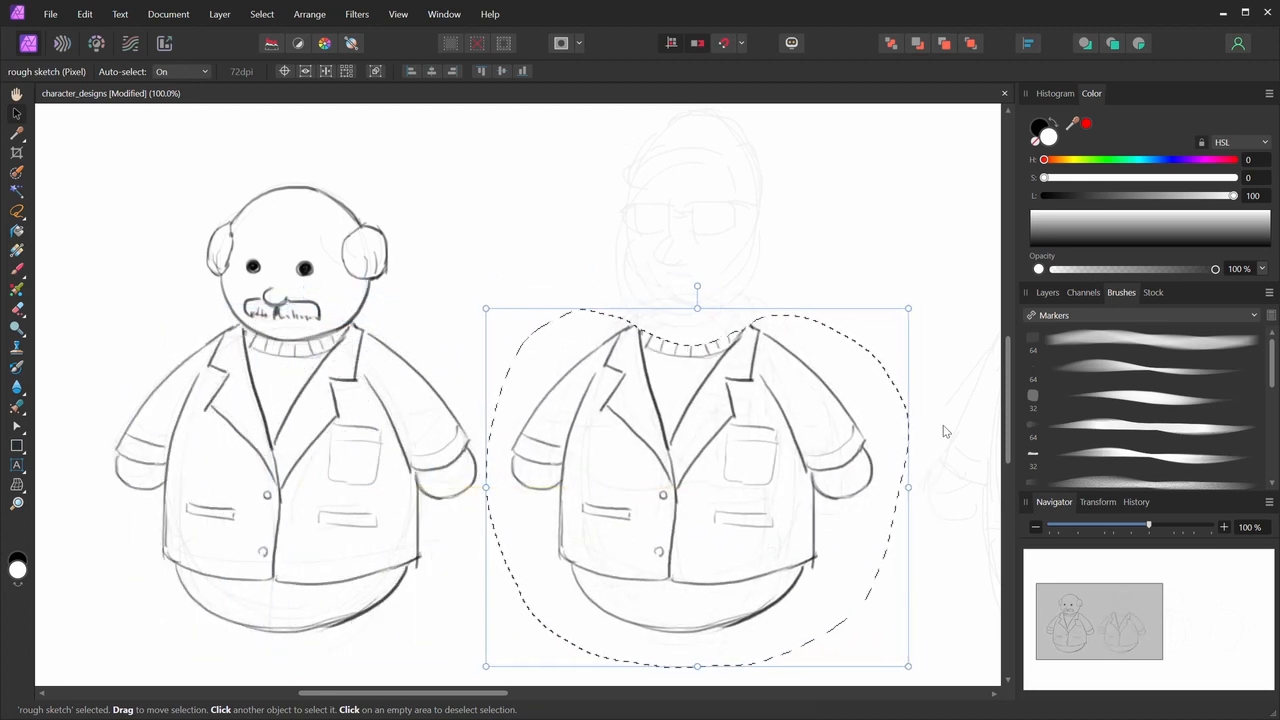
pyautogui.moveTo(908, 487)
pyautogui.mouseDown()
pyautogui.moveTo(874, 490)
pyautogui.moveTo(887, 490)
pyautogui.mouseUp()
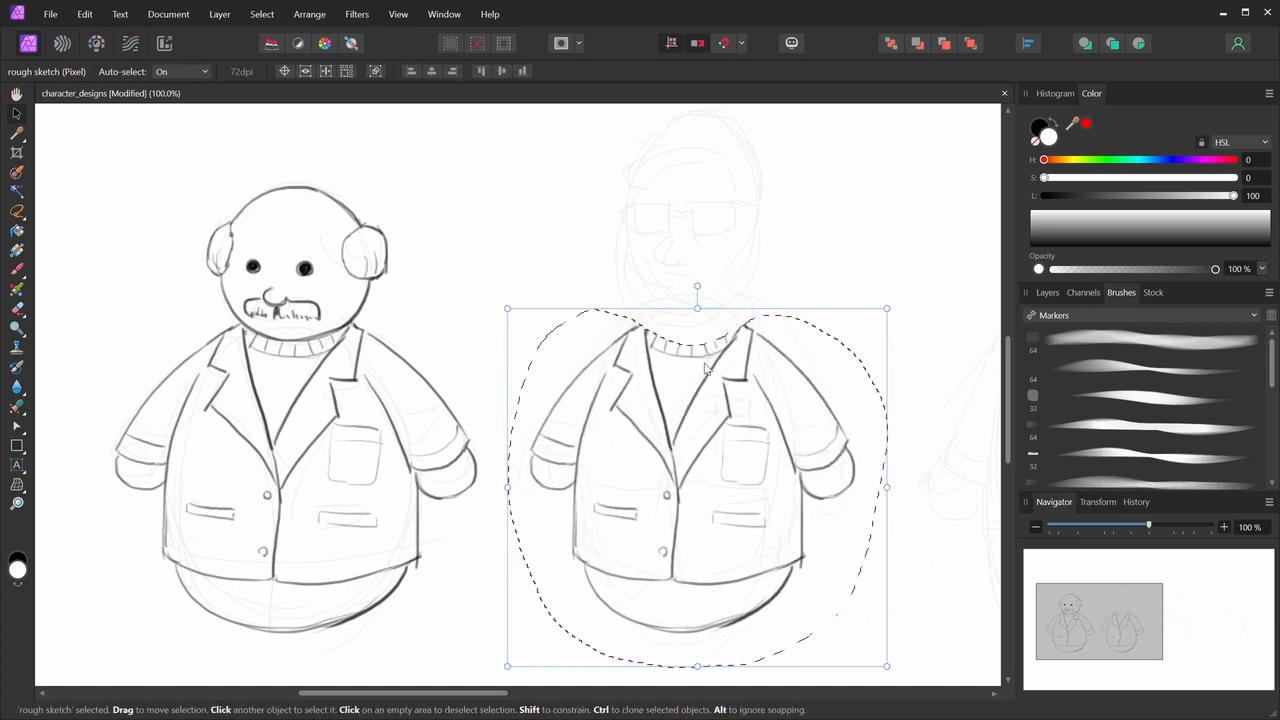
pyautogui.moveTo(701, 295); pyautogui.dragTo(698, 256)
pyautogui.moveTo(689, 417); pyautogui.dragTo(686, 426)
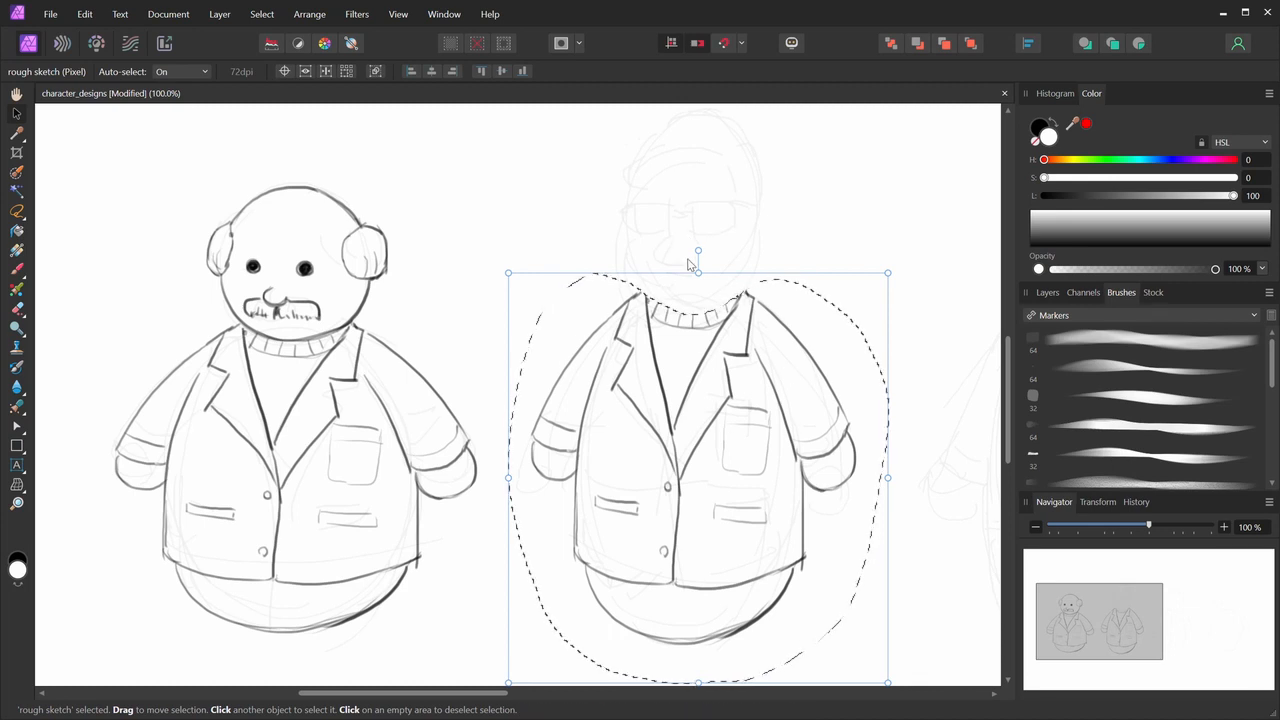
pyautogui.moveTo(698, 269); pyautogui.dragTo(698, 266)
pyautogui.hotkey('ctrl', 'd')
# - Return to the Paint Brush with black as the foreground colour and show the layer list
pyautogui.moveTo(738, 399)
pyautogui.mouseDown()
pyautogui.moveTo(714, 397)
pyautogui.moveTo(710, 419)
pyautogui.moveTo(727, 409)
pyautogui.mouseUp()
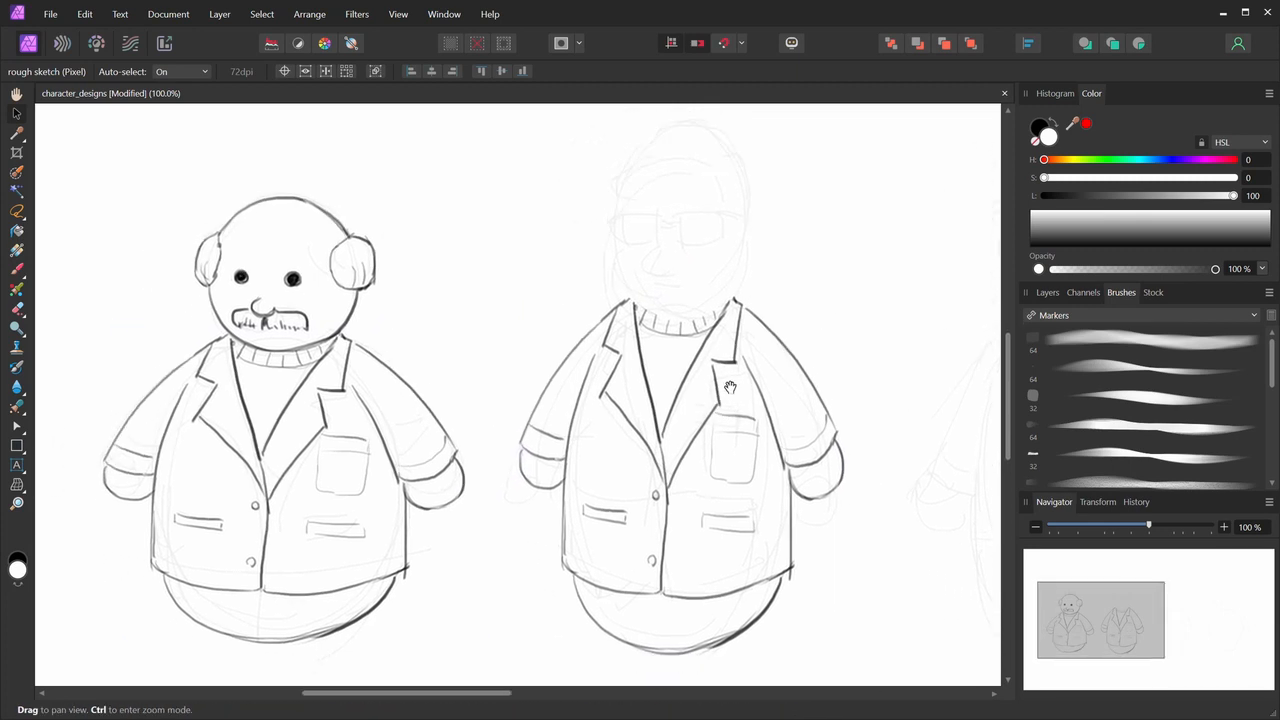
pyautogui.press('b')
pyautogui.press('x')
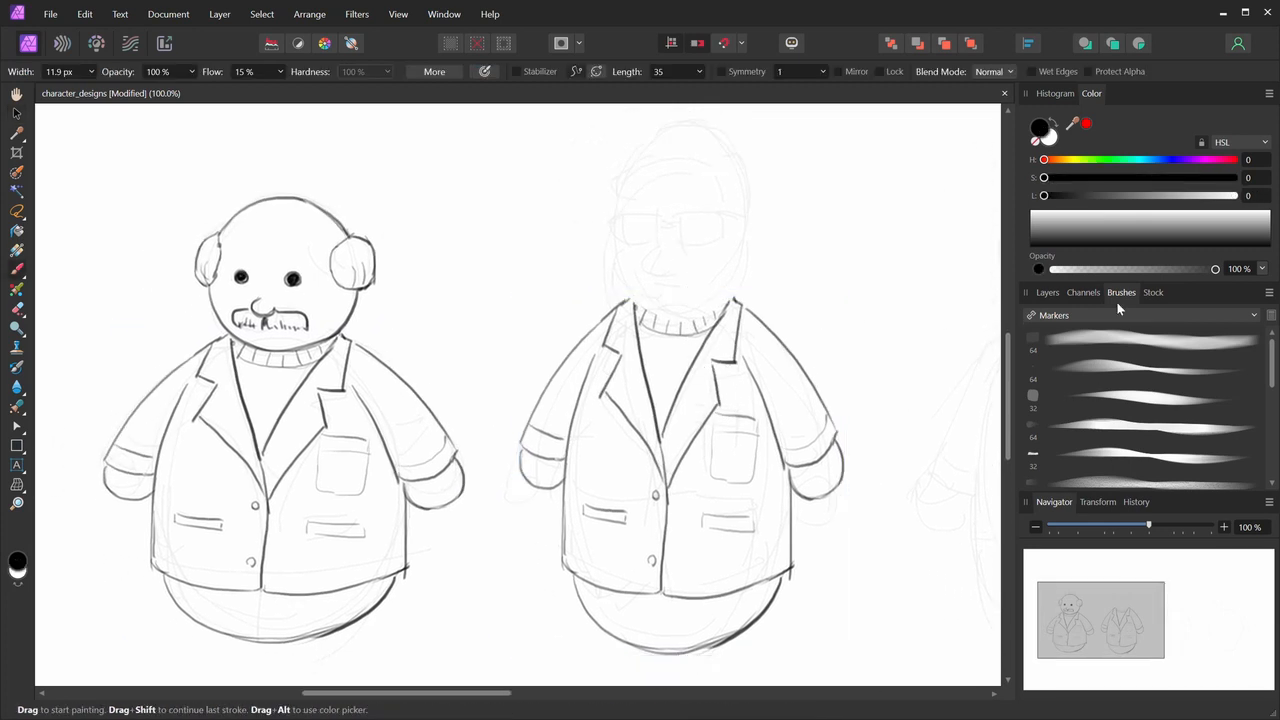
pyautogui.click(1050, 292)
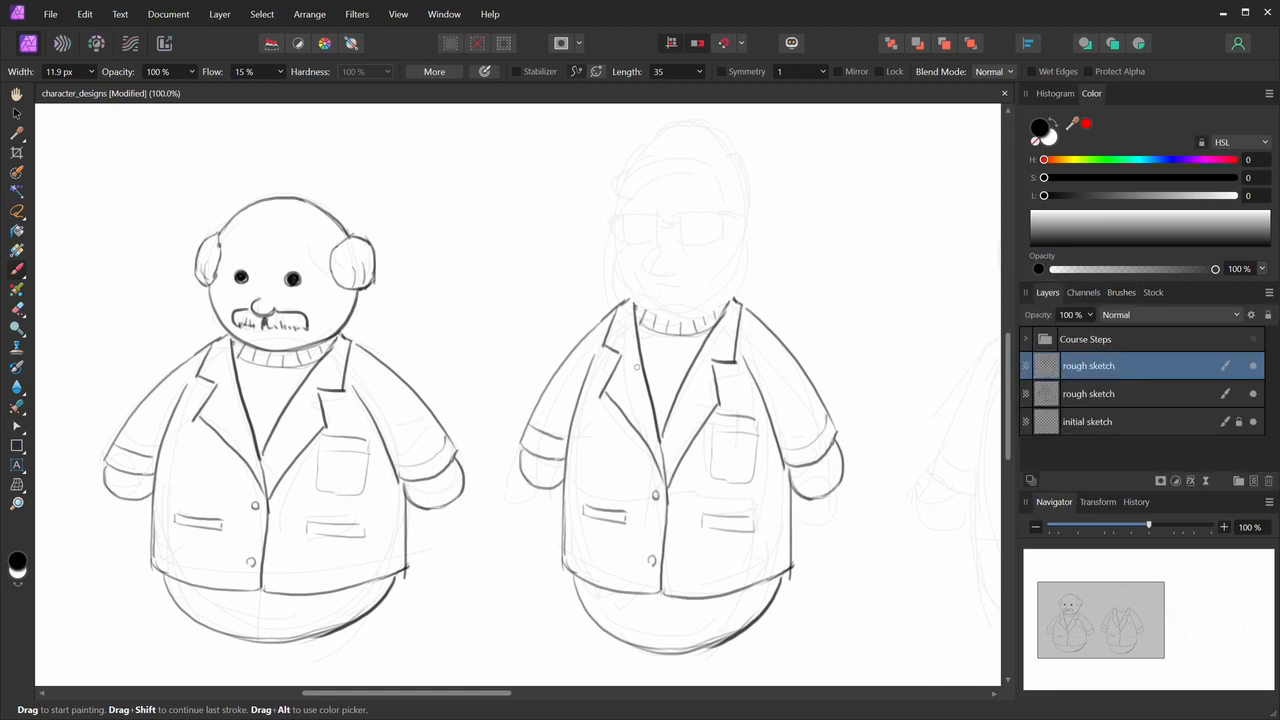
# - Draw the second figure's jaw and both sides of the face, curving from glasses level down to the turtleneck collar
pyautogui.moveTo(725, 325)
pyautogui.mouseDown()
pyautogui.moveTo(711, 381)
pyautogui.moveTo(744, 340)
pyautogui.mouseUp()
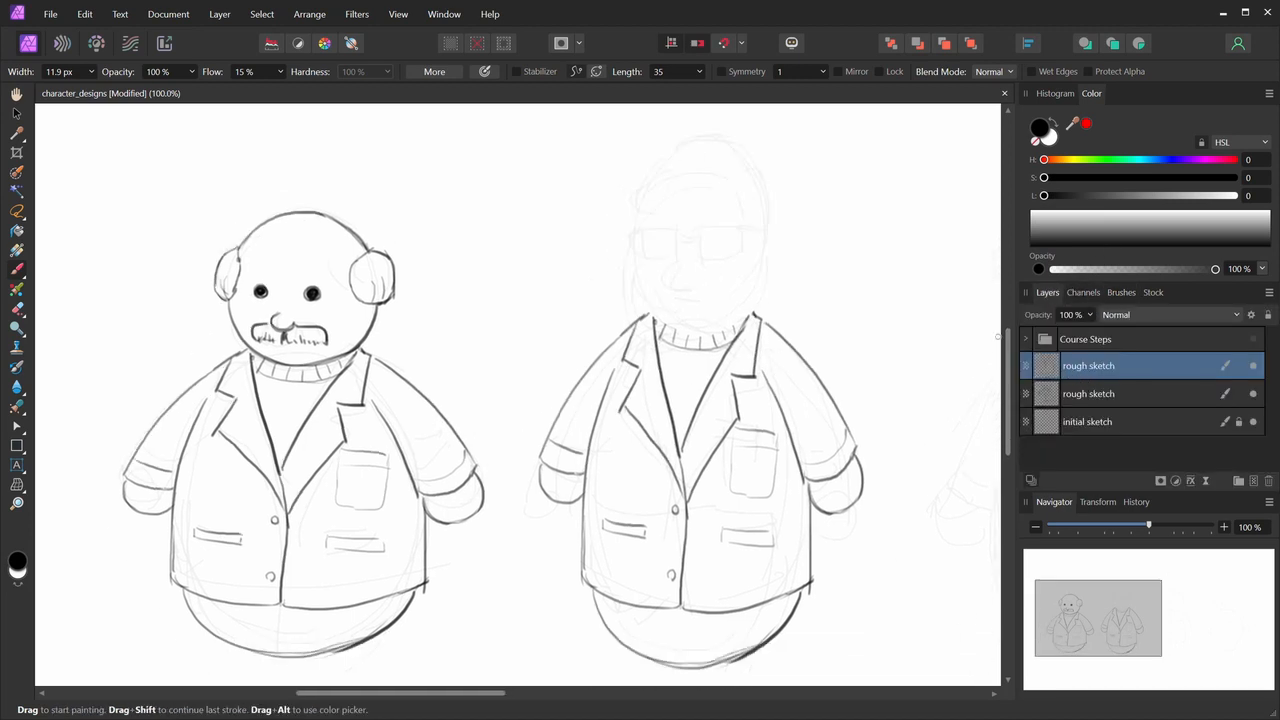
pyautogui.click(1253, 366)
pyautogui.click(1253, 366)
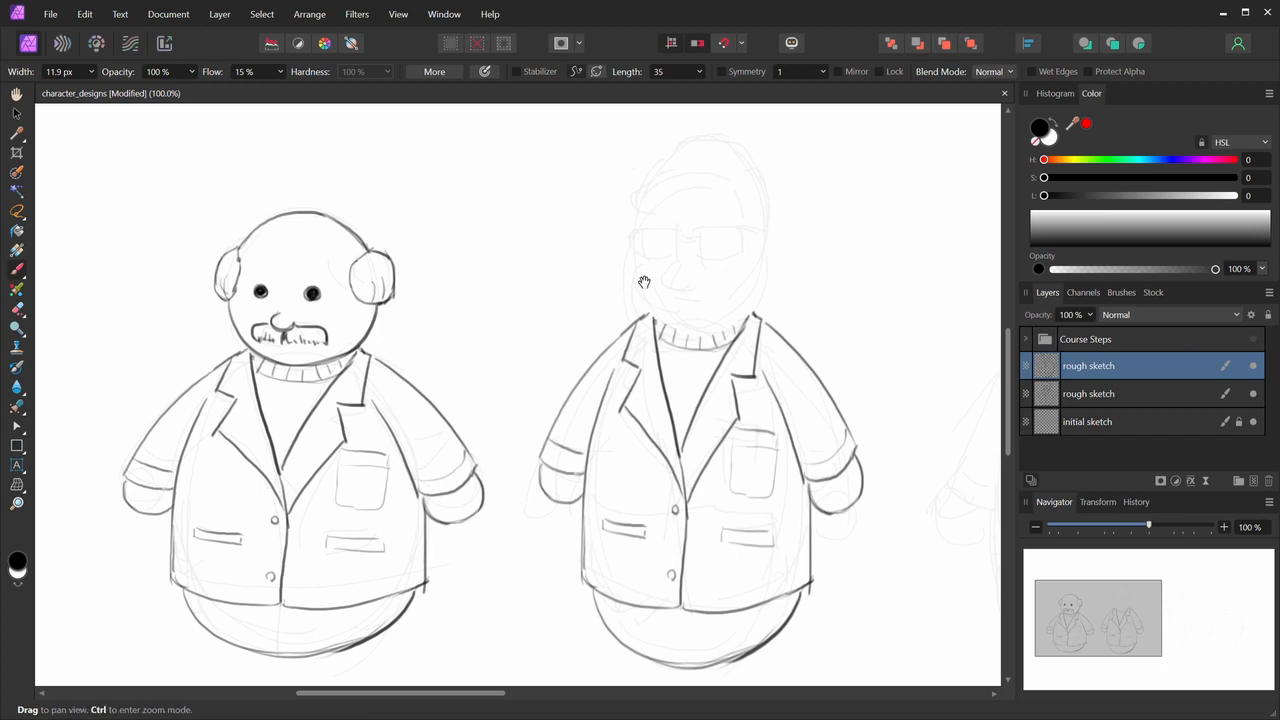
pyautogui.moveTo(640, 277)
pyautogui.mouseDown()
pyautogui.moveTo(629, 304)
pyautogui.moveTo(648, 276)
pyautogui.moveTo(658, 330)
pyautogui.mouseUp()
pyautogui.hotkey('ctrl', 'z')
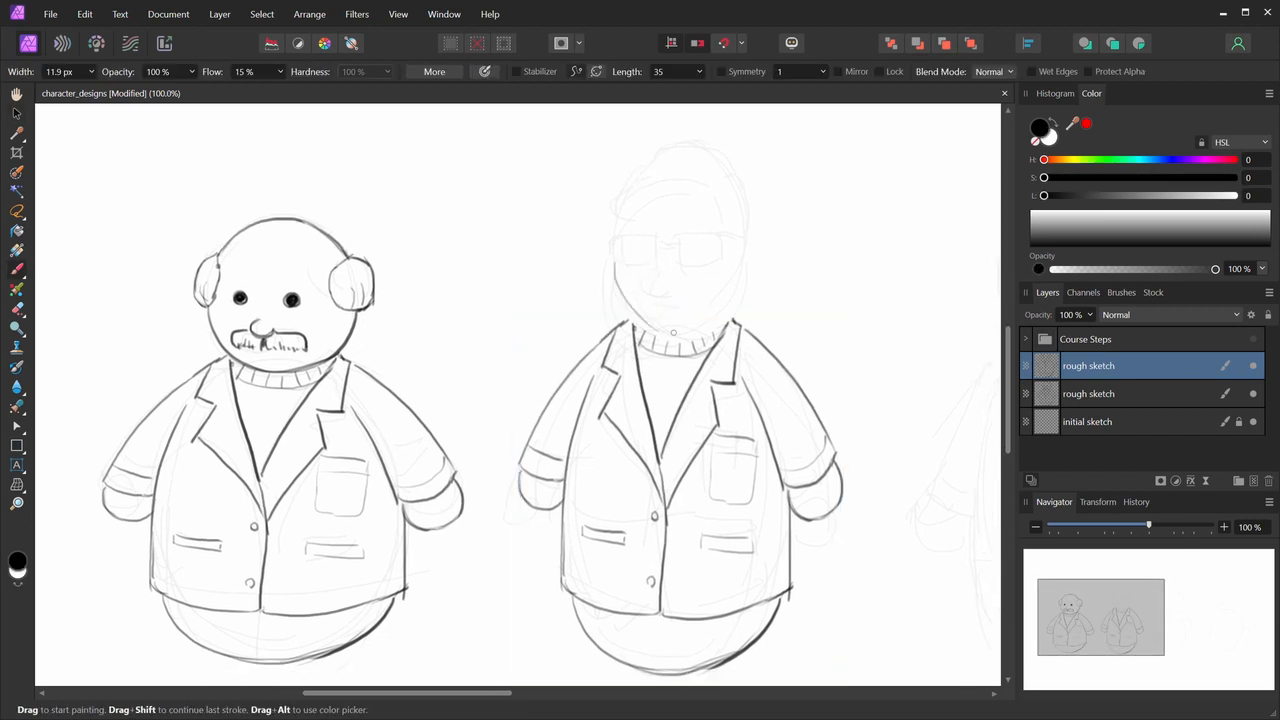
pyautogui.hotkey('ctrl', 'z')
pyautogui.moveTo(614, 262); pyautogui.dragTo(680, 322)
pyautogui.hotkey('ctrl', 'z')
pyautogui.moveTo(614, 262); pyautogui.dragTo(658, 334)
pyautogui.moveTo(640, 326); pyautogui.dragTo(721, 328)
pyautogui.hotkey('ctrl', 'z')
pyautogui.hotkey('ctrl', 'z')
pyautogui.moveTo(636, 317); pyautogui.dragTo(731, 317)
pyautogui.moveTo(746, 261); pyautogui.dragTo(722, 326)
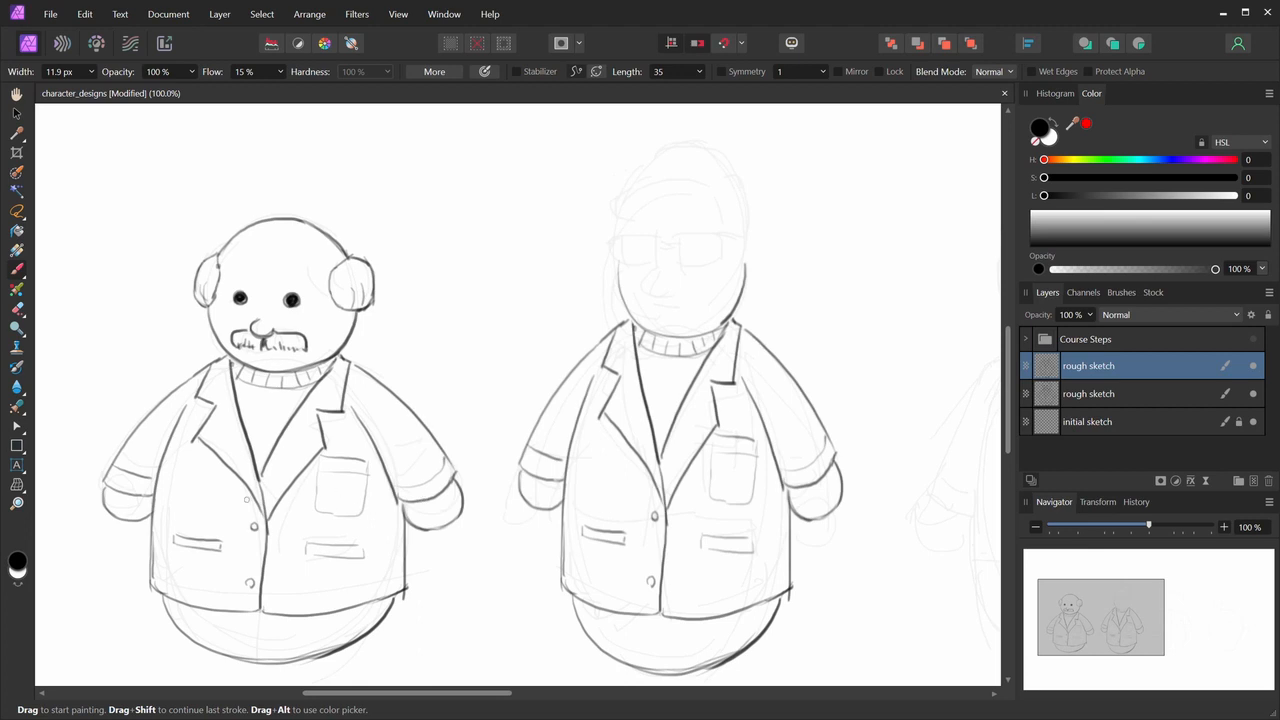
# - Draw the second figure's facial features: rectangular glasses around dark-pupilled eyes, an angular nose and a short straight mouth
pyautogui.moveTo(720, 383); pyautogui.dragTo(679, 418)
pyautogui.moveTo(620, 309)
pyautogui.mouseDown()
pyautogui.moveTo(597, 246)
pyautogui.moveTo(557, 268)
pyautogui.moveTo(553, 253)
pyautogui.moveTo(595, 251)
pyautogui.moveTo(552, 273)
pyautogui.moveTo(590, 278)
pyautogui.moveTo(556, 258)
pyautogui.moveTo(591, 255)
pyautogui.moveTo(557, 269)
pyautogui.moveTo(578, 272)
pyautogui.moveTo(613, 253)
pyautogui.moveTo(620, 279)
pyautogui.moveTo(656, 278)
pyautogui.moveTo(613, 256)
pyautogui.moveTo(623, 251)
pyautogui.moveTo(659, 253)
pyautogui.moveTo(662, 270)
pyautogui.moveTo(619, 258)
pyautogui.moveTo(659, 258)
pyautogui.moveTo(623, 273)
pyautogui.moveTo(690, 275)
pyautogui.mouseUp()
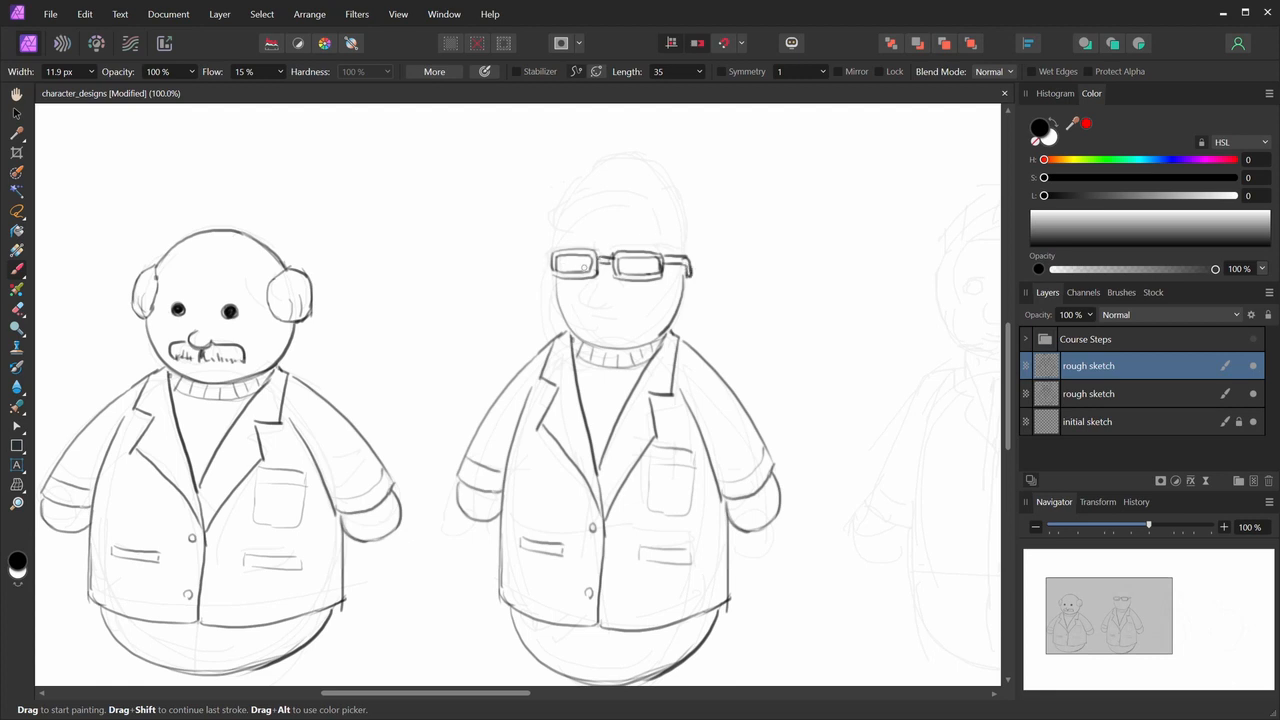
pyautogui.moveTo(576, 267)
pyautogui.mouseDown()
pyautogui.moveTo(636, 262)
pyautogui.moveTo(591, 298)
pyautogui.moveTo(615, 322)
pyautogui.moveTo(598, 320)
pyautogui.moveTo(618, 350)
pyautogui.moveTo(592, 343)
pyautogui.moveTo(666, 336)
pyautogui.mouseUp()
pyautogui.hotkey('ctrl', 'z')
pyautogui.hotkey('ctrl', 'z')
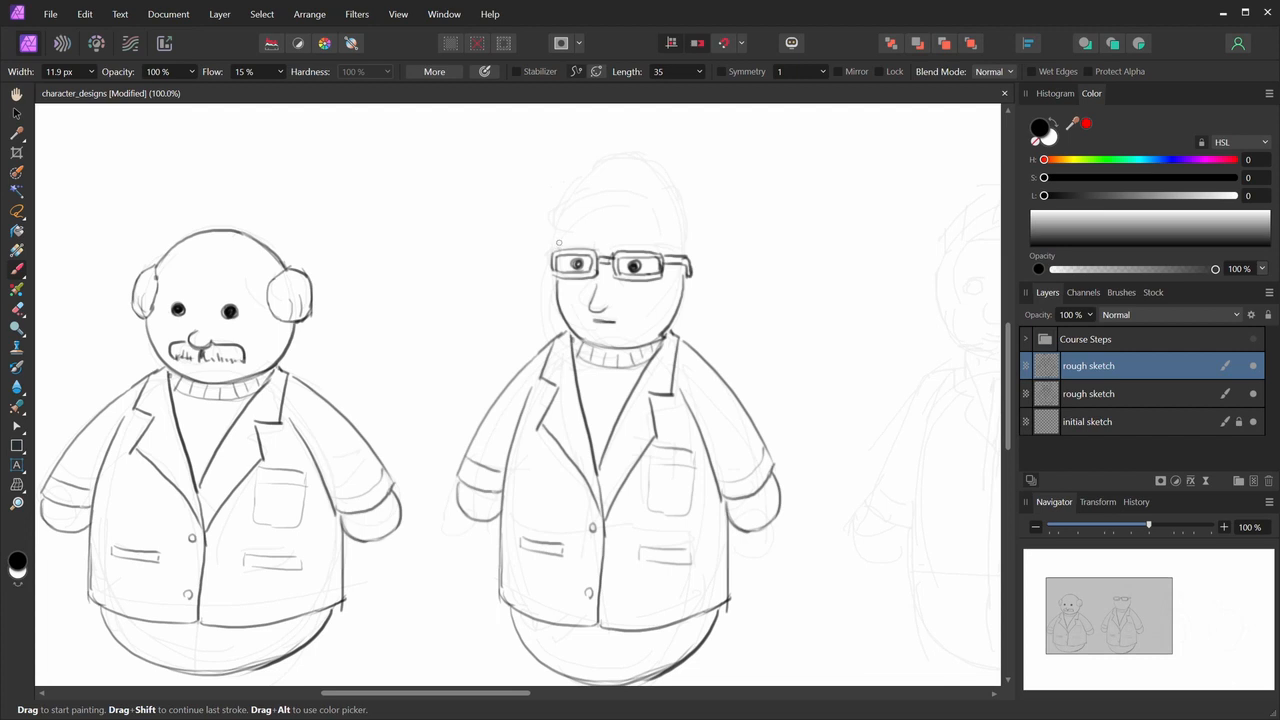
# - Draw the second figure's side-parted hair, with its outer contour, a curved hairline and a few inner strands
pyautogui.moveTo(560, 231)
pyautogui.mouseDown()
pyautogui.moveTo(558, 199)
pyautogui.moveTo(594, 189)
pyautogui.moveTo(581, 188)
pyautogui.moveTo(608, 162)
pyautogui.moveTo(654, 180)
pyautogui.moveTo(617, 166)
pyautogui.moveTo(644, 166)
pyautogui.moveTo(677, 219)
pyautogui.mouseUp()
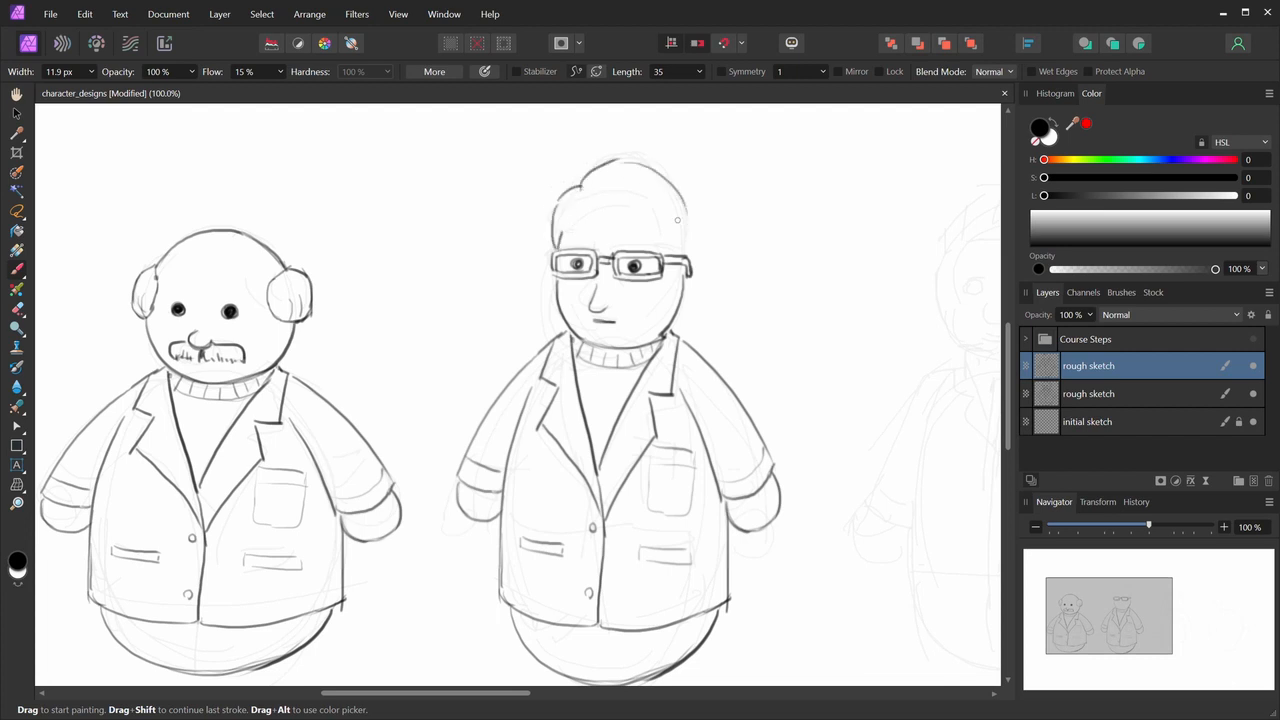
pyautogui.hotkey('ctrl', 'z')
pyautogui.moveTo(585, 178)
pyautogui.mouseDown()
pyautogui.moveTo(653, 178)
pyautogui.moveTo(662, 213)
pyautogui.moveTo(581, 180)
pyautogui.moveTo(605, 163)
pyautogui.moveTo(665, 176)
pyautogui.moveTo(689, 213)
pyautogui.moveTo(686, 250)
pyautogui.mouseUp()
pyautogui.hotkey('ctrl', 'z')
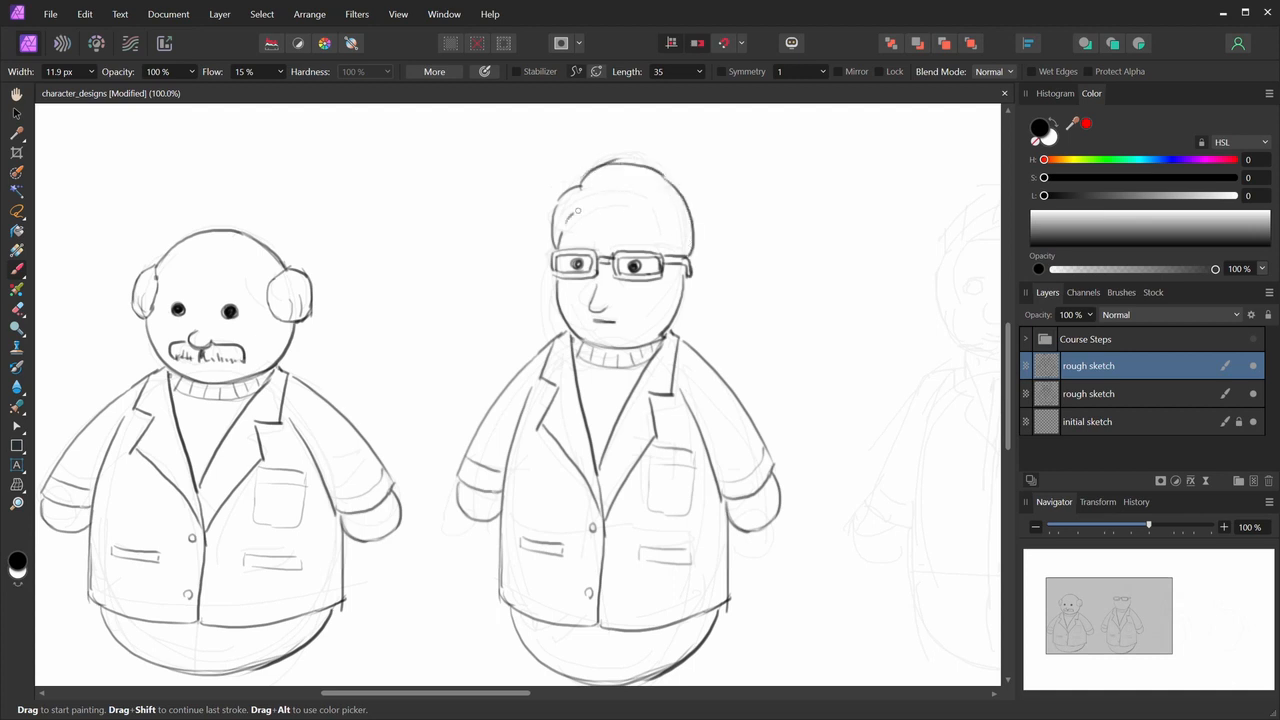
pyautogui.moveTo(580, 204)
pyautogui.mouseDown()
pyautogui.moveTo(666, 236)
pyautogui.moveTo(690, 275)
pyautogui.mouseUp()
pyautogui.moveTo(578, 209); pyautogui.dragTo(561, 225)
pyautogui.press('space')
pyautogui.moveTo(666, 219)
pyautogui.mouseDown()
pyautogui.moveTo(609, 213)
pyautogui.moveTo(649, 225)
pyautogui.moveTo(688, 209)
pyautogui.mouseUp()
pyautogui.press('space')
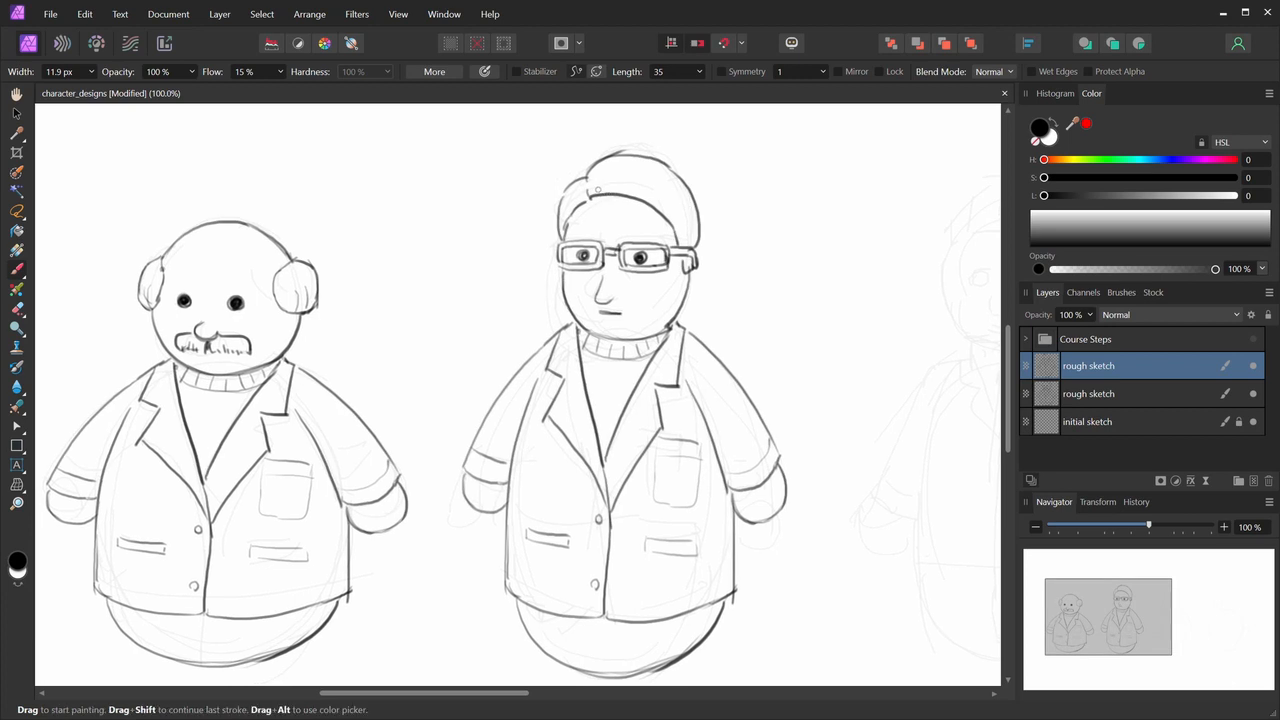
pyautogui.moveTo(590, 188); pyautogui.dragTo(621, 180)
# - Sketch a goatee and moustache around the second figure's mouth
pyautogui.moveTo(706, 318)
pyautogui.mouseDown()
pyautogui.moveTo(688, 332)
pyautogui.moveTo(678, 253)
pyautogui.moveTo(723, 306)
pyautogui.moveTo(709, 291)
pyautogui.moveTo(771, 289)
pyautogui.moveTo(755, 260)
pyautogui.moveTo(711, 297)
pyautogui.moveTo(704, 341)
pyautogui.moveTo(647, 351)
pyautogui.moveTo(592, 340)
pyautogui.mouseUp()
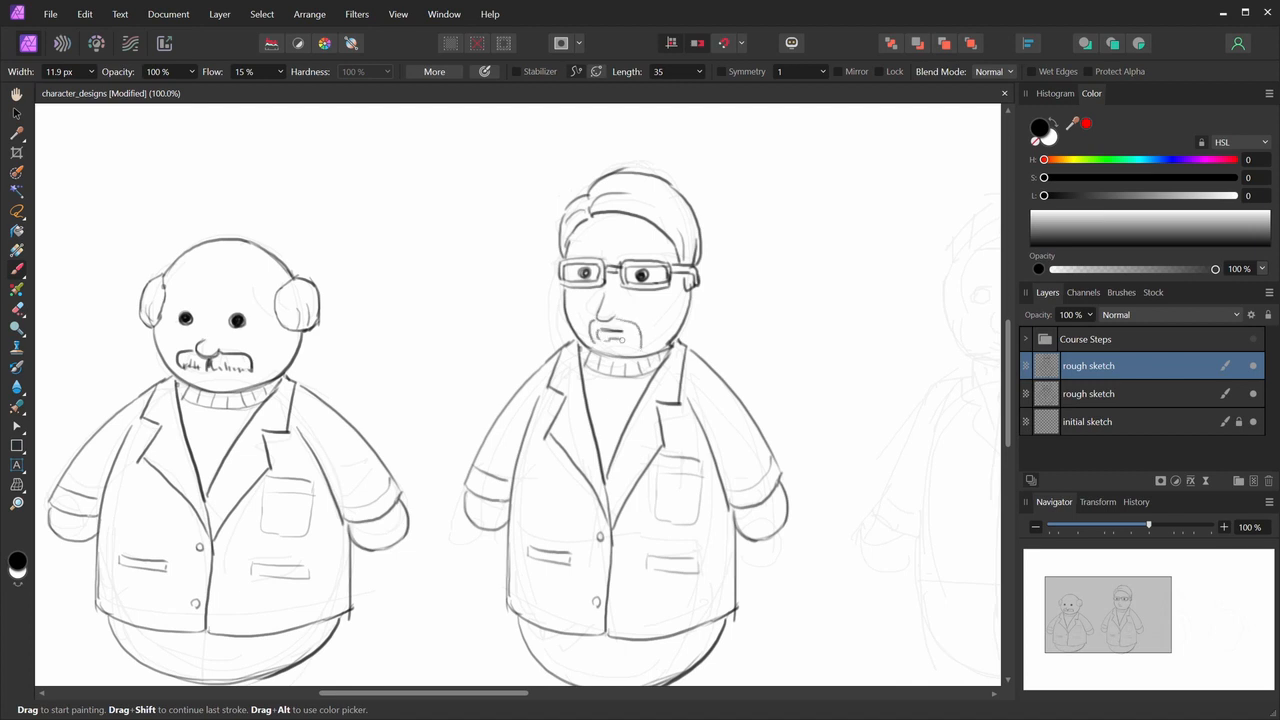
pyautogui.moveTo(596, 347); pyautogui.dragTo(642, 345)
pyautogui.moveTo(693, 414)
pyautogui.mouseDown()
pyautogui.moveTo(704, 405)
pyautogui.moveTo(700, 418)
pyautogui.mouseUp()
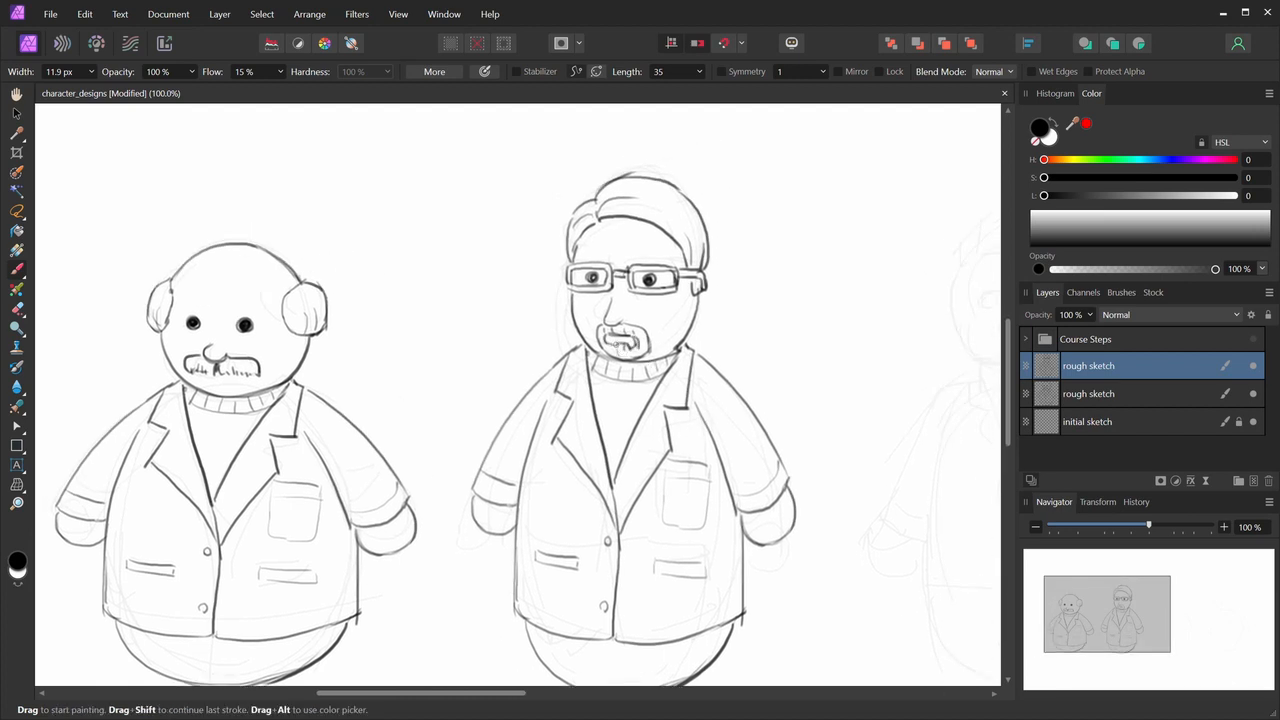
# - Add a new pixel layer and draw the round lower outline of the third figure's head over the guide
pyautogui.moveTo(633, 403); pyautogui.dragTo(440, 420)
pyautogui.moveTo(623, 437)
pyautogui.mouseDown()
pyautogui.moveTo(557, 366)
pyautogui.moveTo(543, 380)
pyautogui.moveTo(587, 384)
pyautogui.moveTo(631, 354)
pyautogui.moveTo(591, 371)
pyautogui.moveTo(614, 366)
pyautogui.mouseUp()
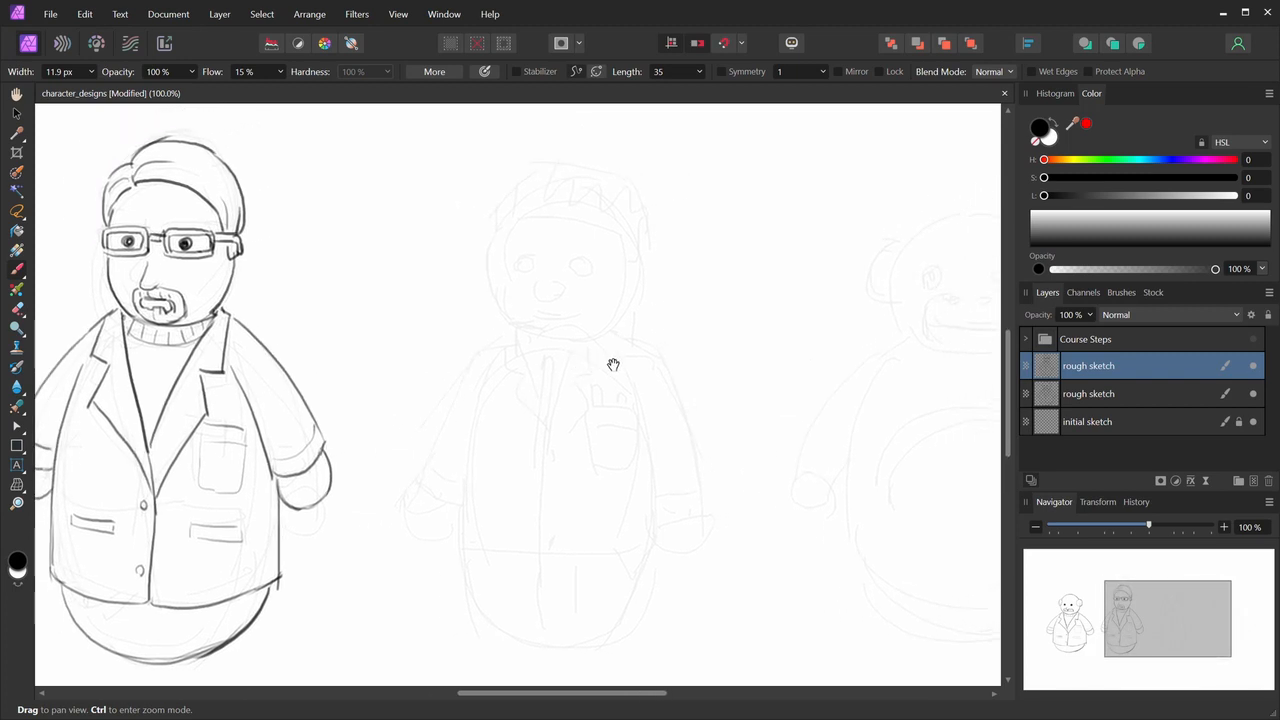
pyautogui.moveTo(551, 414); pyautogui.dragTo(548, 421)
pyautogui.click(1253, 481)
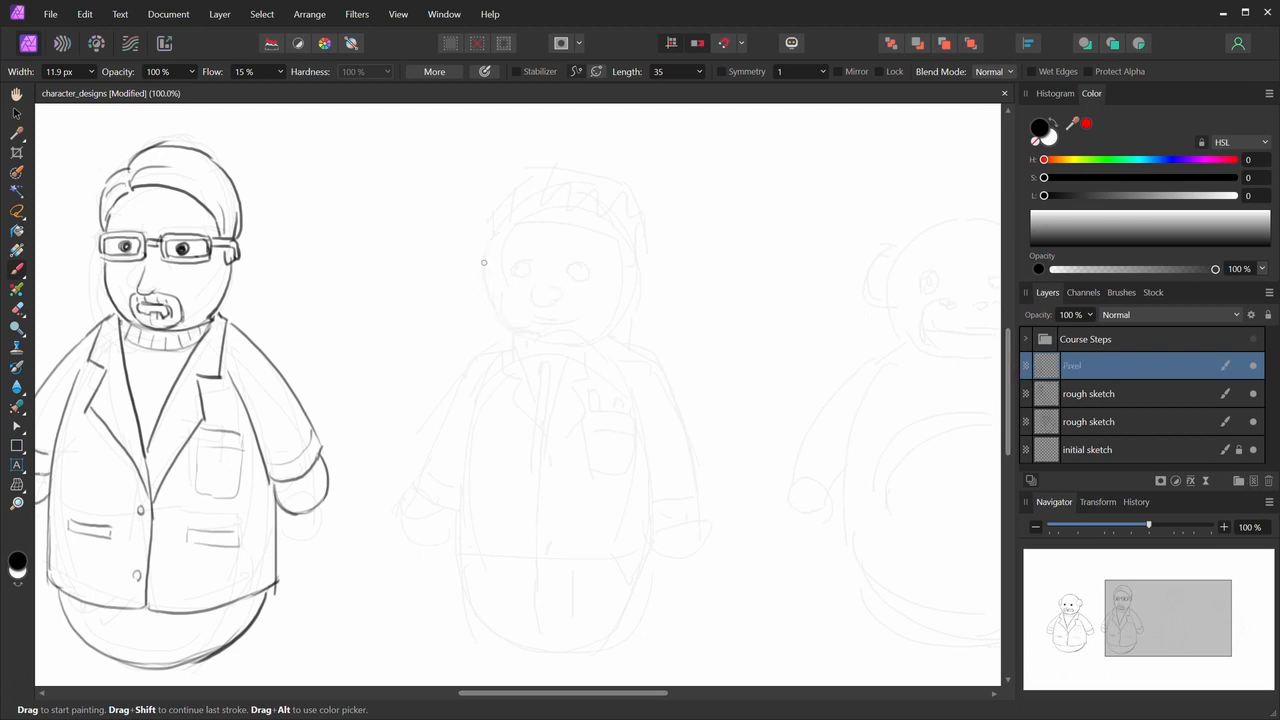
pyautogui.moveTo(489, 252); pyautogui.dragTo(540, 346)
pyautogui.moveTo(493, 248)
pyautogui.mouseDown()
pyautogui.moveTo(550, 347)
pyautogui.moveTo(564, 340)
pyautogui.moveTo(525, 334)
pyautogui.moveTo(539, 348)
pyautogui.moveTo(594, 347)
pyautogui.mouseUp()
pyautogui.moveTo(633, 261)
pyautogui.mouseDown()
pyautogui.moveTo(606, 337)
pyautogui.moveTo(557, 347)
pyautogui.moveTo(650, 318)
pyautogui.mouseUp()
# - Compare the third figure's head outline with the first two figures' sketches
pyautogui.press('space')
pyautogui.moveTo(523, 354); pyautogui.dragTo(756, 329)
pyautogui.moveTo(611, 337); pyautogui.dragTo(726, 331)
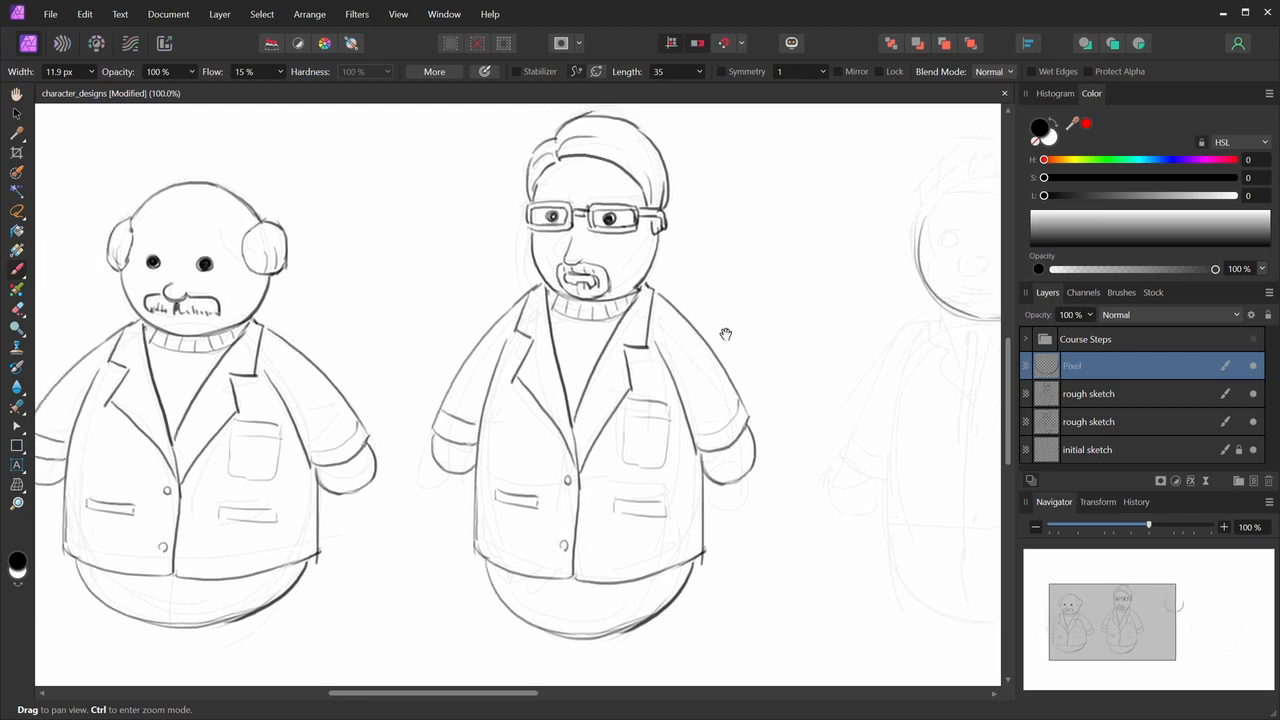
pyautogui.moveTo(471, 373); pyautogui.dragTo(538, 373)
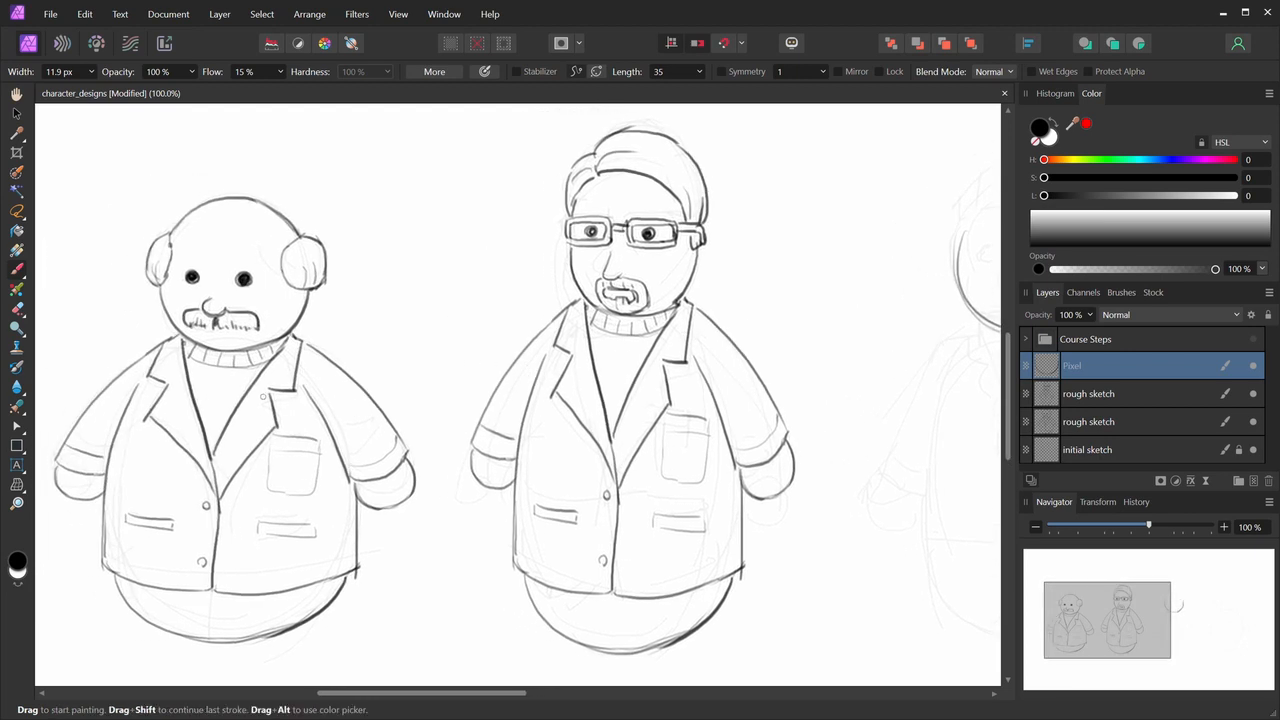
pyautogui.press('space')
pyautogui.moveTo(706, 369); pyautogui.dragTo(476, 373)
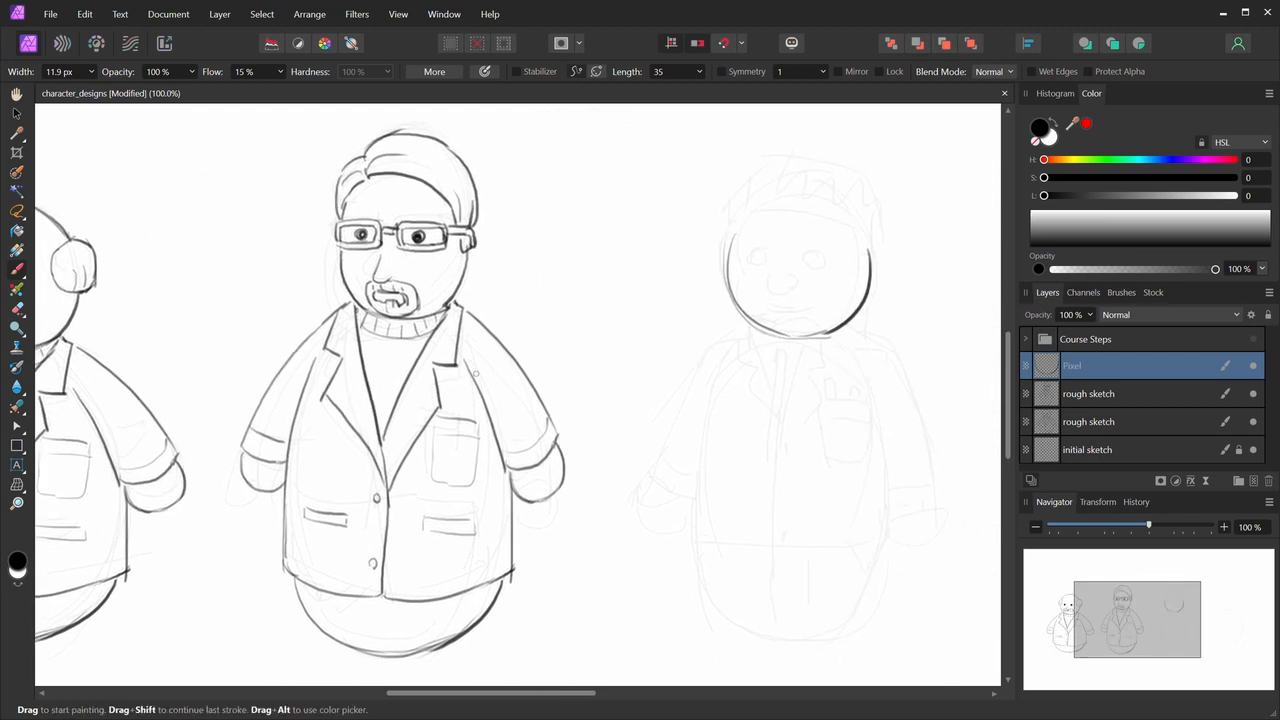
pyautogui.press('space')
pyautogui.moveTo(619, 371); pyautogui.dragTo(403, 348)
pyautogui.moveTo(500, 354); pyautogui.dragTo(529, 358)
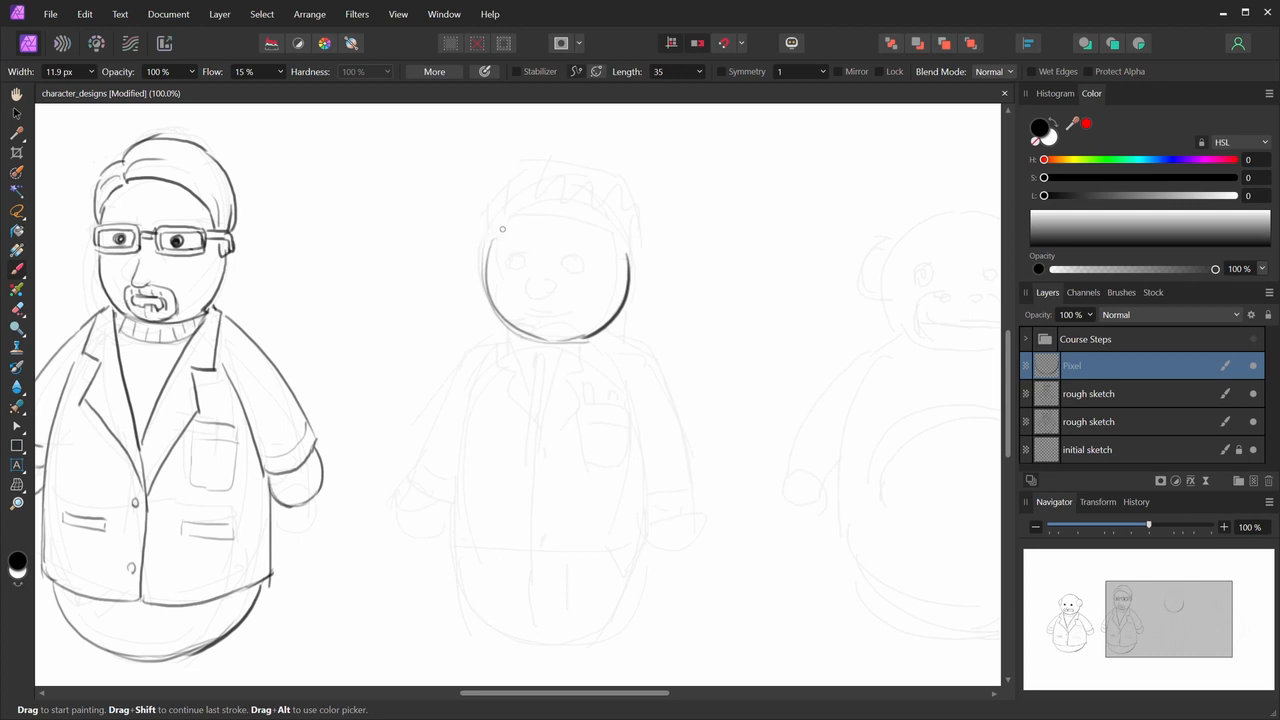
# - Draw the third figure's curved hairline across the forehead and start the hair edge beside the temple
pyautogui.moveTo(502, 228); pyautogui.dragTo(590, 246)
pyautogui.hotkey('ctrl', 'z')
pyautogui.moveTo(506, 226); pyautogui.dragTo(598, 245)
pyautogui.hotkey('ctrl', 'z')
pyautogui.moveTo(506, 220)
pyautogui.mouseDown()
pyautogui.moveTo(589, 227)
pyautogui.moveTo(626, 250)
pyautogui.mouseUp()
pyautogui.moveTo(482, 244)
pyautogui.mouseDown()
pyautogui.moveTo(498, 208)
pyautogui.moveTo(482, 246)
pyautogui.mouseUp()
pyautogui.moveTo(500, 198); pyautogui.dragTo(503, 200)
pyautogui.moveTo(506, 220)
pyautogui.mouseDown()
pyautogui.moveTo(520, 202)
pyautogui.moveTo(600, 186)
pyautogui.mouseUp()
pyautogui.hotkey('ctrl', 'z')
pyautogui.moveTo(504, 184)
pyautogui.mouseDown()
pyautogui.moveTo(623, 197)
pyautogui.moveTo(610, 190)
pyautogui.moveTo(624, 237)
pyautogui.mouseUp()
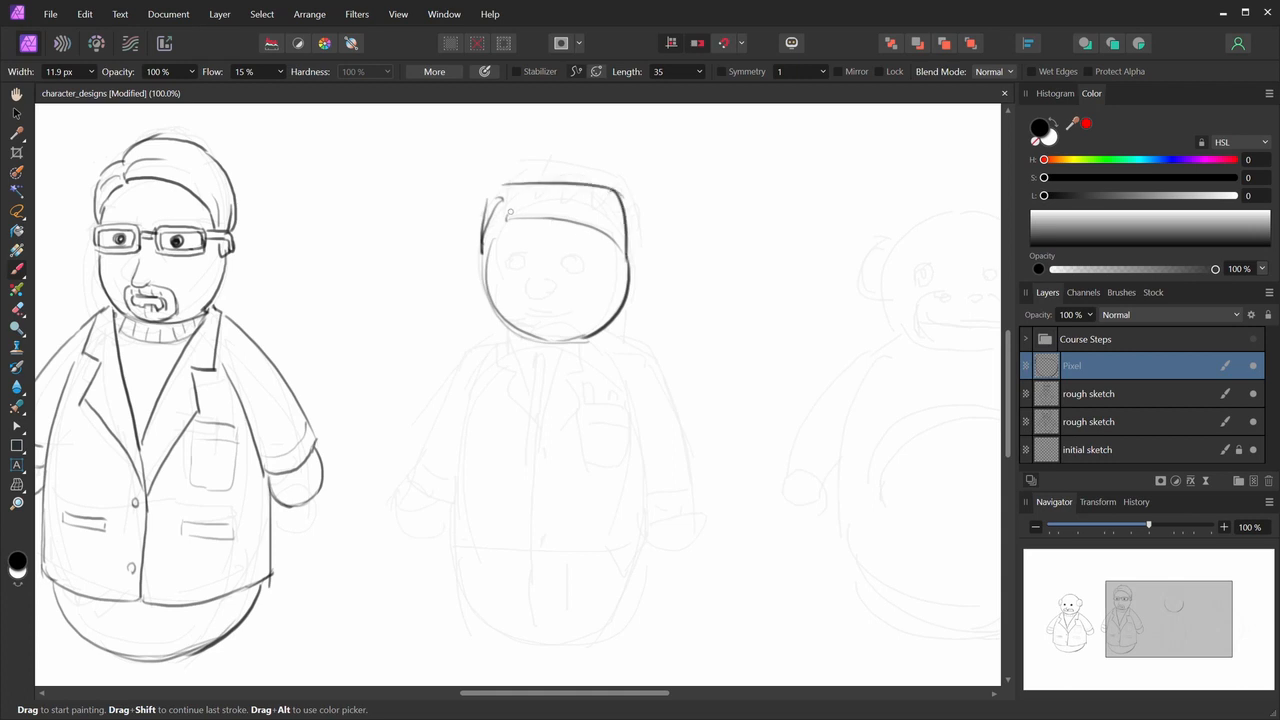
pyautogui.moveTo(510, 204)
pyautogui.mouseDown()
pyautogui.moveTo(501, 225)
pyautogui.moveTo(529, 212)
pyautogui.mouseUp()
pyautogui.hotkey('ctrl', 'z')
pyautogui.hotkey('ctrl', 'z')
pyautogui.hotkey('ctrl', 'z')
pyautogui.hotkey('ctrl', 'z')
pyautogui.hotkey('ctrl', 'z')
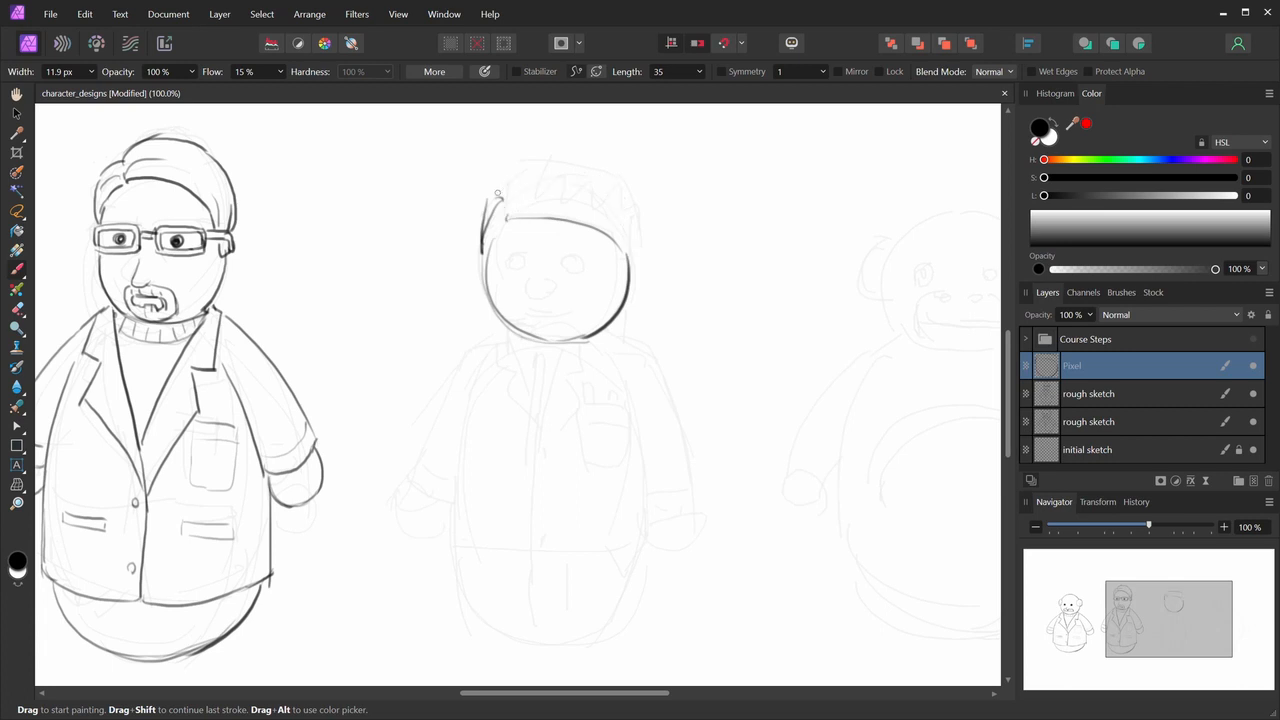
# - Draw the third figure's rounded hair top with short fringe marks, and fill in the eyes, nose and mouth
pyautogui.moveTo(515, 182)
pyautogui.mouseDown()
pyautogui.moveTo(612, 184)
pyautogui.moveTo(634, 258)
pyautogui.mouseUp()
pyautogui.moveTo(497, 229)
pyautogui.mouseDown()
pyautogui.moveTo(487, 254)
pyautogui.moveTo(521, 199)
pyautogui.moveTo(586, 213)
pyautogui.mouseUp()
pyautogui.moveTo(530, 196)
pyautogui.mouseDown()
pyautogui.moveTo(520, 212)
pyautogui.moveTo(538, 211)
pyautogui.mouseUp()
pyautogui.moveTo(562, 199); pyautogui.dragTo(548, 211)
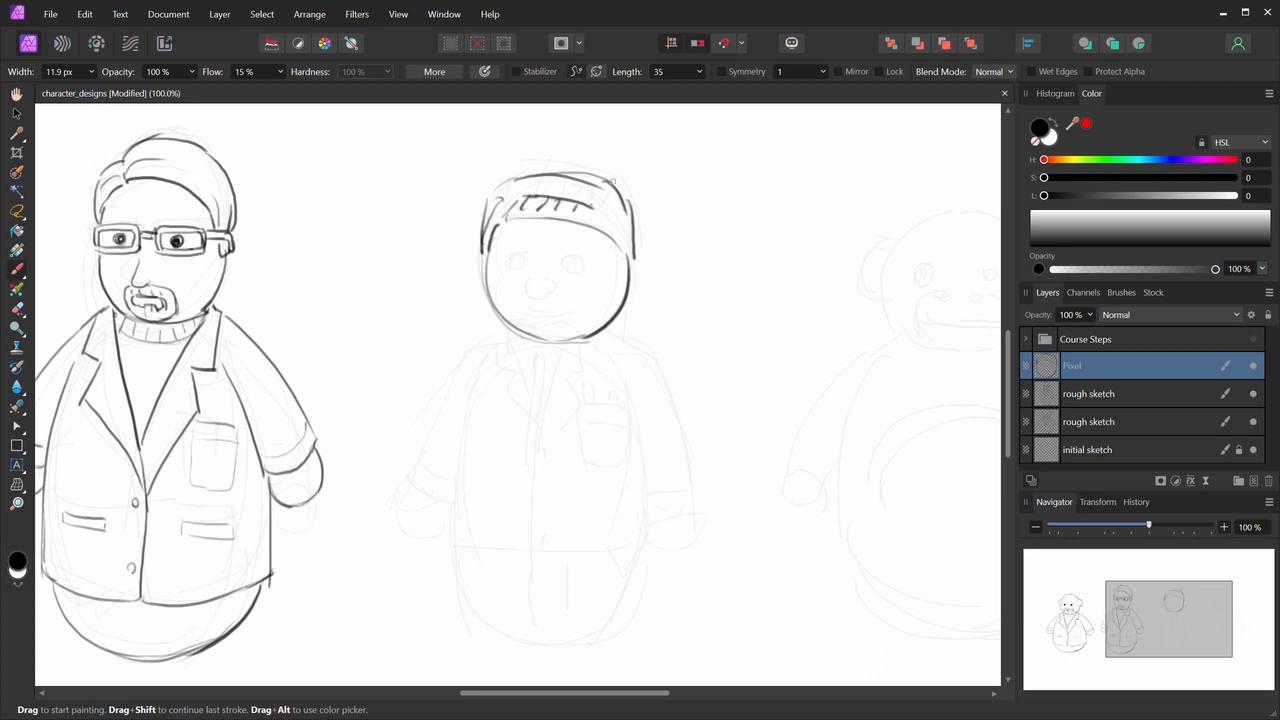
pyautogui.moveTo(518, 267)
pyautogui.mouseDown()
pyautogui.moveTo(573, 265)
pyautogui.moveTo(536, 298)
pyautogui.moveTo(556, 284)
pyautogui.moveTo(527, 282)
pyautogui.moveTo(572, 338)
pyautogui.moveTo(596, 330)
pyautogui.moveTo(539, 354)
pyautogui.moveTo(534, 343)
pyautogui.moveTo(663, 306)
pyautogui.moveTo(809, 301)
pyautogui.moveTo(405, 359)
pyautogui.mouseUp()
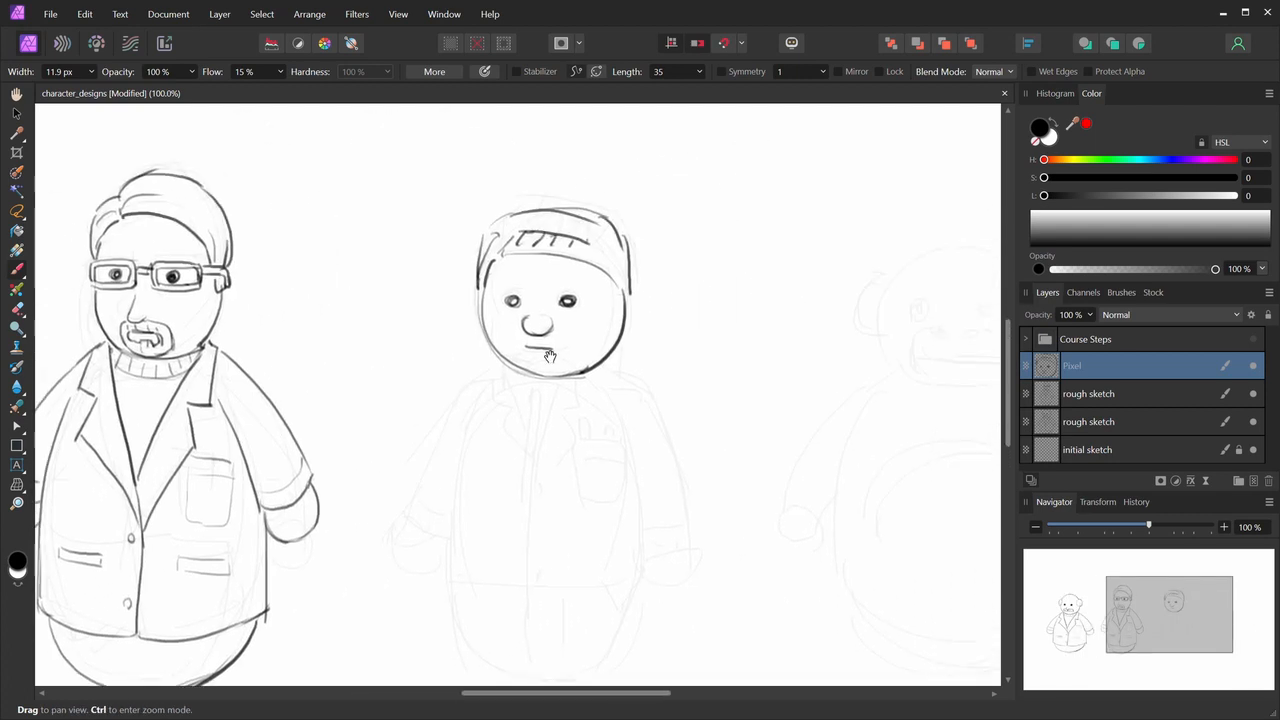
pyautogui.moveTo(508, 375)
pyautogui.mouseDown()
pyautogui.moveTo(532, 258)
pyautogui.moveTo(490, 270)
pyautogui.moveTo(526, 311)
pyautogui.moveTo(491, 376)
pyautogui.mouseUp()
# - Draw the third figure's shoulders and outer arm lines, erasing and redrawing the rough shoulder stroke below the head
pyautogui.moveTo(625, 261); pyautogui.dragTo(645, 205)
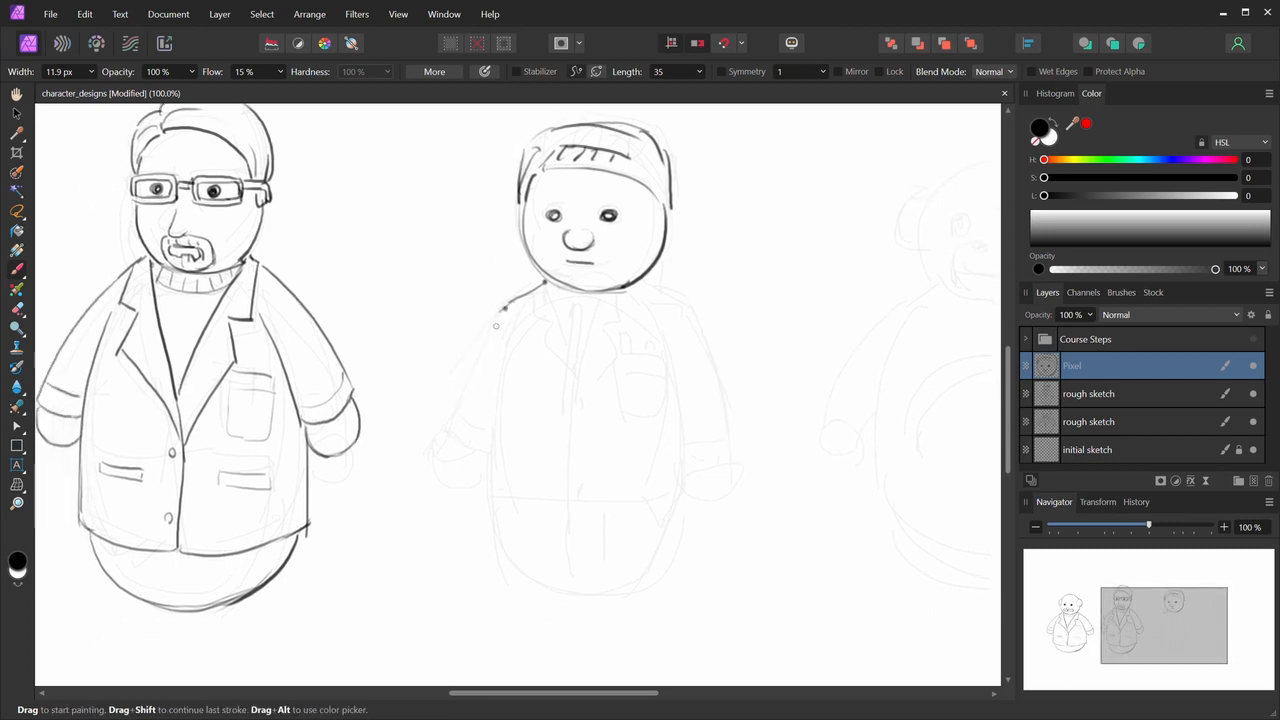
pyautogui.moveTo(495, 325); pyautogui.dragTo(460, 417)
pyautogui.moveTo(623, 321)
pyautogui.mouseDown()
pyautogui.moveTo(563, 331)
pyautogui.moveTo(620, 317)
pyautogui.moveTo(659, 433)
pyautogui.mouseUp()
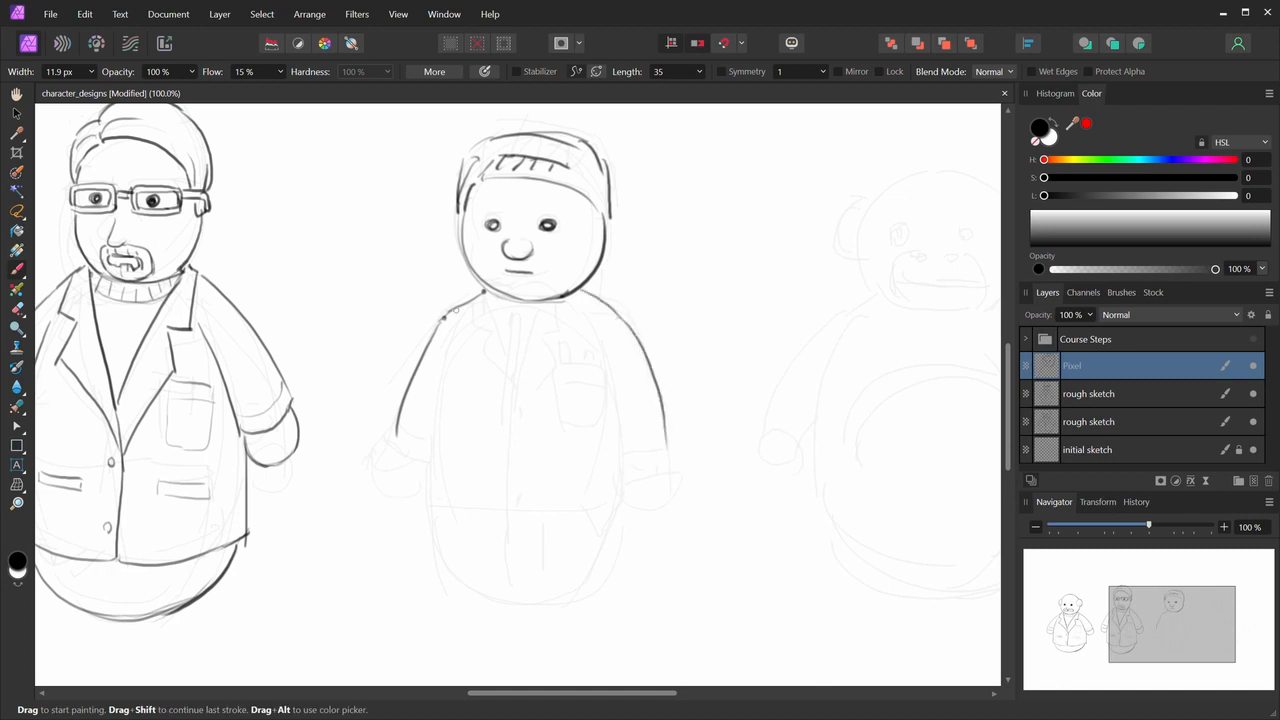
pyautogui.moveTo(436, 335); pyautogui.dragTo(477, 295)
pyautogui.press('e')
pyautogui.press('b')
pyautogui.moveTo(429, 347); pyautogui.dragTo(485, 291)
pyautogui.press('space')
pyautogui.moveTo(447, 399); pyautogui.dragTo(454, 343)
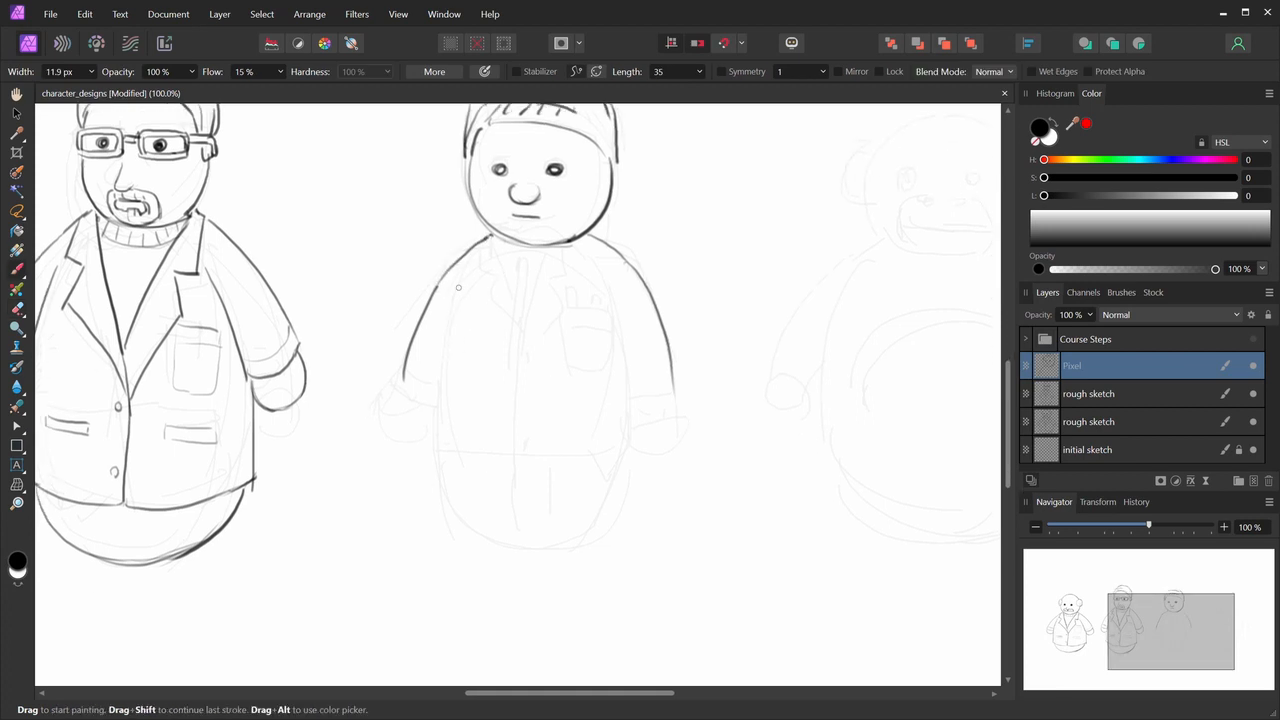
# - Draw the third figure's inner sleeve and torso lines, and add double cuff lines on both sleeves
pyautogui.moveTo(458, 287); pyautogui.dragTo(433, 445)
pyautogui.moveTo(435, 396); pyautogui.dragTo(437, 450)
pyautogui.moveTo(601, 286)
pyautogui.mouseDown()
pyautogui.moveTo(622, 405)
pyautogui.moveTo(676, 400)
pyautogui.moveTo(676, 388)
pyautogui.mouseUp()
pyautogui.moveTo(435, 385); pyautogui.dragTo(436, 386)
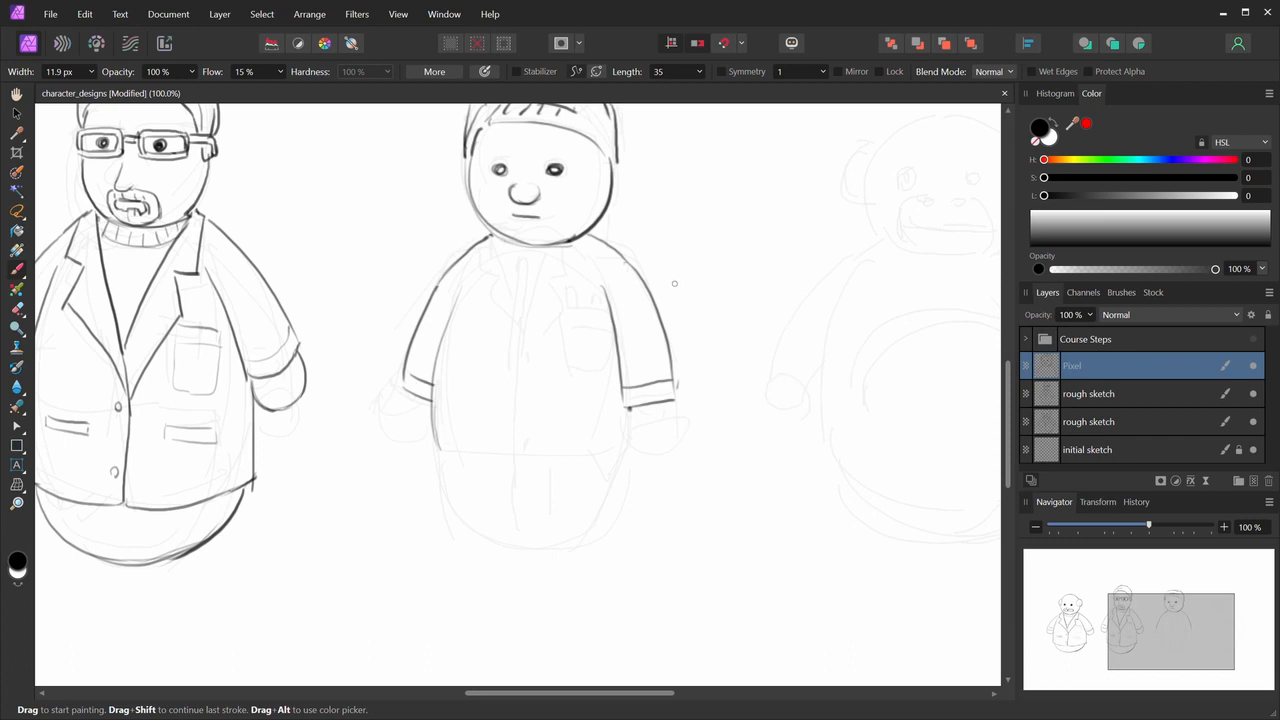
# - Sketch a narrow pocket on the third figure's upper sleeve, on the side facing the fourth figure
pyautogui.moveTo(626, 284)
pyautogui.mouseDown()
pyautogui.moveTo(638, 318)
pyautogui.moveTo(662, 322)
pyautogui.mouseUp()
pyautogui.moveTo(621, 269); pyautogui.dragTo(642, 281)
pyautogui.moveTo(596, 321); pyautogui.dragTo(586, 363)
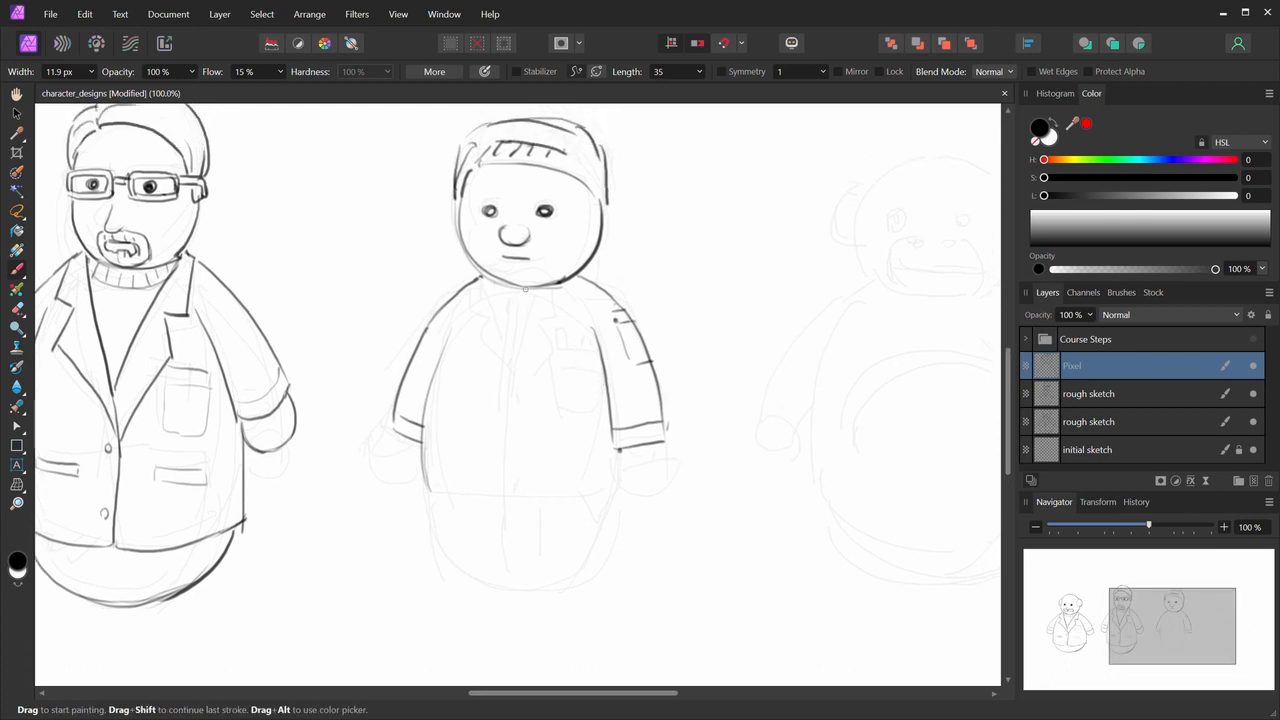
# - Draw the third figure's jacket opening down the chest and begin the rounded outline of the lower body
pyautogui.moveTo(525, 288); pyautogui.dragTo(498, 453)
pyautogui.hotkey('ctrl', 'z')
pyautogui.moveTo(519, 316)
pyautogui.mouseDown()
pyautogui.moveTo(503, 532)
pyautogui.moveTo(520, 298)
pyautogui.moveTo(504, 493)
pyautogui.moveTo(502, 468)
pyautogui.moveTo(499, 492)
pyautogui.moveTo(434, 542)
pyautogui.moveTo(449, 500)
pyautogui.moveTo(534, 506)
pyautogui.moveTo(536, 493)
pyautogui.moveTo(468, 535)
pyautogui.moveTo(540, 495)
pyautogui.mouseUp()
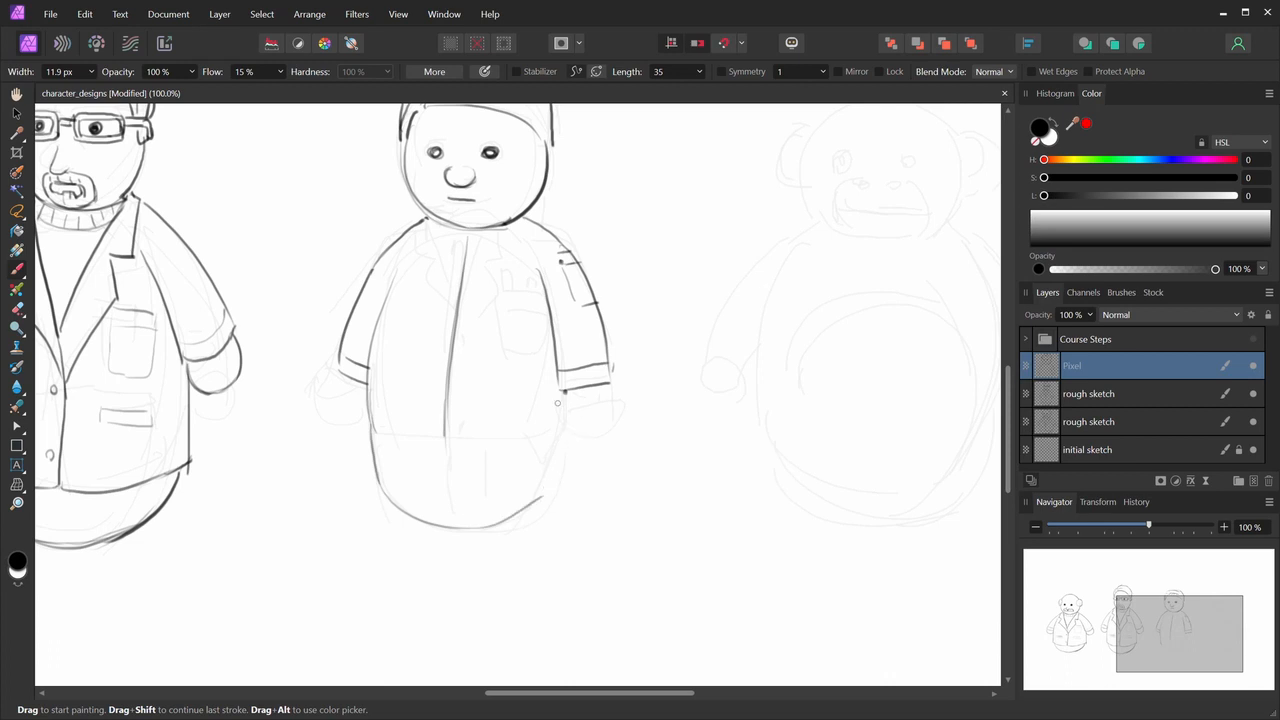
# - Draw rounded hands below both of the third figure's cuffs and close the remaining side of the rounded base
pyautogui.moveTo(557, 403)
pyautogui.mouseDown()
pyautogui.moveTo(595, 420)
pyautogui.moveTo(612, 386)
pyautogui.mouseUp()
pyautogui.moveTo(342, 377); pyautogui.dragTo(361, 404)
pyautogui.moveTo(576, 422); pyautogui.dragTo(535, 508)
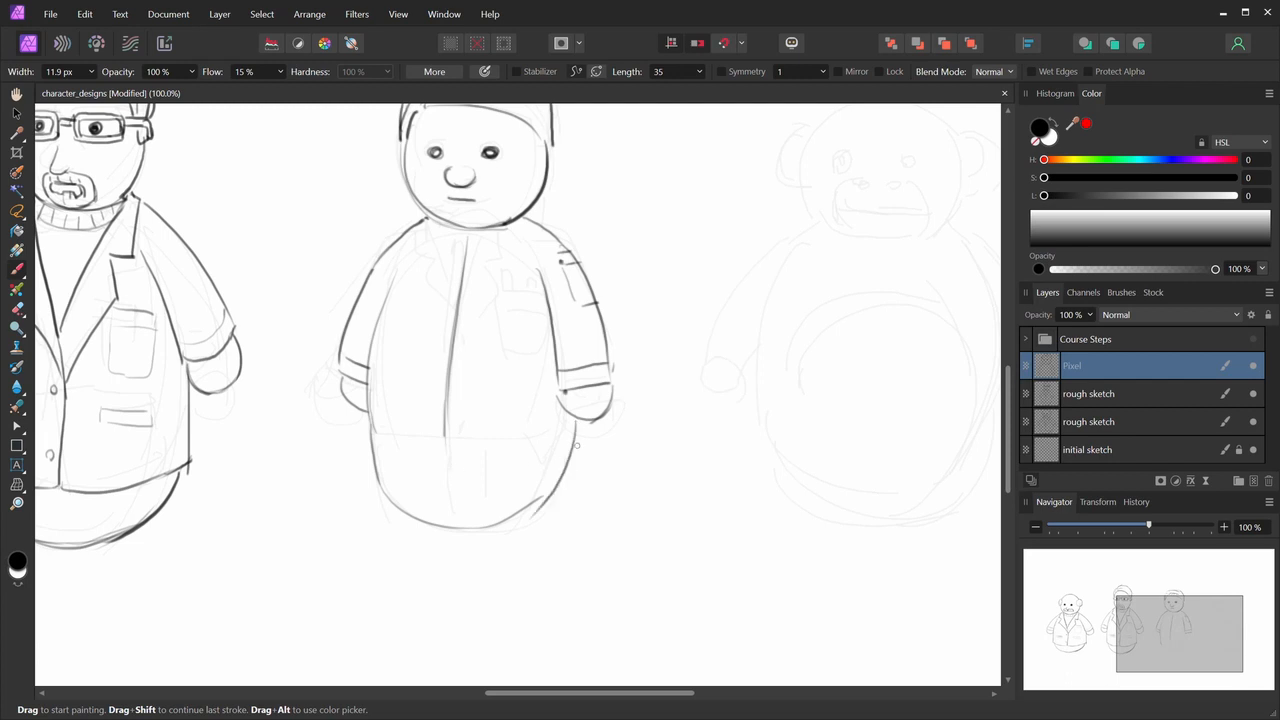
pyautogui.moveTo(577, 445)
pyautogui.mouseDown()
pyautogui.moveTo(509, 538)
pyautogui.moveTo(555, 493)
pyautogui.moveTo(563, 529)
pyautogui.mouseUp()
# - Erase the stray strokes along the bottom of the third figure's base and return to the Paint Brush
pyautogui.press('space')
pyautogui.press('e')
pyautogui.moveTo(499, 594); pyautogui.dragTo(538, 568)
pyautogui.press('v')
pyautogui.press('b')
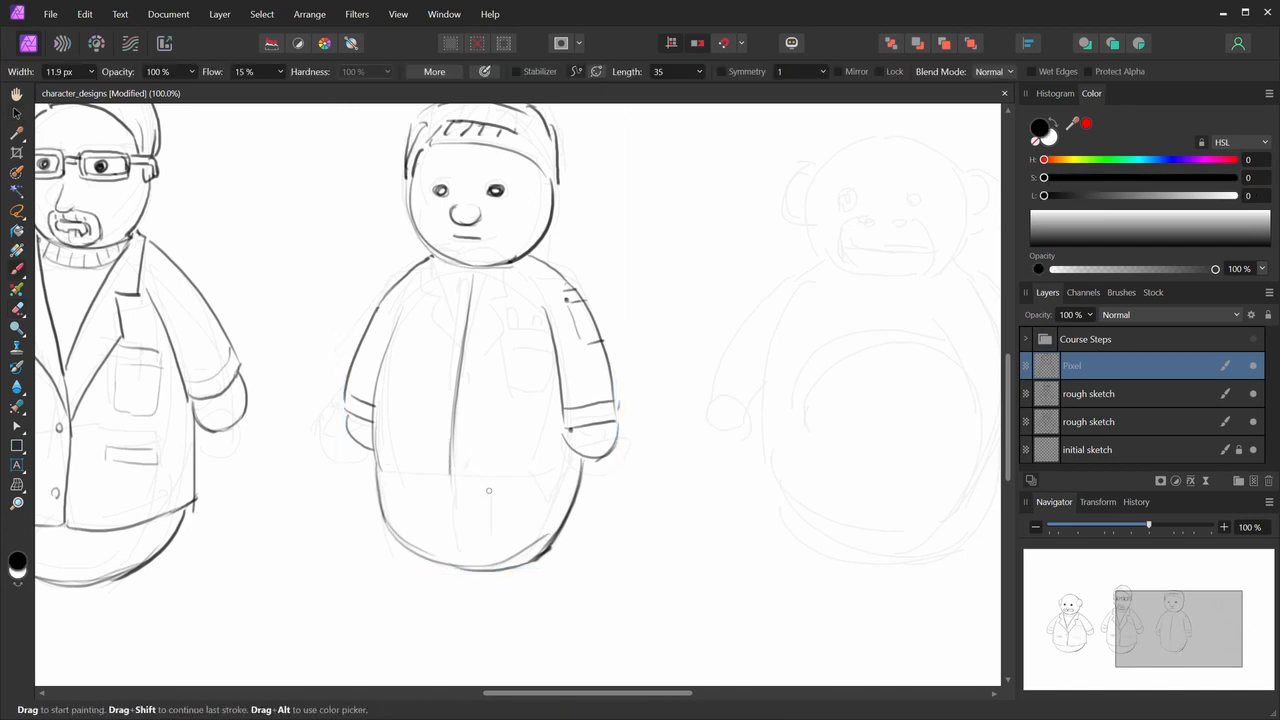
# - Draw the third figure's trouser fly and a curved pocket line on each side
pyautogui.press('space')
pyautogui.moveTo(487, 493)
pyautogui.mouseDown()
pyautogui.moveTo(595, 516)
pyautogui.moveTo(507, 525)
pyautogui.moveTo(511, 572)
pyautogui.mouseUp()
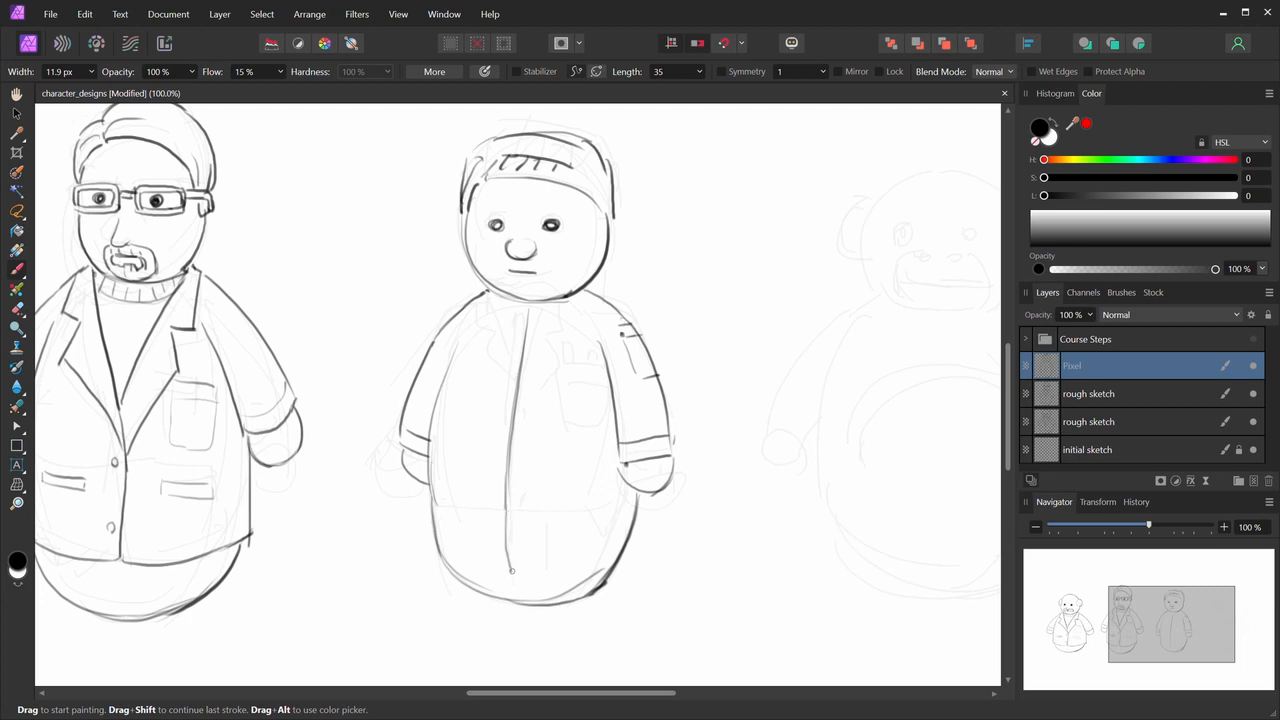
pyautogui.moveTo(522, 518); pyautogui.dragTo(530, 576)
pyautogui.moveTo(582, 514); pyautogui.dragTo(608, 548)
pyautogui.moveTo(458, 512); pyautogui.dragTo(440, 542)
pyautogui.moveTo(494, 498)
pyautogui.mouseDown()
pyautogui.moveTo(457, 556)
pyautogui.moveTo(455, 542)
pyautogui.moveTo(424, 545)
pyautogui.moveTo(599, 541)
pyautogui.mouseUp()
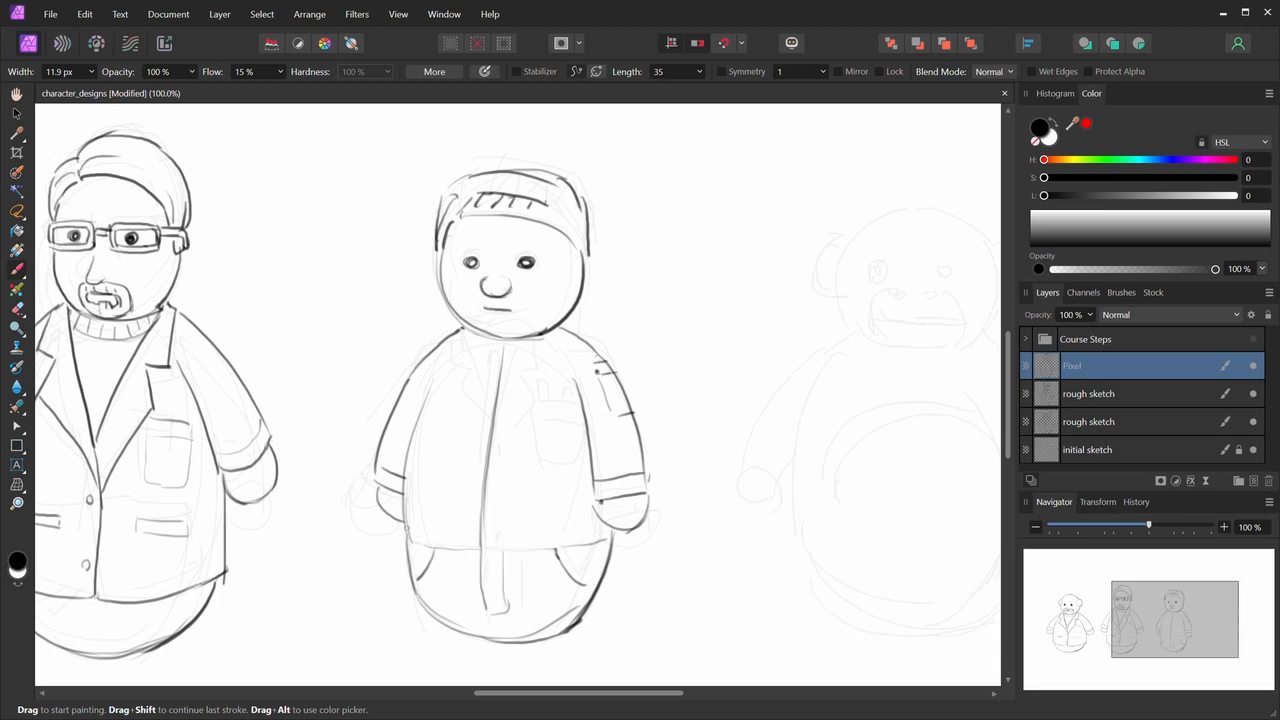
# - Draw the jacket hem across the third figure's waist and a square chest pocket with a buttoned flap
pyautogui.moveTo(404, 521)
pyautogui.mouseDown()
pyautogui.moveTo(610, 520)
pyautogui.moveTo(615, 534)
pyautogui.mouseUp()
pyautogui.moveTo(594, 524)
pyautogui.mouseDown()
pyautogui.moveTo(599, 502)
pyautogui.moveTo(585, 546)
pyautogui.mouseUp()
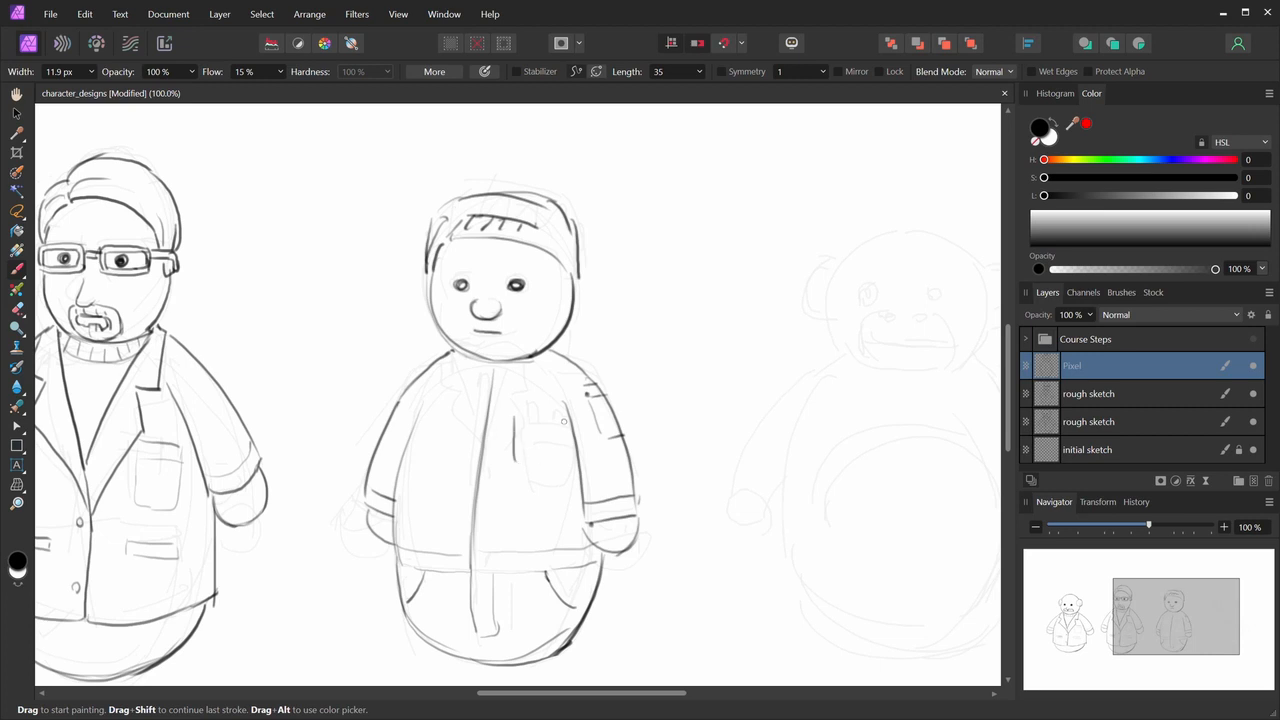
pyautogui.moveTo(562, 414)
pyautogui.mouseDown()
pyautogui.moveTo(548, 465)
pyautogui.moveTo(514, 466)
pyautogui.mouseUp()
pyautogui.moveTo(513, 414)
pyautogui.mouseDown()
pyautogui.moveTo(561, 419)
pyautogui.moveTo(537, 421)
pyautogui.mouseUp()
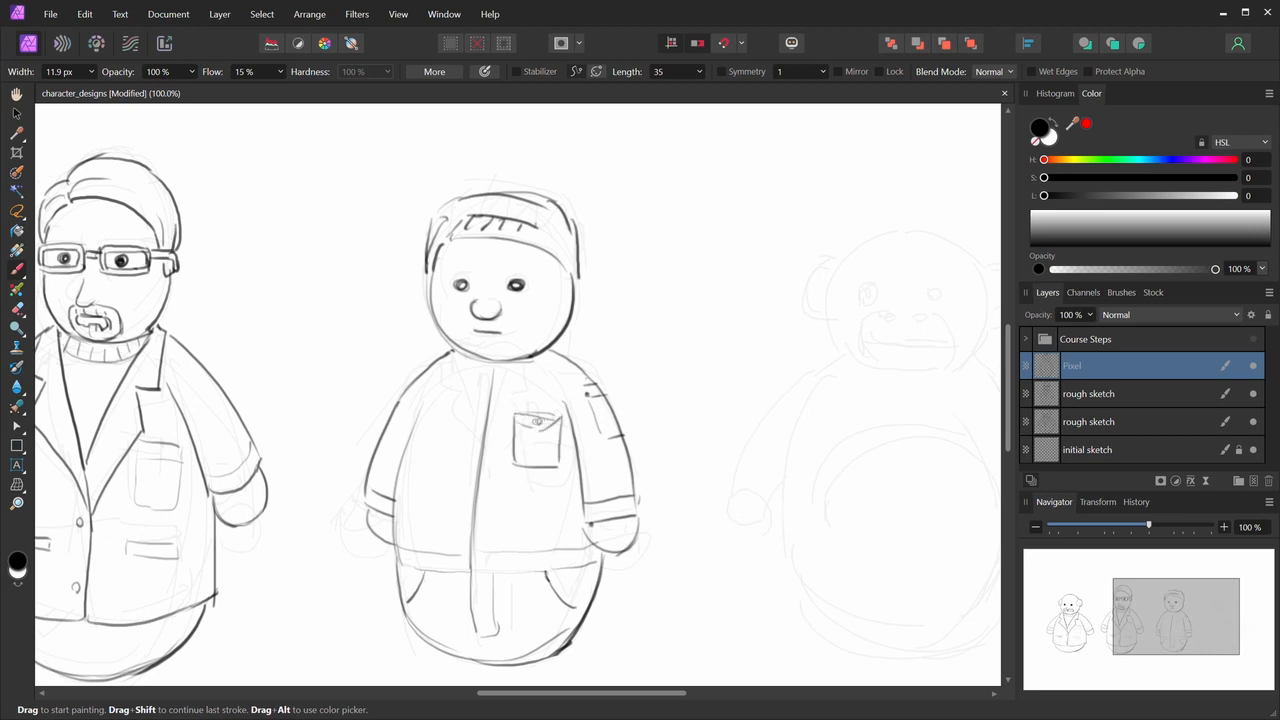
# - Finish the third figure's clothing details with a matching chest pocket, a pointed collar, a toothed zip and a firmer fly line
pyautogui.moveTo(446, 446); pyautogui.dragTo(474, 451)
pyautogui.moveTo(481, 405)
pyautogui.mouseDown()
pyautogui.moveTo(474, 450)
pyautogui.moveTo(483, 402)
pyautogui.moveTo(464, 409)
pyautogui.moveTo(500, 380)
pyautogui.moveTo(472, 368)
pyautogui.mouseUp()
pyautogui.moveTo(522, 382)
pyautogui.mouseDown()
pyautogui.moveTo(558, 385)
pyautogui.moveTo(514, 386)
pyautogui.moveTo(507, 402)
pyautogui.moveTo(508, 390)
pyautogui.moveTo(484, 562)
pyautogui.mouseUp()
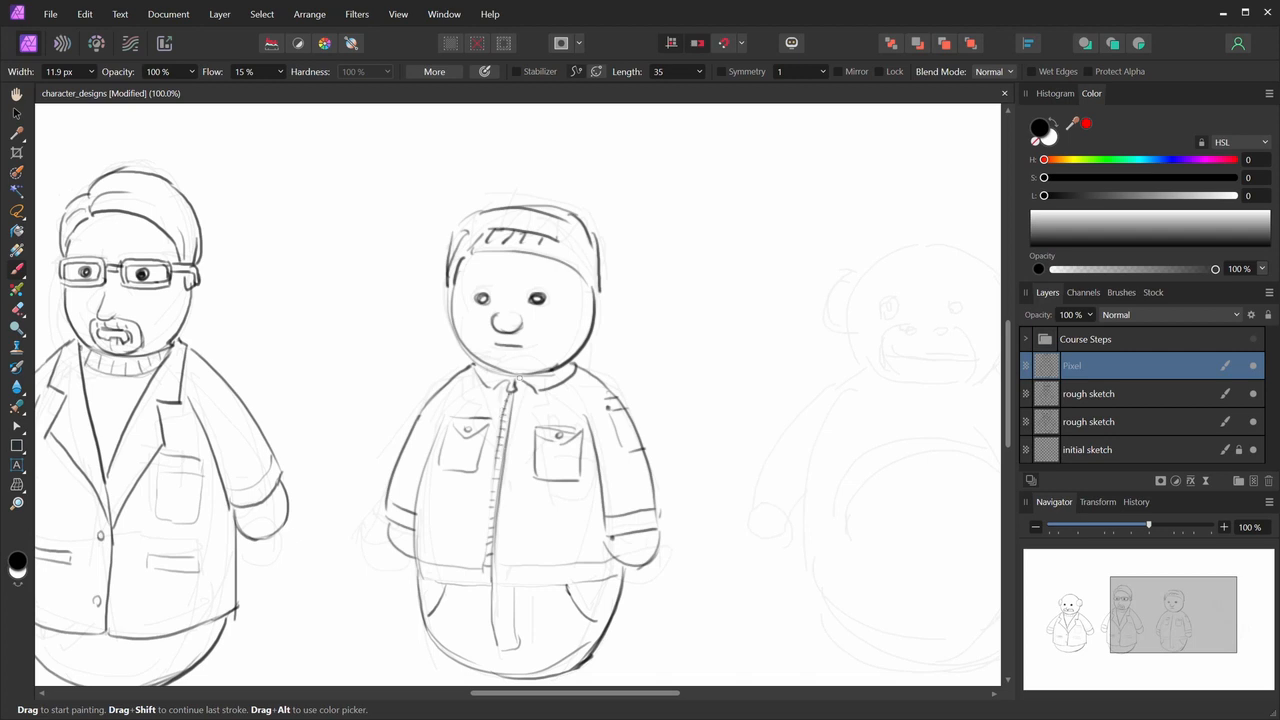
pyautogui.scroll(-3, 496, 400)
pyautogui.moveTo(495, 456); pyautogui.dragTo(501, 509)
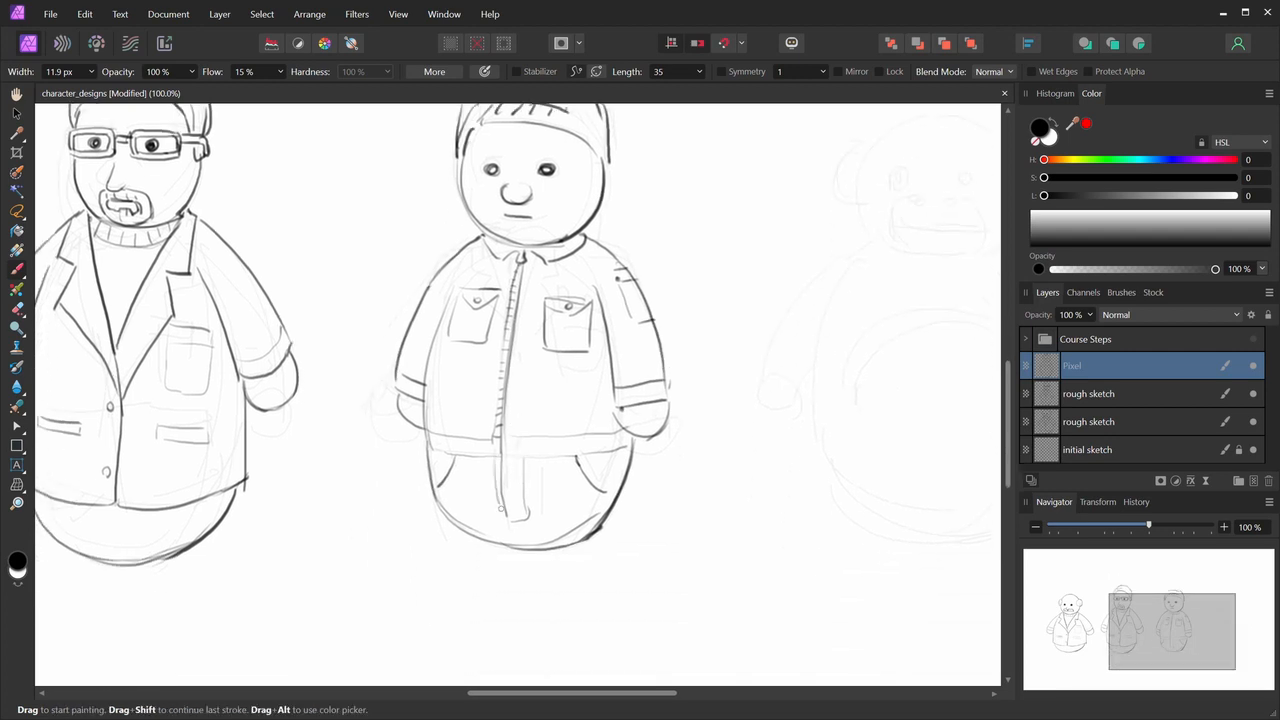
# - Extend the third figure's toothed zip down past the jacket hem and over the trouser fly
pyautogui.moveTo(499, 439); pyautogui.dragTo(477, 548)
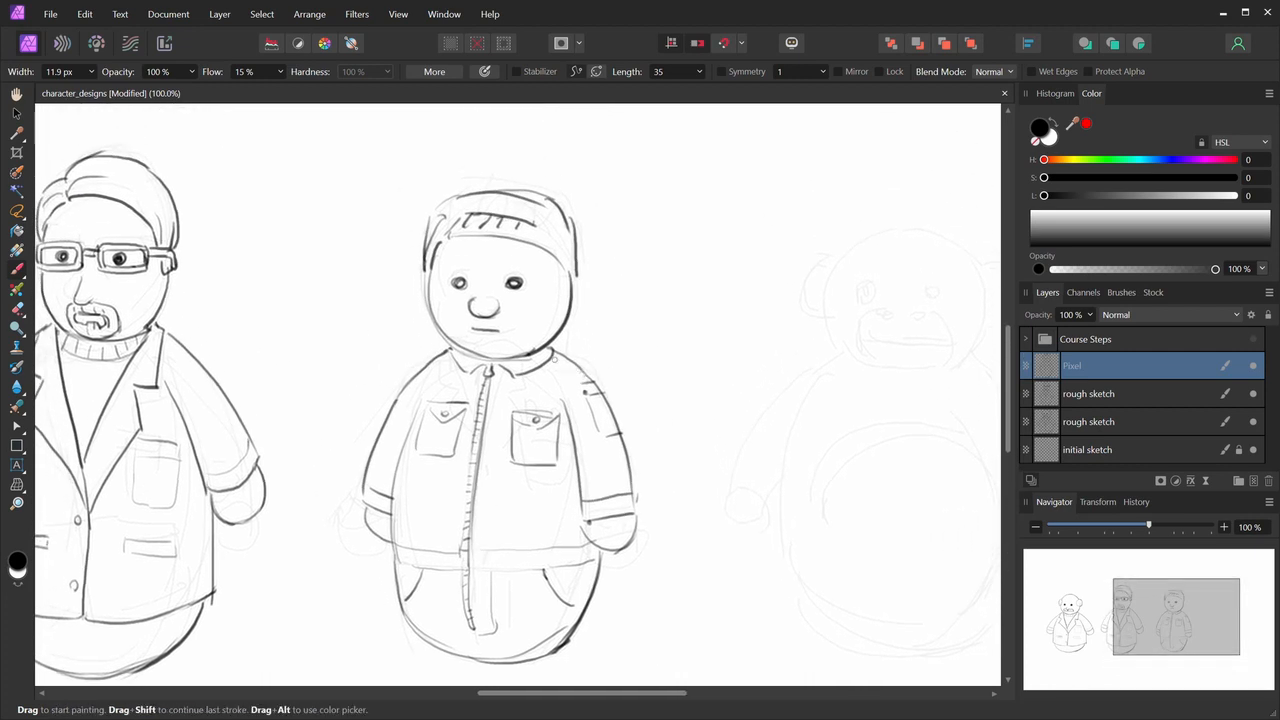
pyautogui.moveTo(574, 360); pyautogui.dragTo(561, 381)
pyautogui.moveTo(433, 364); pyautogui.dragTo(423, 403)
pyautogui.moveTo(511, 545); pyautogui.dragTo(514, 622)
pyautogui.moveTo(537, 475); pyautogui.dragTo(988, 444)
# - Erase the third figure's woollen cap with an enlarged eraser and return to the Paint Brush with black
pyautogui.moveTo(893, 394)
pyautogui.mouseDown()
pyautogui.moveTo(470, 442)
pyautogui.moveTo(531, 412)
pyautogui.moveTo(512, 358)
pyautogui.moveTo(537, 353)
pyautogui.moveTo(548, 304)
pyautogui.moveTo(537, 286)
pyautogui.moveTo(586, 312)
pyautogui.mouseUp()
pyautogui.press('e')
pyautogui.press(']')
pyautogui.press(']')
pyautogui.moveTo(498, 316)
pyautogui.mouseDown()
pyautogui.moveTo(511, 310)
pyautogui.moveTo(496, 274)
pyautogui.mouseUp()
pyautogui.press('v')
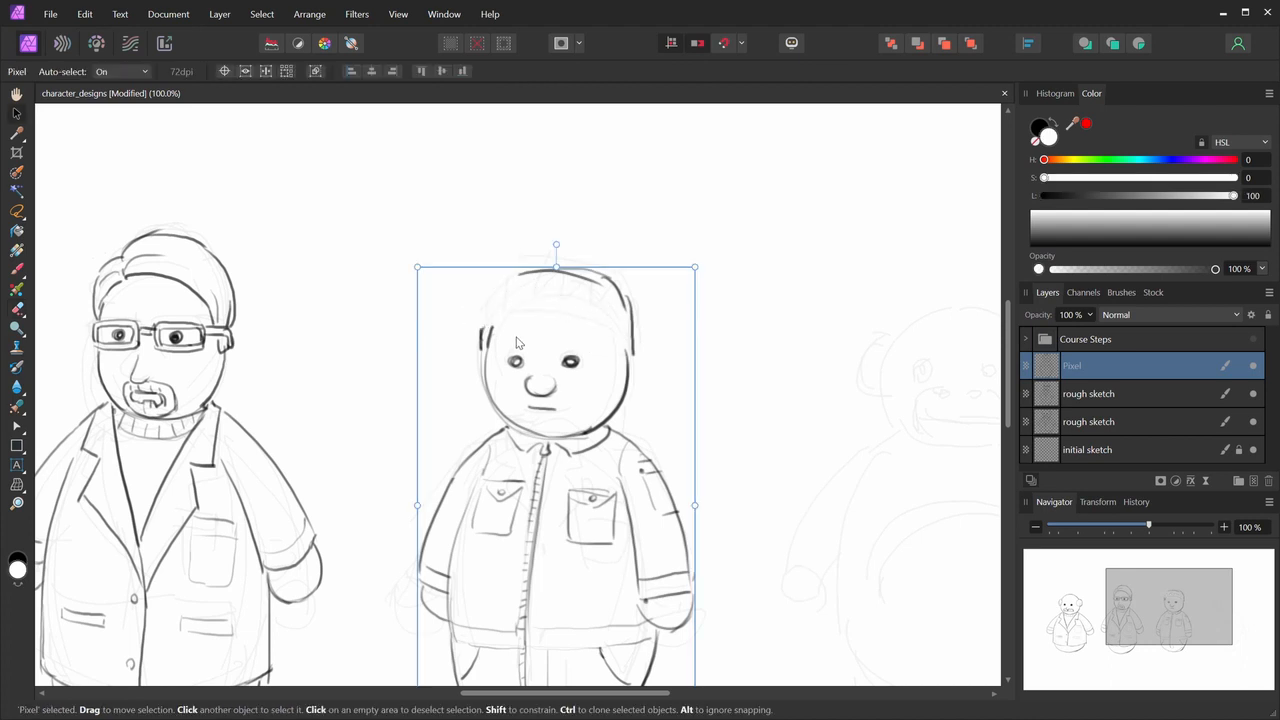
pyautogui.press('b')
pyautogui.press('x')
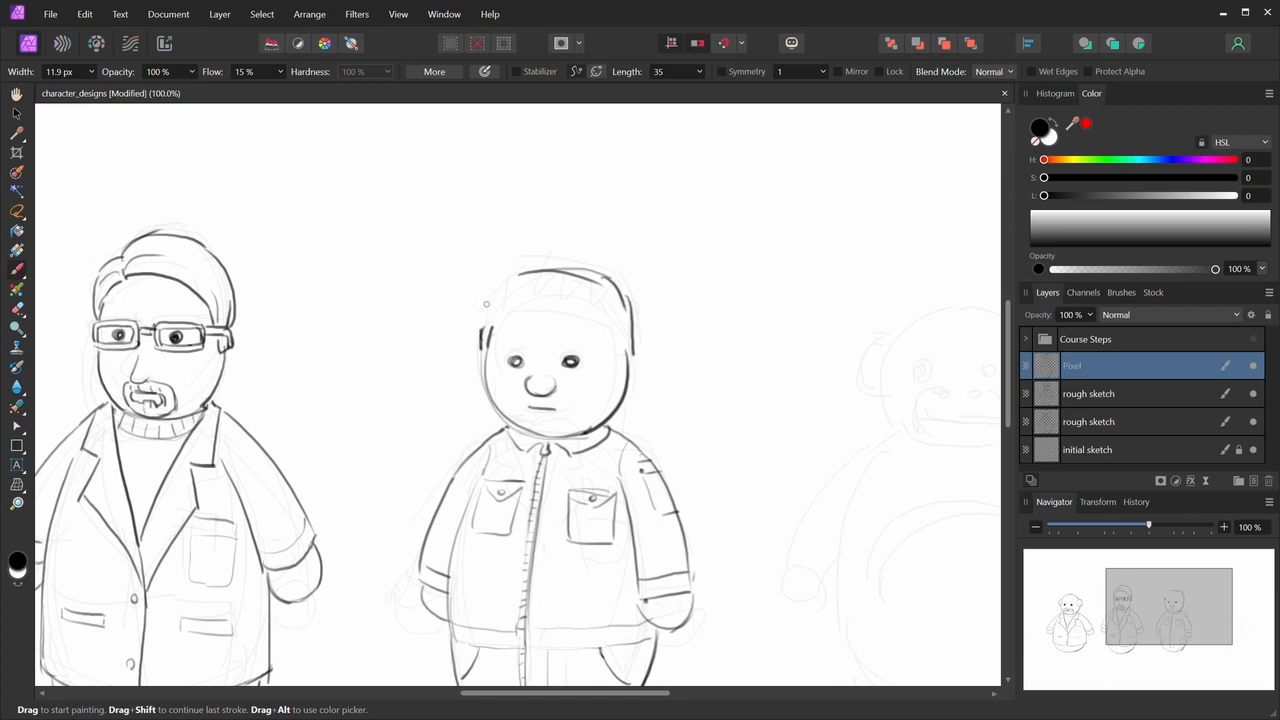
# - Draw the third figure's hair outline around the head with a parted, uneven hairline and short sideburns
pyautogui.moveTo(481, 334)
pyautogui.mouseDown()
pyautogui.moveTo(503, 290)
pyautogui.moveTo(544, 268)
pyautogui.moveTo(513, 283)
pyautogui.mouseUp()
pyautogui.press('e')
pyautogui.moveTo(524, 262)
pyautogui.mouseDown()
pyautogui.moveTo(575, 293)
pyautogui.moveTo(495, 344)
pyautogui.moveTo(513, 302)
pyautogui.moveTo(542, 298)
pyautogui.moveTo(613, 369)
pyautogui.moveTo(633, 342)
pyautogui.mouseUp()
pyautogui.press('v')
pyautogui.press('b')
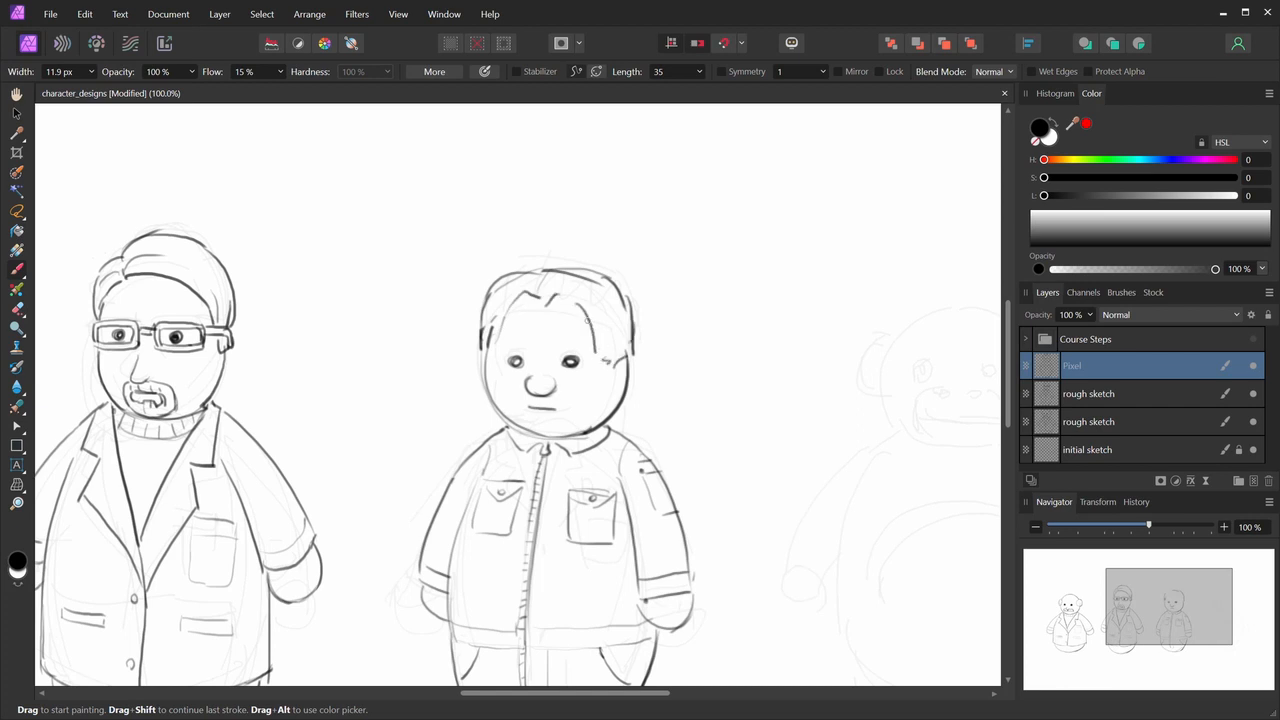
pyautogui.moveTo(546, 281); pyautogui.dragTo(486, 359)
pyautogui.moveTo(634, 315); pyautogui.dragTo(638, 362)
# - Draw a beard line across each of the third figure's cheeks and a rectangular outline around the mouth
pyautogui.moveTo(536, 396); pyautogui.dragTo(548, 387)
pyautogui.moveTo(630, 358)
pyautogui.mouseDown()
pyautogui.moveTo(626, 382)
pyautogui.moveTo(603, 395)
pyautogui.moveTo(522, 381)
pyautogui.moveTo(563, 400)
pyautogui.moveTo(536, 410)
pyautogui.moveTo(580, 410)
pyautogui.moveTo(572, 399)
pyautogui.moveTo(524, 410)
pyautogui.moveTo(517, 312)
pyautogui.moveTo(558, 356)
pyautogui.moveTo(565, 300)
pyautogui.moveTo(534, 347)
pyautogui.mouseUp()
pyautogui.press('space')
pyautogui.press('space')
pyautogui.press('space')
pyautogui.moveTo(565, 400); pyautogui.dragTo(600, 300)
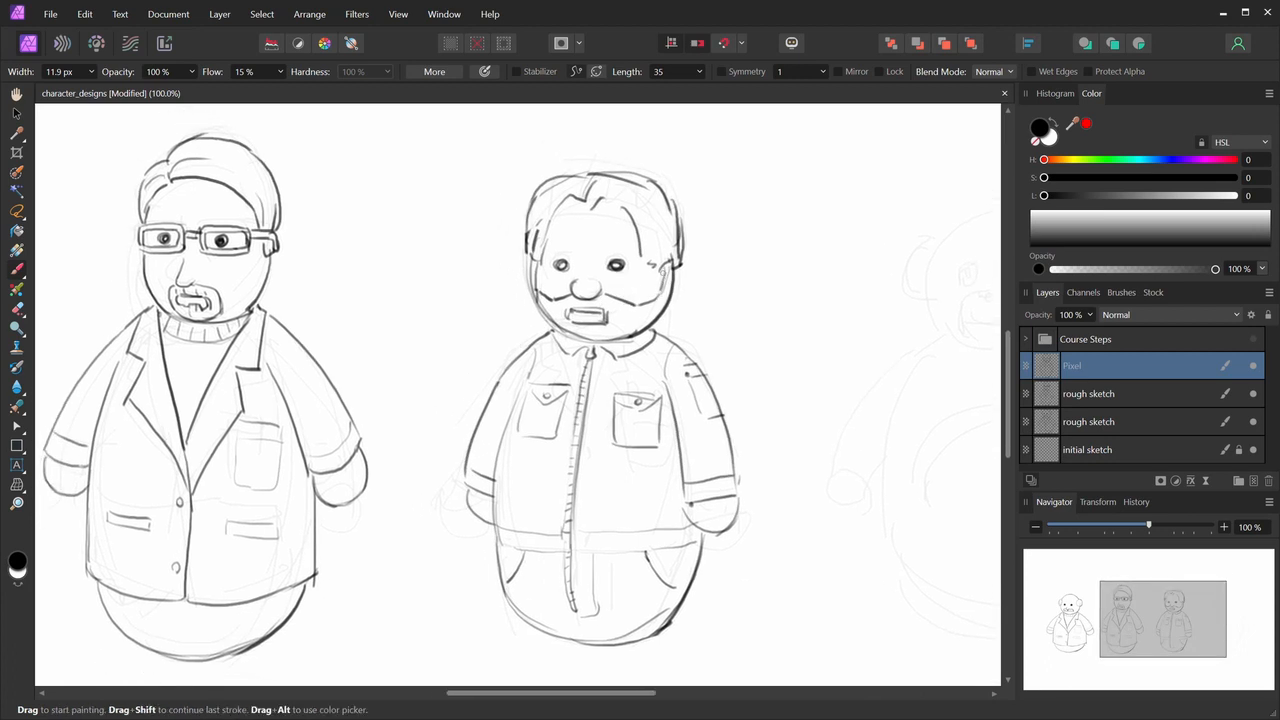
pyautogui.moveTo(615, 312)
pyautogui.mouseDown()
pyautogui.moveTo(578, 353)
pyautogui.moveTo(607, 316)
pyautogui.moveTo(600, 358)
pyautogui.mouseUp()
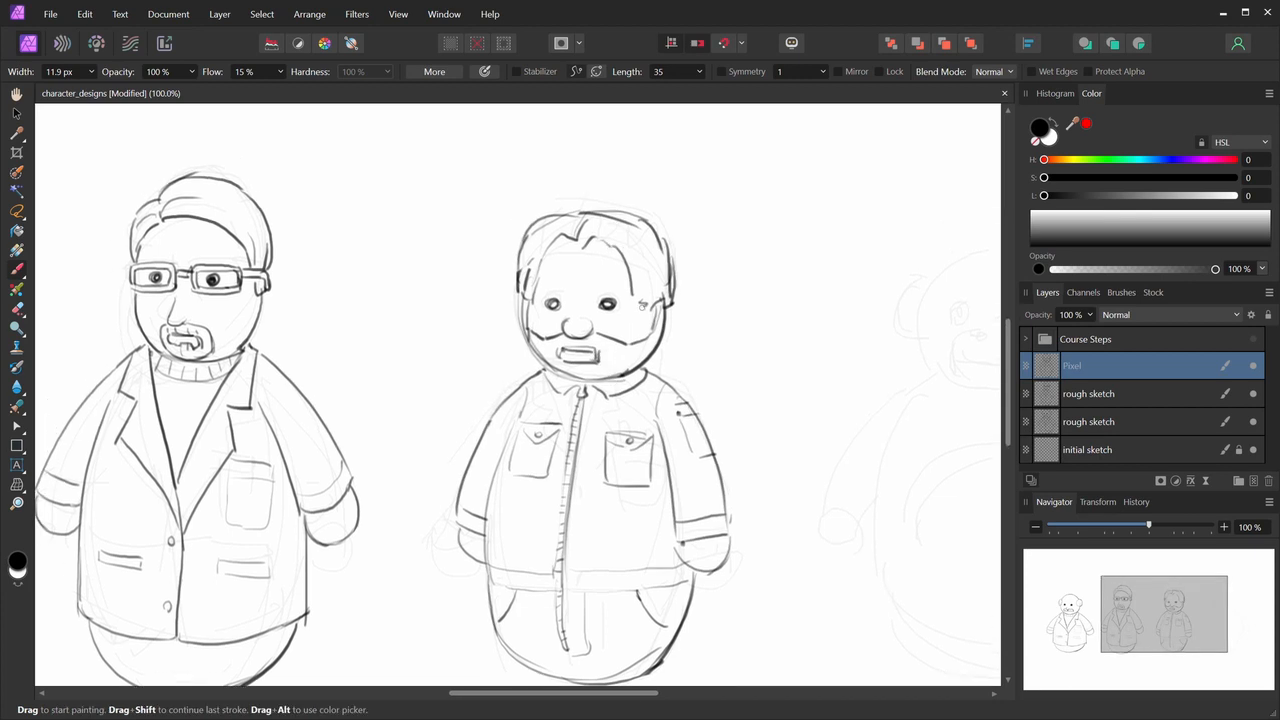
# - Add short jagged strands to the third figure's fringe above the forehead
pyautogui.moveTo(678, 410)
pyautogui.mouseDown()
pyautogui.moveTo(698, 362)
pyautogui.moveTo(740, 402)
pyautogui.moveTo(735, 393)
pyautogui.moveTo(722, 416)
pyautogui.mouseUp()
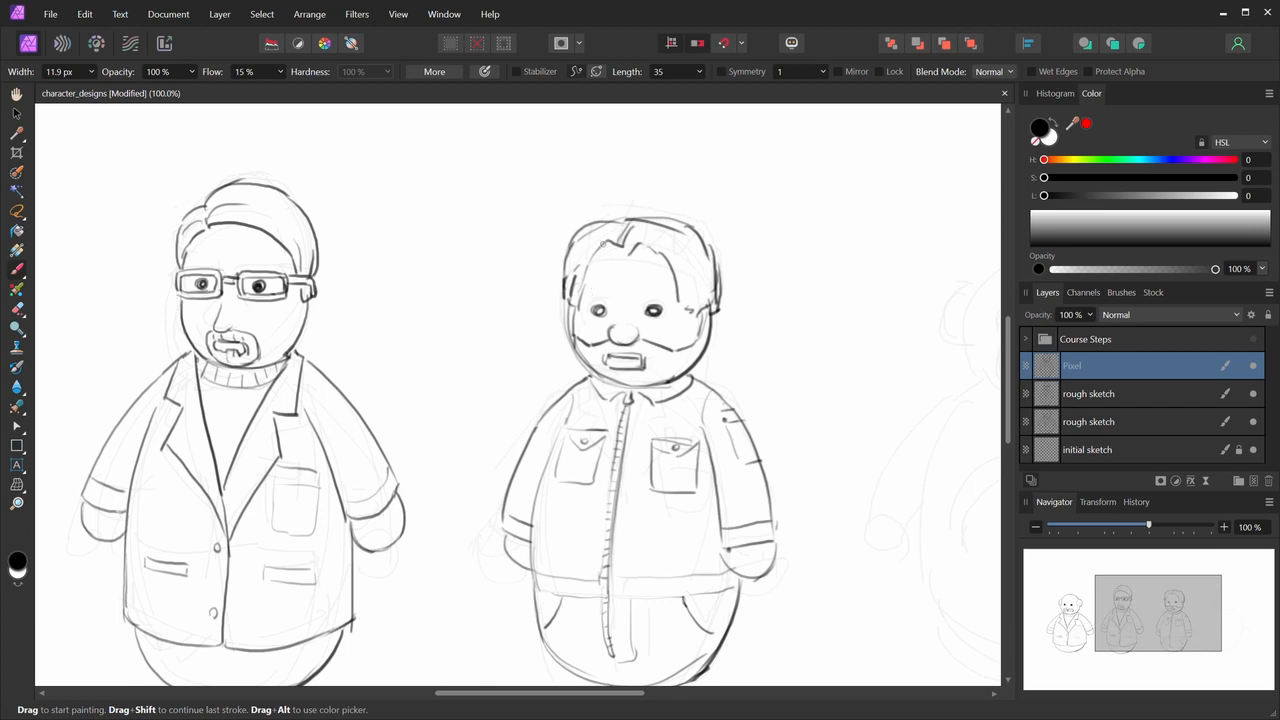
pyautogui.moveTo(612, 251)
pyautogui.mouseDown()
pyautogui.moveTo(667, 260)
pyautogui.moveTo(648, 257)
pyautogui.mouseUp()
pyautogui.press('space')
pyautogui.moveTo(676, 307)
pyautogui.mouseDown()
pyautogui.moveTo(588, 244)
pyautogui.moveTo(588, 133)
pyautogui.moveTo(591, 224)
pyautogui.mouseUp()
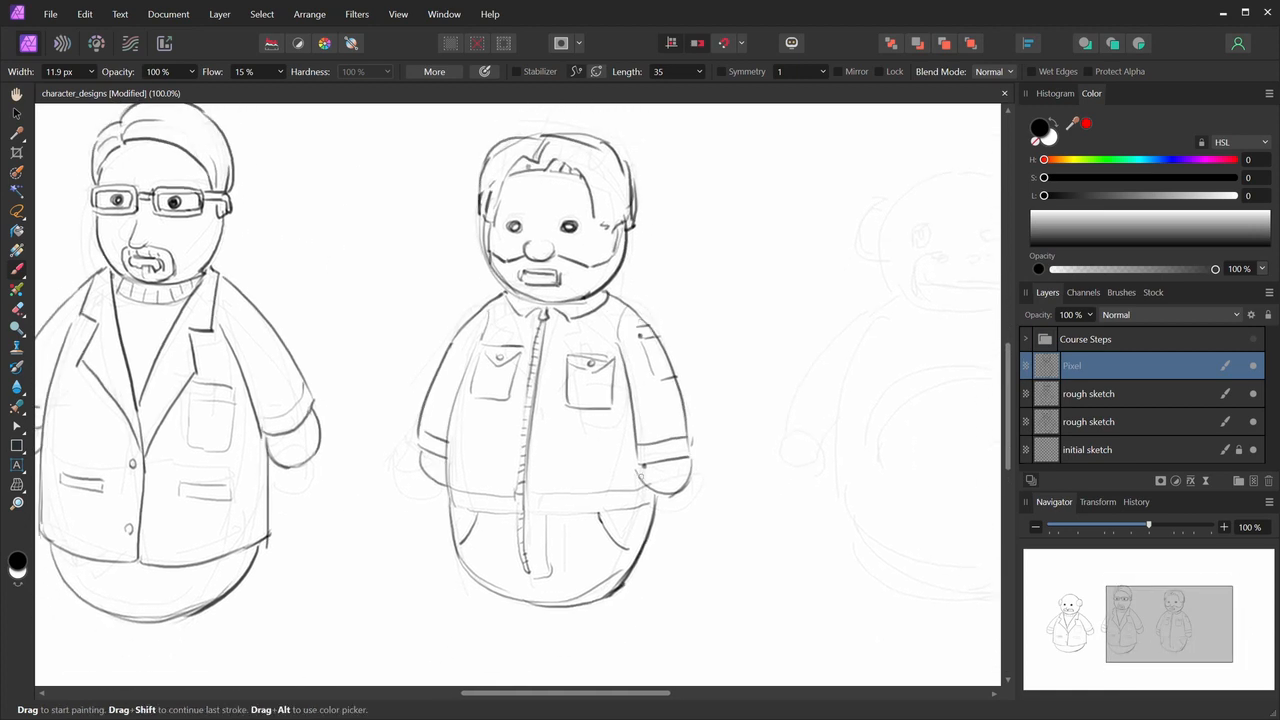
# - Add a new pixel layer for the fourth figure and check the previous layer's content by toggling its visibility
pyautogui.press('x')
pyautogui.hotkey('ctrl', '-')
pyautogui.moveTo(599, 409)
pyautogui.mouseDown()
pyautogui.moveTo(443, 397)
pyautogui.moveTo(514, 391)
pyautogui.moveTo(577, 406)
pyautogui.moveTo(546, 394)
pyautogui.moveTo(547, 369)
pyautogui.moveTo(589, 397)
pyautogui.moveTo(554, 387)
pyautogui.moveTo(597, 423)
pyautogui.mouseUp()
pyautogui.press('x')
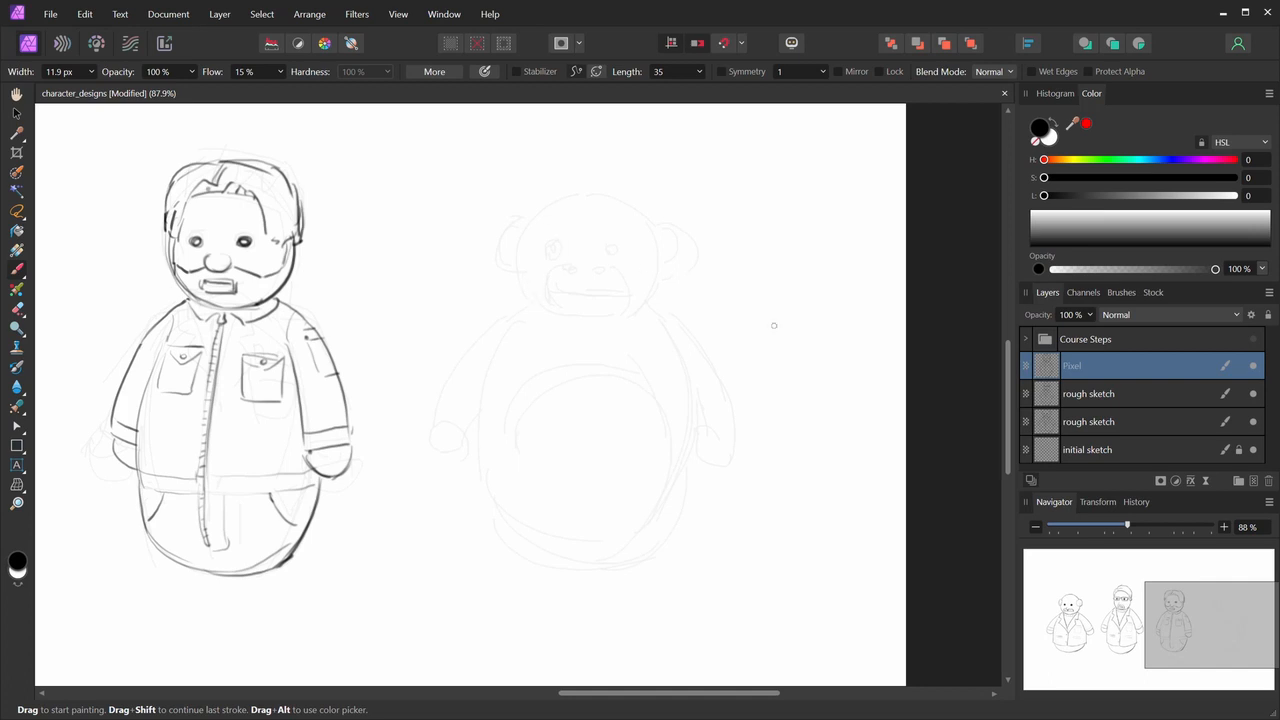
pyautogui.click(1253, 481)
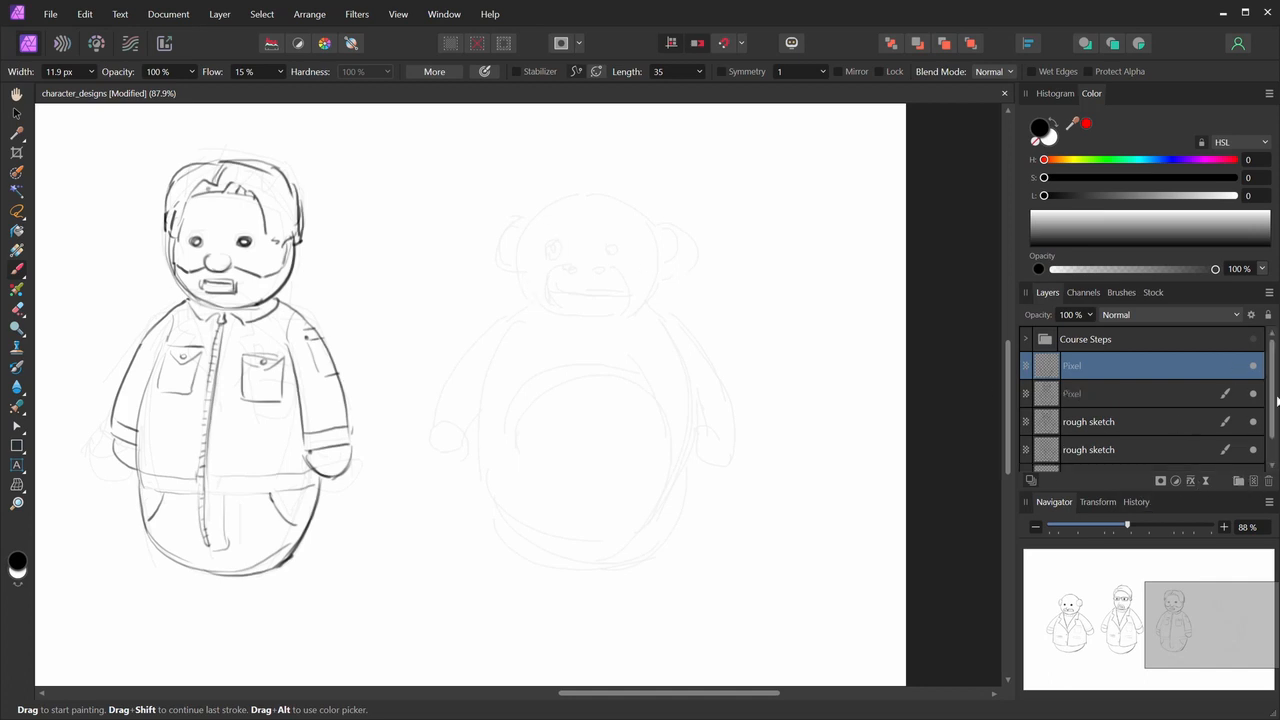
pyautogui.scroll(-1, 1271, 418)
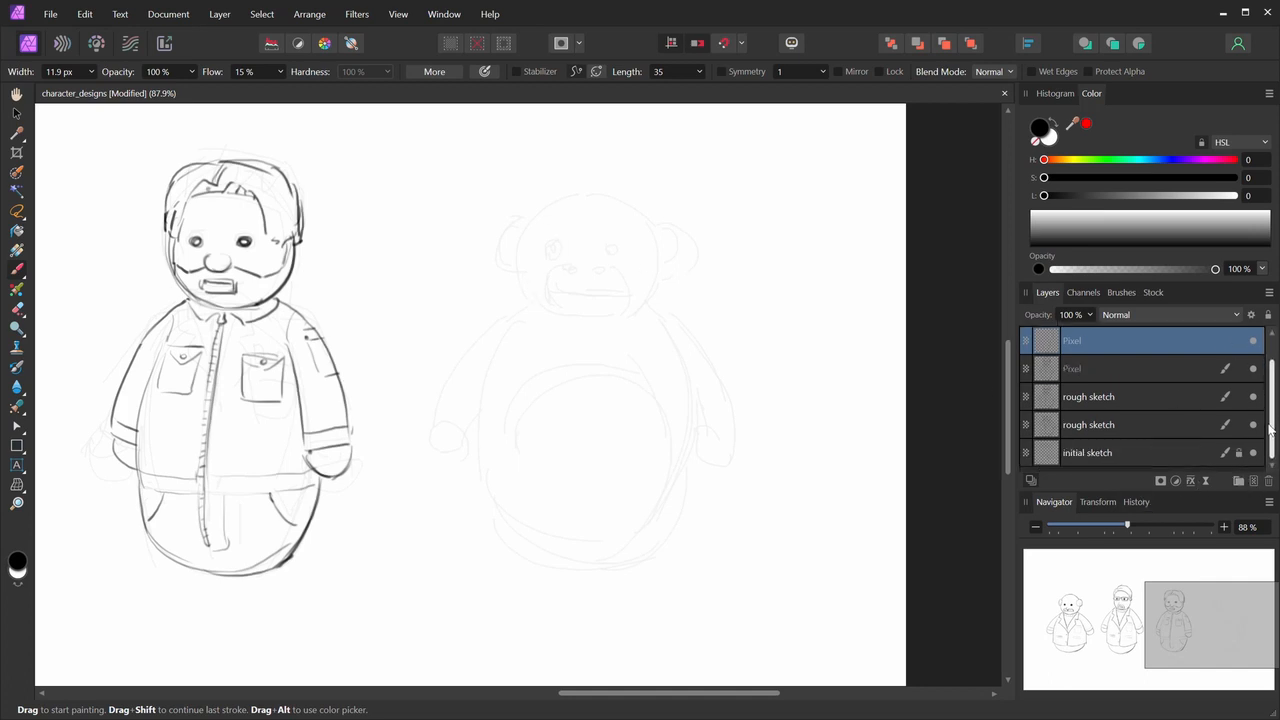
pyautogui.click(1253, 368)
pyautogui.click(1253, 368)
pyautogui.scroll(2, 523, 411)
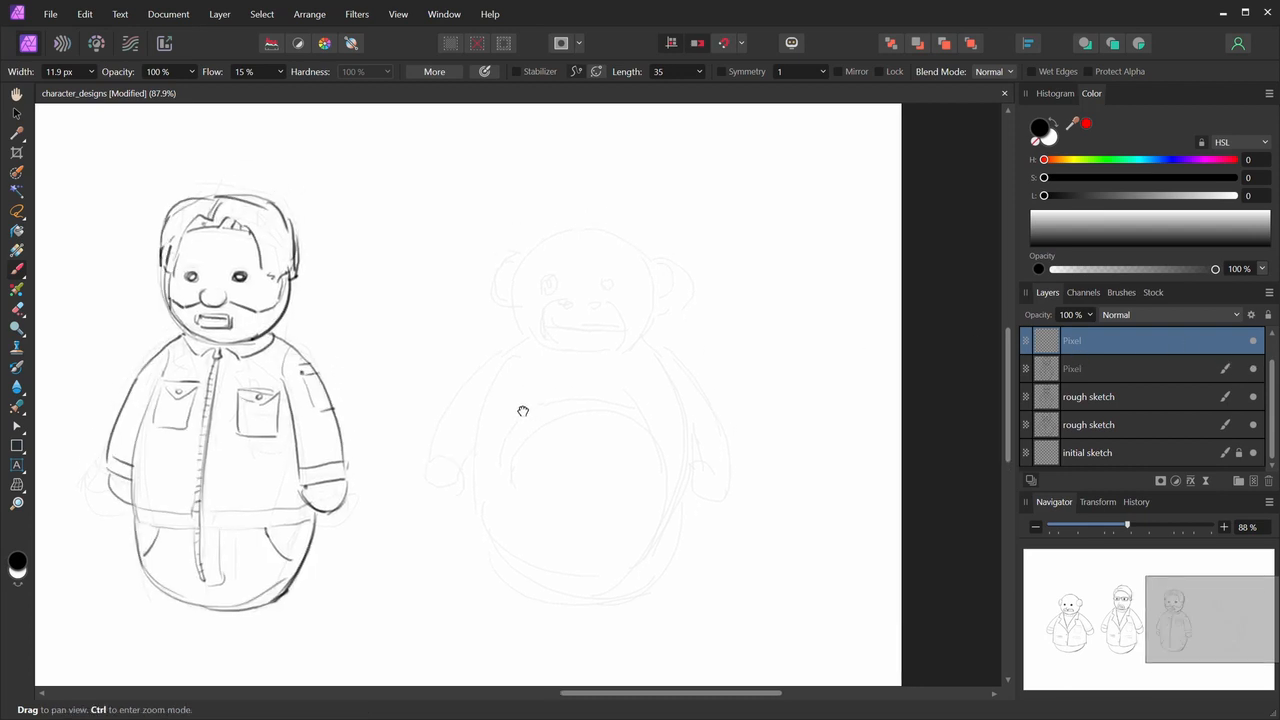
# - Draw the round head outline of the fourth figure, the monkey, over the faded guide
pyautogui.moveTo(518, 312); pyautogui.dragTo(534, 341)
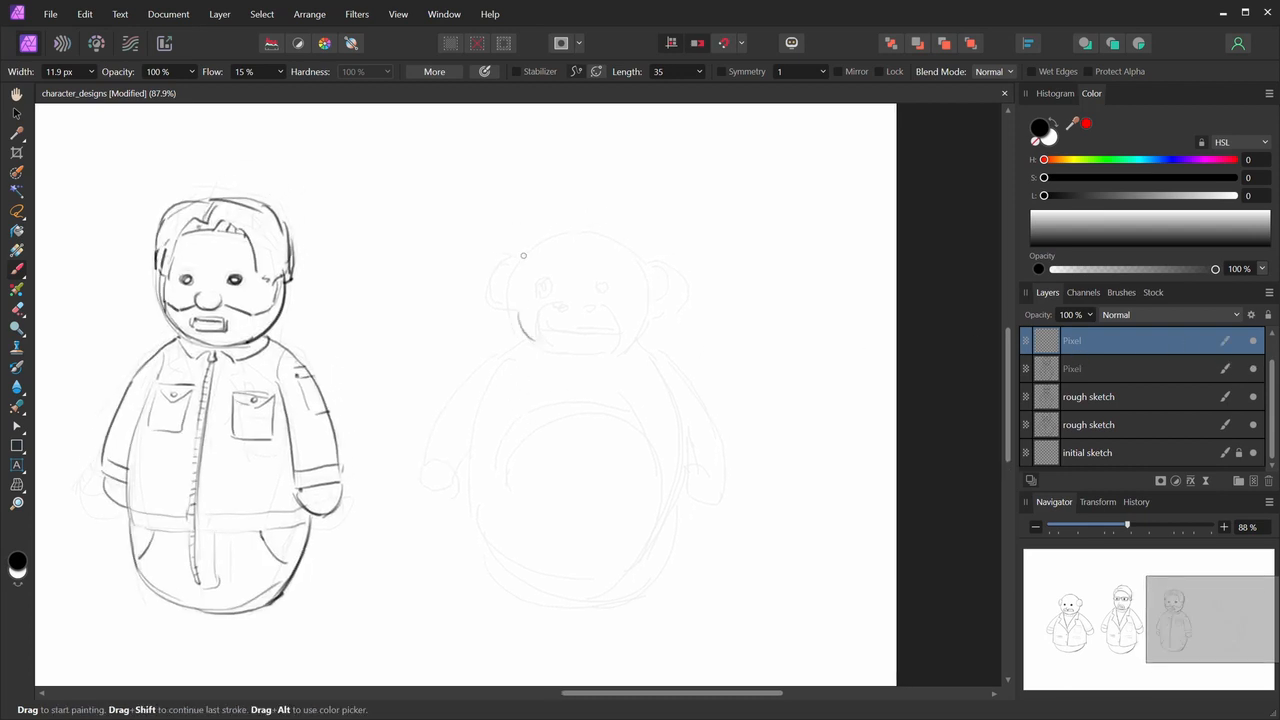
pyautogui.moveTo(527, 246); pyautogui.dragTo(594, 225)
pyautogui.moveTo(528, 249); pyautogui.dragTo(622, 245)
pyautogui.moveTo(647, 319); pyautogui.dragTo(636, 334)
# - Redo the first muzzle strokes and draw the monkey's rounded muzzle with nostrils, a wide mouth and both eyes
pyautogui.moveTo(550, 340)
pyautogui.mouseDown()
pyautogui.moveTo(534, 302)
pyautogui.moveTo(582, 299)
pyautogui.moveTo(612, 314)
pyautogui.moveTo(600, 304)
pyautogui.moveTo(617, 342)
pyautogui.moveTo(618, 319)
pyautogui.moveTo(608, 353)
pyautogui.moveTo(614, 330)
pyautogui.mouseUp()
pyautogui.hotkey('ctrl', 'z')
pyautogui.hotkey('ctrl', 'z')
pyautogui.hotkey('ctrl', 'z')
pyautogui.moveTo(541, 331)
pyautogui.mouseDown()
pyautogui.moveTo(571, 335)
pyautogui.moveTo(570, 307)
pyautogui.moveTo(598, 309)
pyautogui.moveTo(542, 289)
pyautogui.moveTo(614, 284)
pyautogui.moveTo(607, 292)
pyautogui.mouseUp()
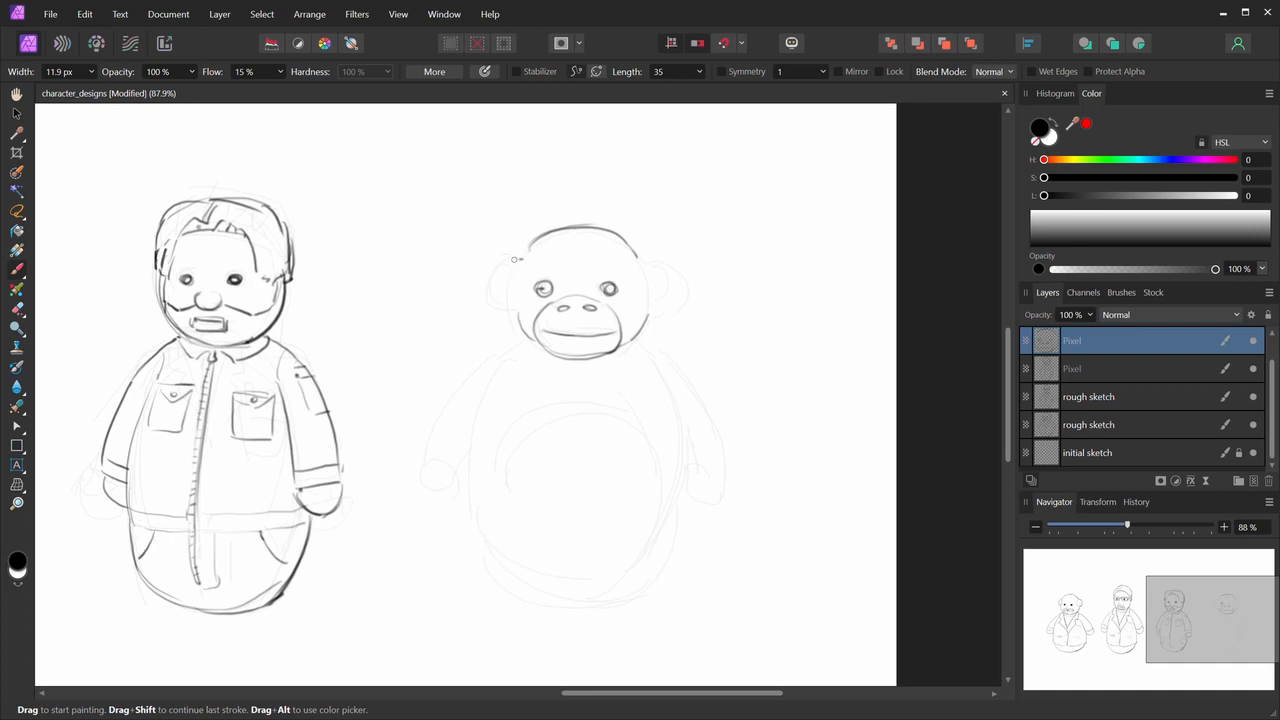
# - Draw the monkey's two outer ears, redoing stray strokes, and firm up both sides of the jaw
pyautogui.moveTo(516, 262); pyautogui.dragTo(502, 322)
pyautogui.hotkey('ctrl', 'z')
pyautogui.moveTo(518, 263)
pyautogui.mouseDown()
pyautogui.moveTo(487, 296)
pyautogui.moveTo(522, 314)
pyautogui.moveTo(532, 242)
pyautogui.mouseUp()
pyautogui.moveTo(647, 268)
pyautogui.mouseDown()
pyautogui.moveTo(672, 305)
pyautogui.moveTo(680, 281)
pyautogui.moveTo(648, 263)
pyautogui.moveTo(676, 300)
pyautogui.moveTo(650, 314)
pyautogui.moveTo(668, 311)
pyautogui.moveTo(687, 293)
pyautogui.moveTo(681, 273)
pyautogui.moveTo(644, 259)
pyautogui.mouseUp()
pyautogui.hotkey('ctrl', 'z')
pyautogui.moveTo(516, 306); pyautogui.dragTo(519, 311)
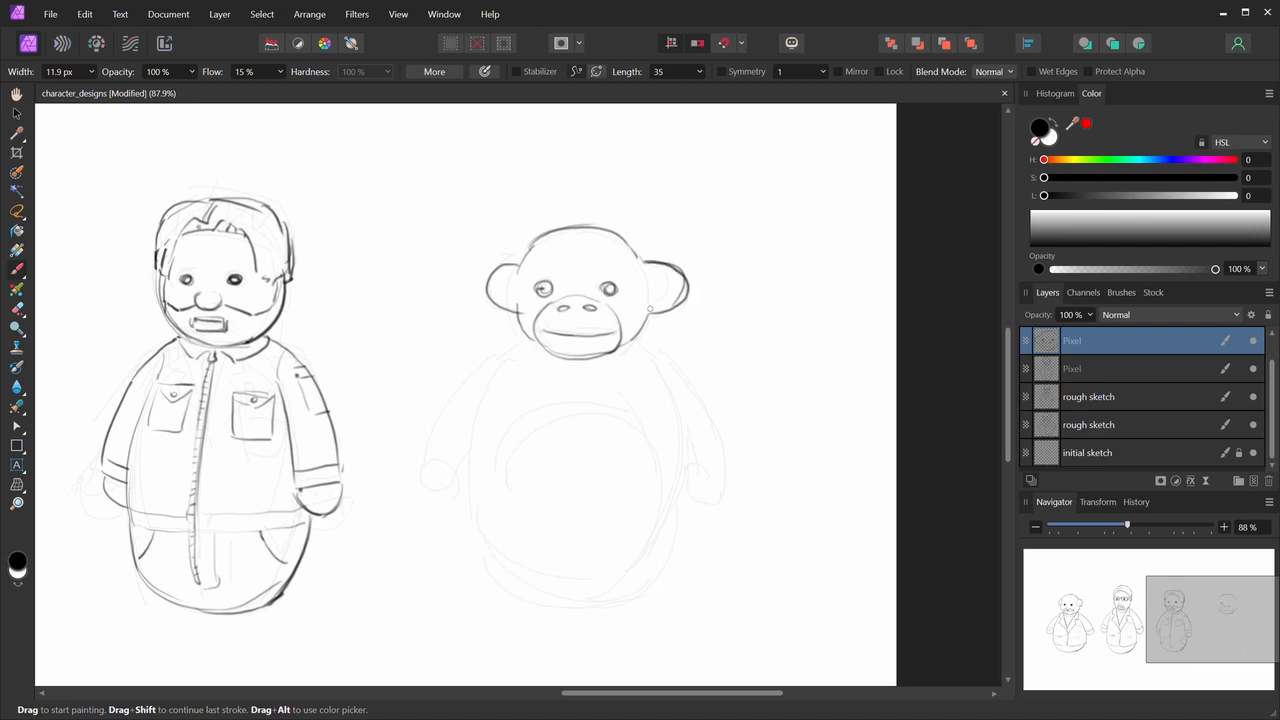
pyautogui.moveTo(650, 306); pyautogui.dragTo(634, 334)
# - Clean up around the monkey's ears, add an inner curve to each, and reinforce the head outline beside one ear
pyautogui.press('e')
pyautogui.press('b')
pyautogui.press('e')
pyautogui.press('b')
pyautogui.moveTo(515, 275); pyautogui.dragTo(509, 303)
pyautogui.moveTo(649, 275)
pyautogui.mouseDown()
pyautogui.moveTo(676, 298)
pyautogui.moveTo(652, 306)
pyautogui.mouseUp()
pyautogui.moveTo(517, 264); pyautogui.dragTo(555, 232)
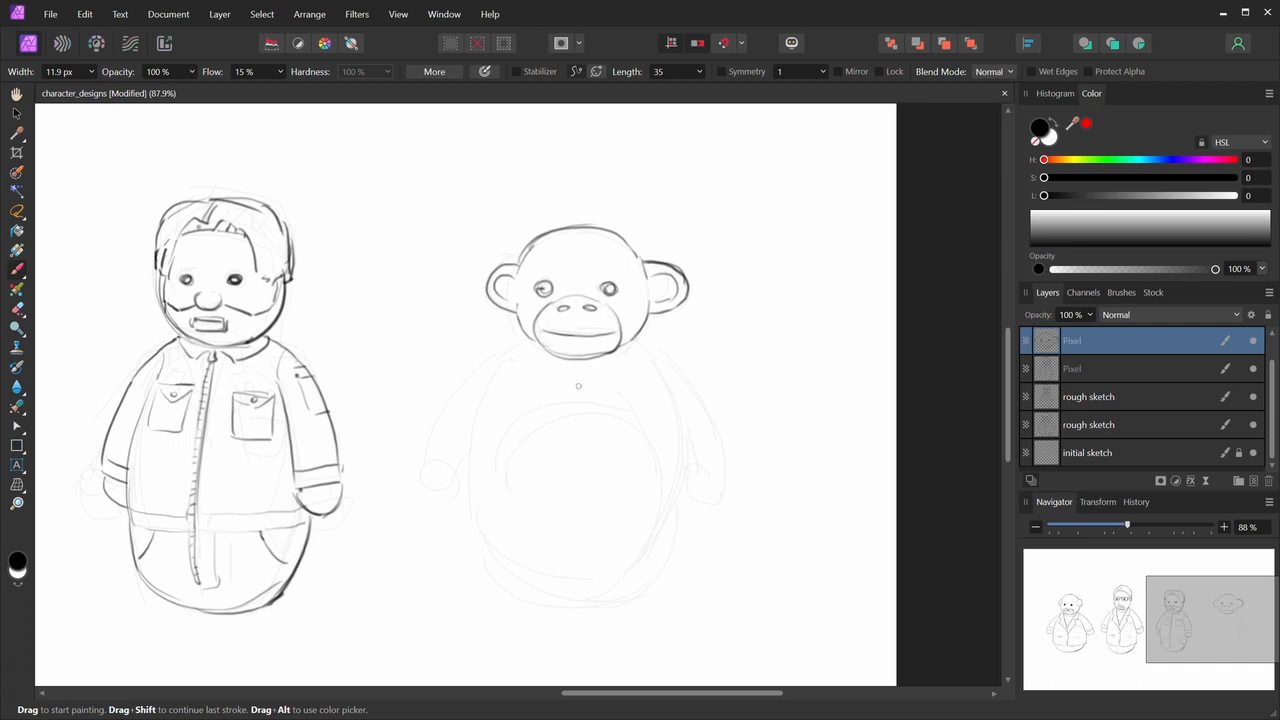
# - Darken the pupils in both of the monkey's eyes
pyautogui.moveTo(566, 405)
pyautogui.mouseDown()
pyautogui.moveTo(571, 337)
pyautogui.moveTo(554, 383)
pyautogui.mouseUp()
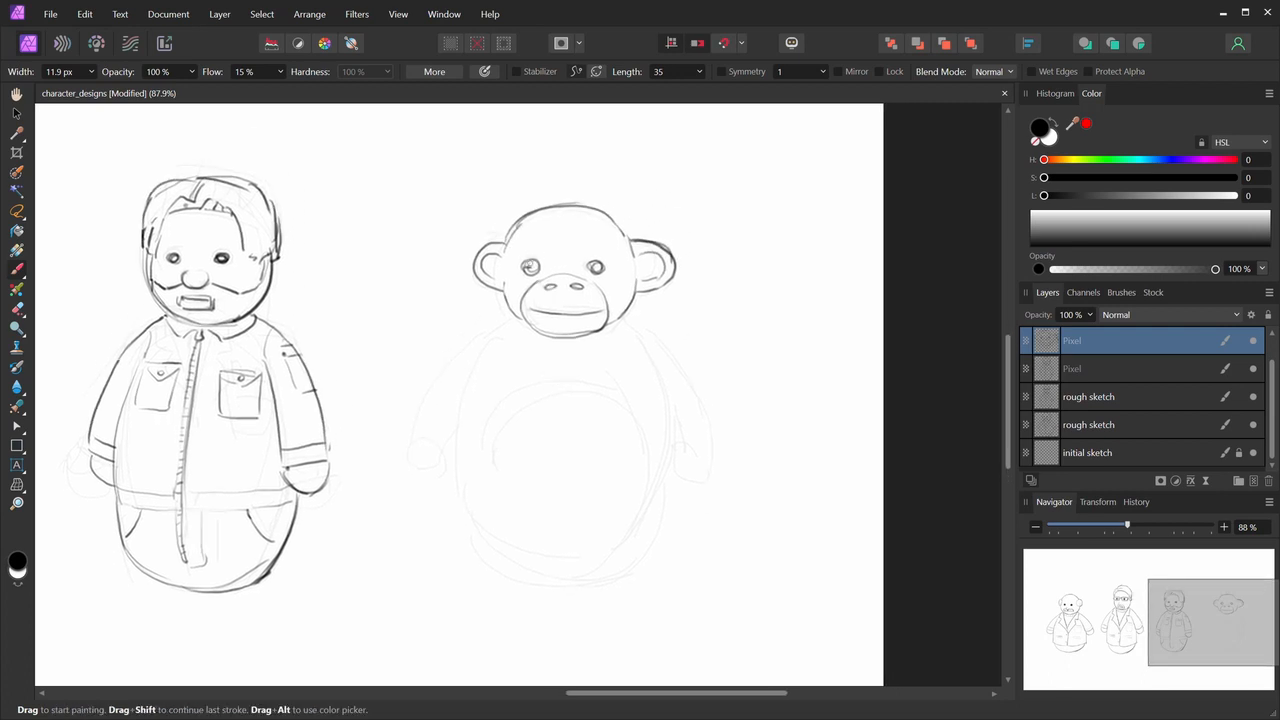
pyautogui.moveTo(530, 266); pyautogui.dragTo(599, 266)
pyautogui.moveTo(507, 380)
pyautogui.mouseDown()
pyautogui.moveTo(546, 366)
pyautogui.moveTo(555, 346)
pyautogui.mouseUp()
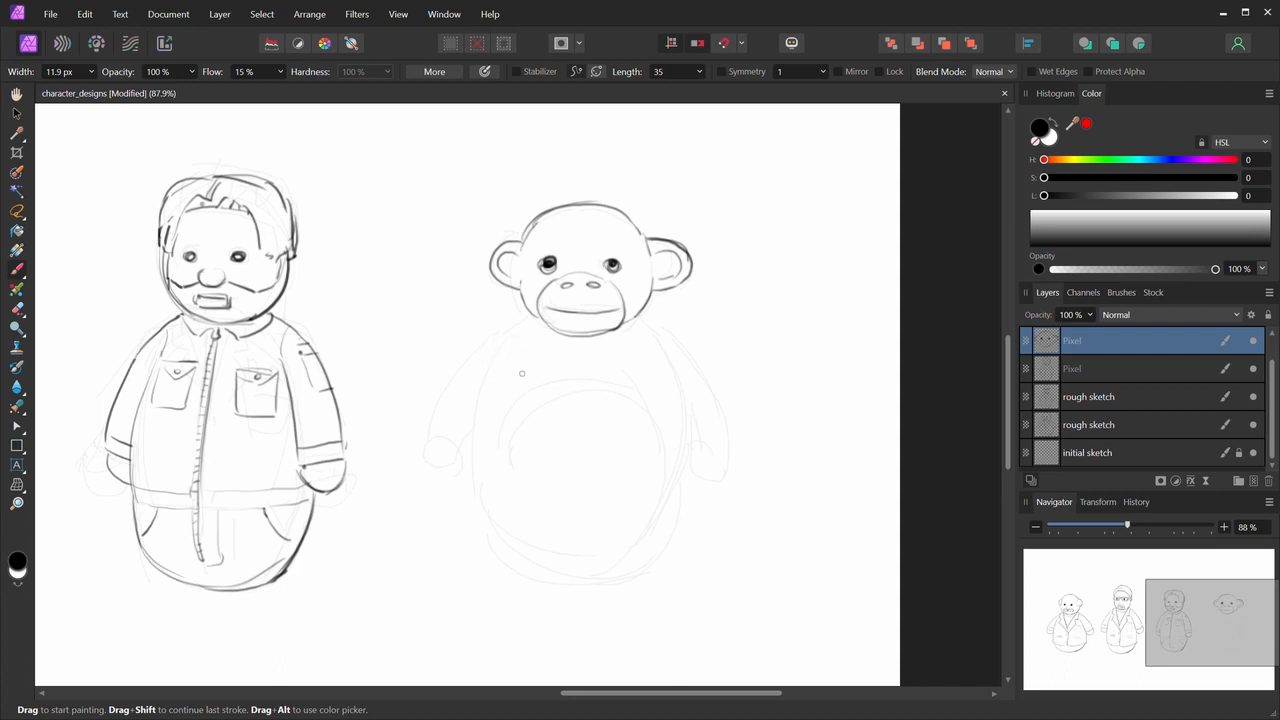
# - Draw the monkey's sloping shoulders and outer arms down to rounded hands, redoing each uneven arm line
pyautogui.moveTo(500, 366)
pyautogui.mouseDown()
pyautogui.moveTo(620, 374)
pyautogui.moveTo(482, 393)
pyautogui.moveTo(508, 357)
pyautogui.mouseUp()
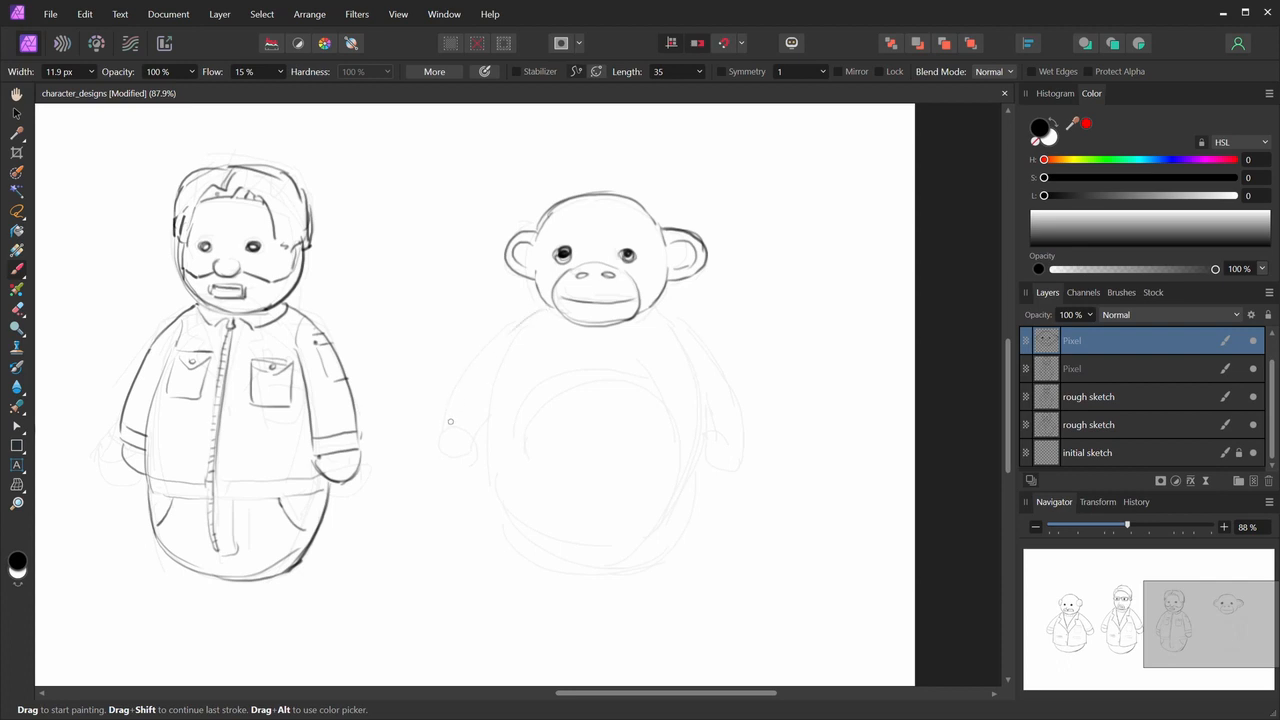
pyautogui.moveTo(449, 423); pyautogui.dragTo(512, 329)
pyautogui.hotkey('ctrl', 'z')
pyautogui.moveTo(450, 424)
pyautogui.mouseDown()
pyautogui.moveTo(496, 340)
pyautogui.moveTo(546, 306)
pyautogui.mouseUp()
pyautogui.moveTo(654, 304)
pyautogui.mouseDown()
pyautogui.moveTo(715, 354)
pyautogui.moveTo(740, 415)
pyautogui.mouseUp()
pyautogui.hotkey('ctrl', 'z')
pyautogui.moveTo(665, 316); pyautogui.dragTo(740, 420)
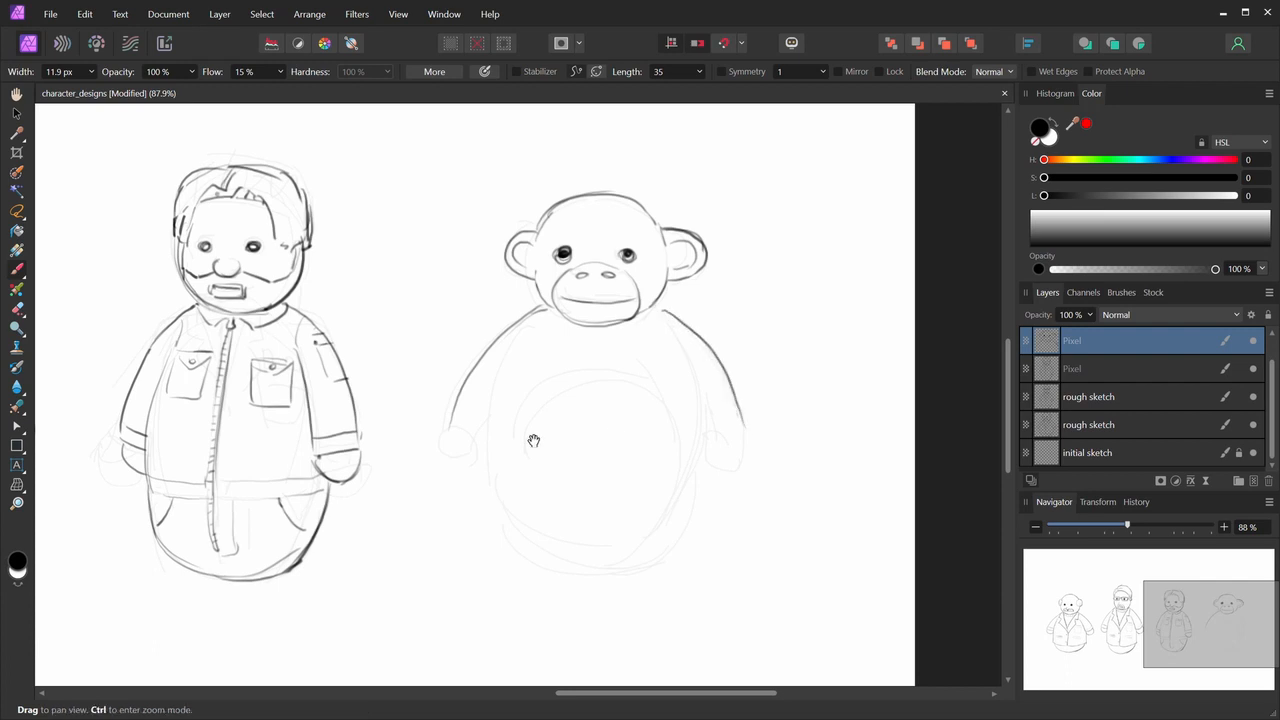
pyautogui.moveTo(518, 440)
pyautogui.mouseDown()
pyautogui.moveTo(633, 473)
pyautogui.moveTo(515, 432)
pyautogui.moveTo(440, 470)
pyautogui.mouseUp()
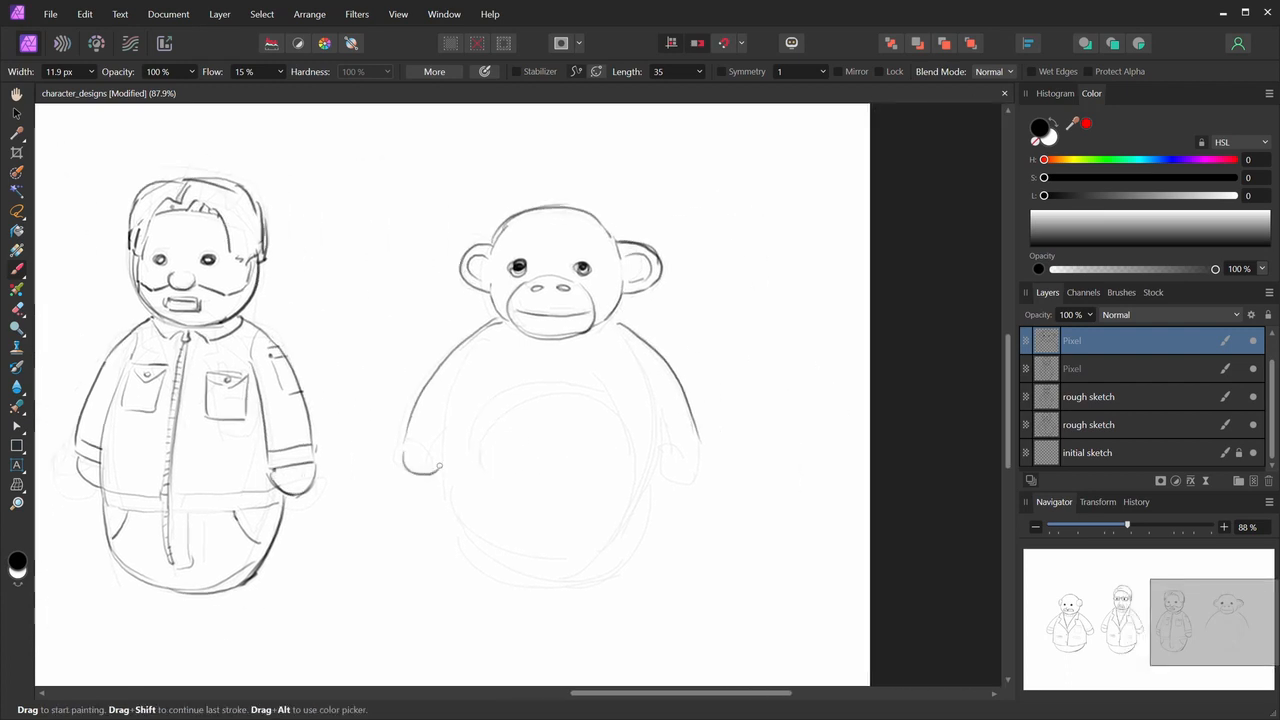
pyautogui.moveTo(660, 448)
pyautogui.mouseDown()
pyautogui.moveTo(672, 478)
pyautogui.moveTo(700, 450)
pyautogui.mouseUp()
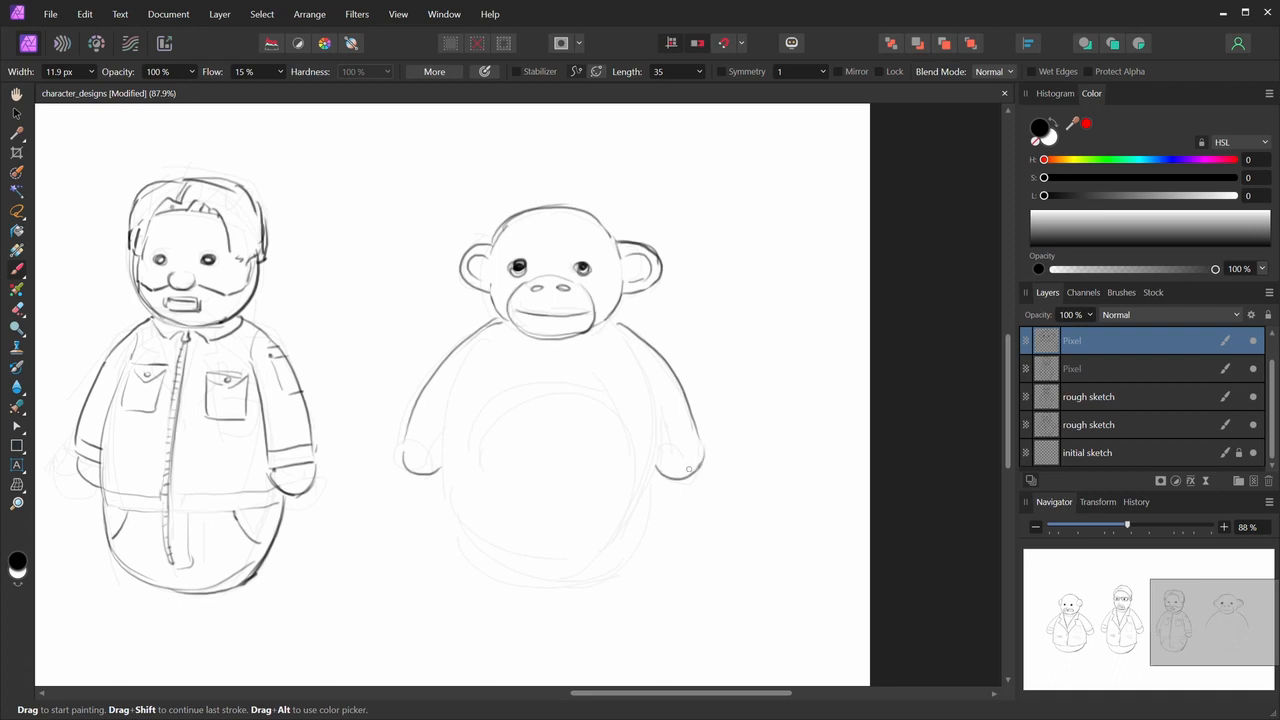
# - Draw a layered collar around the monkey's neck and a short narrow placket below it
pyautogui.moveTo(510, 336); pyautogui.dragTo(592, 343)
pyautogui.moveTo(507, 336)
pyautogui.mouseDown()
pyautogui.moveTo(567, 351)
pyautogui.moveTo(614, 330)
pyautogui.mouseUp()
pyautogui.moveTo(496, 326)
pyautogui.mouseDown()
pyautogui.moveTo(566, 351)
pyautogui.moveTo(620, 324)
pyautogui.moveTo(492, 324)
pyautogui.moveTo(502, 318)
pyautogui.mouseUp()
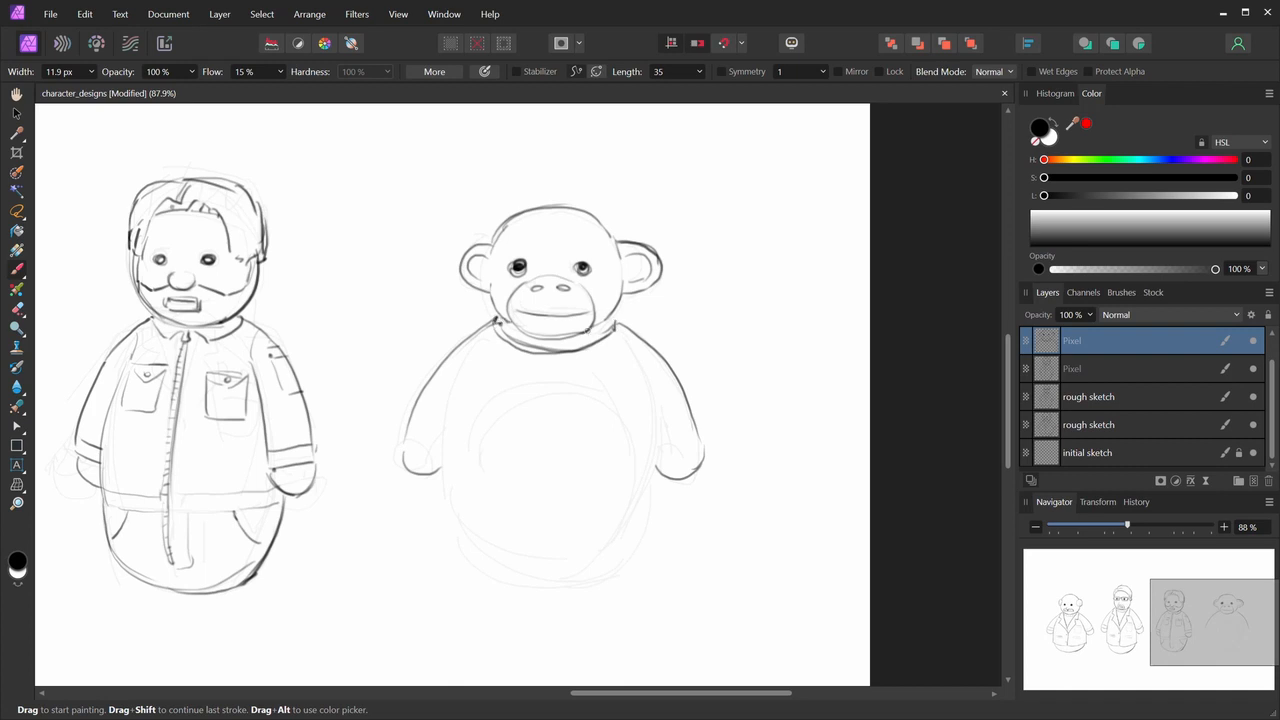
pyautogui.moveTo(587, 331); pyautogui.dragTo(615, 325)
pyautogui.moveTo(499, 320)
pyautogui.mouseDown()
pyautogui.moveTo(560, 390)
pyautogui.moveTo(544, 390)
pyautogui.moveTo(561, 356)
pyautogui.moveTo(563, 395)
pyautogui.mouseUp()
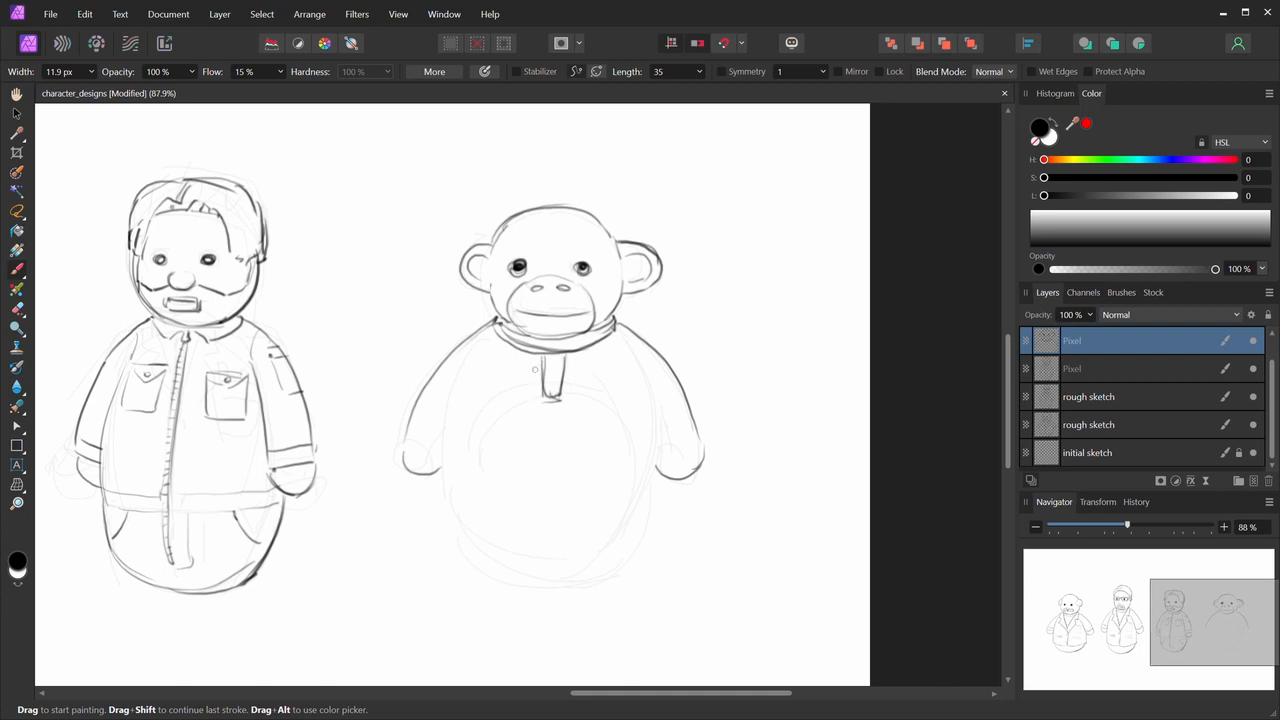
# - Draw the sides of the monkey's jacket inside the arms, plus a cuff line and double band on each sleeve
pyautogui.moveTo(477, 348); pyautogui.dragTo(446, 466)
pyautogui.moveTo(621, 363); pyautogui.dragTo(651, 468)
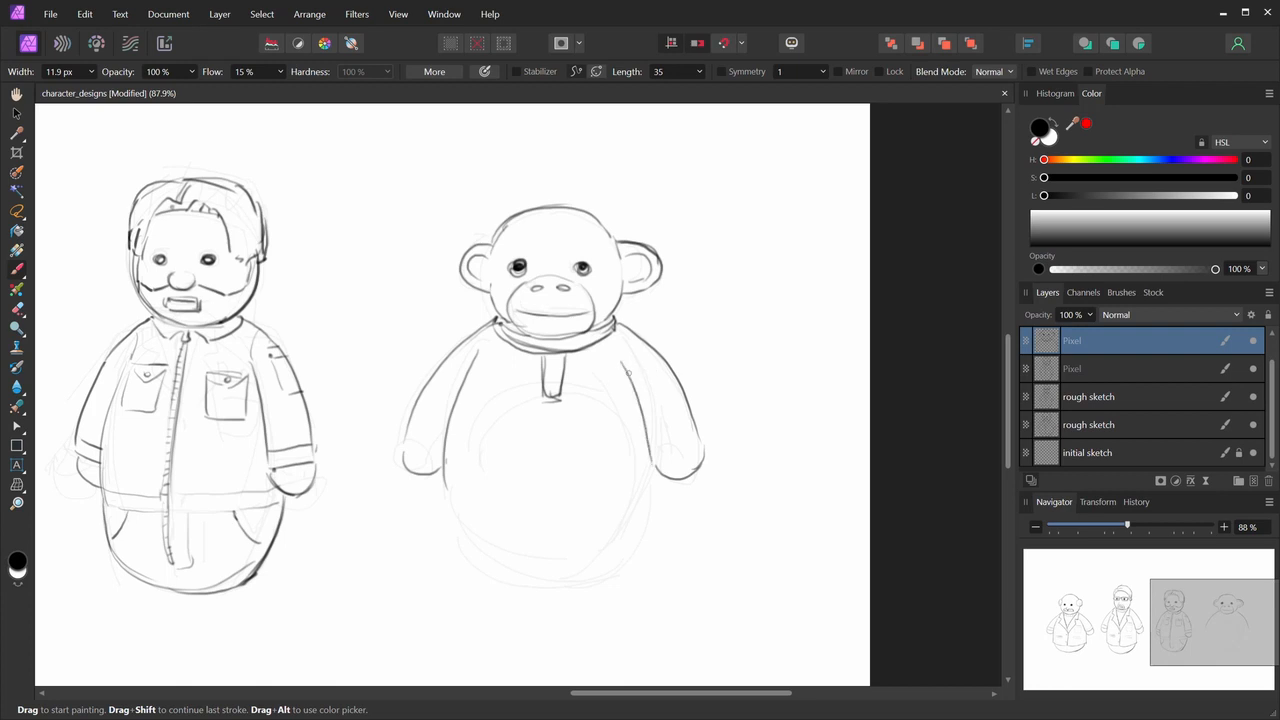
pyautogui.moveTo(622, 340); pyautogui.dragTo(627, 361)
pyautogui.moveTo(408, 436); pyautogui.dragTo(446, 450)
pyautogui.moveTo(426, 398)
pyautogui.mouseDown()
pyautogui.moveTo(452, 409)
pyautogui.moveTo(457, 390)
pyautogui.mouseUp()
pyautogui.moveTo(641, 384)
pyautogui.mouseDown()
pyautogui.moveTo(680, 396)
pyautogui.moveTo(690, 416)
pyautogui.moveTo(682, 408)
pyautogui.mouseUp()
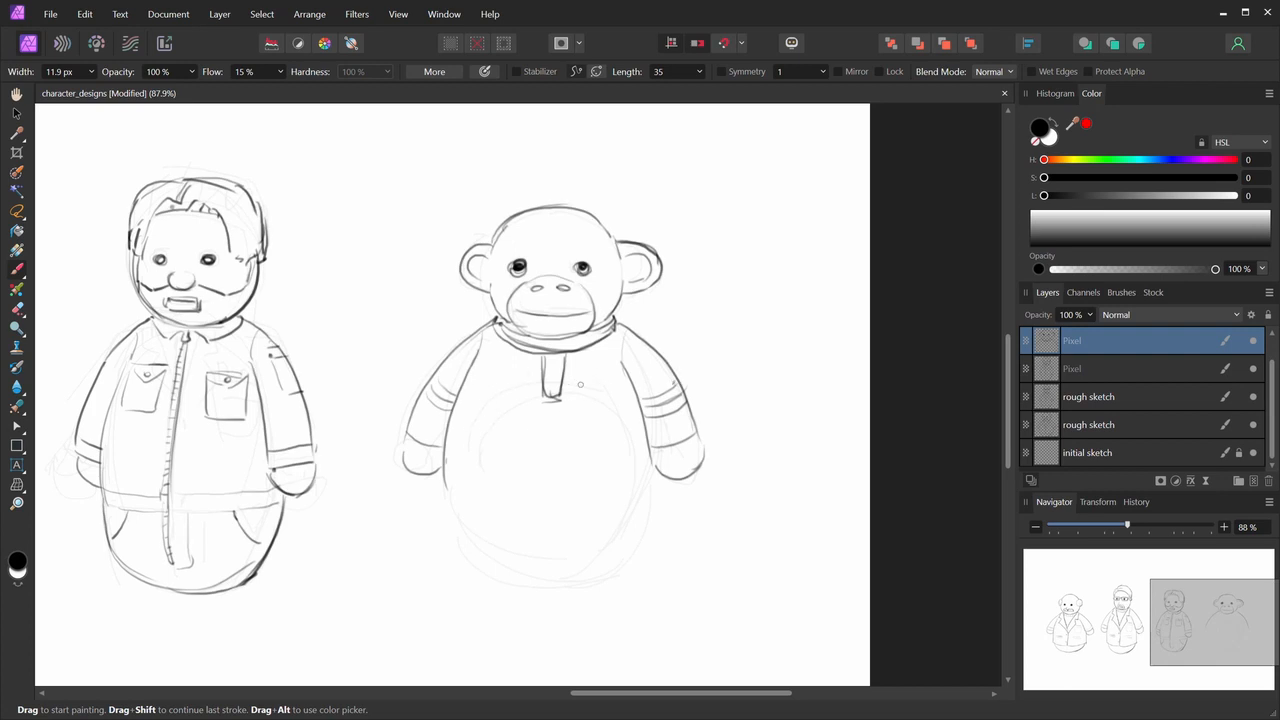
# - Draw the curved hem of the monkey's jacket and a toothed zip from the placket down to it
pyautogui.moveTo(580, 384); pyautogui.dragTo(549, 376)
pyautogui.moveTo(588, 326); pyautogui.dragTo(598, 360)
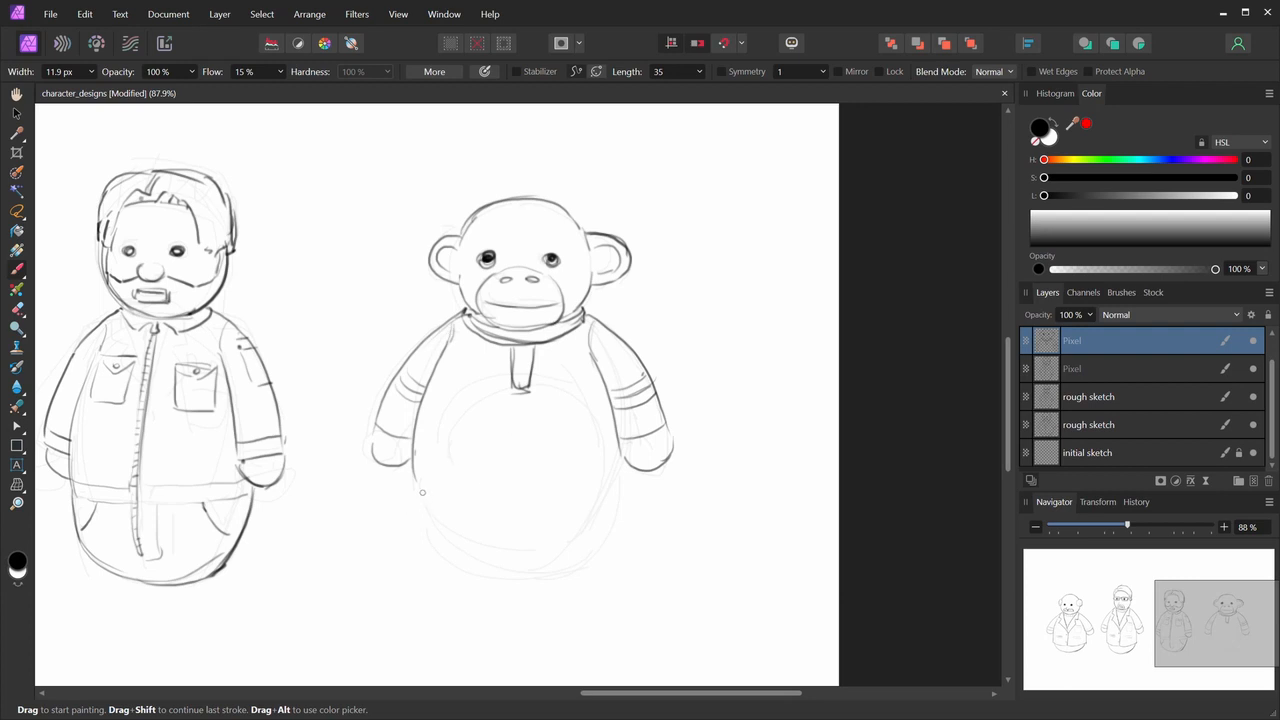
pyautogui.moveTo(435, 482); pyautogui.dragTo(570, 493)
pyautogui.moveTo(421, 479)
pyautogui.mouseDown()
pyautogui.moveTo(606, 484)
pyautogui.moveTo(620, 444)
pyautogui.mouseUp()
pyautogui.moveTo(516, 388); pyautogui.dragTo(509, 496)
pyautogui.moveTo(522, 405)
pyautogui.mouseDown()
pyautogui.moveTo(514, 507)
pyautogui.moveTo(512, 380)
pyautogui.moveTo(495, 418)
pyautogui.mouseUp()
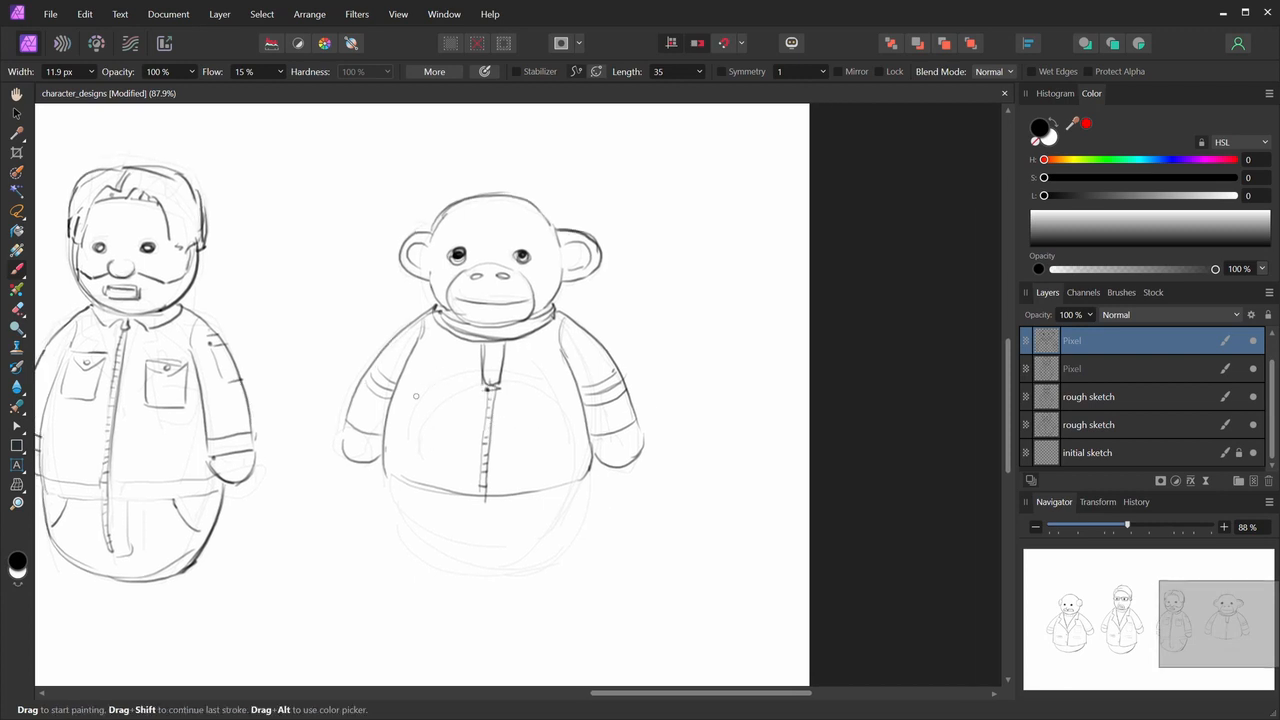
# - Draw a boxy handheld device with screen and buttons on the monkey's chest, with a cord running from the collar
pyautogui.moveTo(430, 356)
pyautogui.mouseDown()
pyautogui.moveTo(425, 401)
pyautogui.moveTo(472, 355)
pyautogui.moveTo(462, 411)
pyautogui.moveTo(434, 413)
pyautogui.moveTo(457, 417)
pyautogui.moveTo(463, 360)
pyautogui.moveTo(434, 385)
pyautogui.moveTo(457, 368)
pyautogui.mouseUp()
pyautogui.moveTo(456, 368); pyautogui.dragTo(452, 385)
pyautogui.moveTo(451, 386)
pyautogui.mouseDown()
pyautogui.moveTo(433, 387)
pyautogui.moveTo(448, 400)
pyautogui.moveTo(438, 405)
pyautogui.mouseUp()
pyautogui.moveTo(432, 347)
pyautogui.mouseDown()
pyautogui.moveTo(442, 350)
pyautogui.moveTo(418, 298)
pyautogui.moveTo(446, 342)
pyautogui.moveTo(436, 348)
pyautogui.mouseUp()
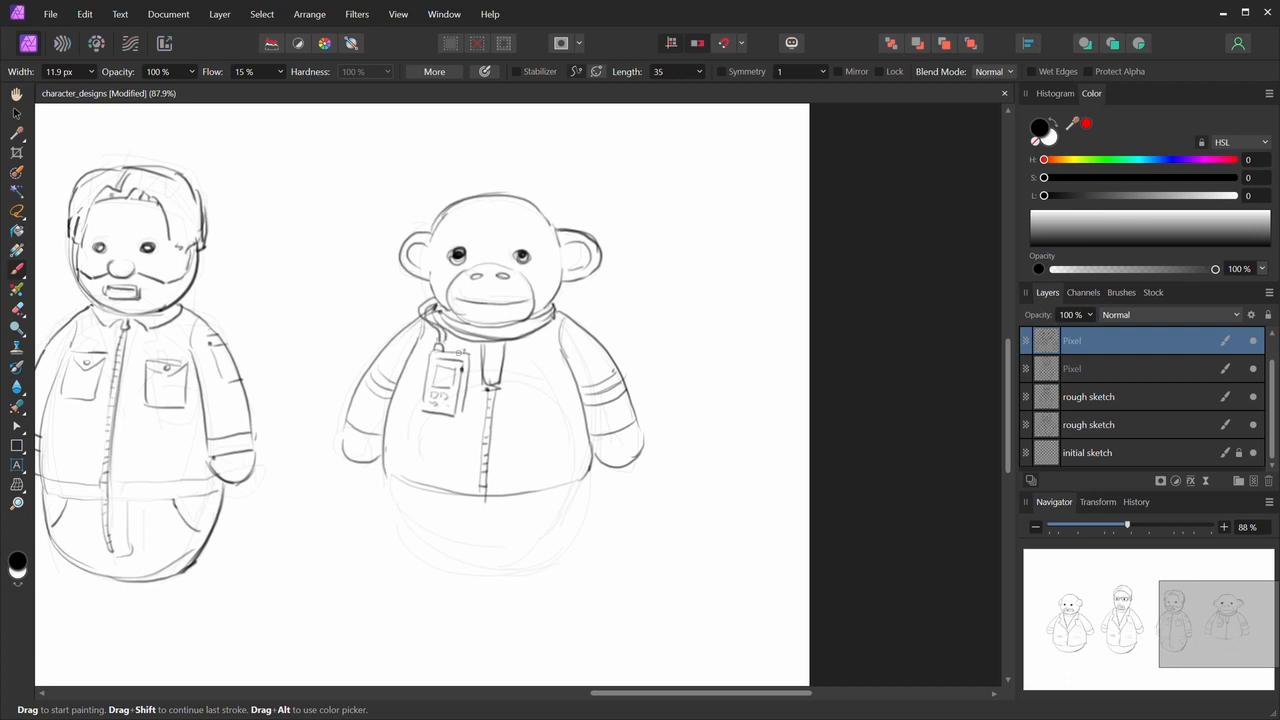
pyautogui.moveTo(449, 350)
pyautogui.mouseDown()
pyautogui.moveTo(458, 345)
pyautogui.moveTo(402, 395)
pyautogui.moveTo(442, 341)
pyautogui.mouseUp()
pyautogui.moveTo(426, 416); pyautogui.dragTo(461, 414)
pyautogui.moveTo(464, 408); pyautogui.dragTo(459, 416)
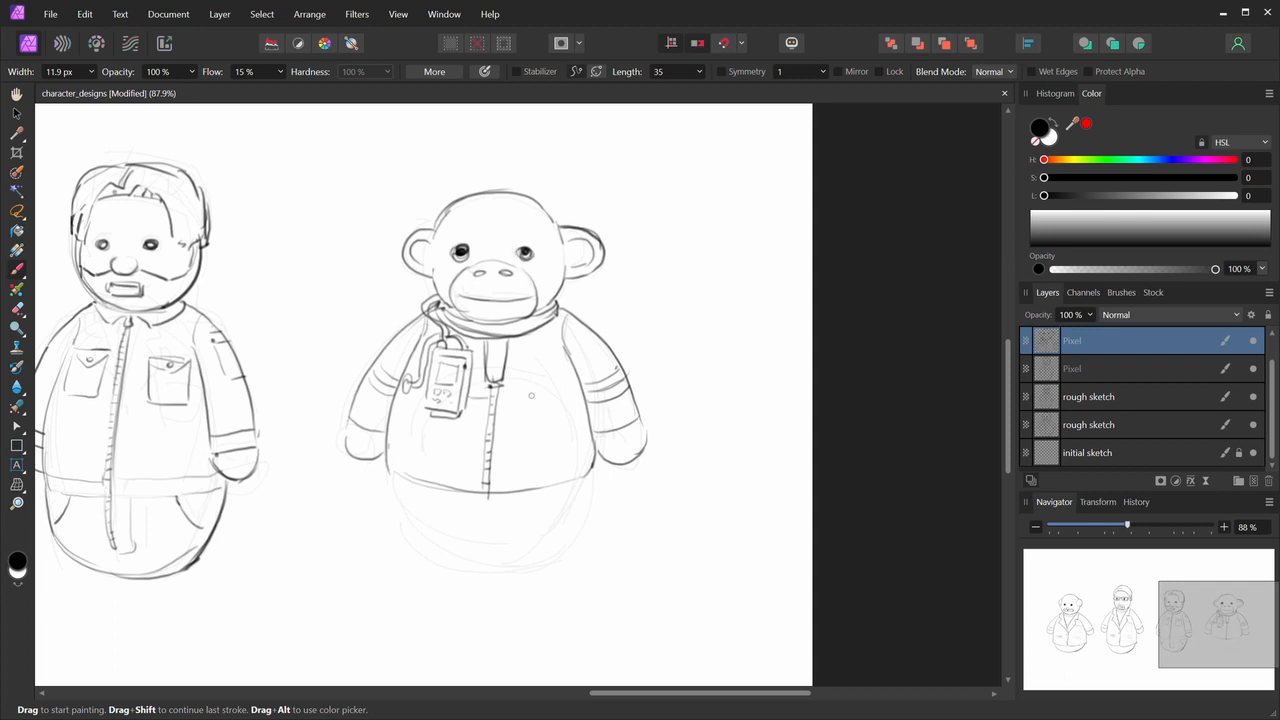
# - Draw a double-line band across the monkey's jacket behind the device, a strap at the collar and buttons on the placket
pyautogui.moveTo(492, 402); pyautogui.dragTo(588, 389)
pyautogui.moveTo(460, 417); pyautogui.dragTo(586, 406)
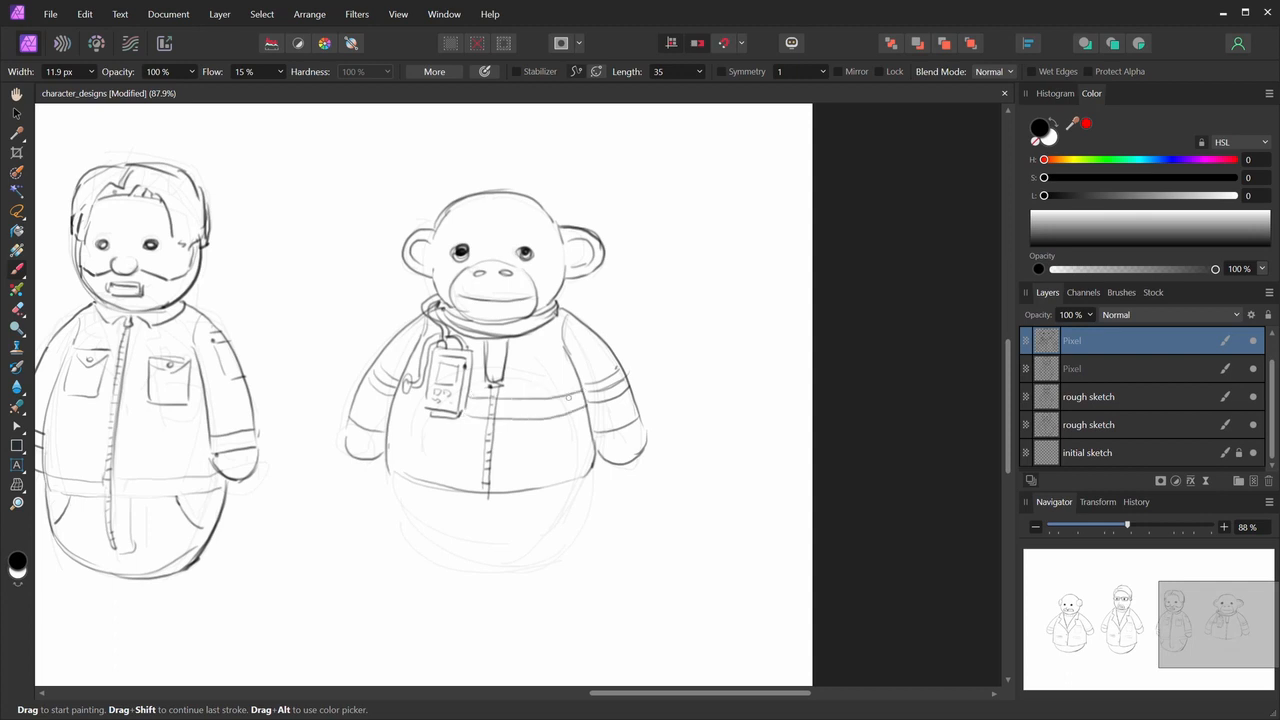
pyautogui.moveTo(389, 399)
pyautogui.mouseDown()
pyautogui.moveTo(426, 408)
pyautogui.moveTo(424, 389)
pyautogui.mouseUp()
pyautogui.moveTo(423, 308)
pyautogui.mouseDown()
pyautogui.moveTo(427, 340)
pyautogui.moveTo(438, 324)
pyautogui.moveTo(448, 350)
pyautogui.mouseUp()
pyautogui.moveTo(531, 460); pyautogui.dragTo(489, 460)
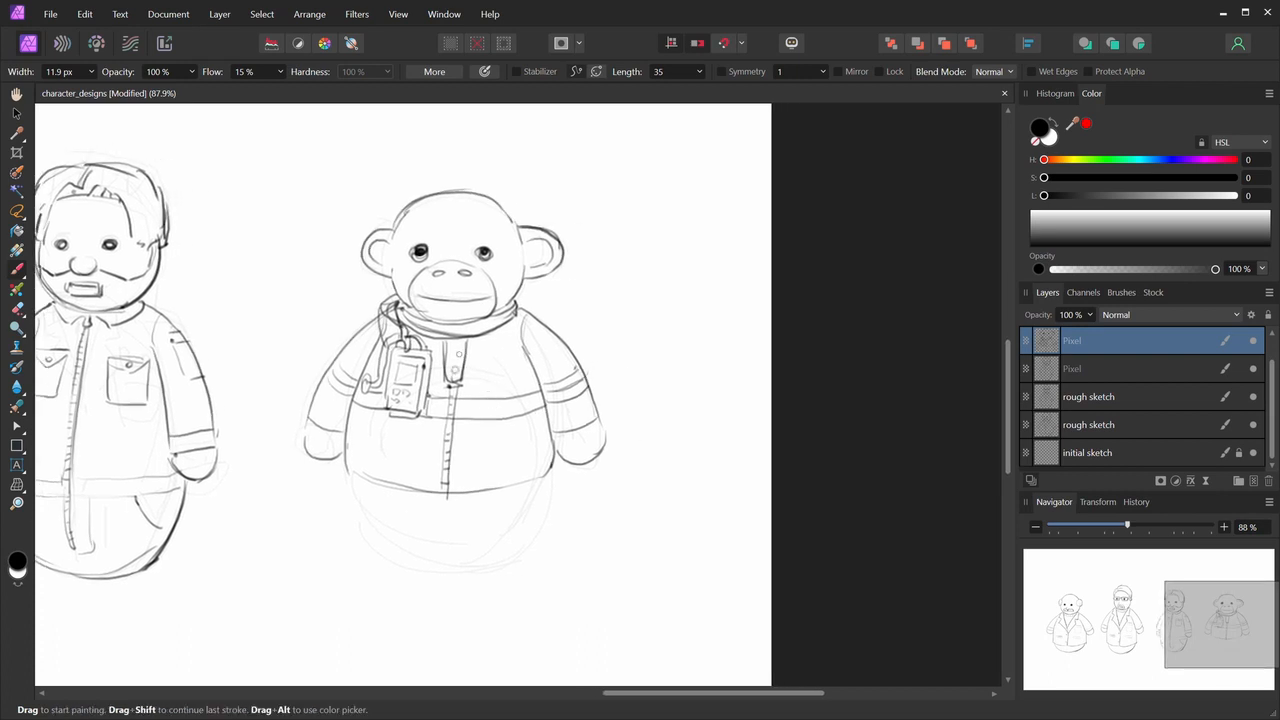
# - Draw a narrow zipped chest pocket on the monkey's jacket, opposite the device and above the band
pyautogui.moveTo(496, 396)
pyautogui.mouseDown()
pyautogui.moveTo(540, 331)
pyautogui.moveTo(499, 333)
pyautogui.moveTo(500, 344)
pyautogui.moveTo(523, 335)
pyautogui.mouseUp()
pyautogui.moveTo(534, 330); pyautogui.dragTo(535, 334)
pyautogui.moveTo(390, 432); pyautogui.dragTo(386, 416)
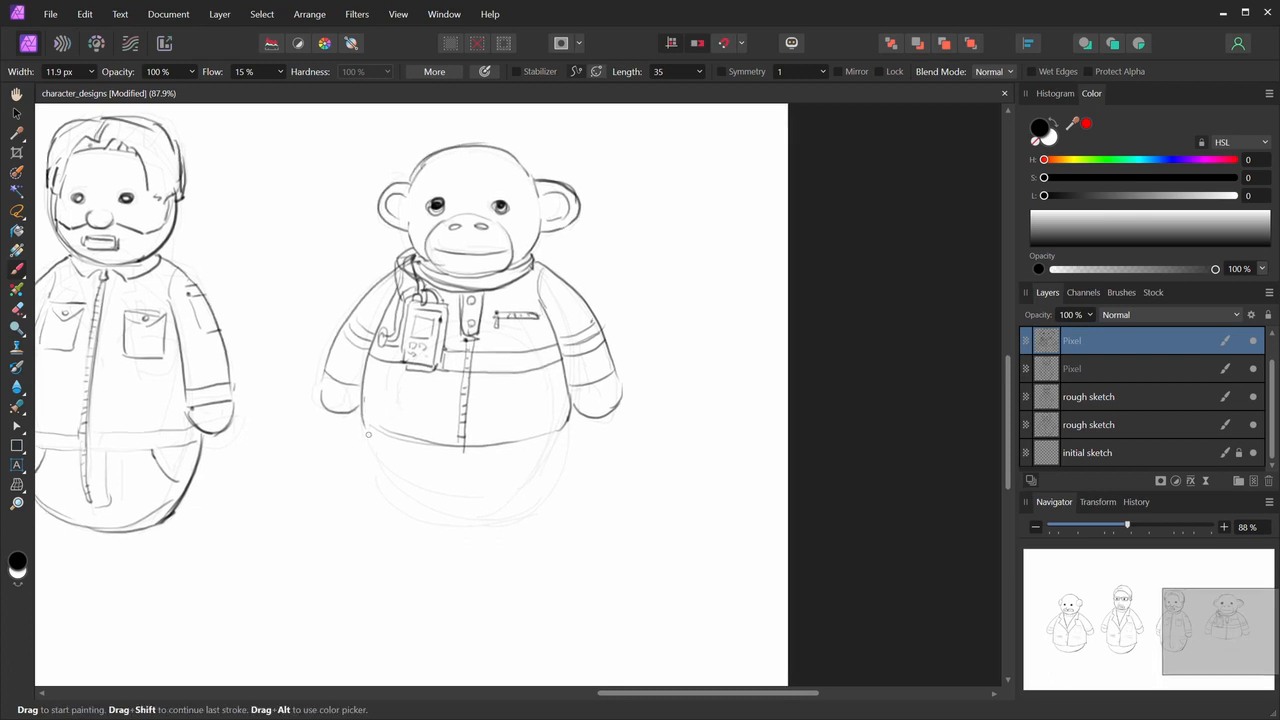
# - Draw a belt below the monkey's jacket hem with a central buckle and belt loops
pyautogui.moveTo(368, 437)
pyautogui.mouseDown()
pyautogui.moveTo(461, 466)
pyautogui.moveTo(431, 463)
pyautogui.mouseUp()
pyautogui.moveTo(482, 447); pyautogui.dragTo(479, 467)
pyautogui.moveTo(392, 435); pyautogui.dragTo(393, 453)
pyautogui.moveTo(524, 438); pyautogui.dragTo(527, 452)
pyautogui.moveTo(486, 460); pyautogui.dragTo(565, 440)
# - Draw the monkey's rounded base below the belt and reinforce its outline at the side
pyautogui.moveTo(371, 445)
pyautogui.mouseDown()
pyautogui.moveTo(442, 500)
pyautogui.moveTo(535, 491)
pyautogui.mouseUp()
pyautogui.moveTo(568, 443)
pyautogui.mouseDown()
pyautogui.moveTo(562, 468)
pyautogui.moveTo(498, 519)
pyautogui.mouseUp()
pyautogui.moveTo(414, 506); pyautogui.dragTo(538, 489)
pyautogui.moveTo(551, 486); pyautogui.dragTo(494, 515)
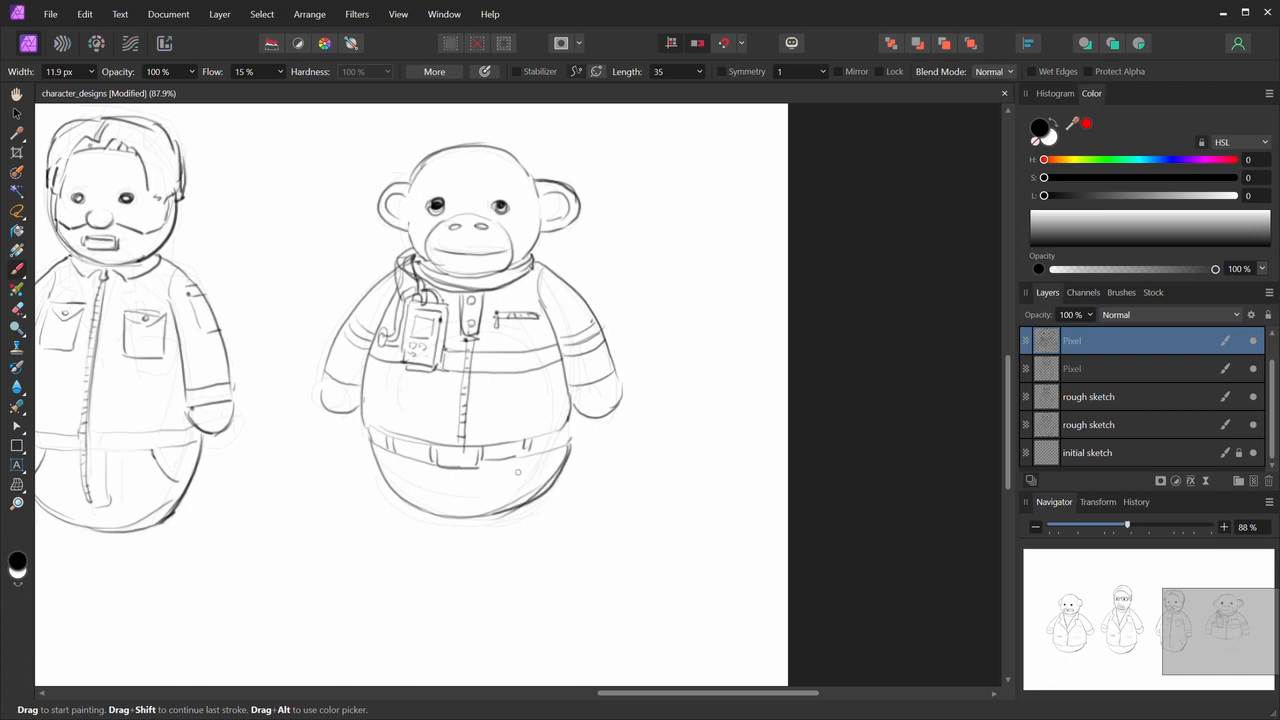
pyautogui.moveTo(565, 447); pyautogui.dragTo(566, 414)
# - Draw the trouser fly below the monkey's buckle and curved bands across both sides of the trousers
pyautogui.moveTo(449, 468)
pyautogui.mouseDown()
pyautogui.moveTo(450, 502)
pyautogui.moveTo(470, 518)
pyautogui.mouseUp()
pyautogui.moveTo(441, 468); pyautogui.dragTo(447, 512)
pyautogui.moveTo(476, 475)
pyautogui.mouseDown()
pyautogui.moveTo(567, 460)
pyautogui.moveTo(527, 482)
pyautogui.moveTo(561, 473)
pyautogui.mouseUp()
pyautogui.moveTo(376, 459); pyautogui.dragTo(448, 452)
pyautogui.moveTo(390, 485); pyautogui.dragTo(441, 480)
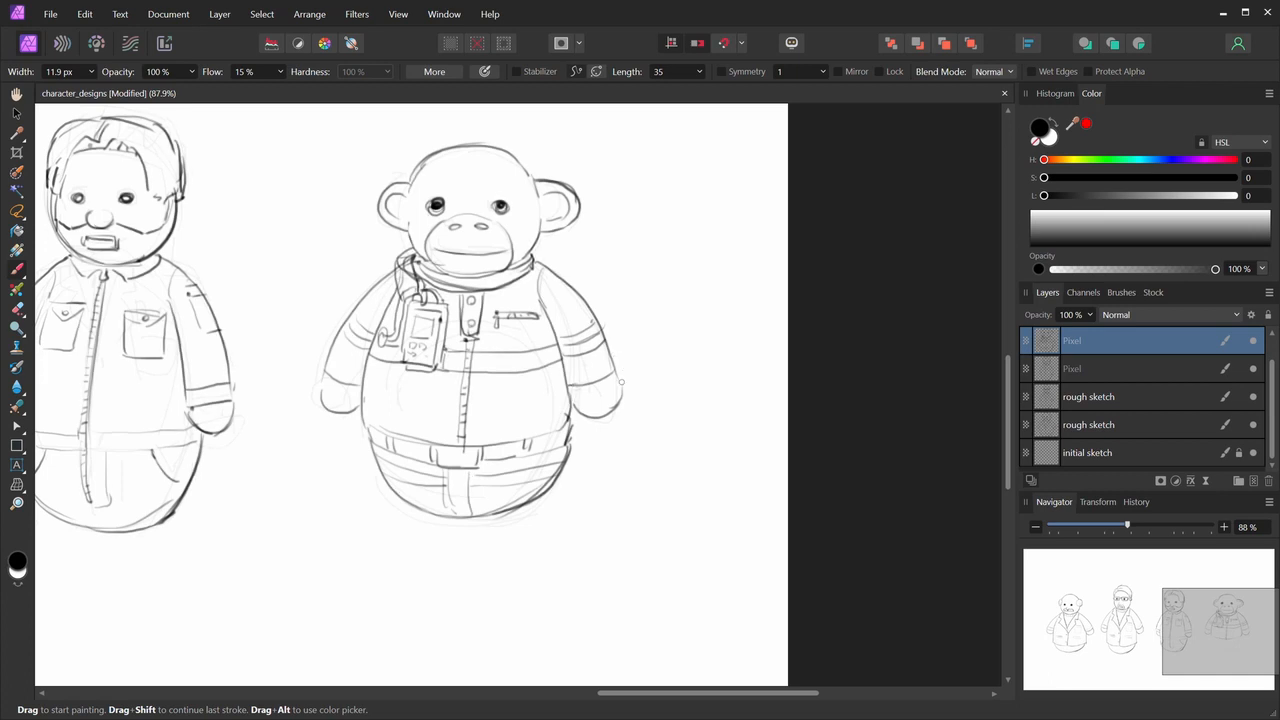
# - Draw the cuff lines across both of the monkey's sleeves, just above the hands
pyautogui.moveTo(323, 372); pyautogui.dragTo(361, 376)
pyautogui.moveTo(568, 378)
pyautogui.mouseDown()
pyautogui.moveTo(618, 360)
pyautogui.moveTo(615, 372)
pyautogui.mouseUp()
pyautogui.moveTo(326, 373)
pyautogui.mouseDown()
pyautogui.moveTo(323, 360)
pyautogui.moveTo(347, 371)
pyautogui.mouseUp()
# - Group all the character sketch layers, from the newest pixel layer down to the initial sketch
pyautogui.moveTo(490, 418); pyautogui.dragTo(709, 457)
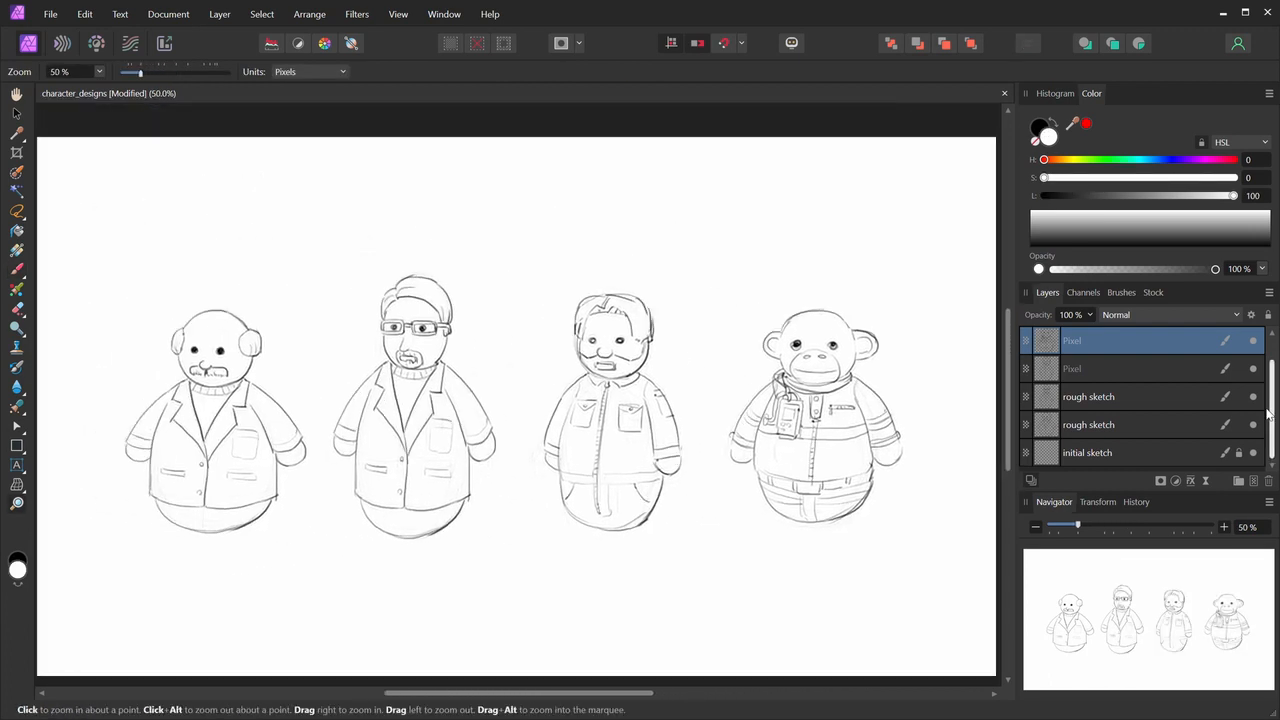
pyautogui.keyDown('shift'); pyautogui.click(1117, 426); pyautogui.keyUp('shift')
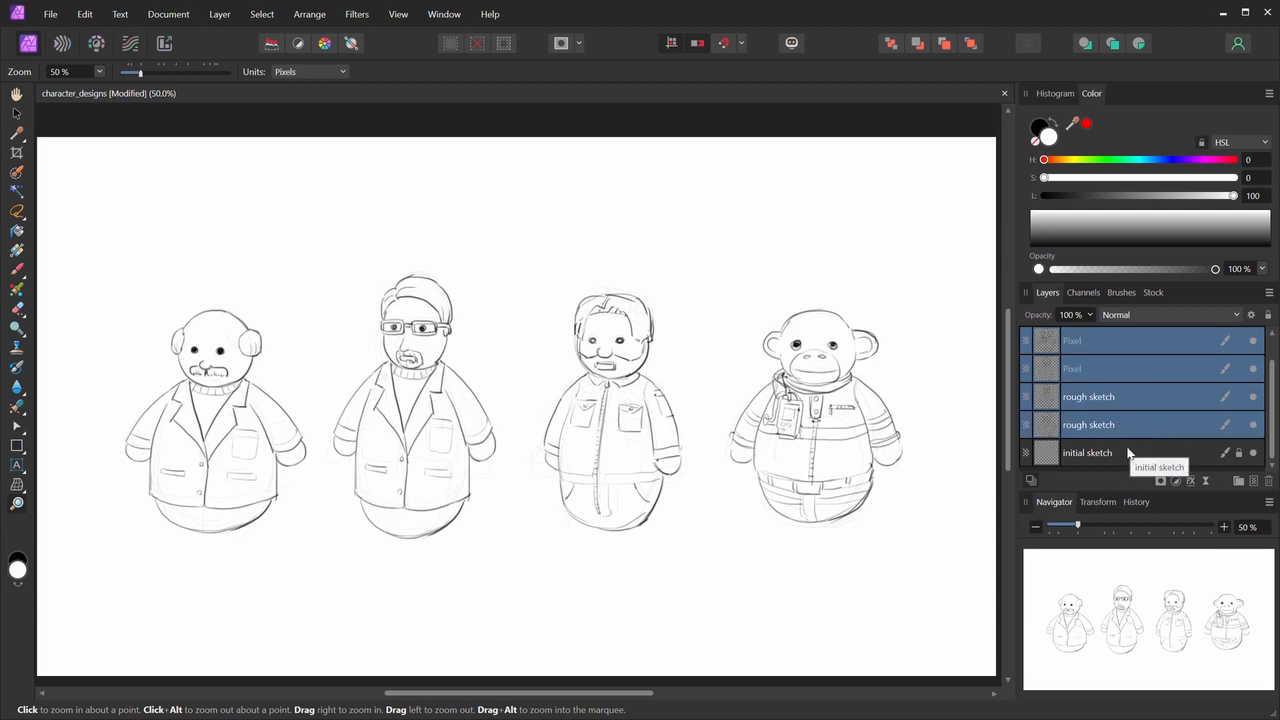
pyautogui.keyDown('shift'); pyautogui.click(1126, 450); pyautogui.keyUp('shift')
pyautogui.hotkey('ctrl', 'g')
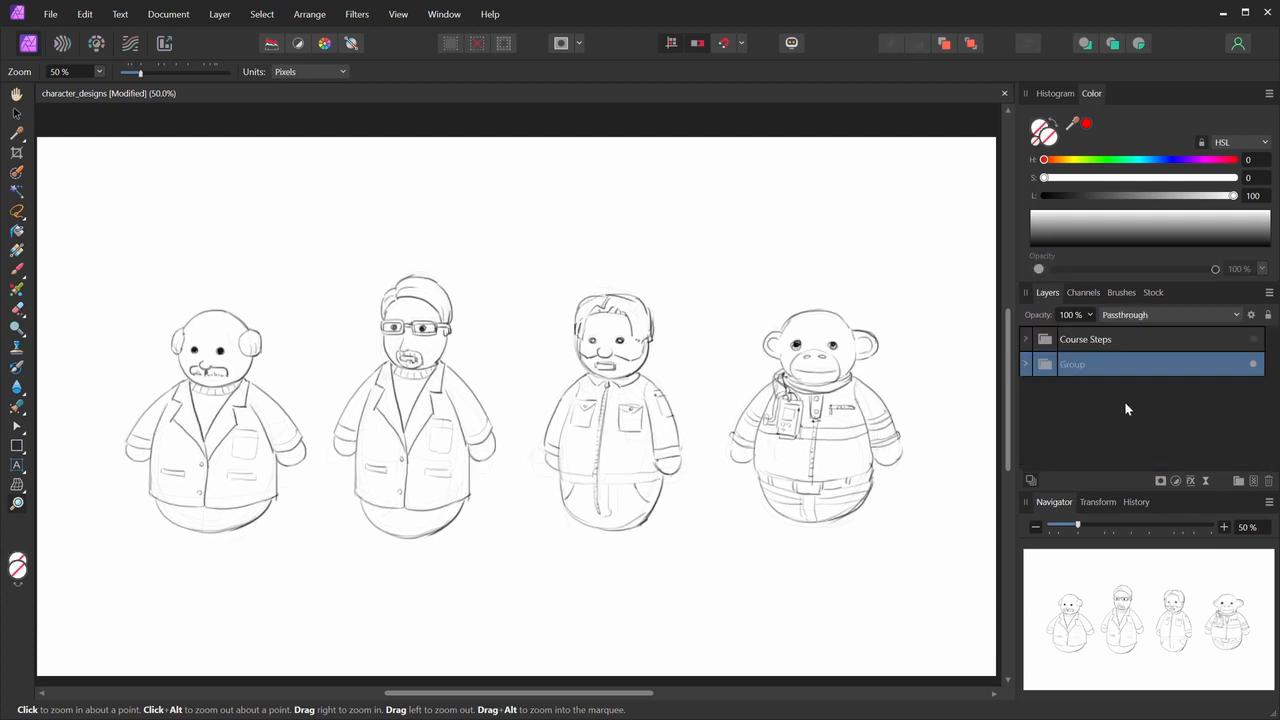
# - Rename the group of sketch layers as Rough Sketches
pyautogui.doubleClick(1072, 366)
pyautogui.write('Ruogh')
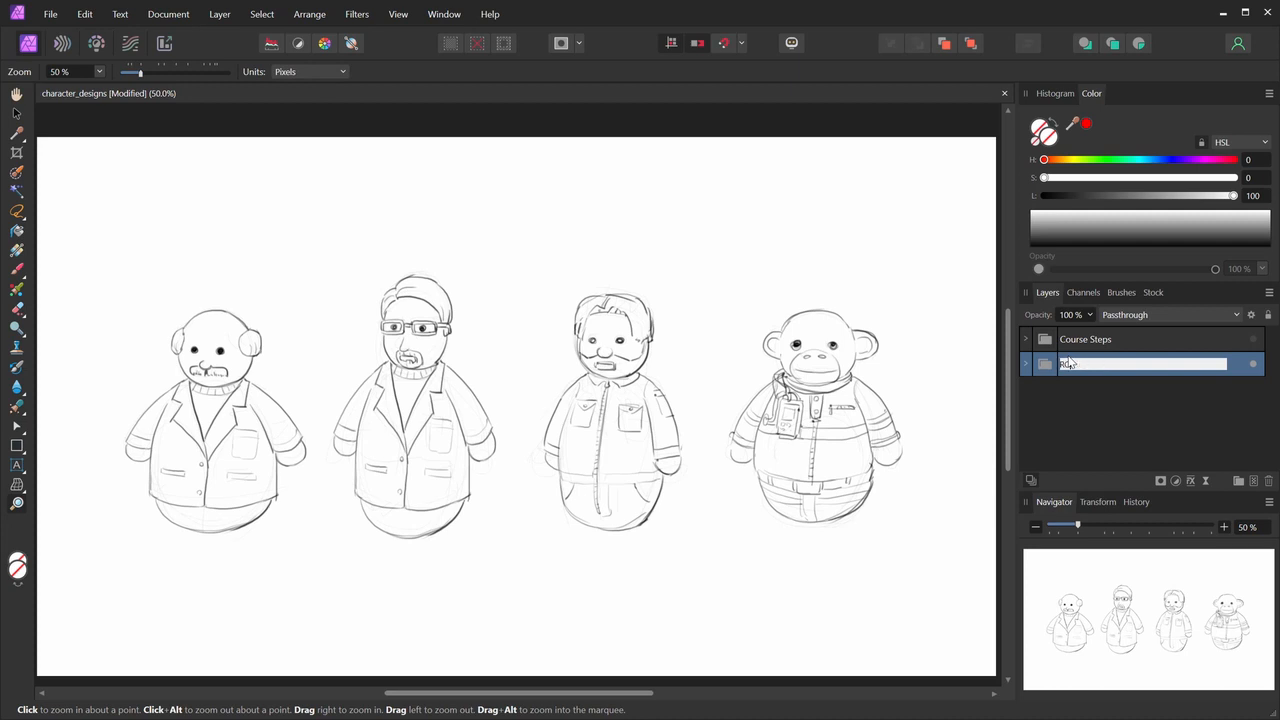
pyautogui.press('BackSpace')
pyautogui.press('BackSpace')
pyautogui.press('BackSpace')
pyautogui.press('BackSpace')
pyautogui.write('ough Sketches')
pyautogui.press('Return')
# - Show the Course Steps group instead of Rough Sketches and strike through item 4, Rough Sketches, in black on its pixel layer
pyautogui.click(1253, 364)
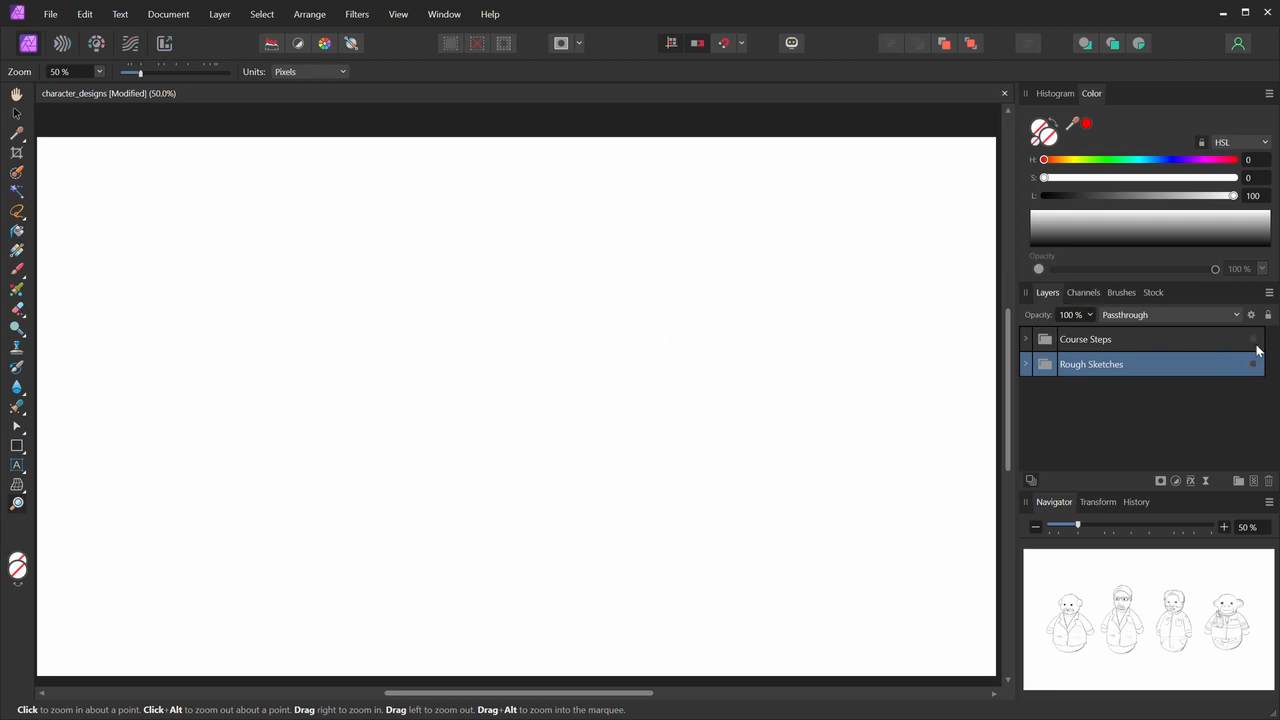
pyautogui.click(1253, 339)
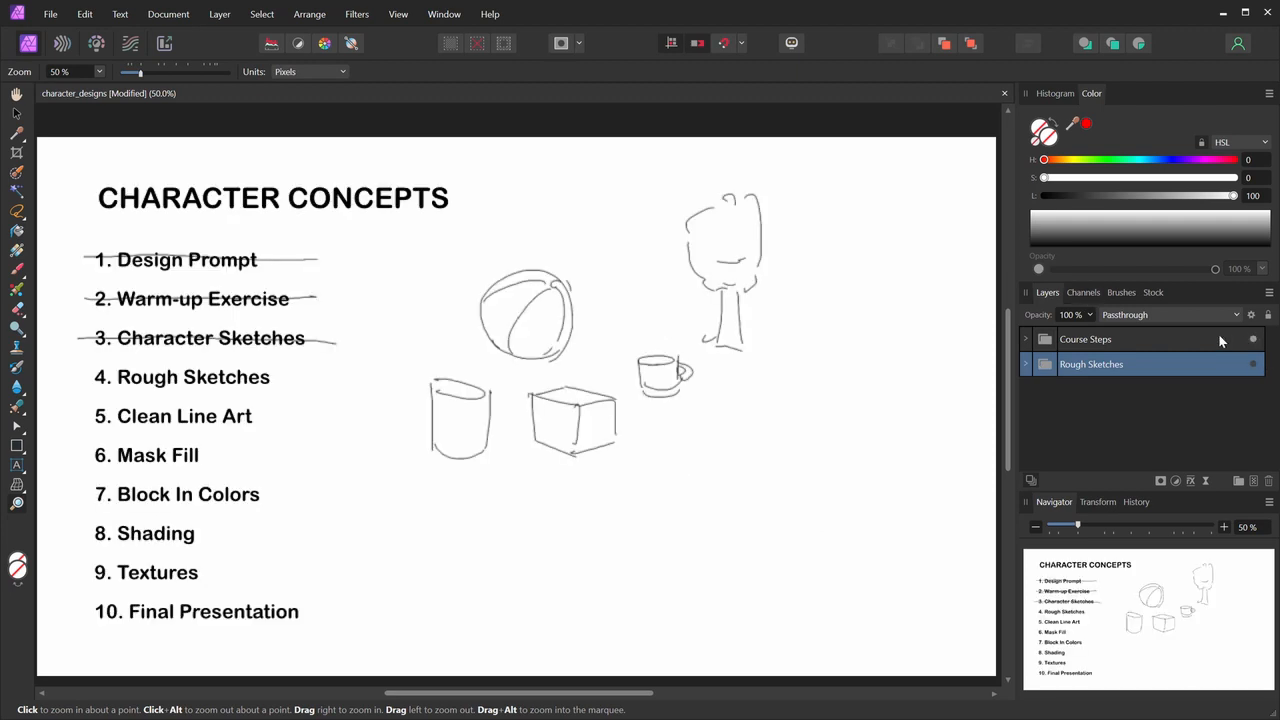
pyautogui.click(1025, 339)
pyautogui.click(1090, 368)
pyautogui.press('b')
pyautogui.press('x')
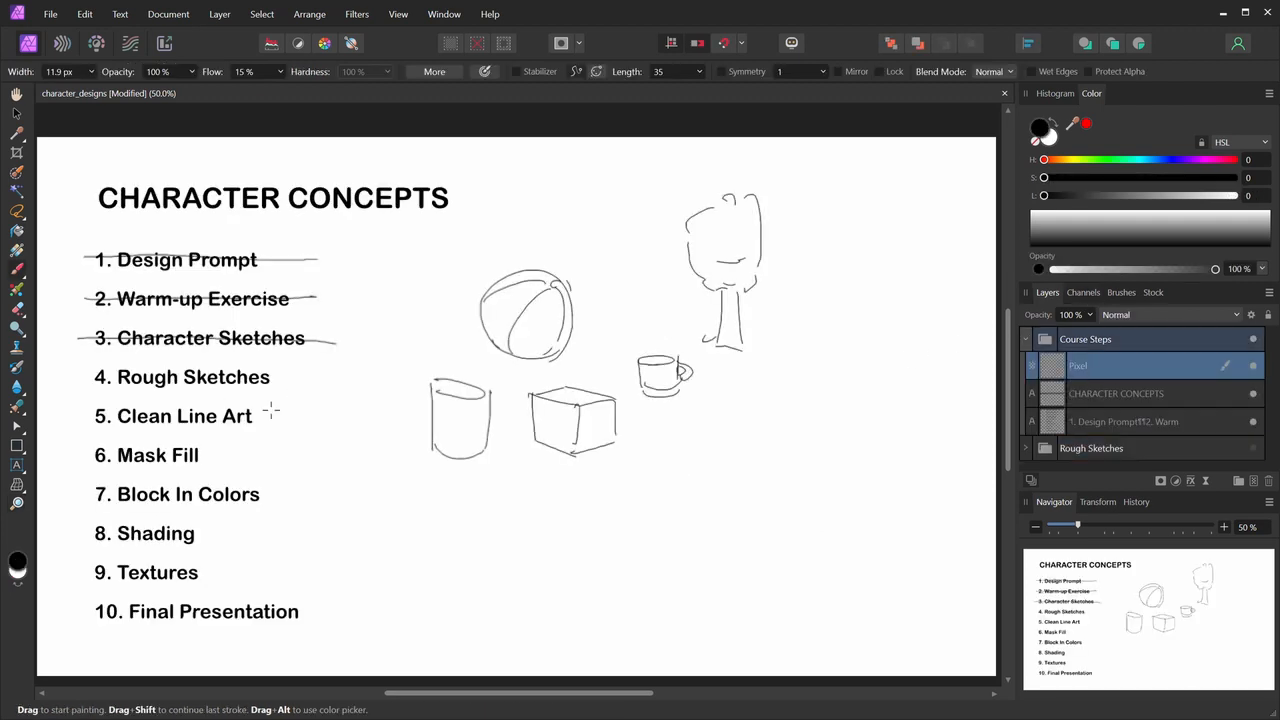
pyautogui.moveTo(88, 377); pyautogui.dragTo(290, 377)
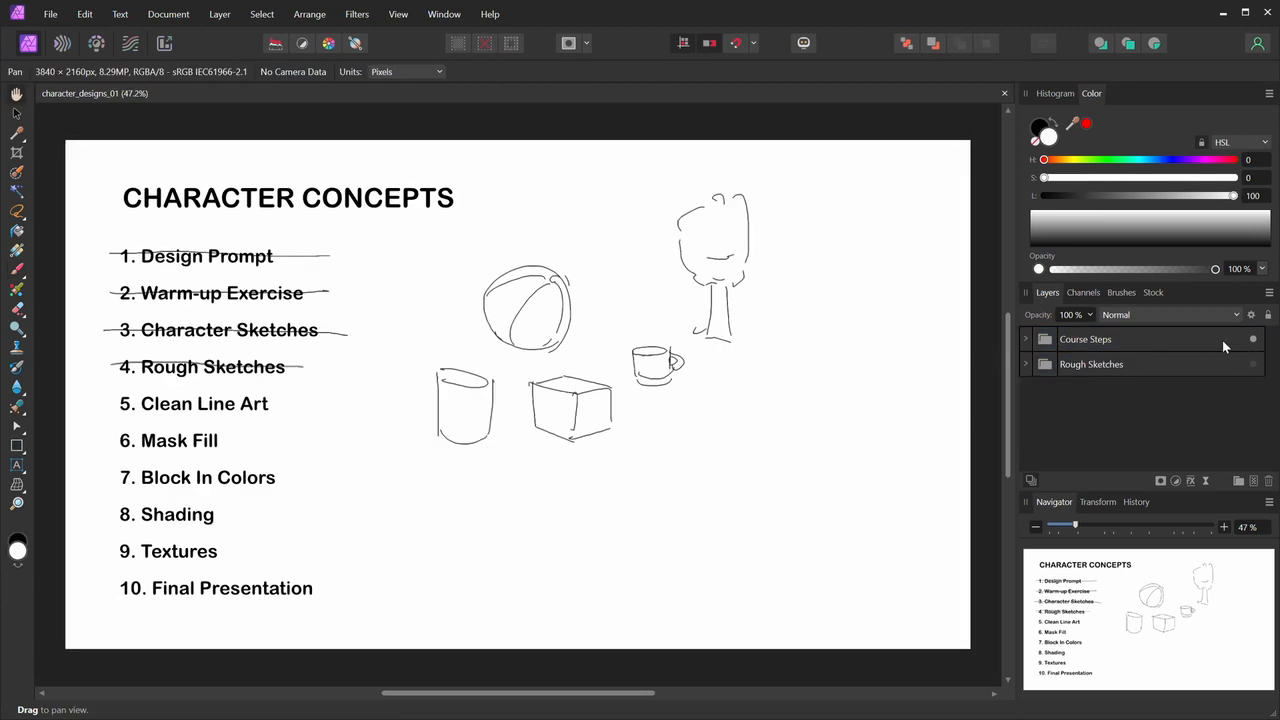
# - Show Rough Sketches instead of Course Steps, and duplicate the Rough Sketches group with only the copy left visible
pyautogui.click(1253, 339)
pyautogui.click(1253, 364)
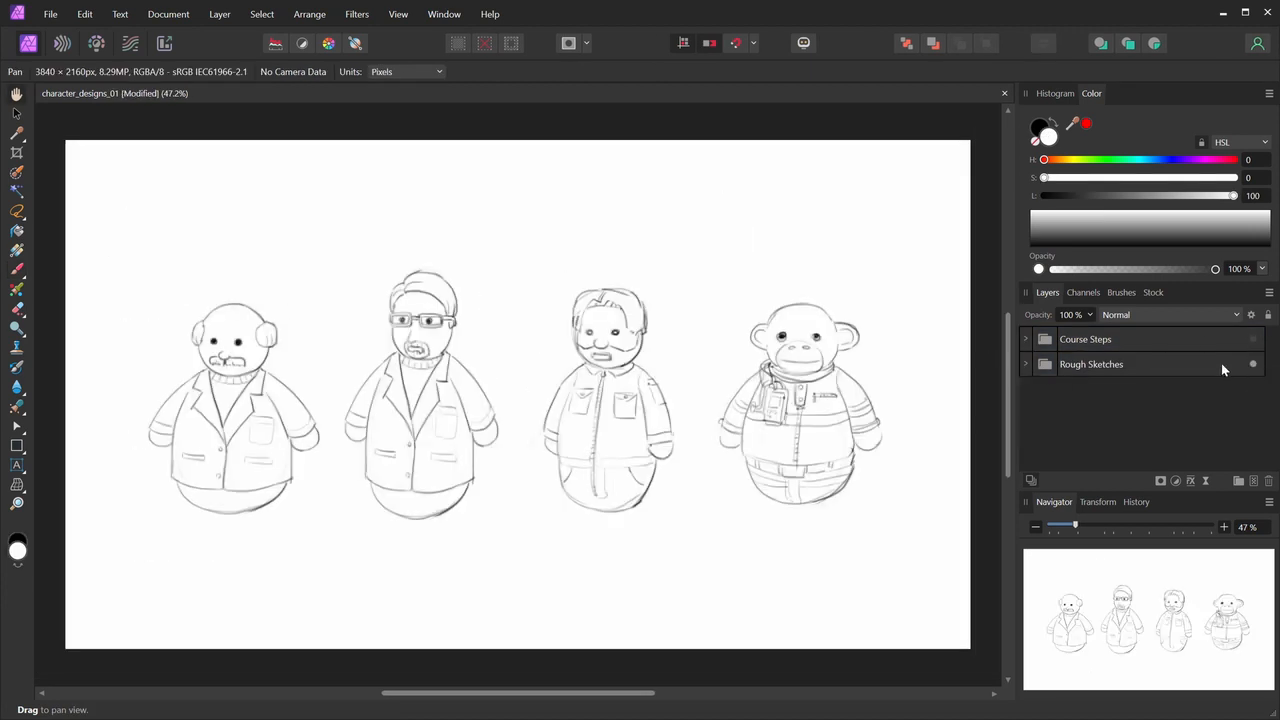
pyautogui.click(1093, 367)
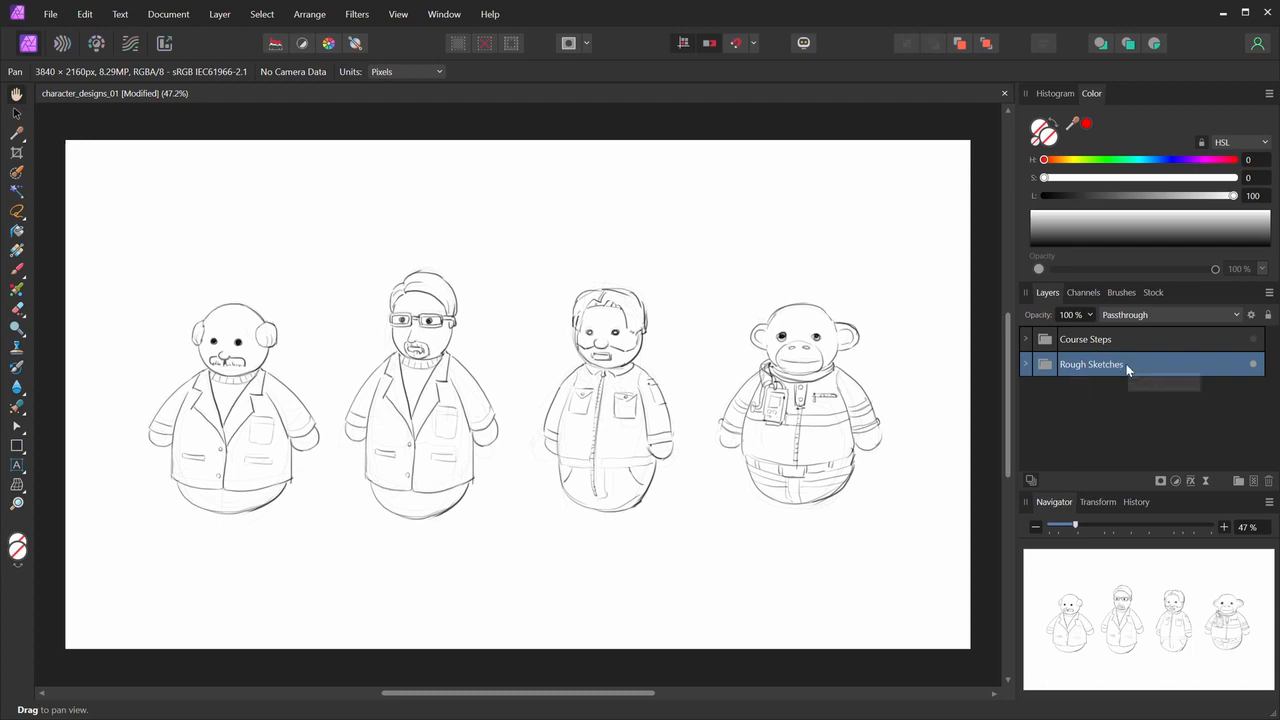
pyautogui.hotkey('ctrl', 'j')
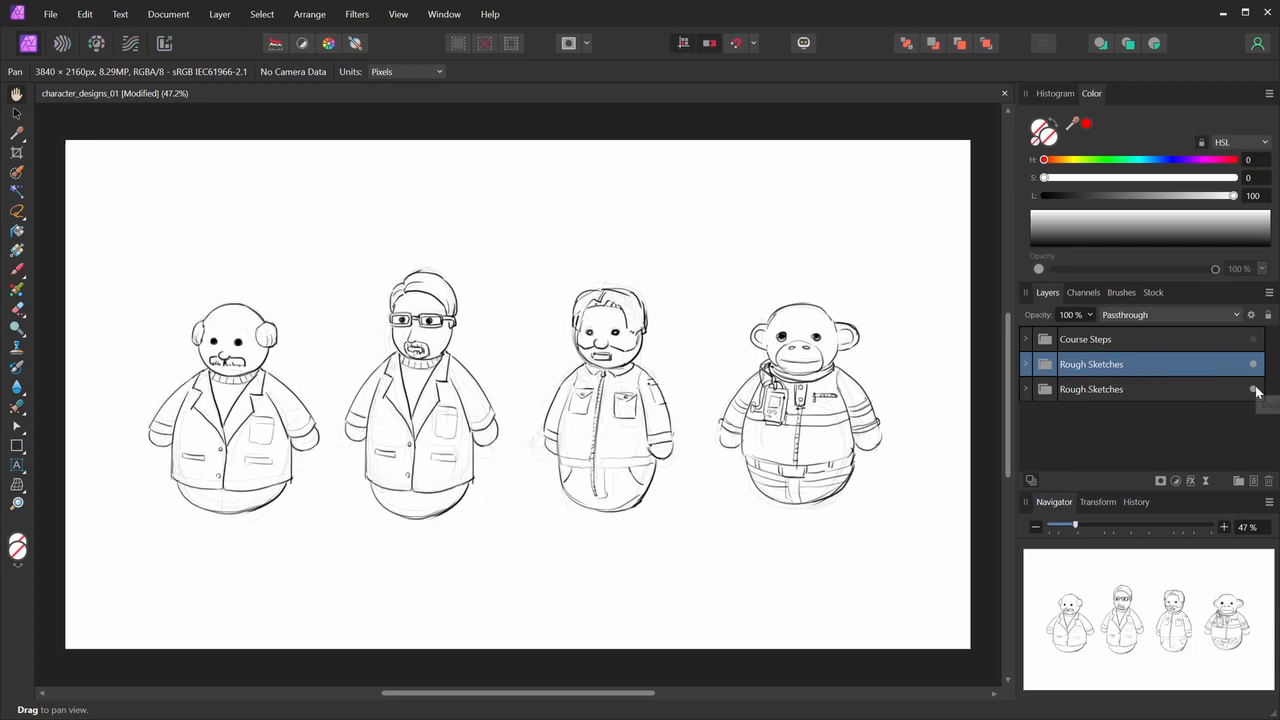
pyautogui.click(1253, 389)
# - Rename the duplicated group as Final Line Art
pyautogui.doubleClick(1070, 365)
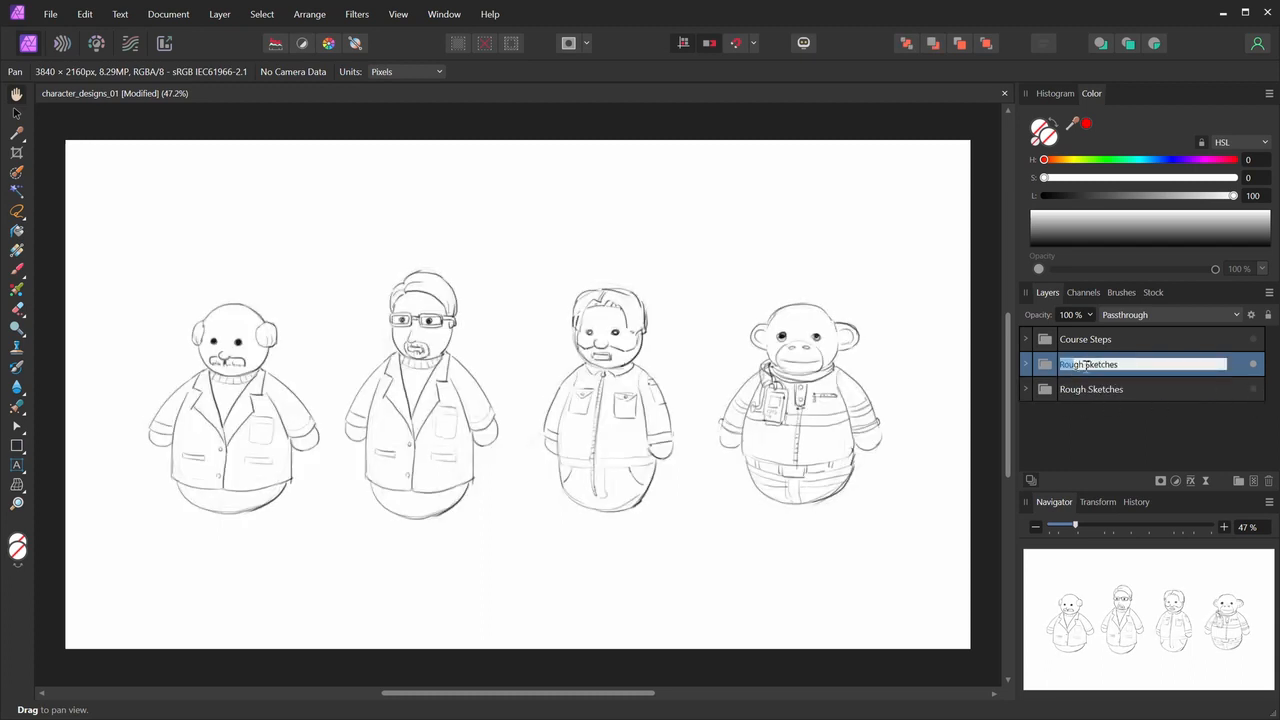
pyautogui.moveTo(1084, 365); pyautogui.dragTo(1054, 369)
pyautogui.write('Final')
pyautogui.press('Right')
pyautogui.press('Delete')
pyautogui.press('Delete')
pyautogui.press('Delete')
pyautogui.press('Delete')
pyautogui.press('Delete')
pyautogui.press('Delete')
pyautogui.press('Delete')
pyautogui.press('Delete')
pyautogui.write('Line Art')
pyautogui.press('Return')
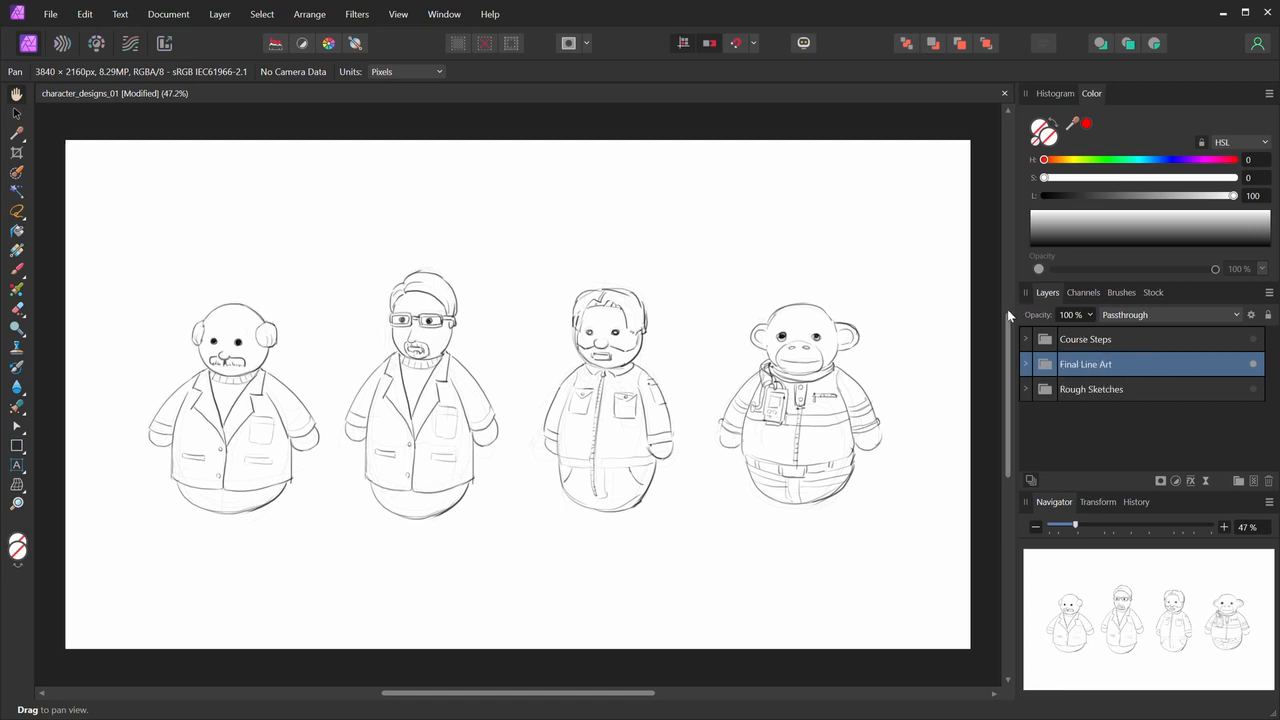
# - Inside Final Line Art, group the copied sketch layers beneath the empty top pixel layer, down to the initial sketch
pyautogui.click(1026, 366)
pyautogui.click(1258, 392)
pyautogui.scroll(-1, 1258, 394)
pyautogui.click(1124, 373)
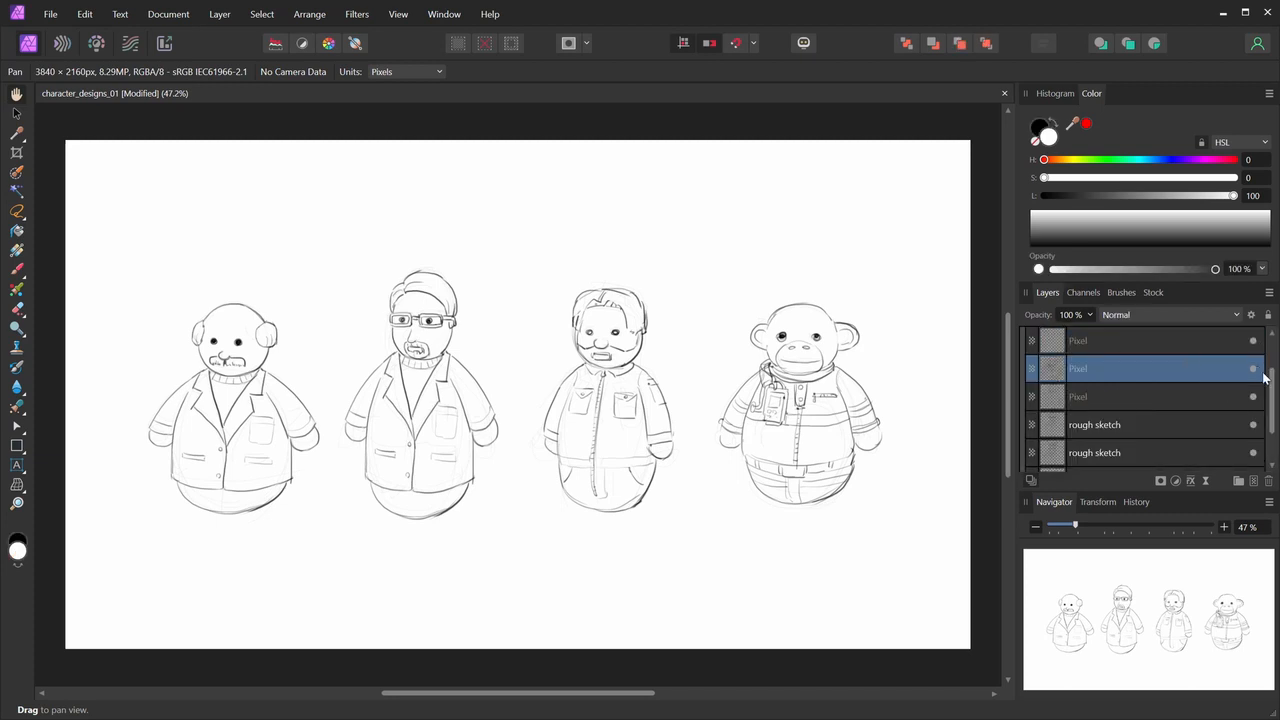
pyautogui.scroll(-2, 1264, 376)
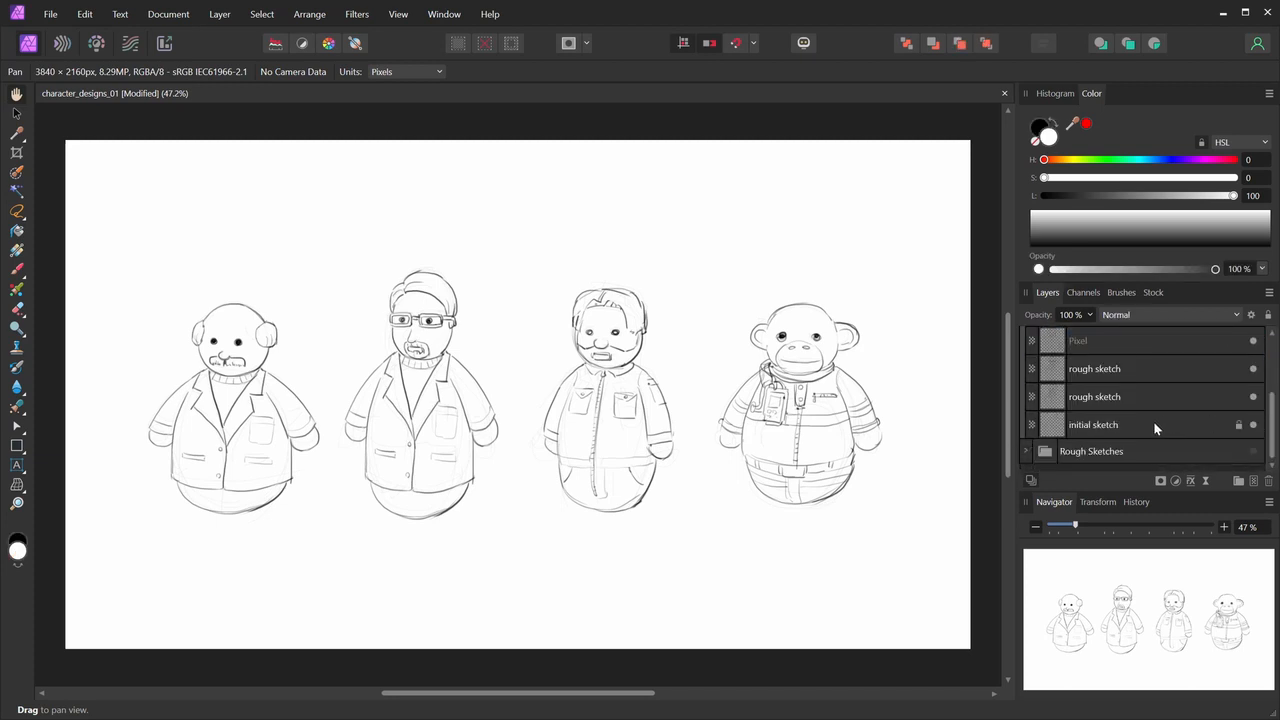
pyautogui.keyDown('shift'); pyautogui.click(1153, 421); pyautogui.keyUp('shift')
pyautogui.hotkey('ctrl', 'g')
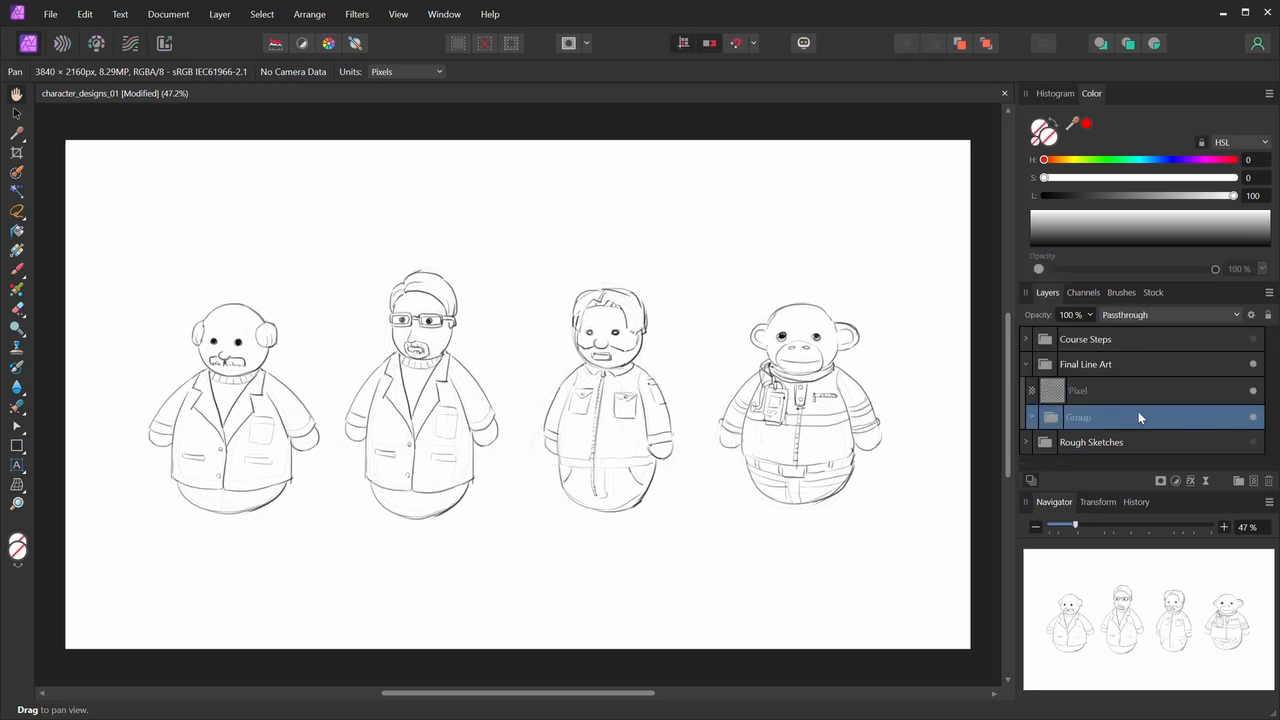
# - Rename the nested sketch group as reference and lower its opacity to 12%
pyautogui.doubleClick(1082, 420)
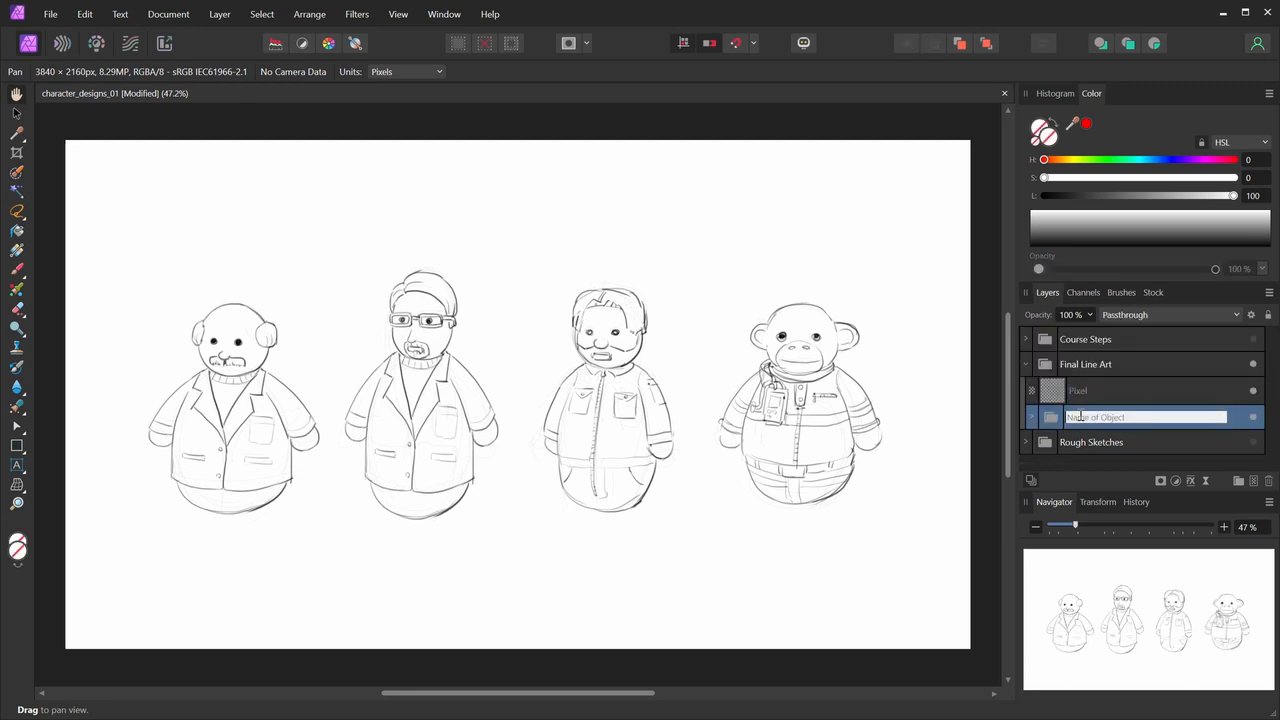
pyautogui.write('reference')
pyautogui.press('Return')
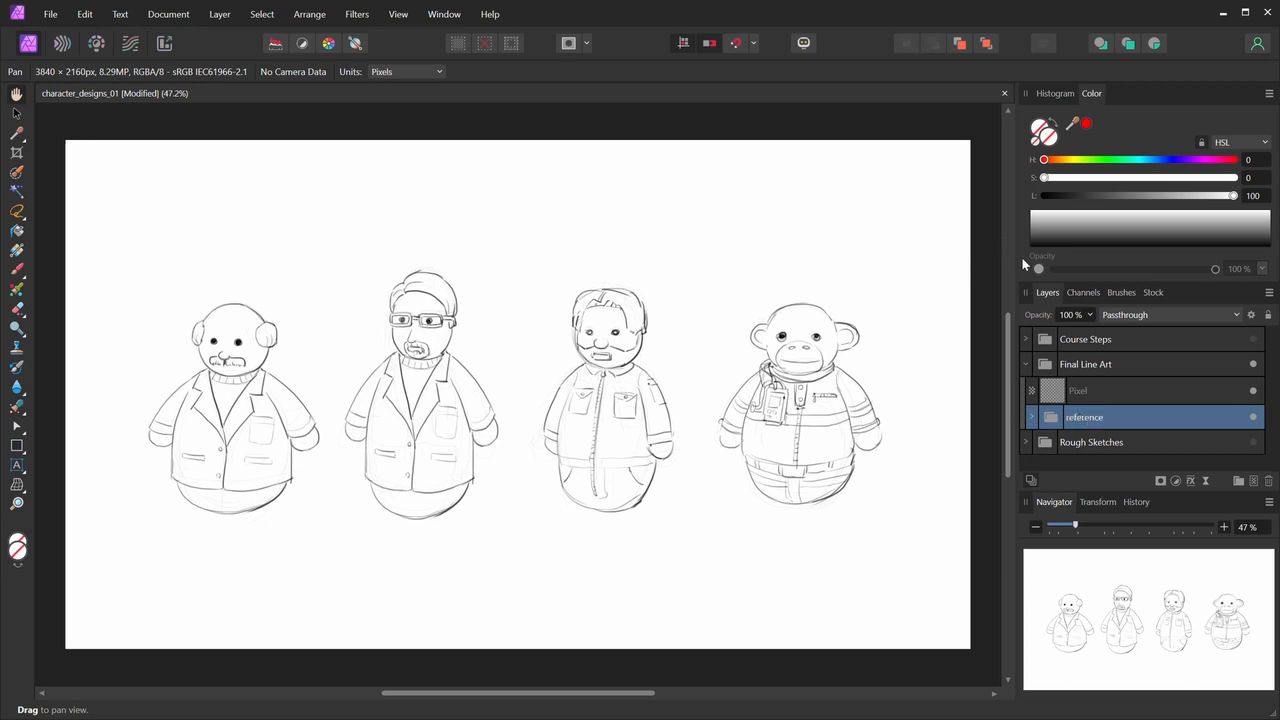
pyautogui.click(1090, 314)
pyautogui.moveTo(1089, 331); pyautogui.dragTo(997, 338)
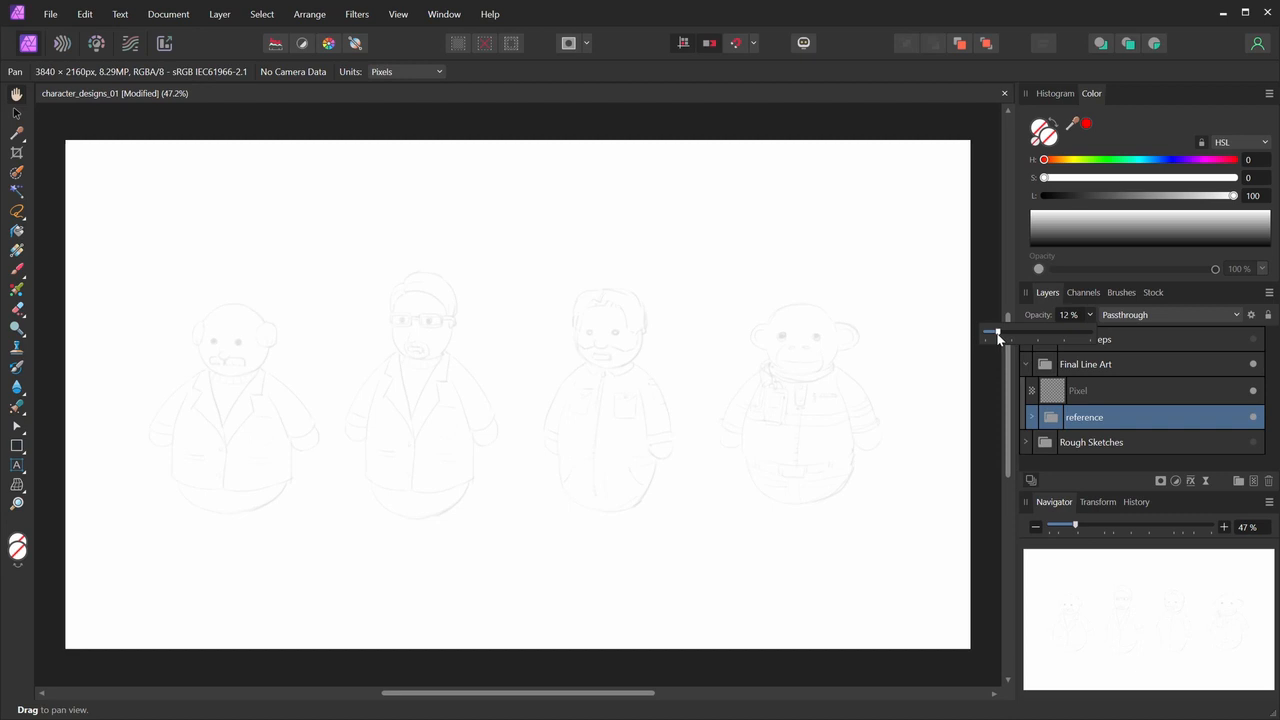
# - On the empty pixel layer above the reference group, ink the left side of the bald first figure's jaw in black
pyautogui.click(1075, 390)
pyautogui.hotkey('ctrl', 'space')
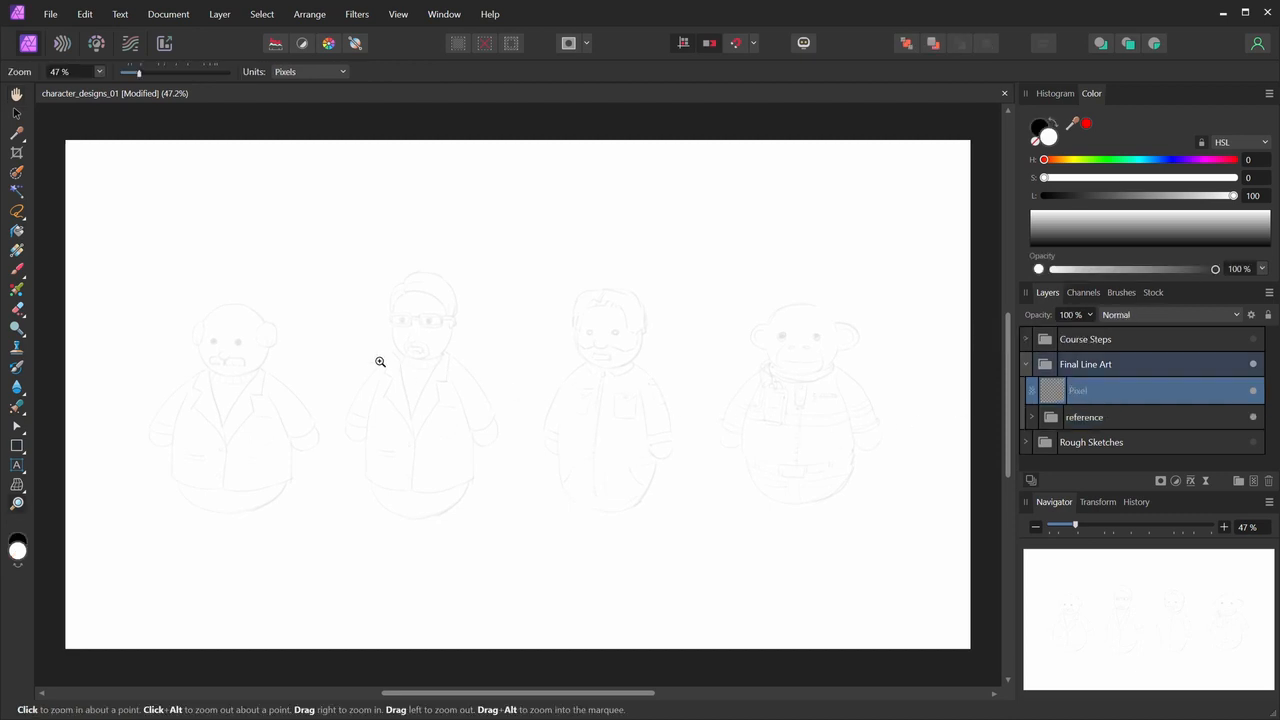
pyautogui.moveTo(226, 359); pyautogui.dragTo(540, 407)
pyautogui.hotkey('ctrl', 'space')
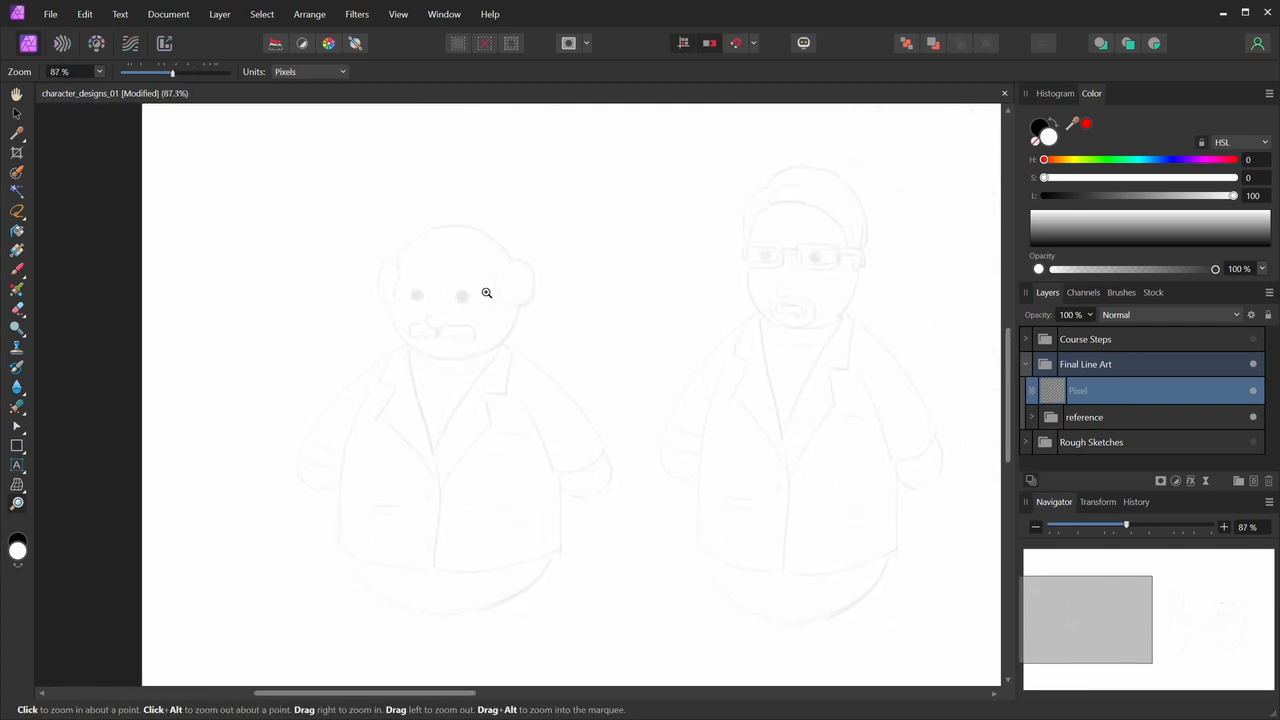
pyautogui.press('b')
pyautogui.press('x')
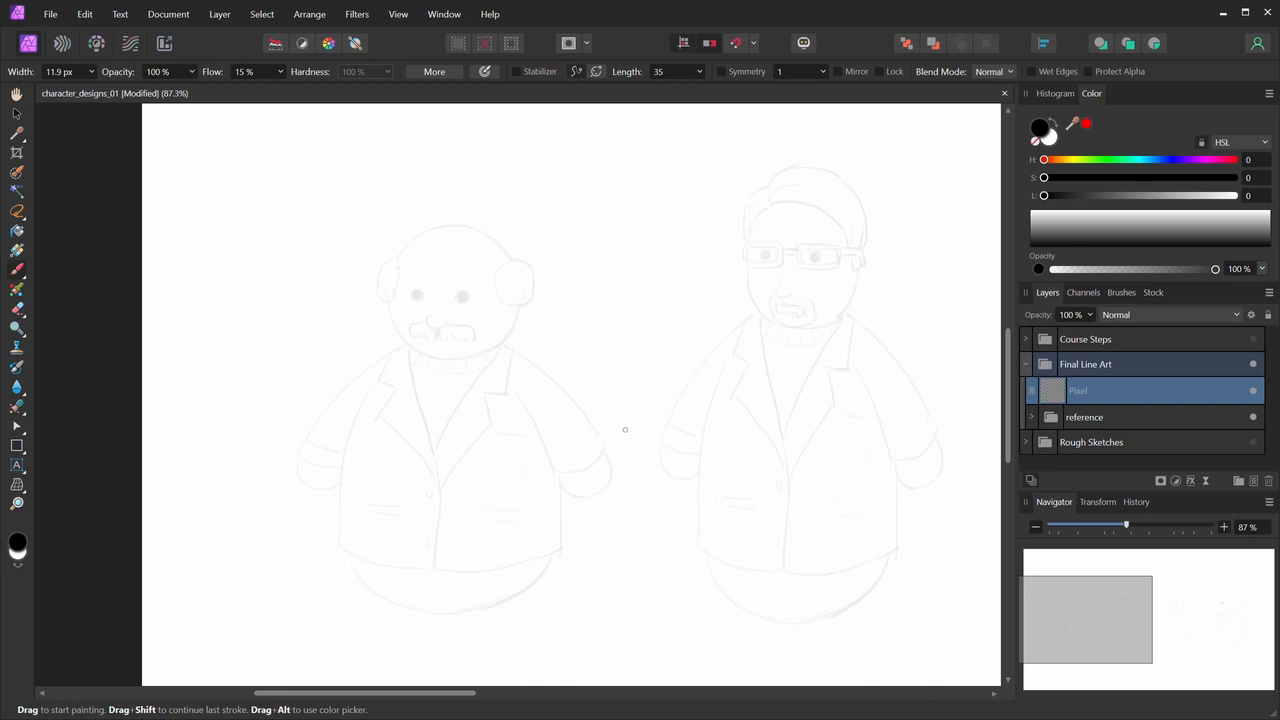
pyautogui.moveTo(392, 307)
pyautogui.mouseDown()
pyautogui.moveTo(369, 302)
pyautogui.moveTo(401, 345)
pyautogui.moveTo(432, 348)
pyautogui.mouseUp()
pyautogui.hotkey('ctrl', 'z')
pyautogui.hotkey('ctrl', 'z')
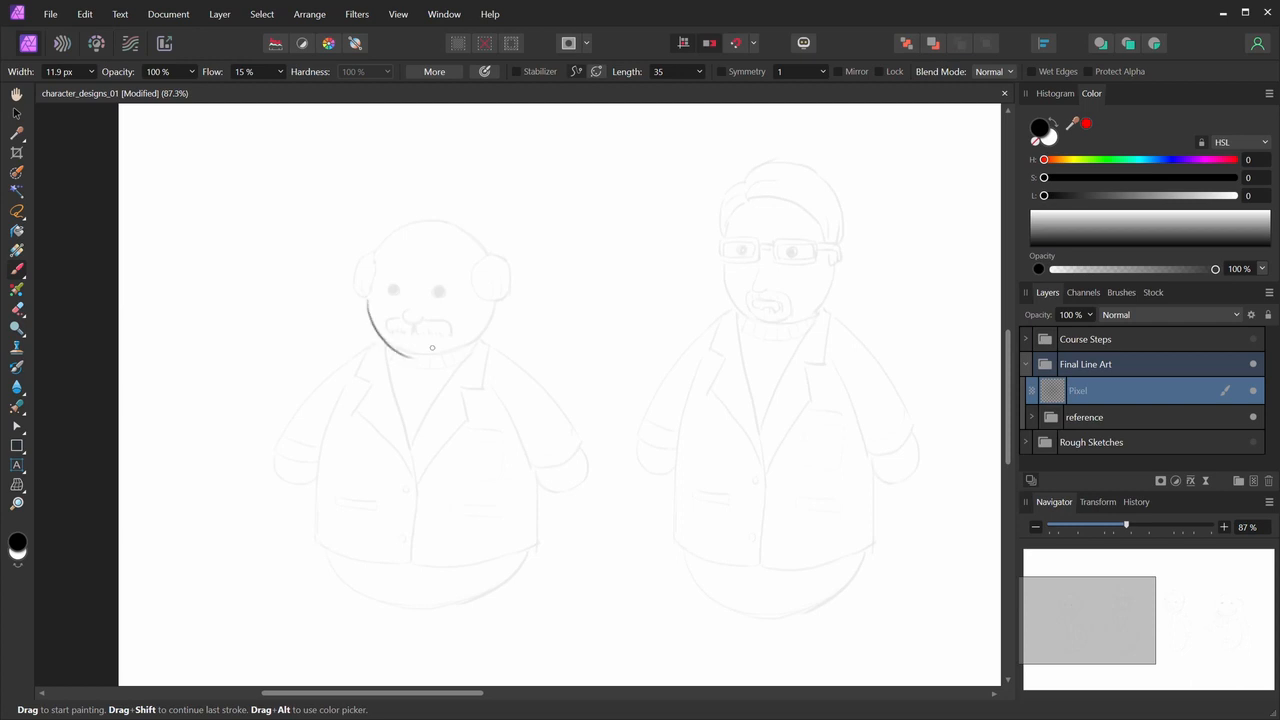
pyautogui.hotkey('ctrl', 'z')
pyautogui.moveTo(368, 298)
pyautogui.mouseDown()
pyautogui.moveTo(374, 328)
pyautogui.moveTo(418, 346)
pyautogui.mouseUp()
# - Ink the right side of the first figure's jaw, joining the left stroke under the chin
pyautogui.moveTo(495, 303)
pyautogui.mouseDown()
pyautogui.moveTo(476, 335)
pyautogui.moveTo(444, 351)
pyautogui.mouseUp()
pyautogui.hotkey('ctrl', 'z')
pyautogui.moveTo(495, 305)
pyautogui.mouseDown()
pyautogui.moveTo(445, 356)
pyautogui.moveTo(454, 349)
pyautogui.moveTo(415, 354)
pyautogui.moveTo(445, 339)
pyautogui.moveTo(412, 352)
pyautogui.moveTo(458, 334)
pyautogui.moveTo(410, 352)
pyautogui.moveTo(460, 335)
pyautogui.moveTo(412, 350)
pyautogui.moveTo(460, 346)
pyautogui.moveTo(448, 332)
pyautogui.moveTo(415, 353)
pyautogui.moveTo(470, 338)
pyautogui.moveTo(416, 354)
pyautogui.moveTo(455, 349)
pyautogui.mouseUp()
pyautogui.hotkey('ctrl', 'z')
pyautogui.hotkey('ctrl', 'z')
pyautogui.hotkey('ctrl', 'z')
pyautogui.hotkey('ctrl', 'z')
pyautogui.hotkey('ctrl', 'z')
pyautogui.hotkey('ctrl', 'z')
pyautogui.hotkey('ctrl', 'z')
pyautogui.hotkey('ctrl', 'z')
# - Ink the V-shaped neckline of the first figure's coat, with both edges meeting at mid-chest
pyautogui.moveTo(386, 345); pyautogui.dragTo(414, 470)
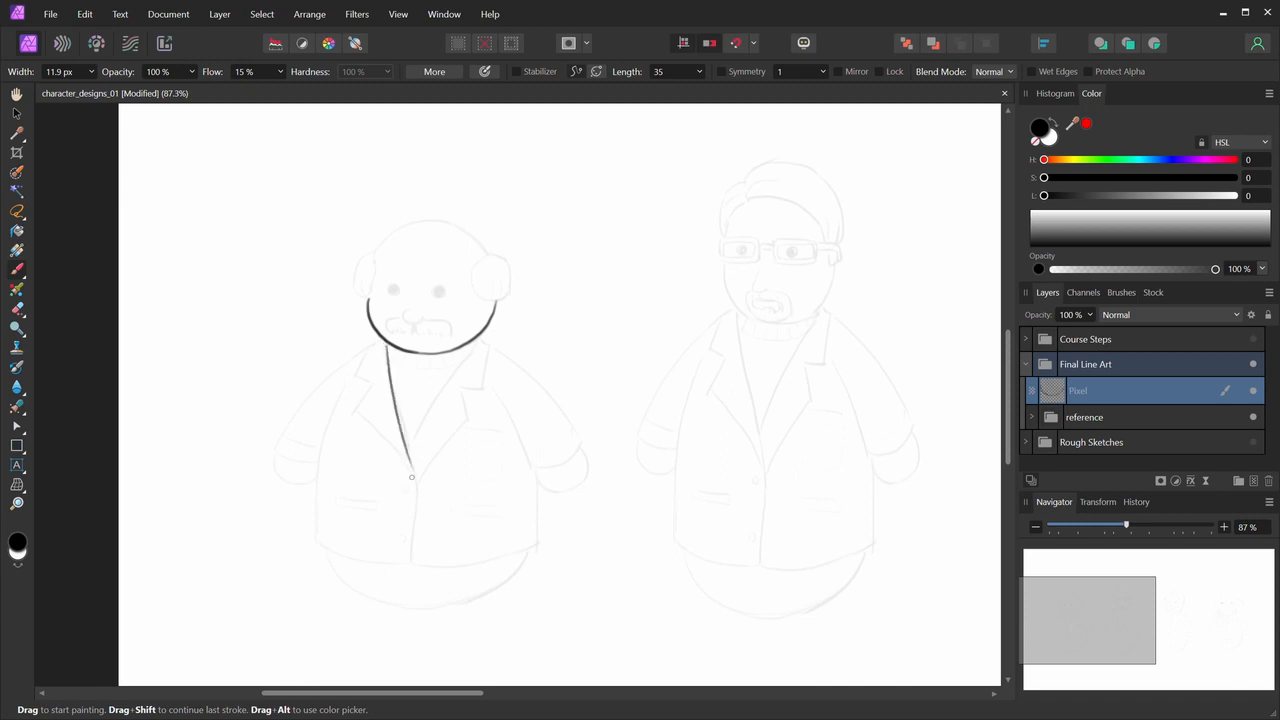
pyautogui.hotkey('ctrl', 'z')
pyautogui.moveTo(386, 342)
pyautogui.mouseDown()
pyautogui.moveTo(412, 455)
pyautogui.moveTo(478, 350)
pyautogui.mouseUp()
pyautogui.hotkey('ctrl', 'z')
pyautogui.moveTo(412, 442); pyautogui.dragTo(468, 346)
pyautogui.hotkey('ctrl', 'z')
pyautogui.moveTo(411, 446)
pyautogui.mouseDown()
pyautogui.moveTo(478, 337)
pyautogui.moveTo(458, 360)
pyautogui.mouseUp()
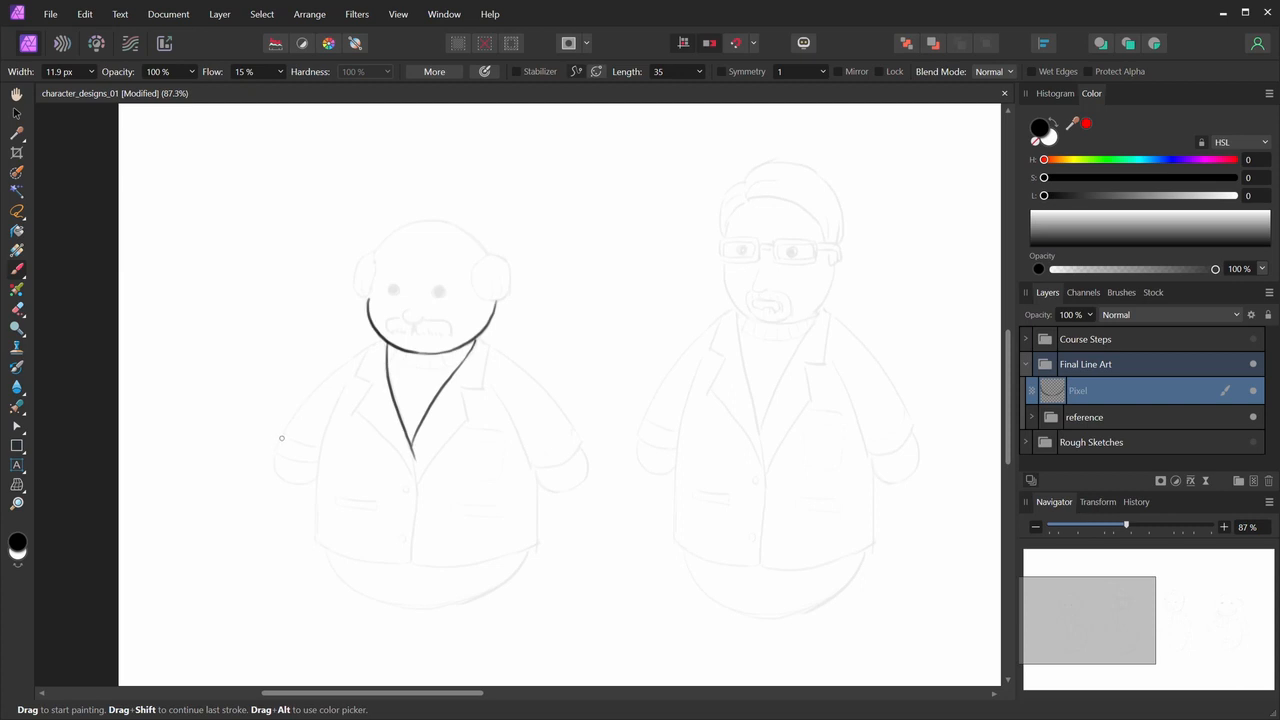
# - Ink the outer edge of the first figure's left sleeve up to the collar, plus the short collar tip on the right
pyautogui.moveTo(278, 444); pyautogui.dragTo(370, 352)
pyautogui.hotkey('ctrl', 'z')
pyautogui.moveTo(277, 443); pyautogui.dragTo(383, 338)
pyautogui.moveTo(477, 338); pyautogui.dragTo(488, 346)
# - Ink the first figure's notched left lapel and the coat's front opening line down to the hem
pyautogui.moveTo(371, 344)
pyautogui.mouseDown()
pyautogui.moveTo(351, 379)
pyautogui.moveTo(368, 386)
pyautogui.moveTo(356, 414)
pyautogui.moveTo(420, 484)
pyautogui.mouseUp()
pyautogui.hotkey('ctrl', 'z')
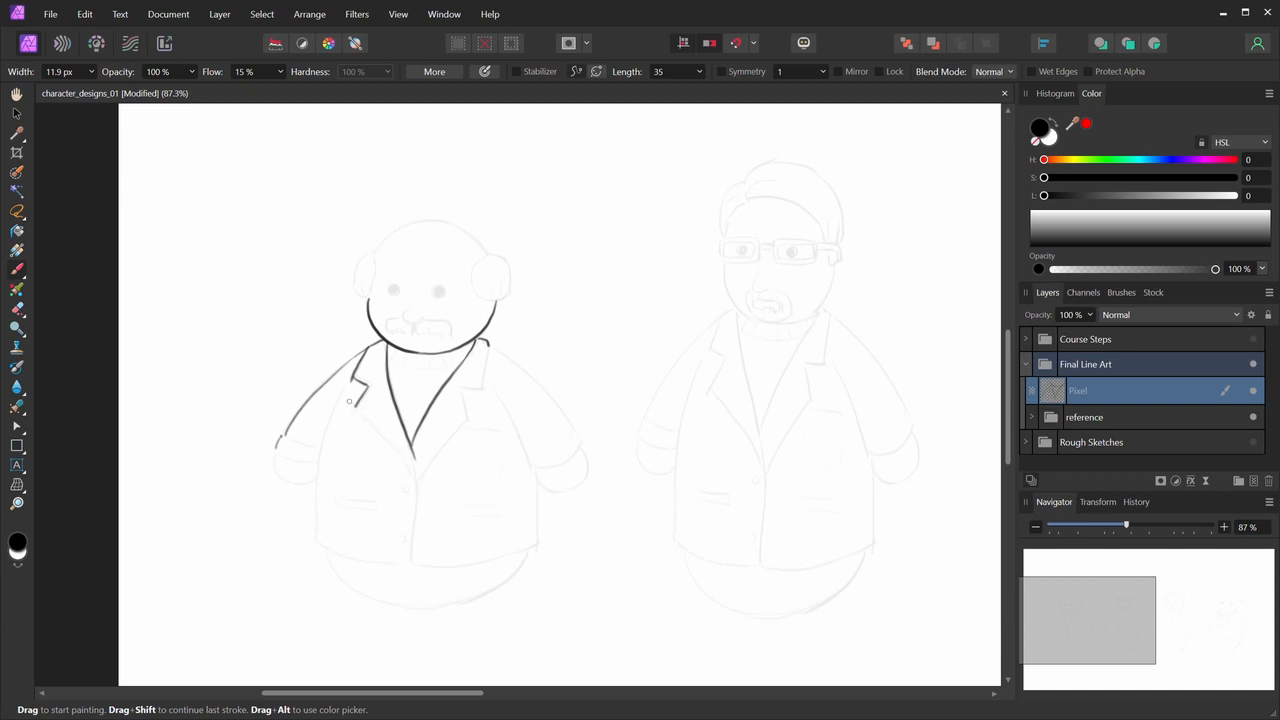
pyautogui.moveTo(356, 406)
pyautogui.mouseDown()
pyautogui.moveTo(412, 480)
pyautogui.moveTo(398, 446)
pyautogui.moveTo(415, 453)
pyautogui.moveTo(404, 562)
pyautogui.mouseUp()
pyautogui.hotkey('ctrl', 'z')
pyautogui.moveTo(416, 484); pyautogui.dragTo(404, 562)
pyautogui.hotkey('ctrl', 'z')
pyautogui.moveTo(416, 484); pyautogui.dragTo(410, 566)
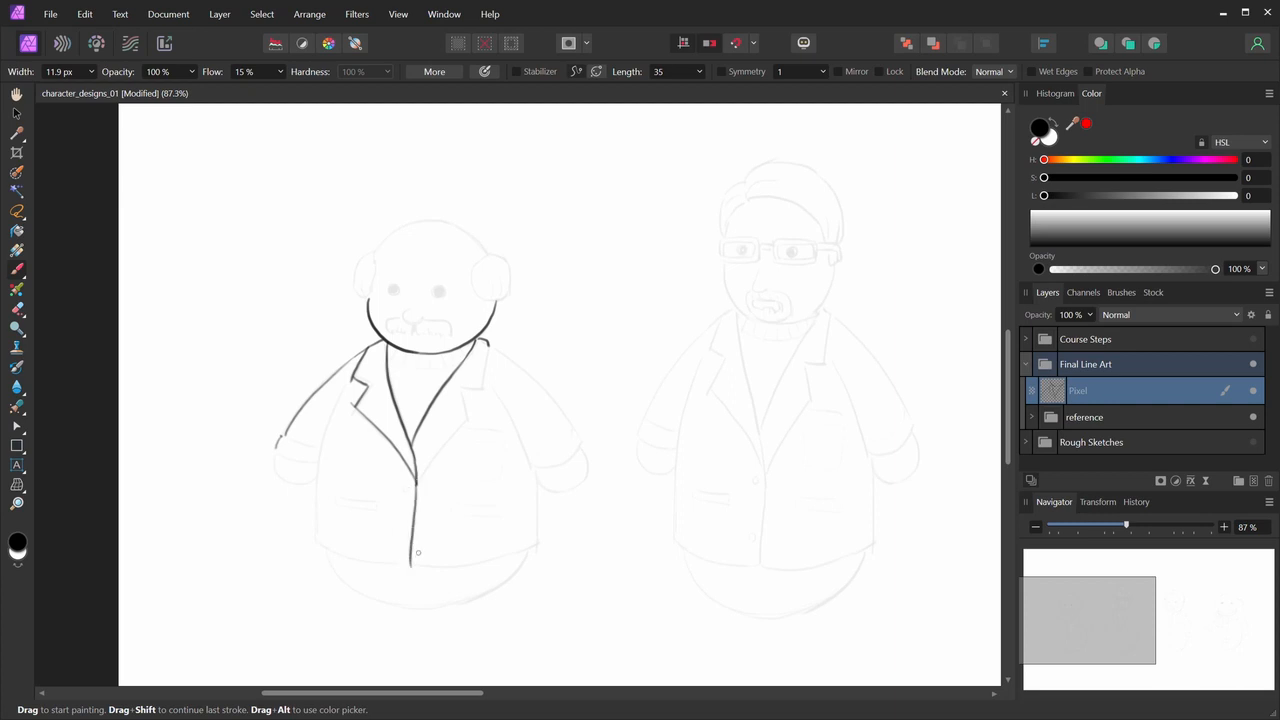
pyautogui.press('e')
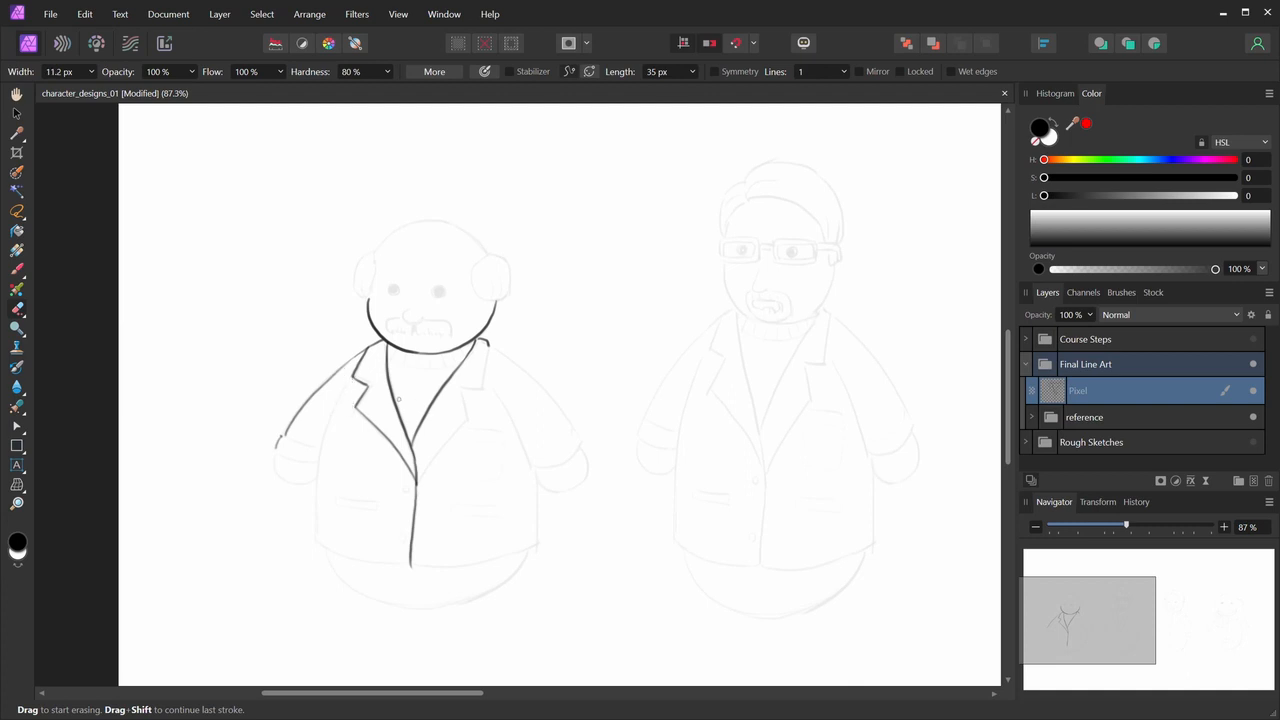
pyautogui.press('b')
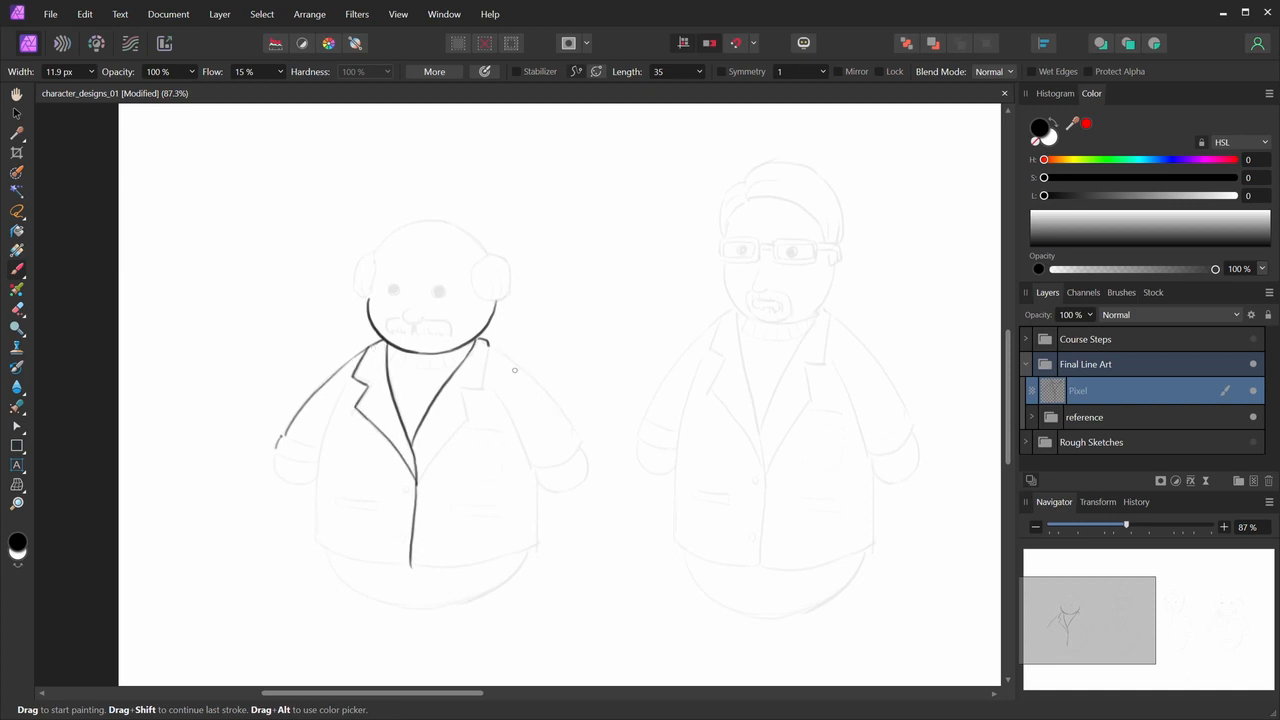
# - Ink the outer and inner edges of the first figure's right sleeve and close them with a curved cuff line
pyautogui.moveTo(494, 350); pyautogui.dragTo(574, 436)
pyautogui.moveTo(492, 394)
pyautogui.mouseDown()
pyautogui.moveTo(537, 481)
pyautogui.moveTo(539, 461)
pyautogui.moveTo(559, 466)
pyautogui.moveTo(531, 468)
pyautogui.moveTo(561, 465)
pyautogui.moveTo(575, 426)
pyautogui.moveTo(583, 440)
pyautogui.moveTo(552, 458)
pyautogui.moveTo(564, 464)
pyautogui.moveTo(538, 469)
pyautogui.moveTo(587, 441)
pyautogui.mouseUp()
pyautogui.hotkey('ctrl', 'z')
pyautogui.hotkey('ctrl', 'z')
pyautogui.hotkey('ctrl', 'z')
pyautogui.hotkey('ctrl', 'z')
pyautogui.hotkey('ctrl', 'z')
pyautogui.moveTo(520, 467); pyautogui.dragTo(586, 446)
# - Erase the overshooting stroke end at the bottom of the coat's front opening
pyautogui.press('e')
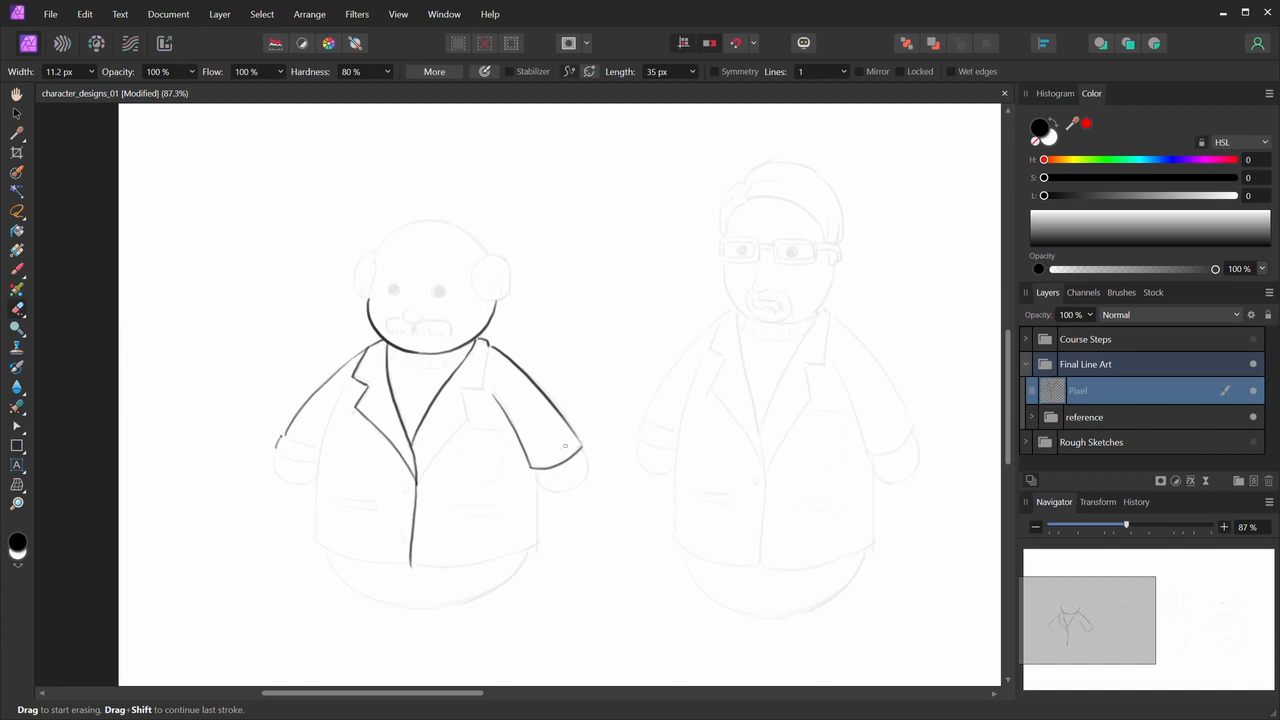
pyautogui.press('b')
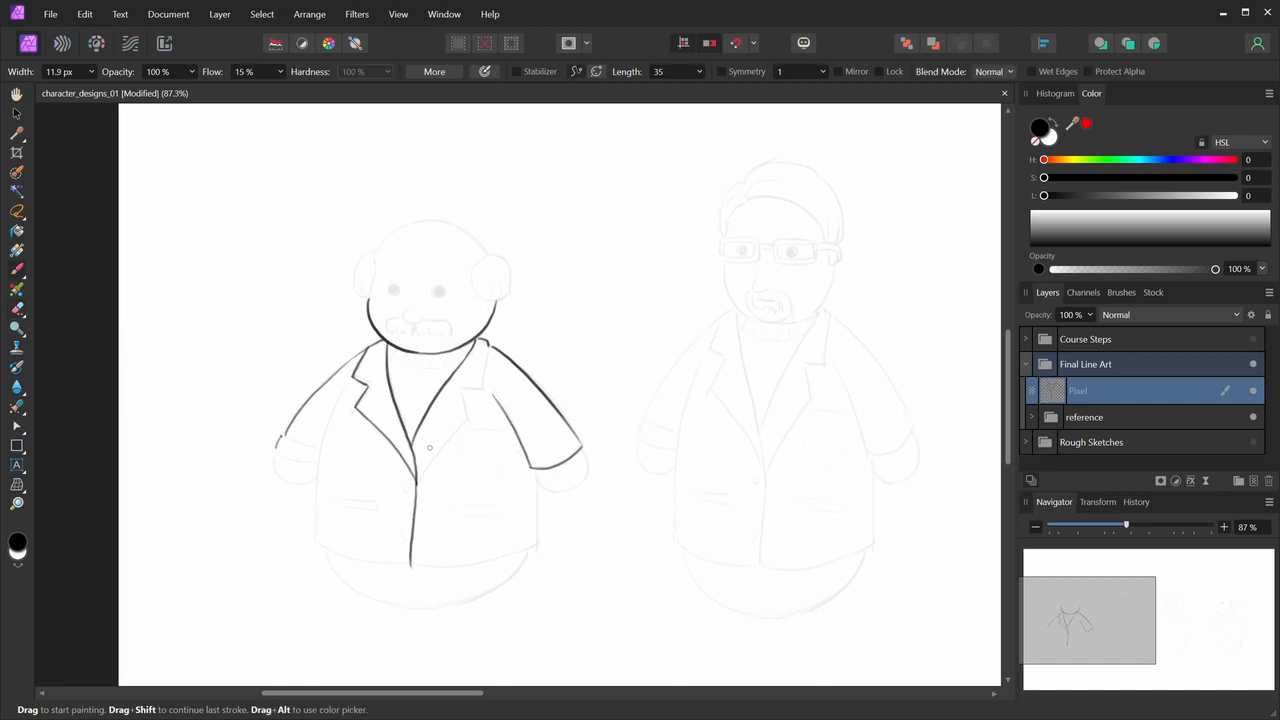
pyautogui.press('e')
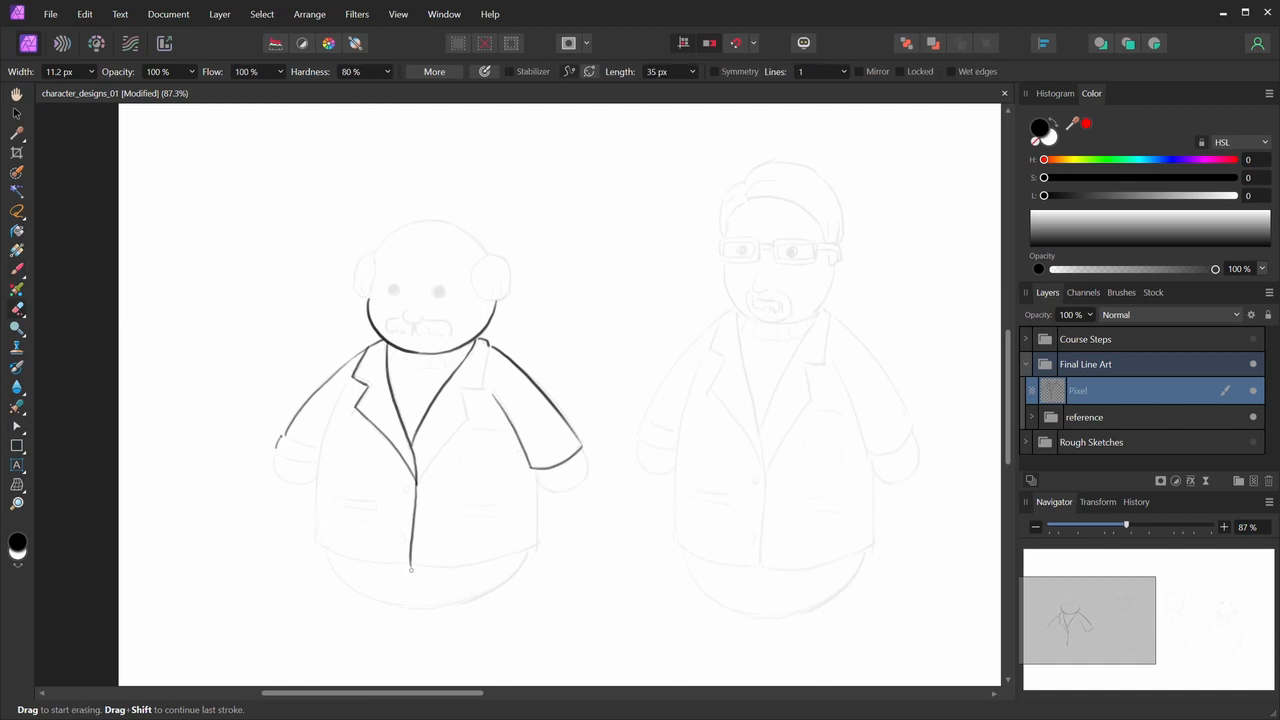
pyautogui.press('b')
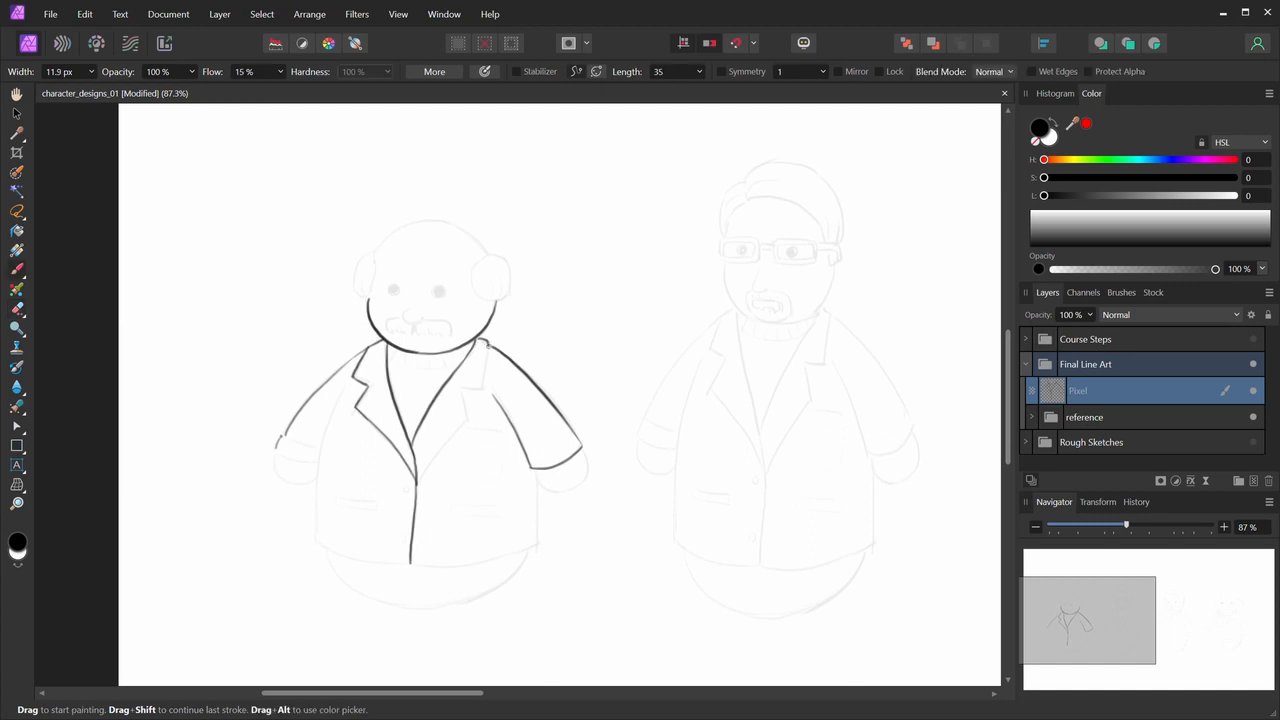
# - Ink the first figure's notched right lapel down to the front opening and erase the strokes that overshoot the notch
pyautogui.moveTo(488, 345)
pyautogui.mouseDown()
pyautogui.moveTo(486, 394)
pyautogui.moveTo(473, 391)
pyautogui.moveTo(488, 393)
pyautogui.moveTo(425, 492)
pyautogui.mouseUp()
pyautogui.hotkey('ctrl', 'z')
pyautogui.hotkey('ctrl', 'z')
pyautogui.hotkey('ctrl', 'z')
pyautogui.moveTo(467, 430)
pyautogui.mouseDown()
pyautogui.moveTo(418, 482)
pyautogui.moveTo(474, 422)
pyautogui.mouseUp()
pyautogui.hotkey('ctrl', 'z')
pyautogui.hotkey('ctrl', 'z')
pyautogui.moveTo(418, 482); pyautogui.dragTo(478, 410)
pyautogui.moveTo(418, 476); pyautogui.dragTo(474, 424)
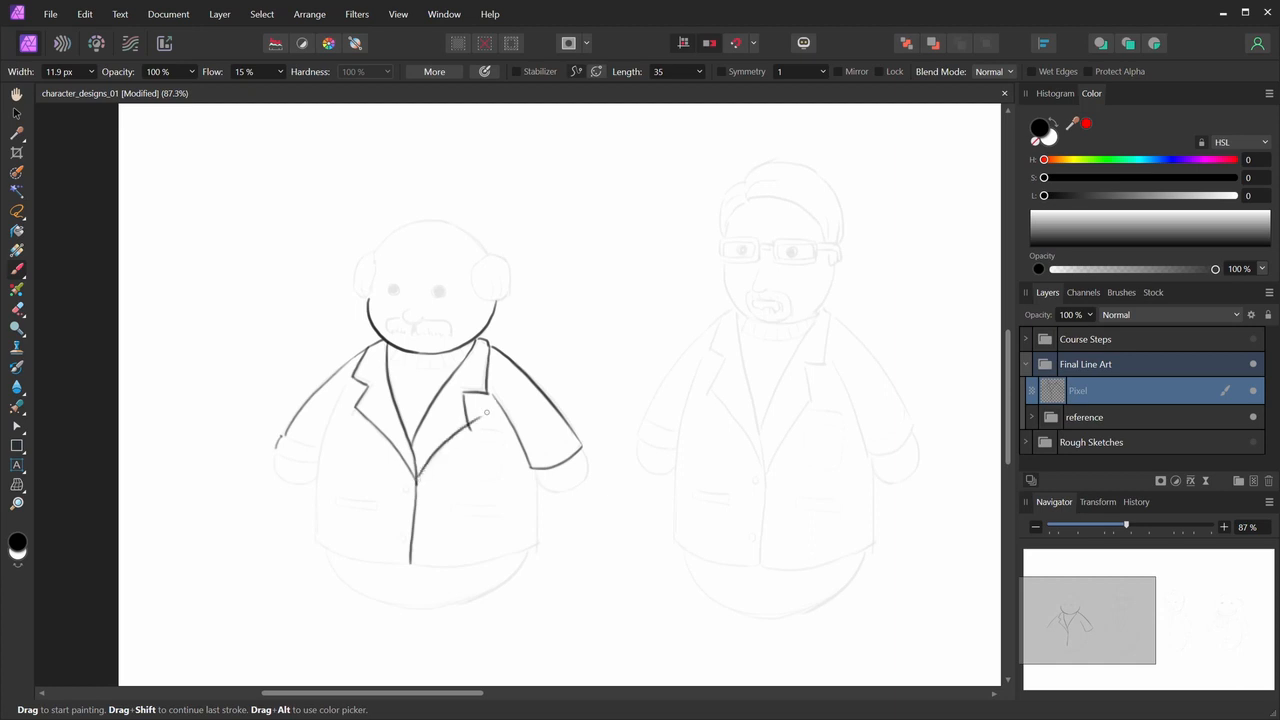
pyautogui.press('e')
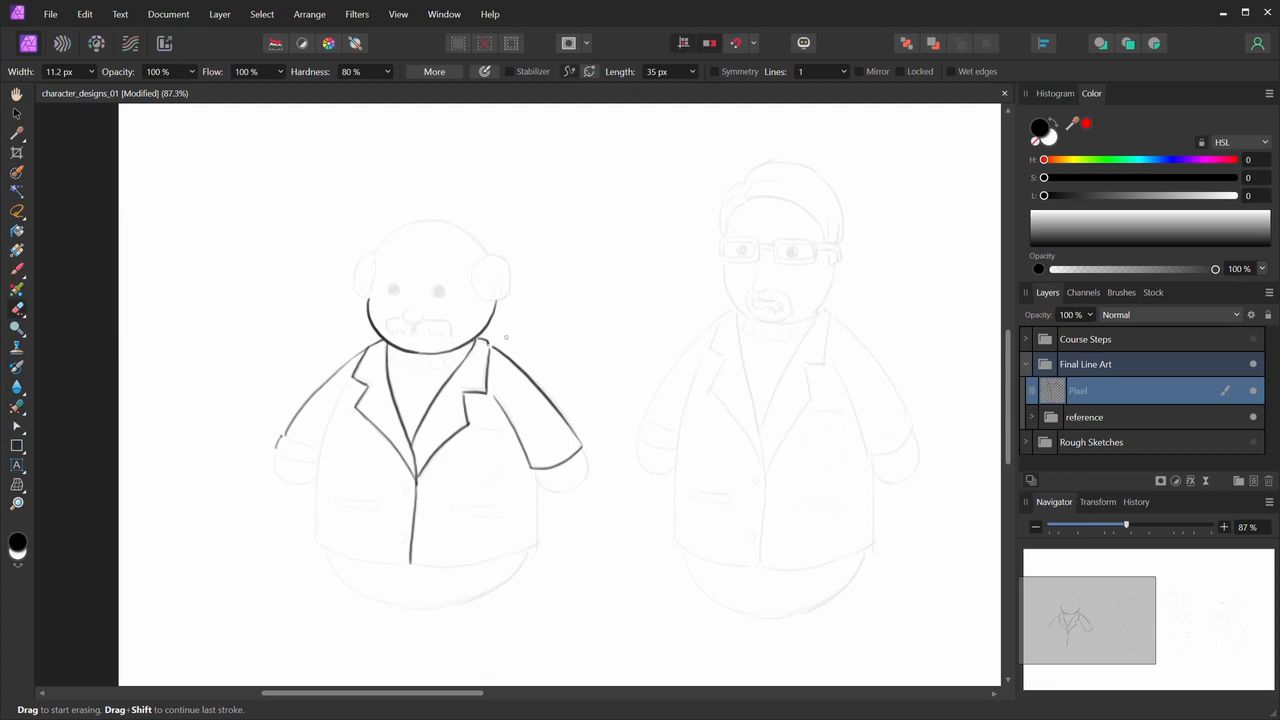
# - Ink the left side edge of the first figure's coat from the lapel down to the hem
pyautogui.press('b')
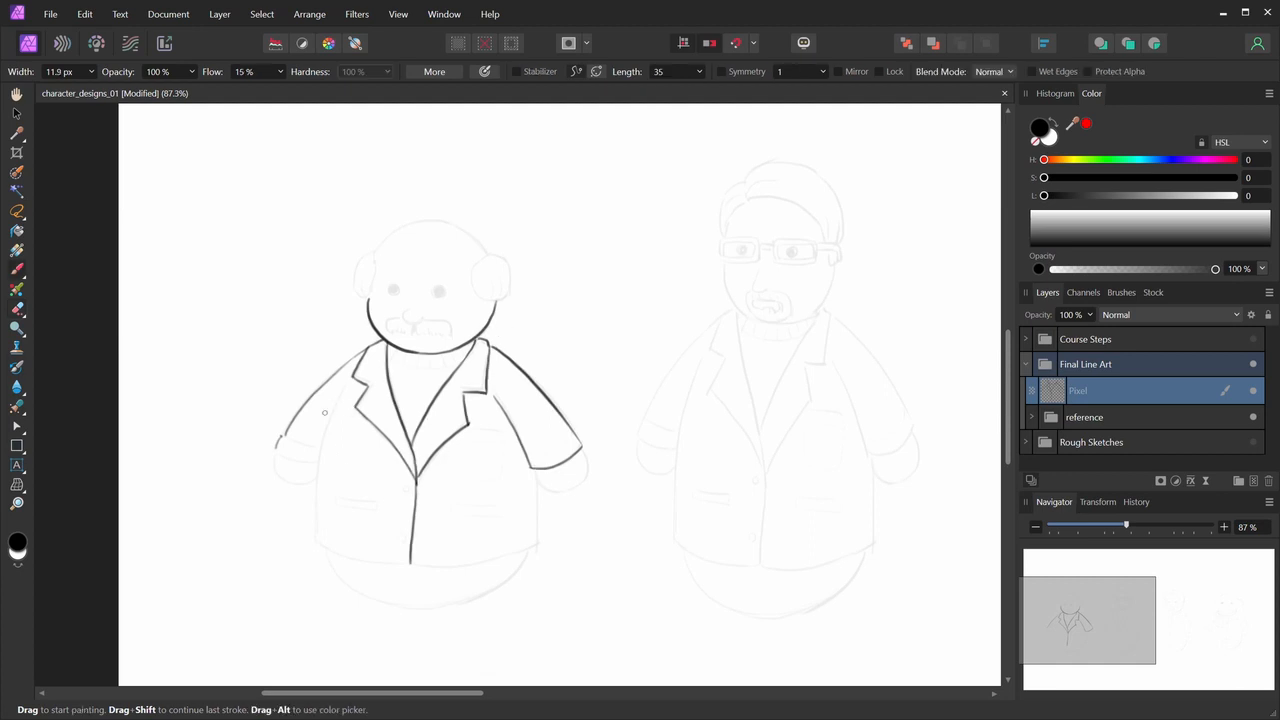
pyautogui.moveTo(341, 394)
pyautogui.mouseDown()
pyautogui.moveTo(311, 550)
pyautogui.moveTo(316, 520)
pyautogui.mouseUp()
pyautogui.hotkey('ctrl', 'z')
pyautogui.hotkey('ctrl', 'z')
pyautogui.moveTo(353, 377)
pyautogui.mouseDown()
pyautogui.moveTo(329, 426)
pyautogui.moveTo(316, 526)
pyautogui.mouseUp()
pyautogui.hotkey('ctrl', 'z')
pyautogui.moveTo(355, 378); pyautogui.dragTo(325, 559)
pyautogui.hotkey('ctrl', 'z')
pyautogui.moveTo(351, 379); pyautogui.dragTo(310, 548)
pyautogui.hotkey('ctrl', 'z')
pyautogui.moveTo(349, 379); pyautogui.dragTo(320, 522)
pyautogui.hotkey('ctrl', 'z')
# - Ink the curved left half of the coat's hem up to the front opening and clean up the stroke ends
pyautogui.moveTo(354, 373)
pyautogui.mouseDown()
pyautogui.moveTo(324, 441)
pyautogui.moveTo(315, 540)
pyautogui.moveTo(381, 563)
pyautogui.moveTo(412, 565)
pyautogui.mouseUp()
pyautogui.hotkey('ctrl', 'z')
pyautogui.moveTo(314, 538); pyautogui.dragTo(404, 562)
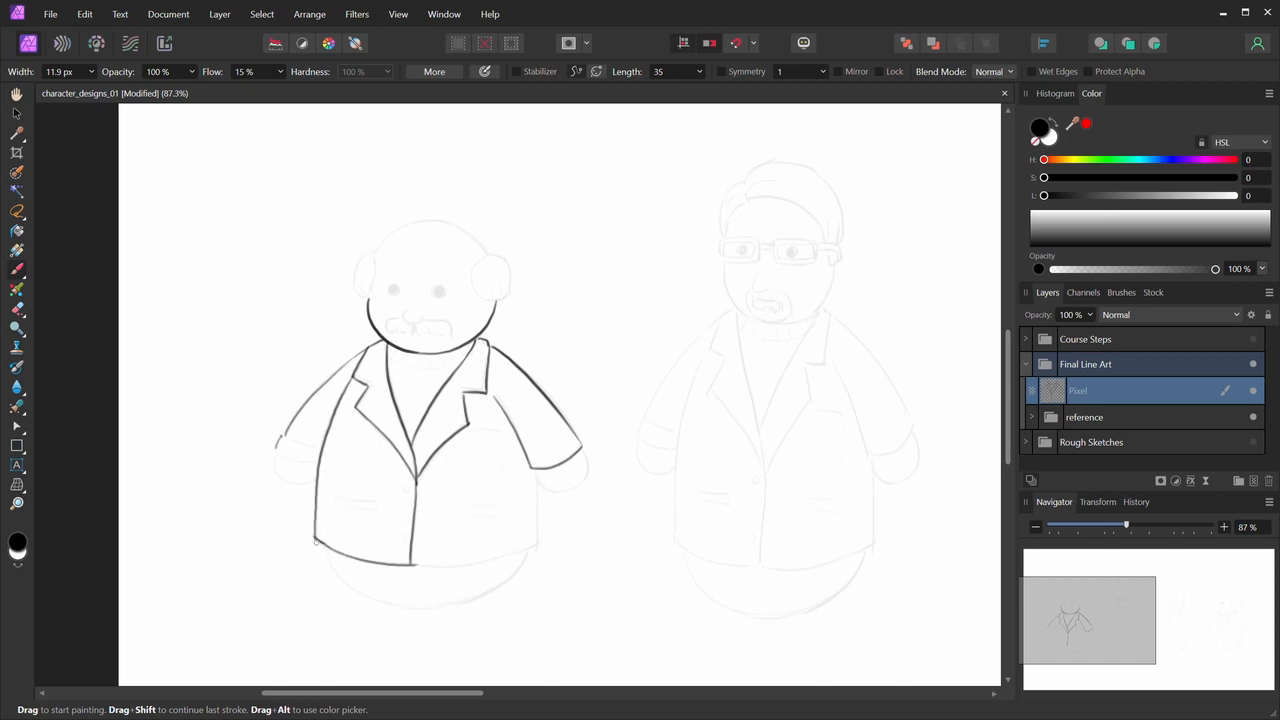
pyautogui.press('e')
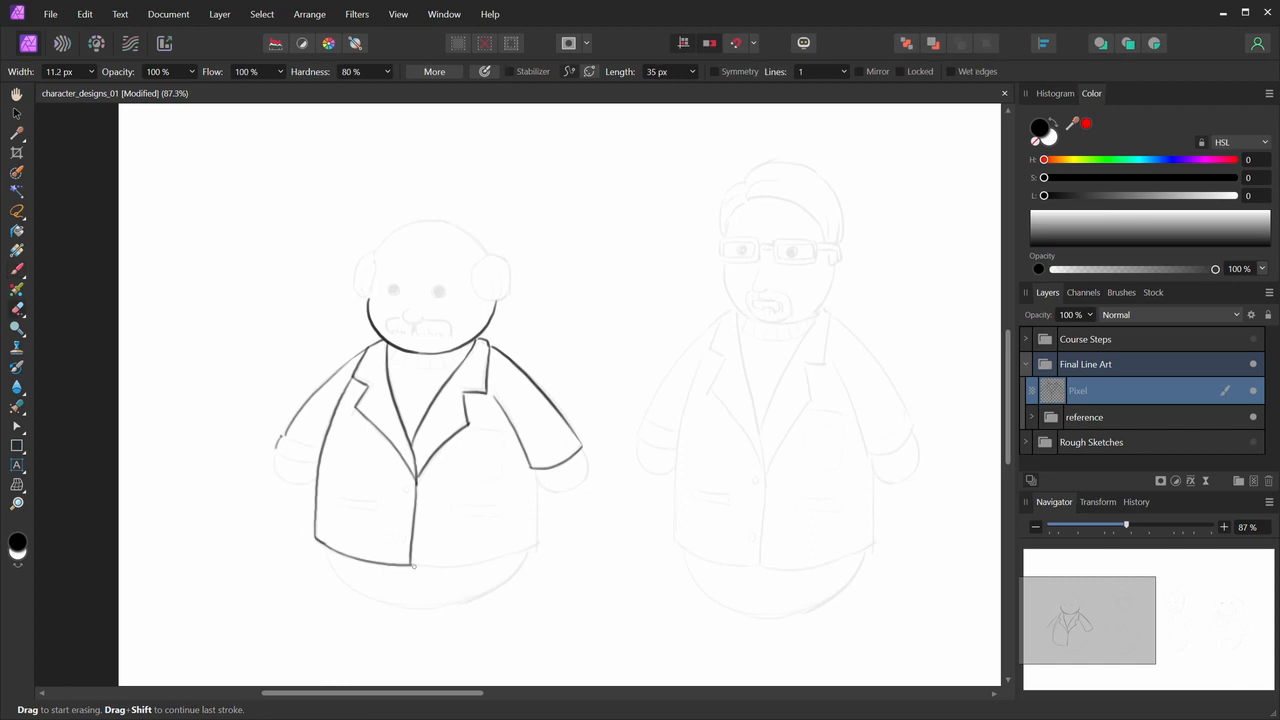
# - Ink the coat's right side edge below the sleeve and the curved right half of the hem
pyautogui.press('b')
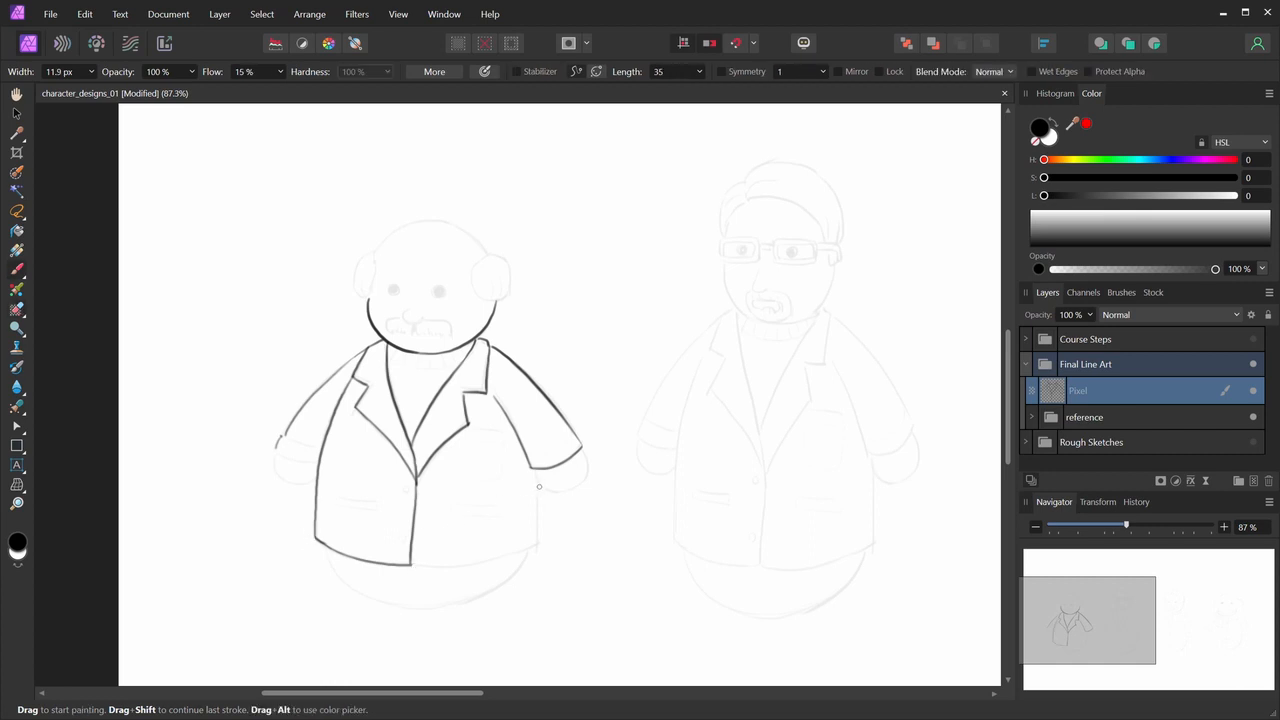
pyautogui.moveTo(536, 470); pyautogui.dragTo(539, 538)
pyautogui.hotkey('ctrl', 'z')
pyautogui.moveTo(538, 480); pyautogui.dragTo(539, 550)
pyautogui.moveTo(414, 562); pyautogui.dragTo(534, 542)
pyautogui.hotkey('ctrl', 'z')
pyautogui.moveTo(414, 564); pyautogui.dragTo(548, 540)
pyautogui.hotkey('ctrl', 'z')
pyautogui.moveTo(414, 564)
pyautogui.mouseDown()
pyautogui.moveTo(455, 568)
pyautogui.moveTo(553, 540)
pyautogui.mouseUp()
pyautogui.hotkey('ctrl', 'z')
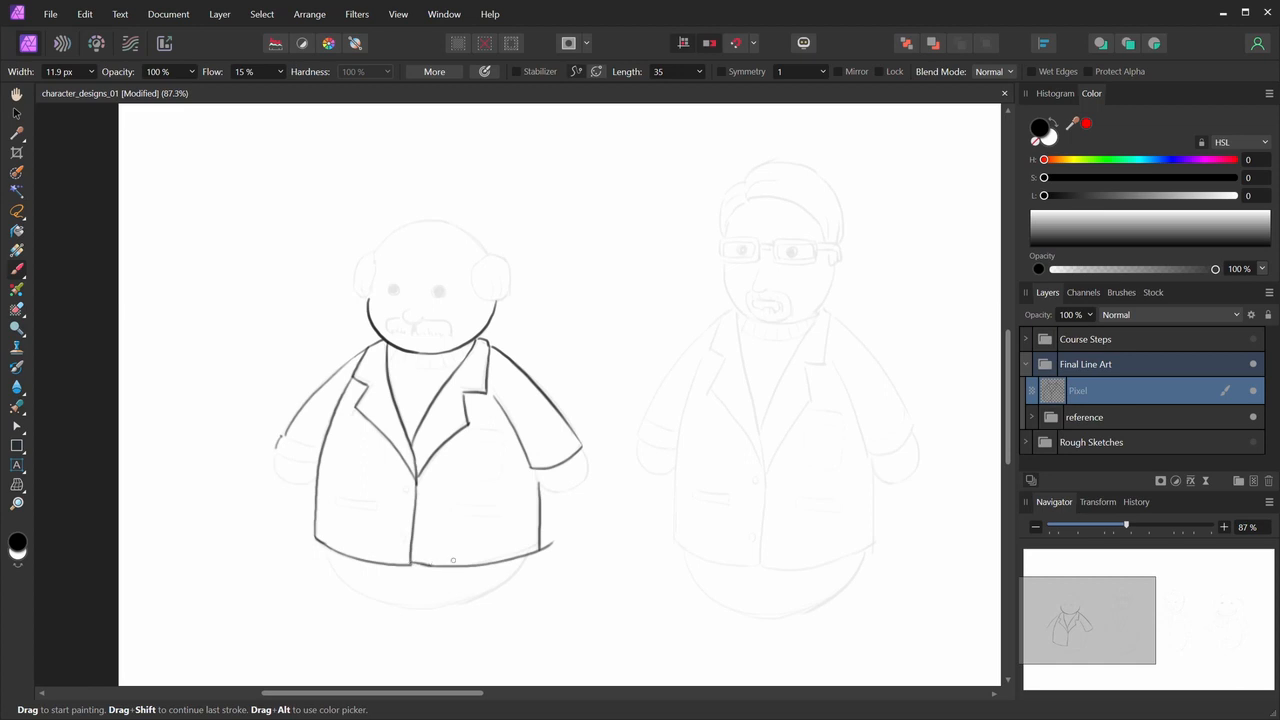
# - Erase the hem stroke that overshoots the coat's lower right corner
pyautogui.press('e')
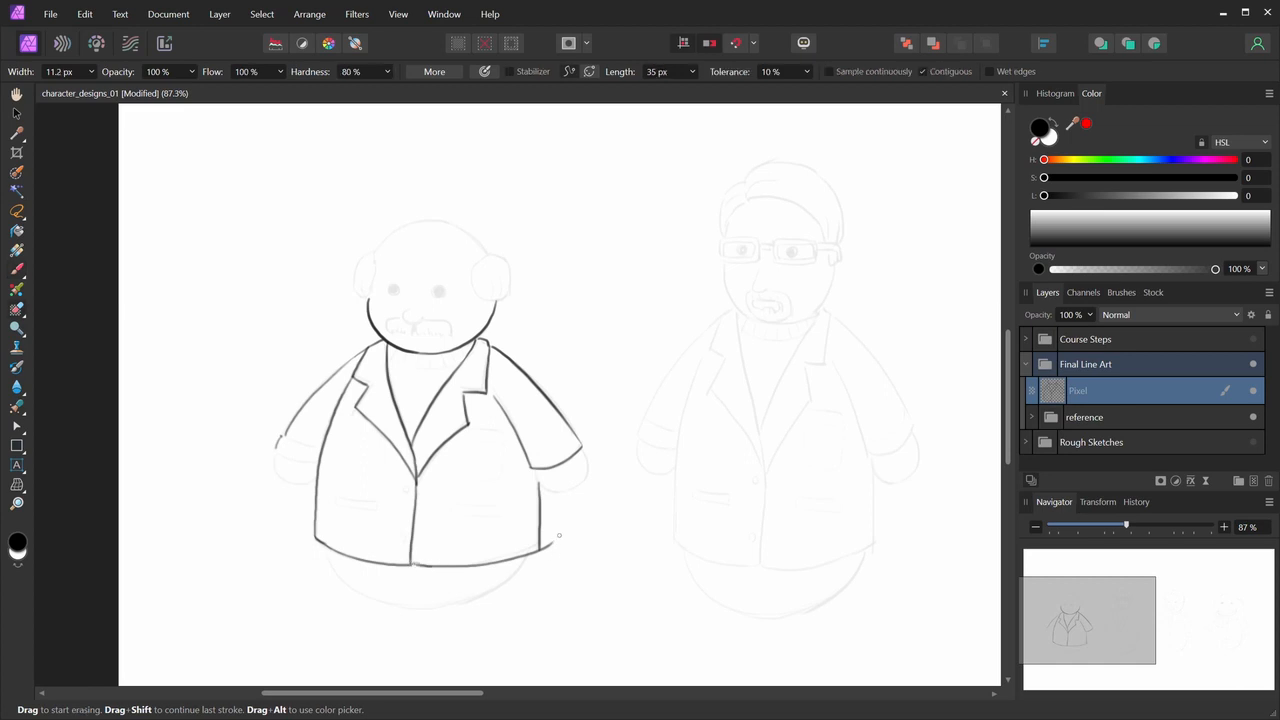
pyautogui.press('e')
pyautogui.click(553, 539)
pyautogui.hotkey('ctrl', 'z')
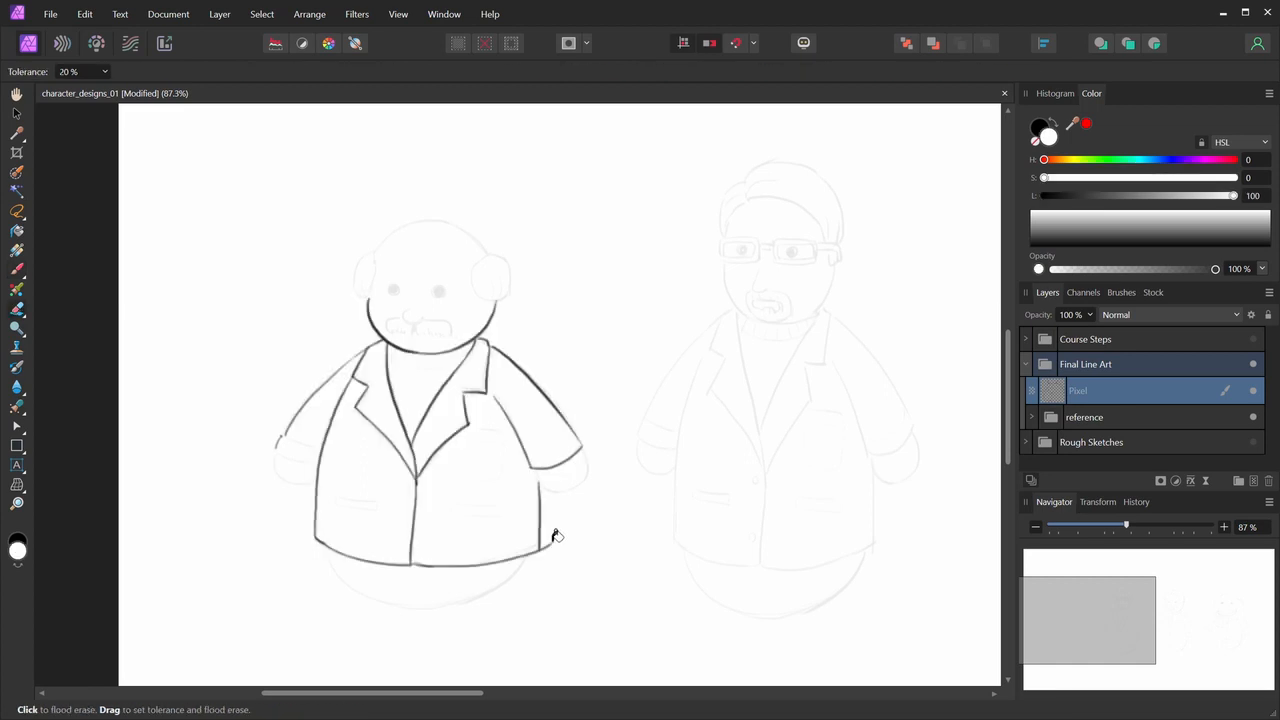
pyautogui.press('e')
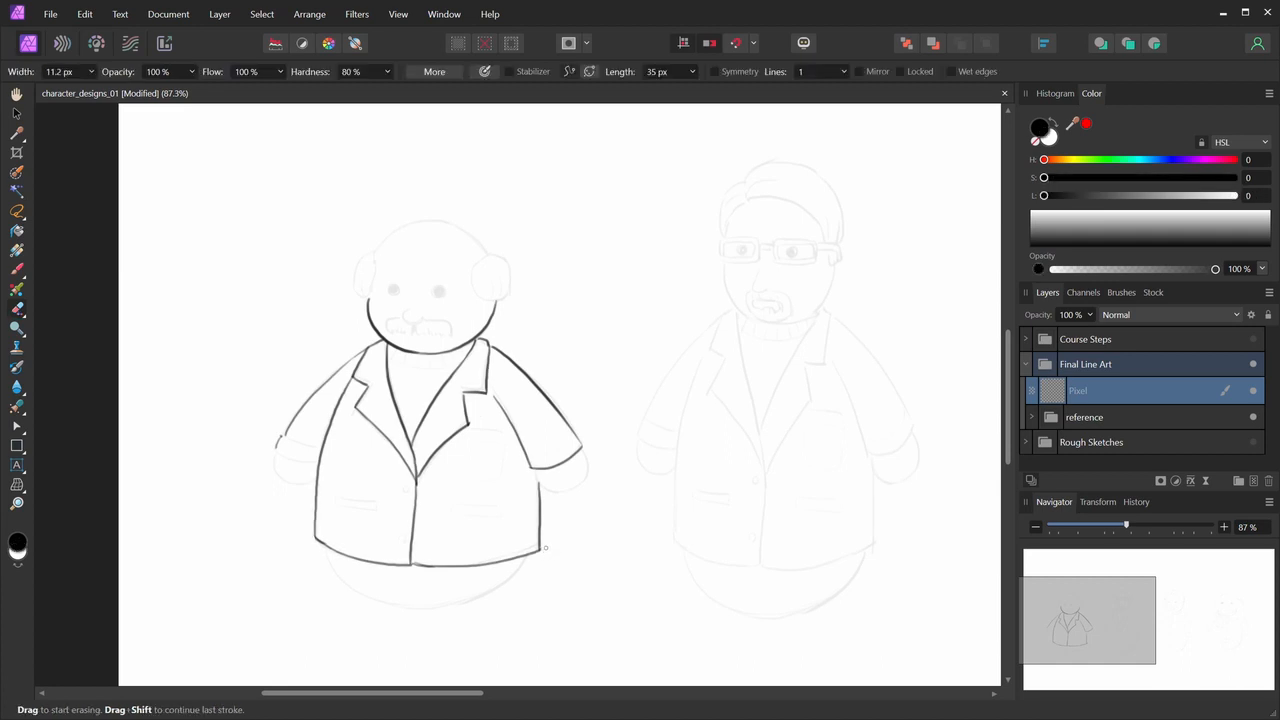
# - Darken the upper part of the coat's front opening line where the lapels meet
pyautogui.press('b')
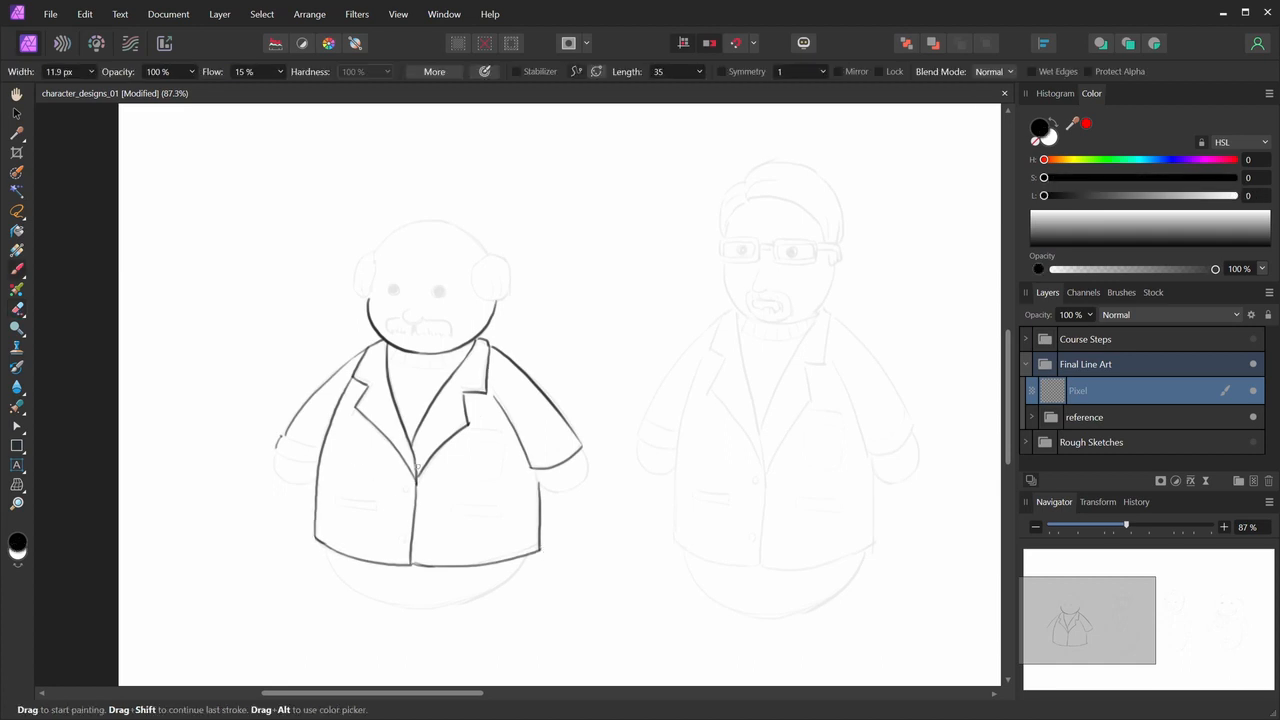
pyautogui.moveTo(415, 452); pyautogui.dragTo(415, 516)
pyautogui.moveTo(415, 452); pyautogui.dragTo(412, 523)
pyautogui.hotkey('ctrl', 'z')
pyautogui.moveTo(414, 452); pyautogui.dragTo(409, 528)
pyautogui.hotkey('ctrl', 'z')
pyautogui.moveTo(414, 450); pyautogui.dragTo(412, 535)
pyautogui.hotkey('ctrl', 'z')
pyautogui.moveTo(414, 447); pyautogui.dragTo(409, 519)
# - Close the first figure's left sleeve with a curved cuff line and darken the sleeve's outer edge
pyautogui.moveTo(277, 448)
pyautogui.mouseDown()
pyautogui.moveTo(326, 473)
pyautogui.moveTo(301, 457)
pyautogui.mouseUp()
pyautogui.hotkey('ctrl', 'z')
pyautogui.press('b')
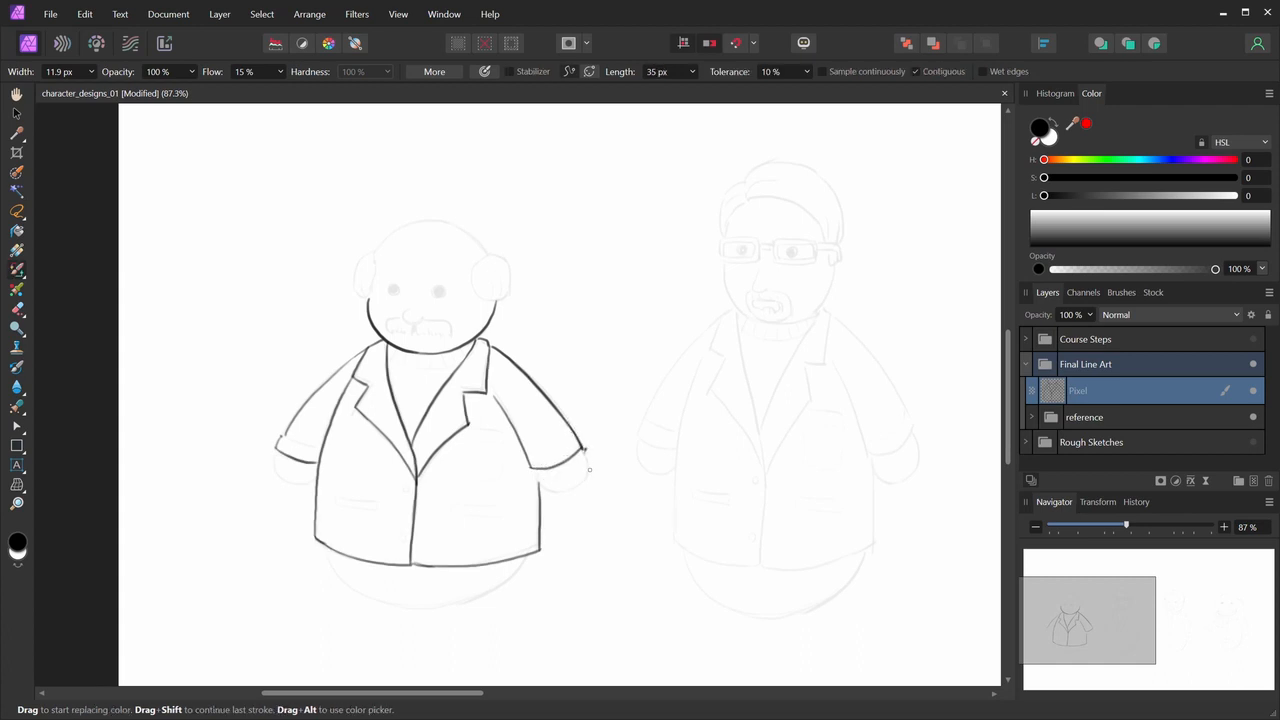
pyautogui.press('e')
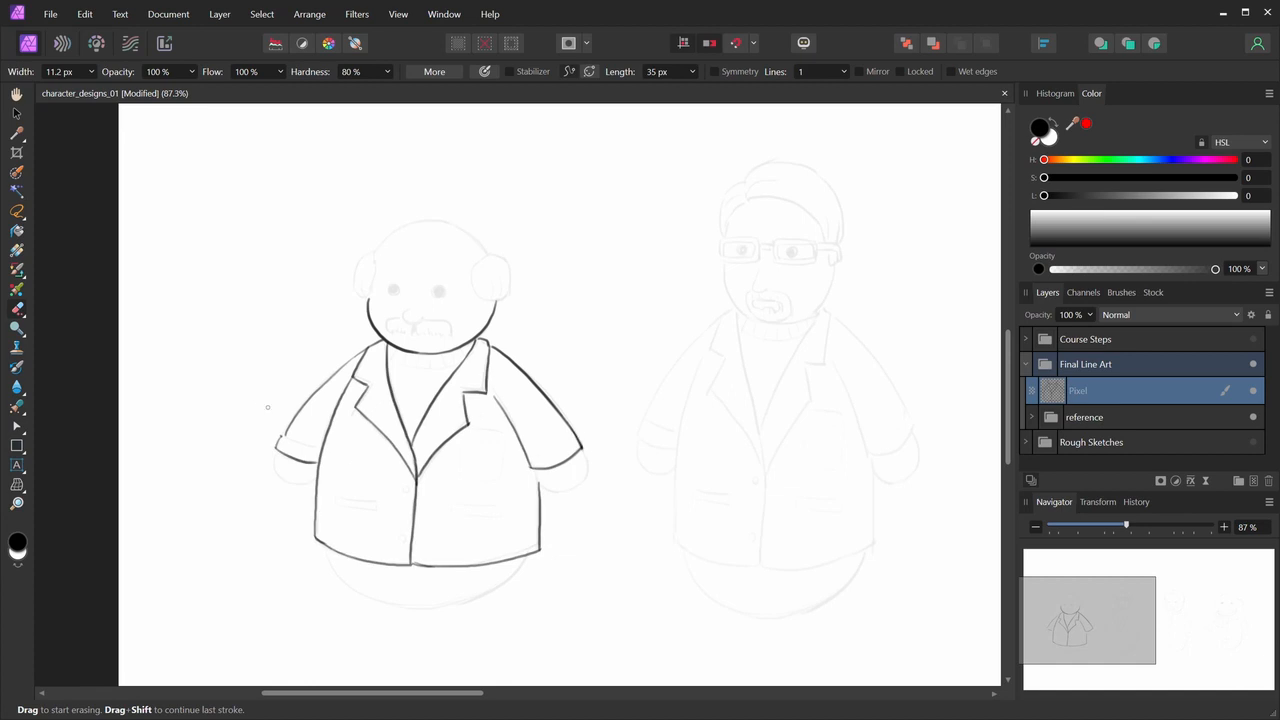
pyautogui.press('b')
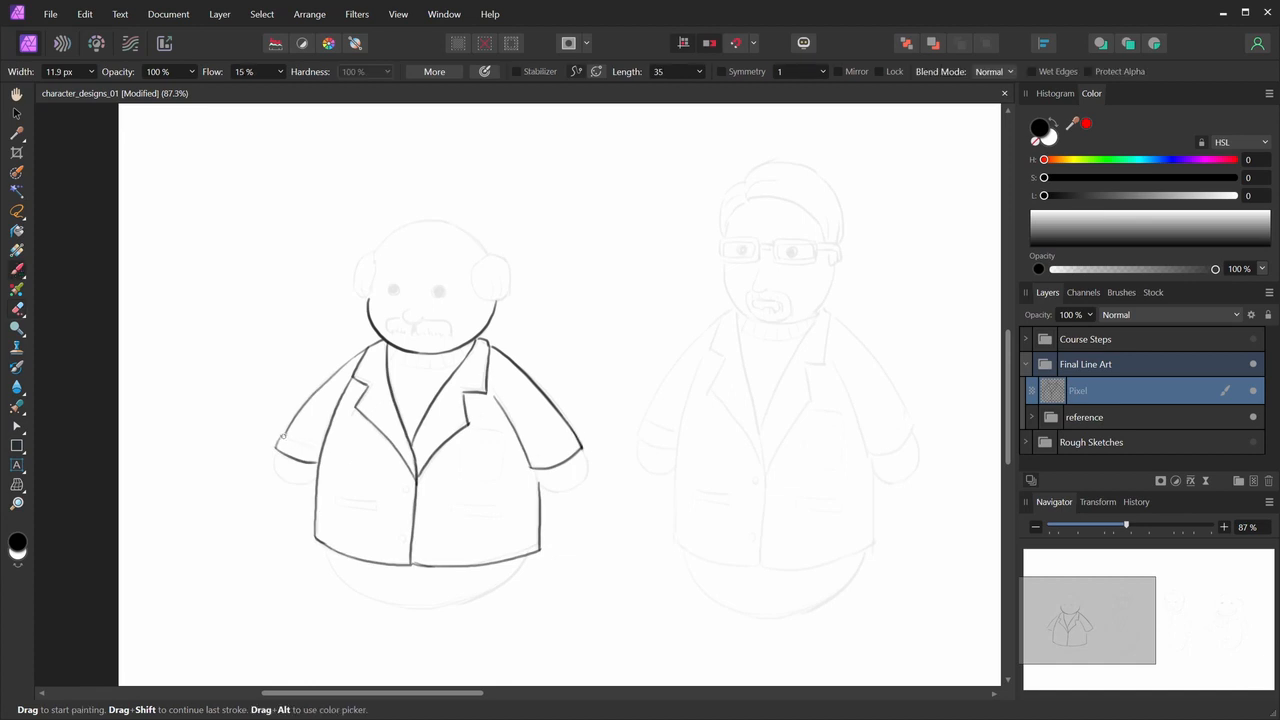
pyautogui.moveTo(285, 441)
pyautogui.mouseDown()
pyautogui.moveTo(316, 444)
pyautogui.moveTo(329, 381)
pyautogui.moveTo(366, 348)
pyautogui.mouseUp()
pyautogui.hotkey('ctrl', 'z')
pyautogui.moveTo(317, 391); pyautogui.dragTo(362, 352)
pyautogui.moveTo(281, 435); pyautogui.dragTo(279, 449)
# - Ink a second cuff line across both sleeves and the rounded hands below the cuffs
pyautogui.moveTo(529, 462)
pyautogui.mouseDown()
pyautogui.moveTo(579, 451)
pyautogui.moveTo(575, 436)
pyautogui.mouseUp()
pyautogui.hotkey('ctrl', 'z')
pyautogui.hotkey('ctrl', 'z')
pyautogui.moveTo(279, 448)
pyautogui.mouseDown()
pyautogui.moveTo(284, 484)
pyautogui.moveTo(303, 473)
pyautogui.moveTo(279, 458)
pyautogui.moveTo(316, 482)
pyautogui.mouseUp()
pyautogui.moveTo(535, 472); pyautogui.dragTo(572, 491)
pyautogui.hotkey('ctrl', 'z')
pyautogui.moveTo(581, 447)
pyautogui.mouseDown()
pyautogui.moveTo(588, 470)
pyautogui.moveTo(573, 491)
pyautogui.moveTo(586, 474)
pyautogui.mouseUp()
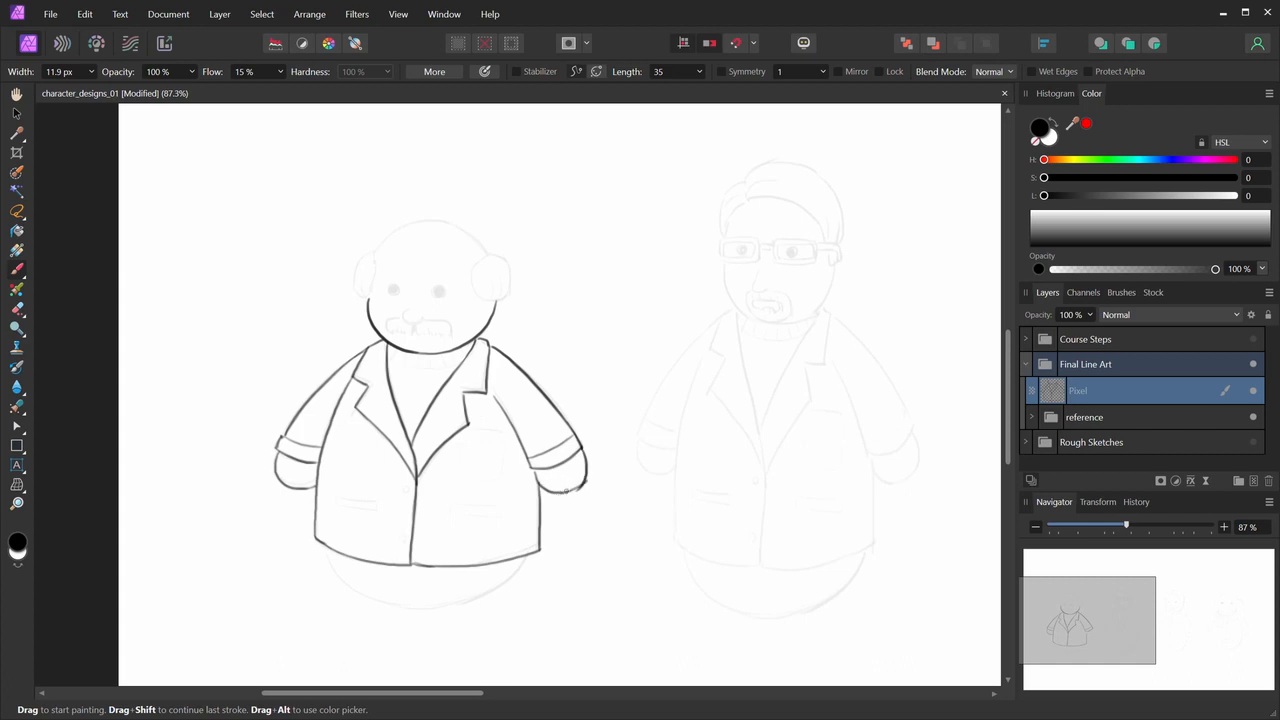
pyautogui.press('e')
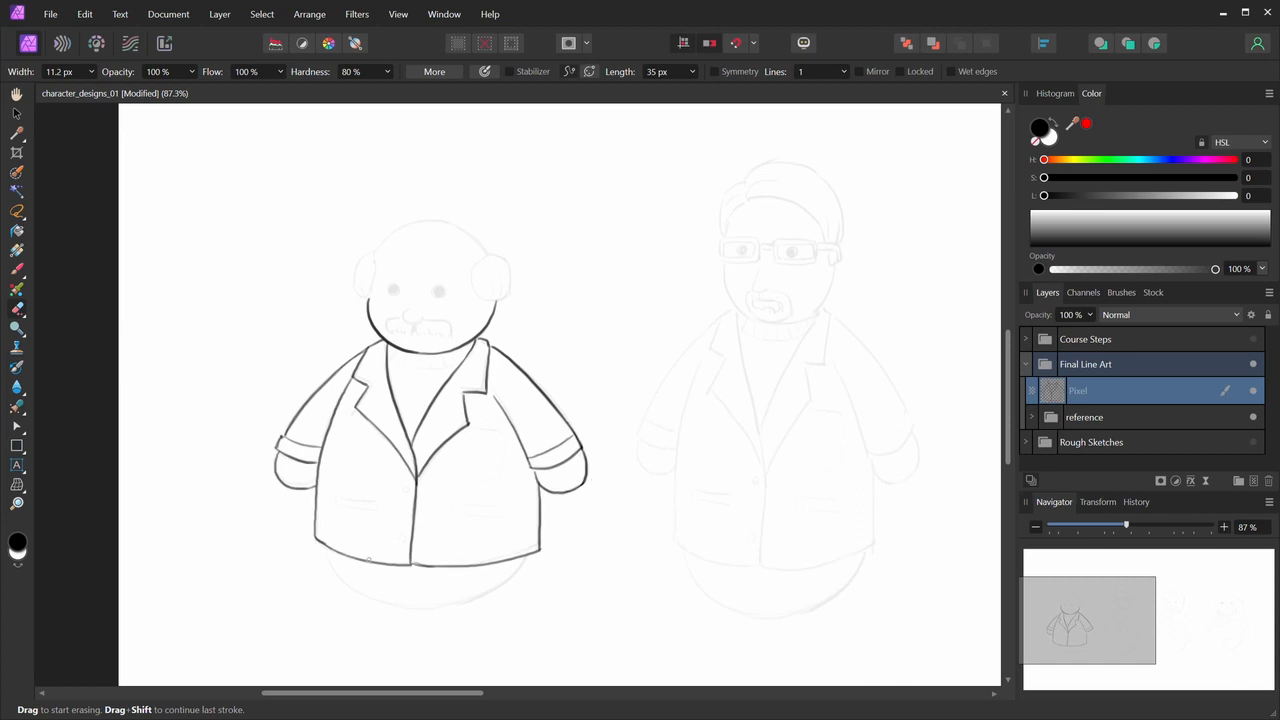
# - Ink the first figure's rounded base as a bowl-shaped curve running below the coat from one hem end to the other
pyautogui.press('b')
pyautogui.moveTo(327, 548); pyautogui.dragTo(415, 608)
pyautogui.hotkey('ctrl', 'z')
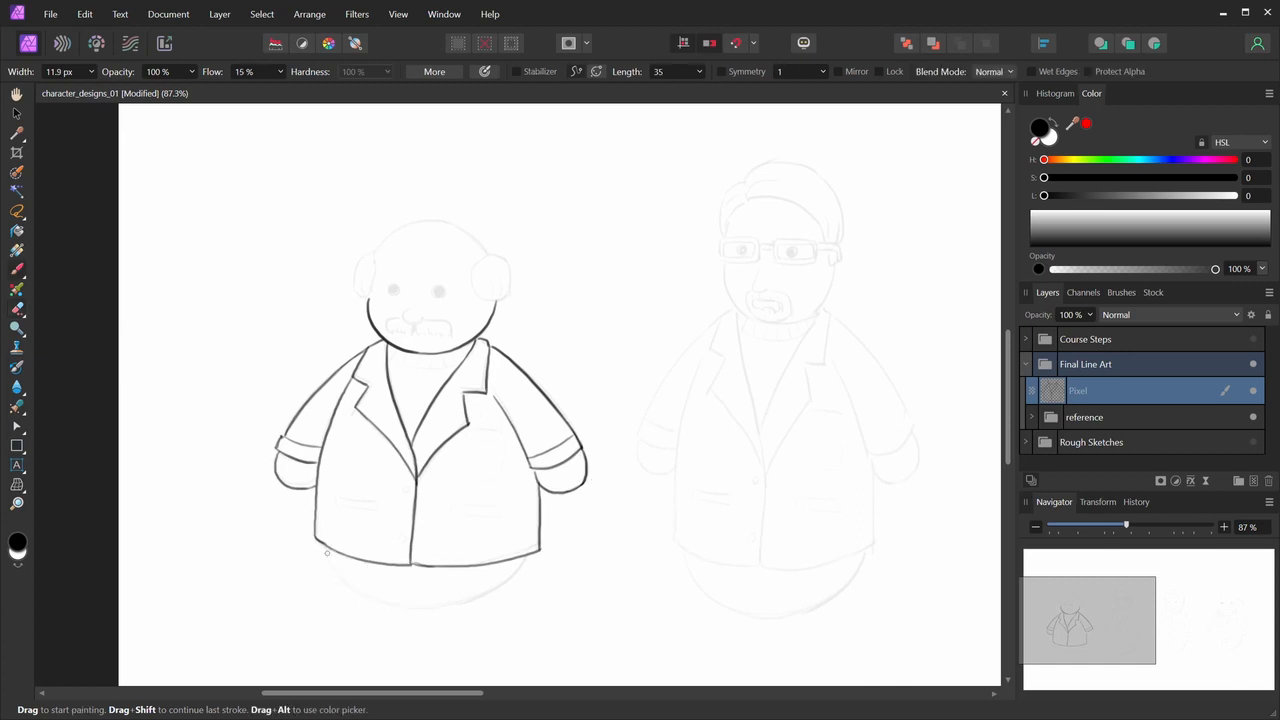
pyautogui.moveTo(325, 546)
pyautogui.mouseDown()
pyautogui.moveTo(440, 607)
pyautogui.moveTo(499, 592)
pyautogui.mouseUp()
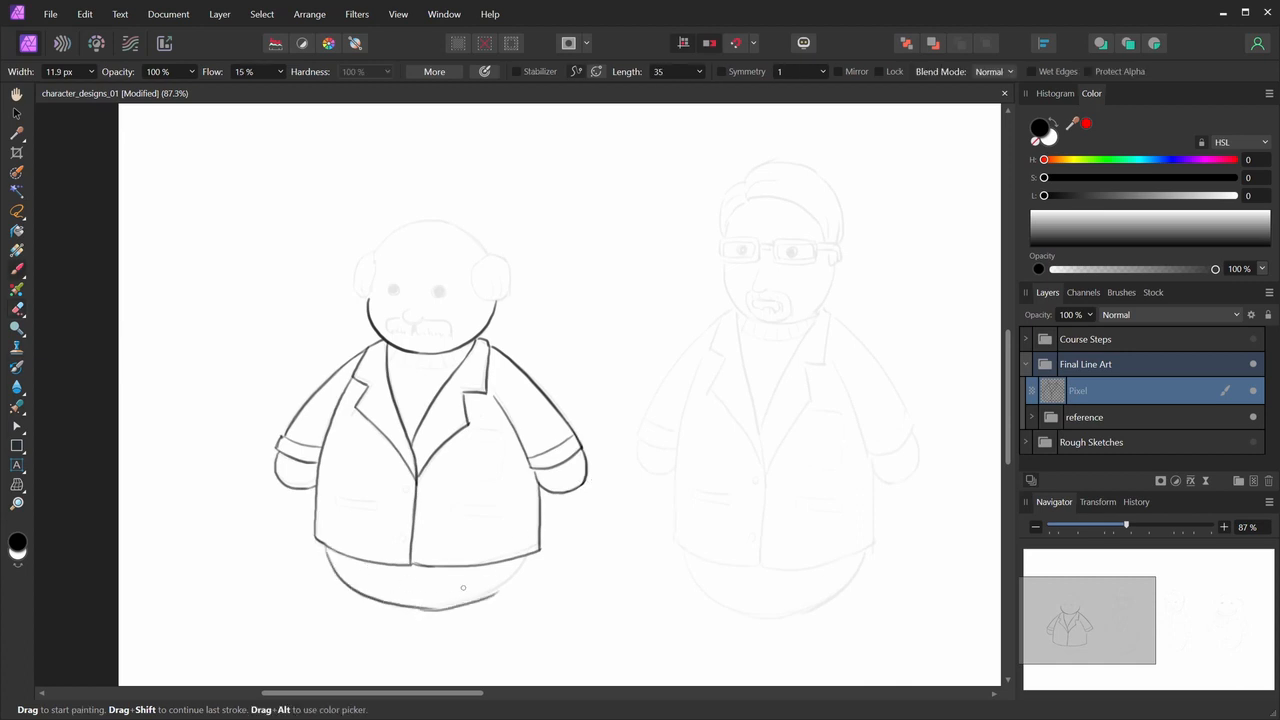
pyautogui.hotkey('ctrl', 'z')
pyautogui.moveTo(416, 608); pyautogui.dragTo(520, 562)
pyautogui.hotkey('ctrl', 'z')
pyautogui.moveTo(414, 608)
pyautogui.mouseDown()
pyautogui.moveTo(530, 556)
pyautogui.moveTo(437, 617)
pyautogui.moveTo(442, 597)
pyautogui.moveTo(422, 606)
pyautogui.moveTo(446, 606)
pyautogui.moveTo(508, 580)
pyautogui.mouseUp()
pyautogui.hotkey('ctrl', 'z')
pyautogui.hotkey('ctrl', 'z')
pyautogui.hotkey('ctrl', 'z')
pyautogui.moveTo(416, 608); pyautogui.dragTo(490, 594)
pyautogui.hotkey('ctrl', 'z')
pyautogui.hotkey('ctrl', 'z')
pyautogui.hotkey('ctrl', 'z')
pyautogui.moveTo(416, 609); pyautogui.dragTo(520, 574)
pyautogui.hotkey('ctrl', 'z')
pyautogui.moveTo(456, 603); pyautogui.dragTo(518, 572)
pyautogui.hotkey('ctrl', 'z')
pyautogui.moveTo(420, 610); pyautogui.dragTo(520, 576)
pyautogui.hotkey('ctrl', 'z')
pyautogui.moveTo(427, 610)
pyautogui.mouseDown()
pyautogui.moveTo(496, 577)
pyautogui.moveTo(425, 609)
pyautogui.moveTo(481, 601)
pyautogui.moveTo(530, 558)
pyautogui.moveTo(424, 609)
pyautogui.moveTo(480, 595)
pyautogui.moveTo(456, 603)
pyautogui.moveTo(471, 606)
pyautogui.moveTo(478, 590)
pyautogui.moveTo(432, 609)
pyautogui.mouseUp()
pyautogui.hotkey('ctrl', 'z')
pyautogui.hotkey('ctrl', 'z')
pyautogui.hotkey('ctrl', 'z')
pyautogui.hotkey('ctrl', 'z')
pyautogui.hotkey('ctrl', 'z')
pyautogui.moveTo(531, 553); pyautogui.dragTo(527, 565)
# - Ink the outer curves of the tufts on both sides of the first figure's head
pyautogui.moveTo(373, 255); pyautogui.dragTo(366, 300)
pyautogui.hotkey('ctrl', 'z')
pyautogui.moveTo(372, 256)
pyautogui.mouseDown()
pyautogui.moveTo(358, 284)
pyautogui.moveTo(366, 302)
pyautogui.mouseUp()
pyautogui.hotkey('ctrl', 'z')
pyautogui.moveTo(372, 254)
pyautogui.mouseDown()
pyautogui.moveTo(366, 300)
pyautogui.moveTo(357, 284)
pyautogui.moveTo(369, 300)
pyautogui.mouseUp()
pyautogui.hotkey('ctrl', 'z')
pyautogui.moveTo(492, 255); pyautogui.dragTo(504, 294)
pyautogui.hotkey('ctrl', 'z')
pyautogui.hotkey('ctrl', 'z')
pyautogui.hotkey('ctrl', 'z')
pyautogui.hotkey('ctrl', 'z')
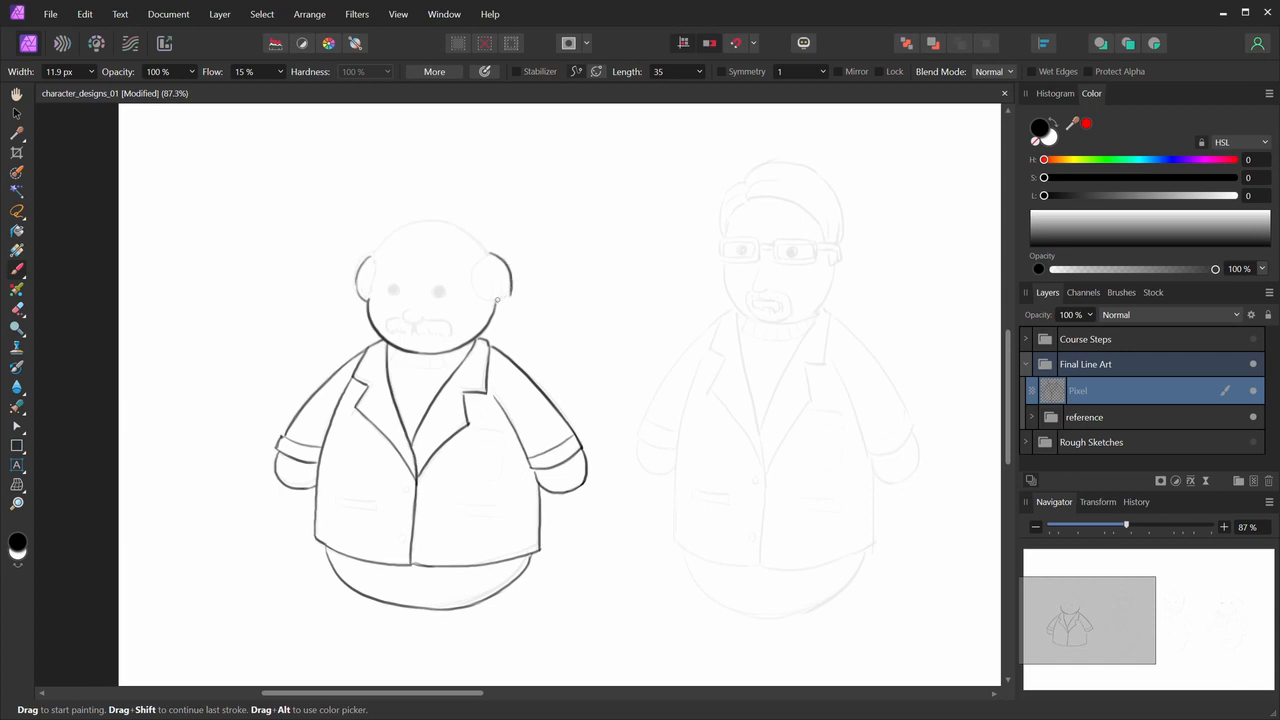
# - Ink the bald top of the head as an arc between the two side tufts and clean up its line
pyautogui.moveTo(375, 254); pyautogui.dragTo(426, 222)
pyautogui.hotkey('ctrl', 'z')
pyautogui.moveTo(375, 256)
pyautogui.mouseDown()
pyautogui.moveTo(454, 240)
pyautogui.moveTo(490, 252)
pyautogui.mouseUp()
pyautogui.hotkey('ctrl', 'z')
pyautogui.press('e')
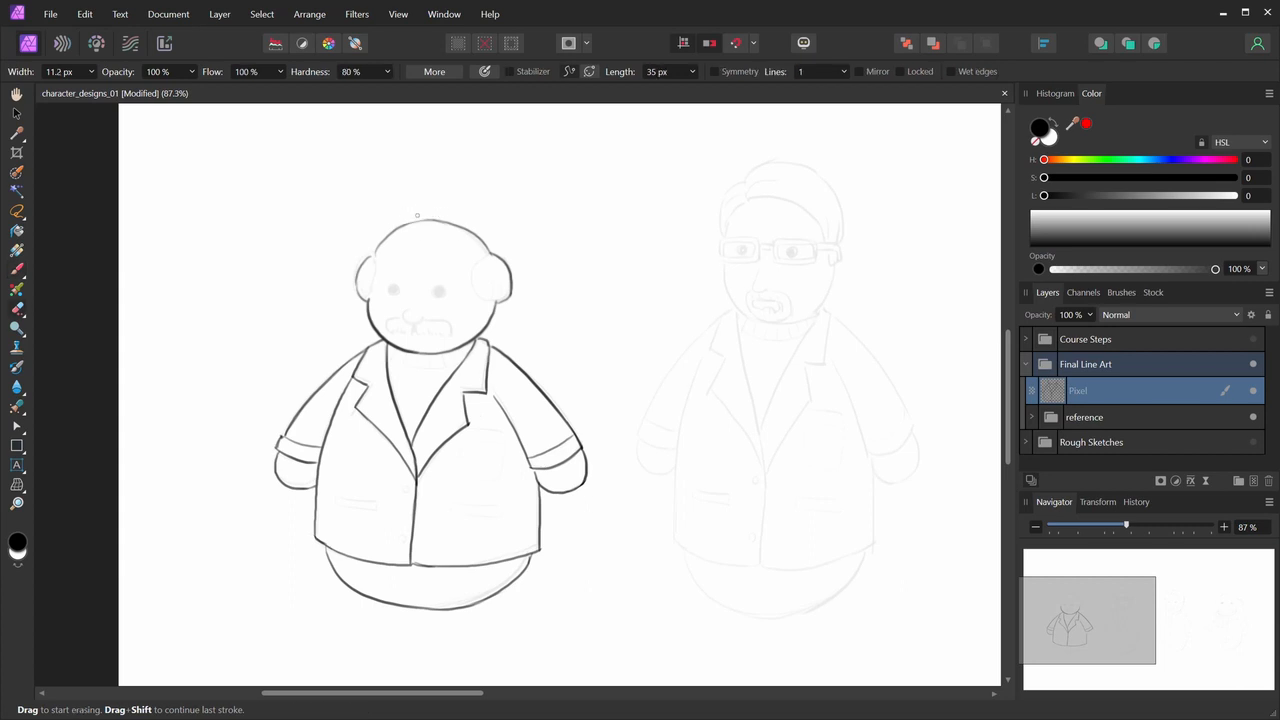
pyautogui.press('b')
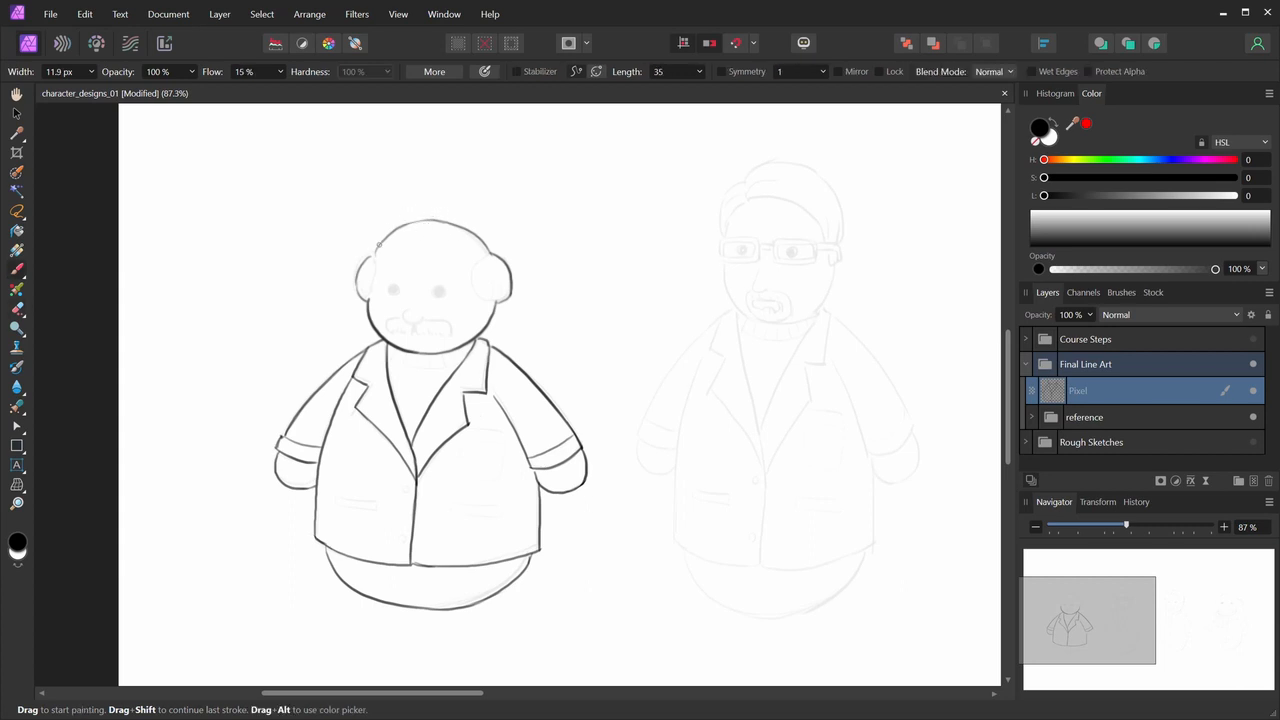
pyautogui.moveTo(388, 232)
pyautogui.mouseDown()
pyautogui.moveTo(440, 217)
pyautogui.moveTo(496, 247)
pyautogui.mouseUp()
pyautogui.hotkey('ctrl', 'z')
pyautogui.hotkey('ctrl', 'z')
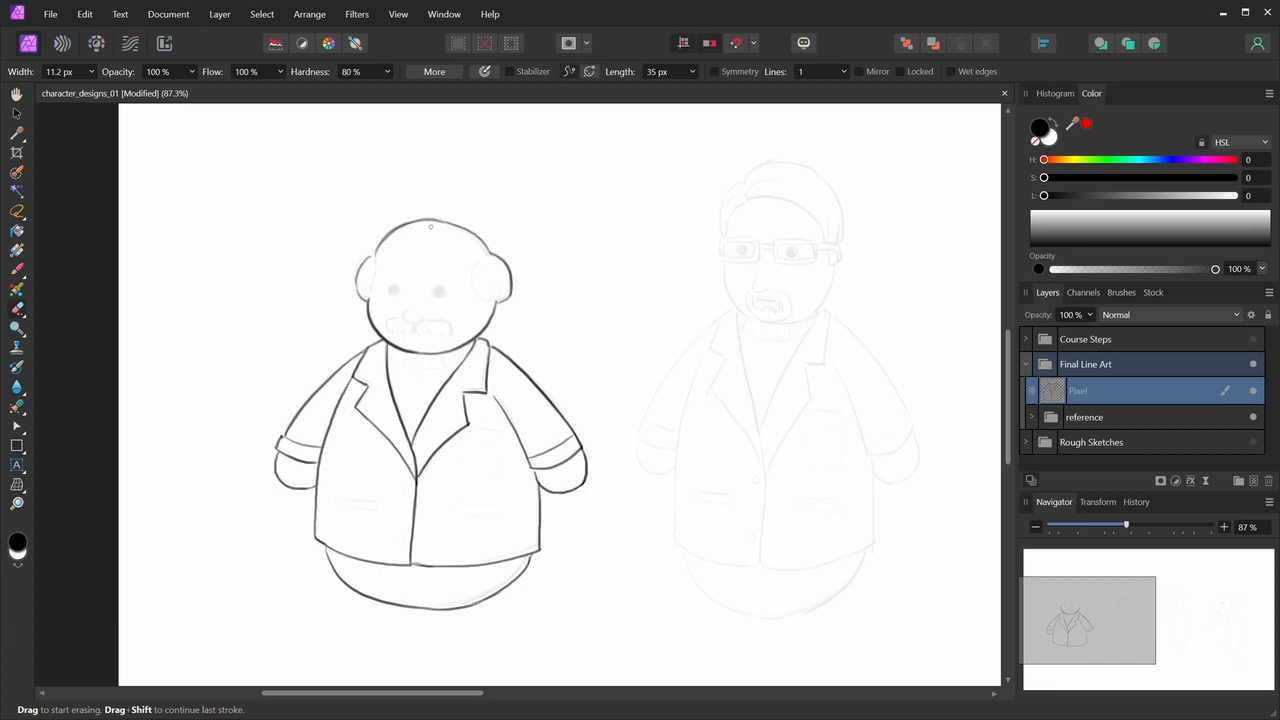
pyautogui.moveTo(459, 230); pyautogui.dragTo(489, 251)
pyautogui.press('b')
pyautogui.hotkey('ctrl', 'z')
pyautogui.hotkey('ctrl', 'z')
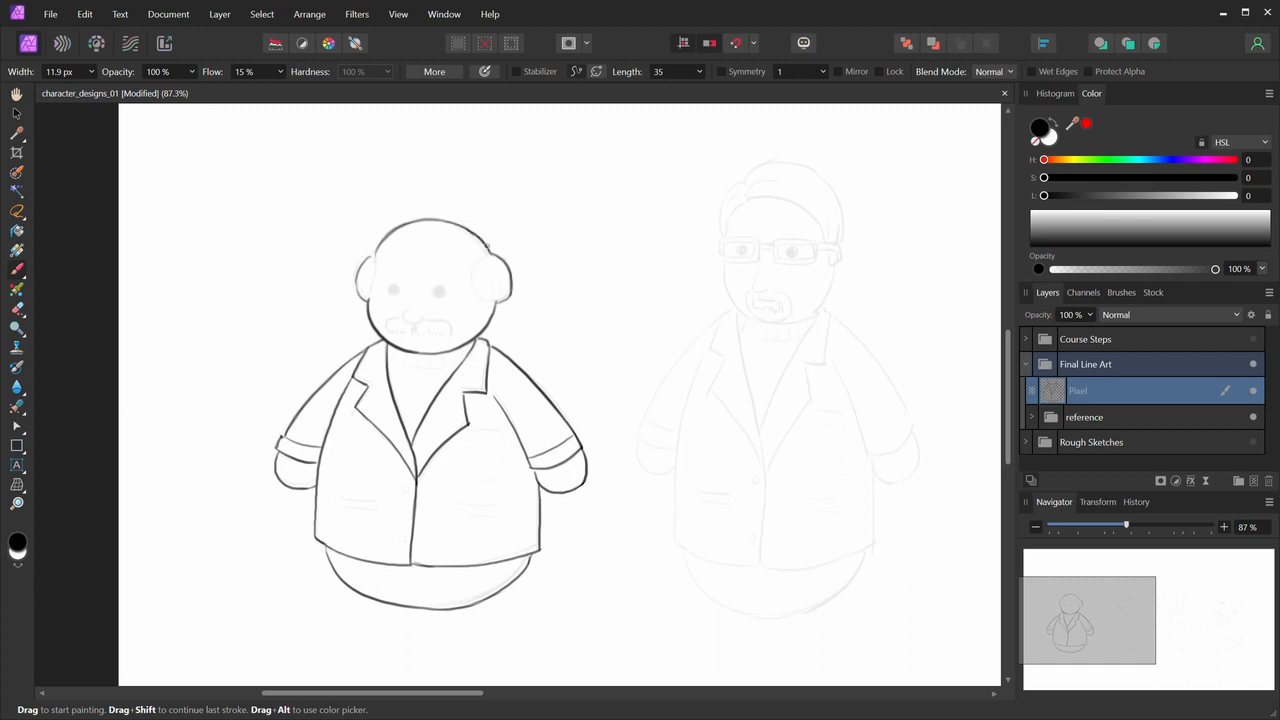
# - Ink the inner curve of the right side tuft across the first figure's head
pyautogui.moveTo(374, 252)
pyautogui.mouseDown()
pyautogui.moveTo(371, 298)
pyautogui.moveTo(378, 252)
pyautogui.moveTo(413, 257)
pyautogui.moveTo(368, 301)
pyautogui.mouseUp()
pyautogui.hotkey('ctrl', 'z')
pyautogui.moveTo(490, 254); pyautogui.dragTo(464, 273)
pyautogui.hotkey('ctrl', 'z')
# - Ink the round eyes, curved nose and jagged-bottomed moustache, and add the left side tuft's inner edge
pyautogui.moveTo(391, 294)
pyautogui.mouseDown()
pyautogui.moveTo(459, 292)
pyautogui.moveTo(438, 286)
pyautogui.moveTo(425, 321)
pyautogui.mouseUp()
pyautogui.hotkey('ctrl', 'z')
pyautogui.hotkey('ctrl', 'z')
pyautogui.hotkey('ctrl', 'z')
pyautogui.moveTo(404, 318)
pyautogui.mouseDown()
pyautogui.moveTo(446, 321)
pyautogui.moveTo(398, 345)
pyautogui.moveTo(365, 333)
pyautogui.moveTo(397, 318)
pyautogui.moveTo(390, 335)
pyautogui.moveTo(449, 324)
pyautogui.moveTo(393, 330)
pyautogui.moveTo(403, 318)
pyautogui.moveTo(389, 319)
pyautogui.moveTo(451, 323)
pyautogui.moveTo(424, 320)
pyautogui.moveTo(444, 320)
pyautogui.moveTo(451, 337)
pyautogui.moveTo(390, 332)
pyautogui.moveTo(452, 335)
pyautogui.mouseUp()
pyautogui.hotkey('ctrl', 'z')
pyautogui.hotkey('ctrl', 'z')
pyautogui.hotkey('ctrl', 'z')
pyautogui.hotkey('ctrl', 'z')
pyautogui.hotkey('ctrl', 'z')
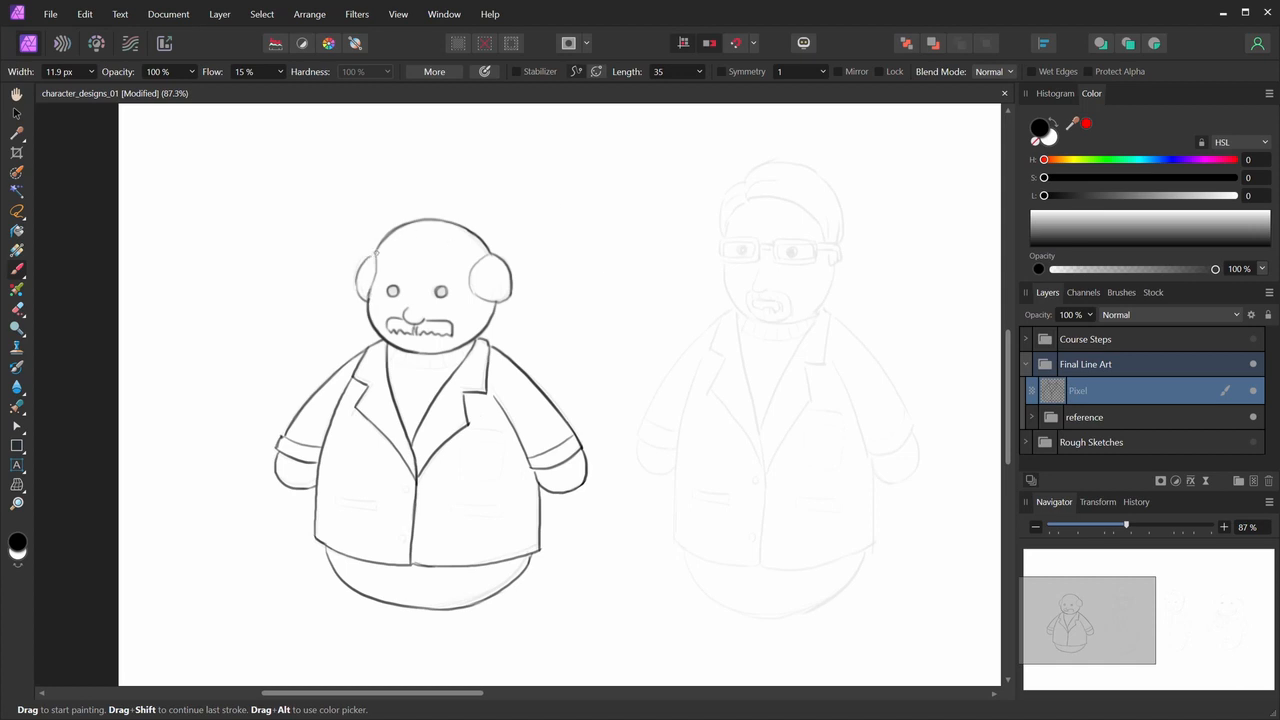
pyautogui.moveTo(375, 253); pyautogui.dragTo(361, 269)
# - Ink the two narrow slit pockets on the lower coat and tidy the right one's corner
pyautogui.moveTo(334, 498); pyautogui.dragTo(373, 505)
pyautogui.hotkey('ctrl', 'z')
pyautogui.hotkey('ctrl', 'z')
pyautogui.moveTo(454, 512)
pyautogui.mouseDown()
pyautogui.moveTo(501, 516)
pyautogui.moveTo(455, 514)
pyautogui.mouseUp()
pyautogui.press('e')
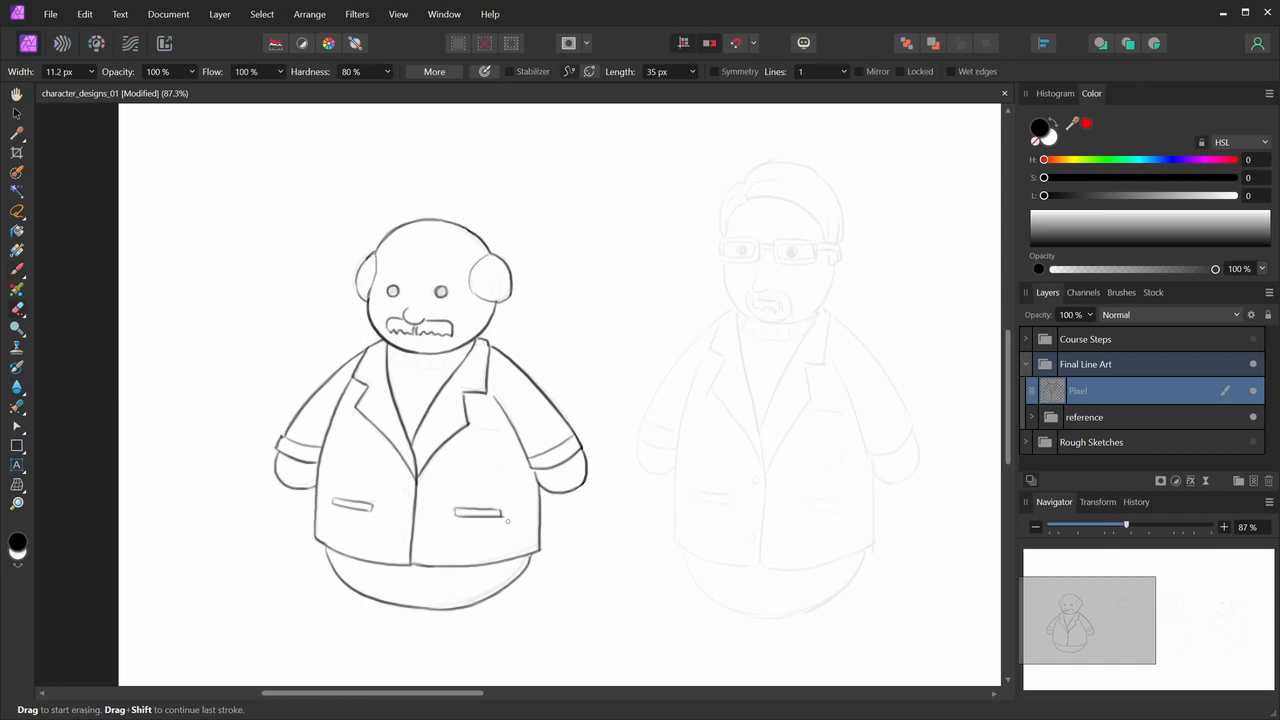
pyautogui.press('b')
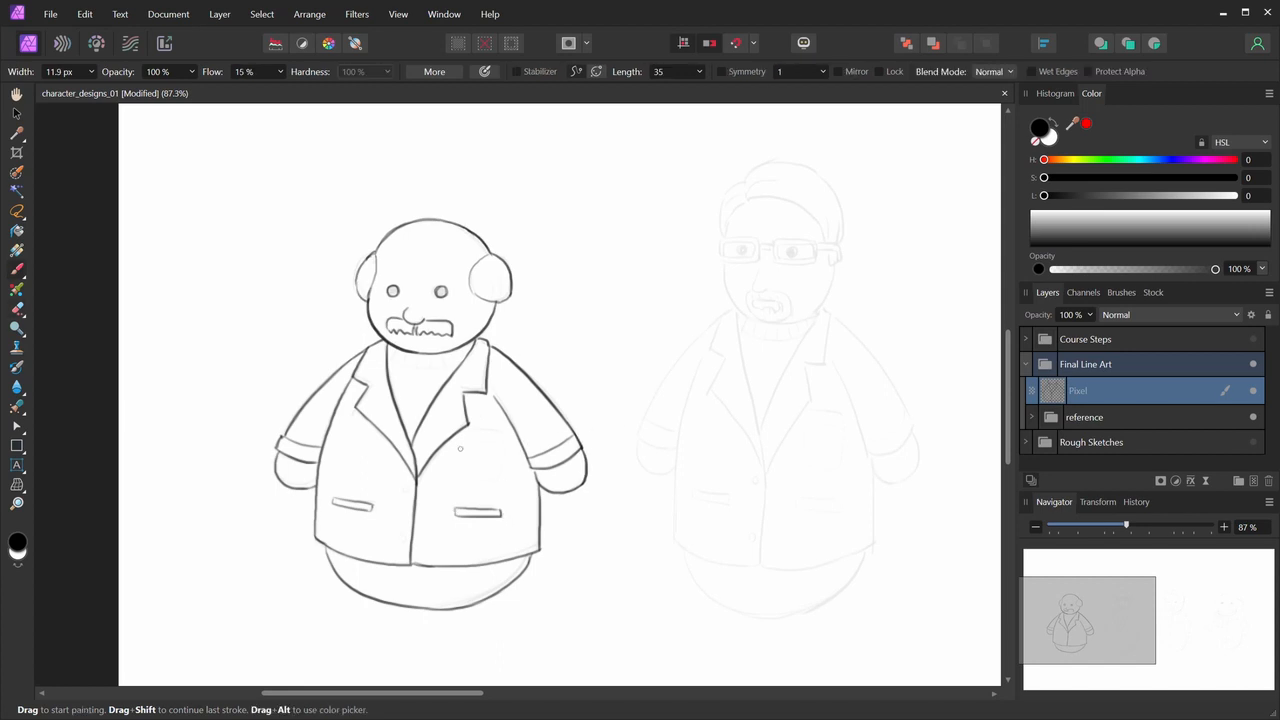
# - Ink two round buttons beside the front opening and a square breast pocket with a top band below the right lapel
pyautogui.moveTo(403, 490); pyautogui.dragTo(404, 489)
pyautogui.moveTo(400, 544); pyautogui.dragTo(401, 538)
pyautogui.moveTo(460, 432)
pyautogui.mouseDown()
pyautogui.moveTo(461, 475)
pyautogui.moveTo(500, 478)
pyautogui.mouseUp()
pyautogui.moveTo(504, 429); pyautogui.dragTo(500, 477)
pyautogui.moveTo(464, 429)
pyautogui.mouseDown()
pyautogui.moveTo(505, 430)
pyautogui.moveTo(490, 443)
pyautogui.moveTo(504, 443)
pyautogui.mouseUp()
pyautogui.press('e')
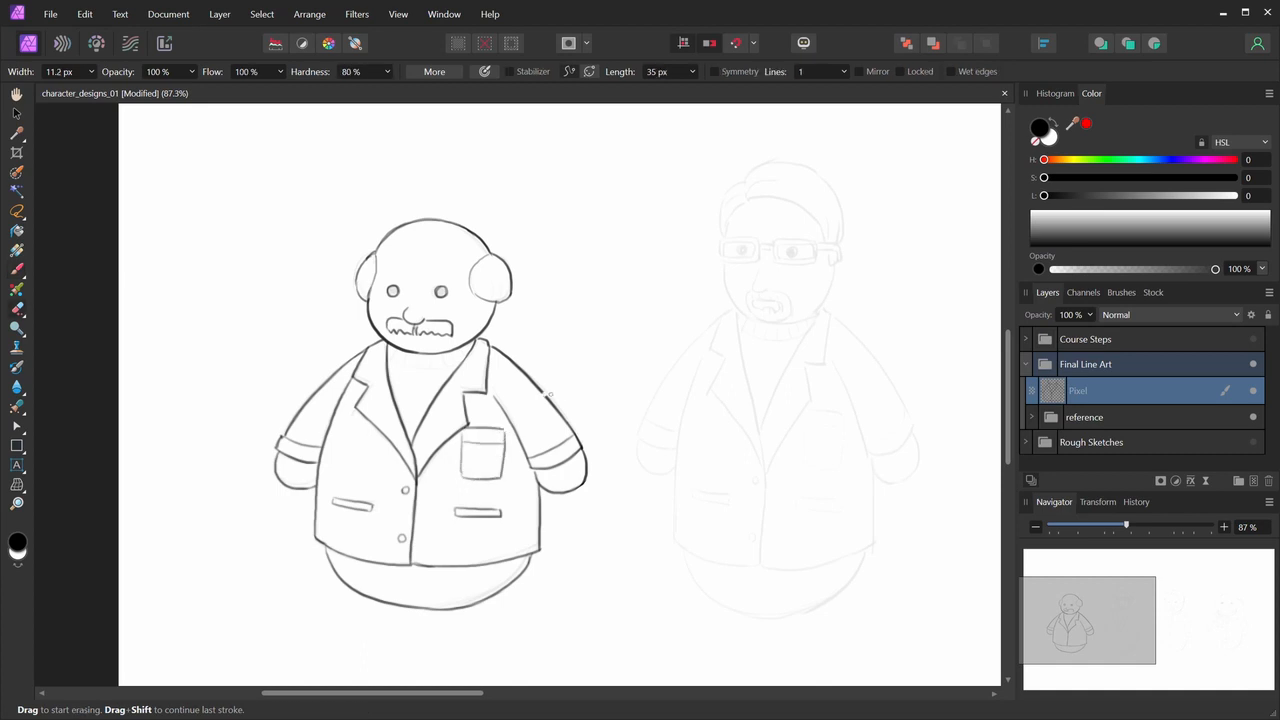
pyautogui.press('b')
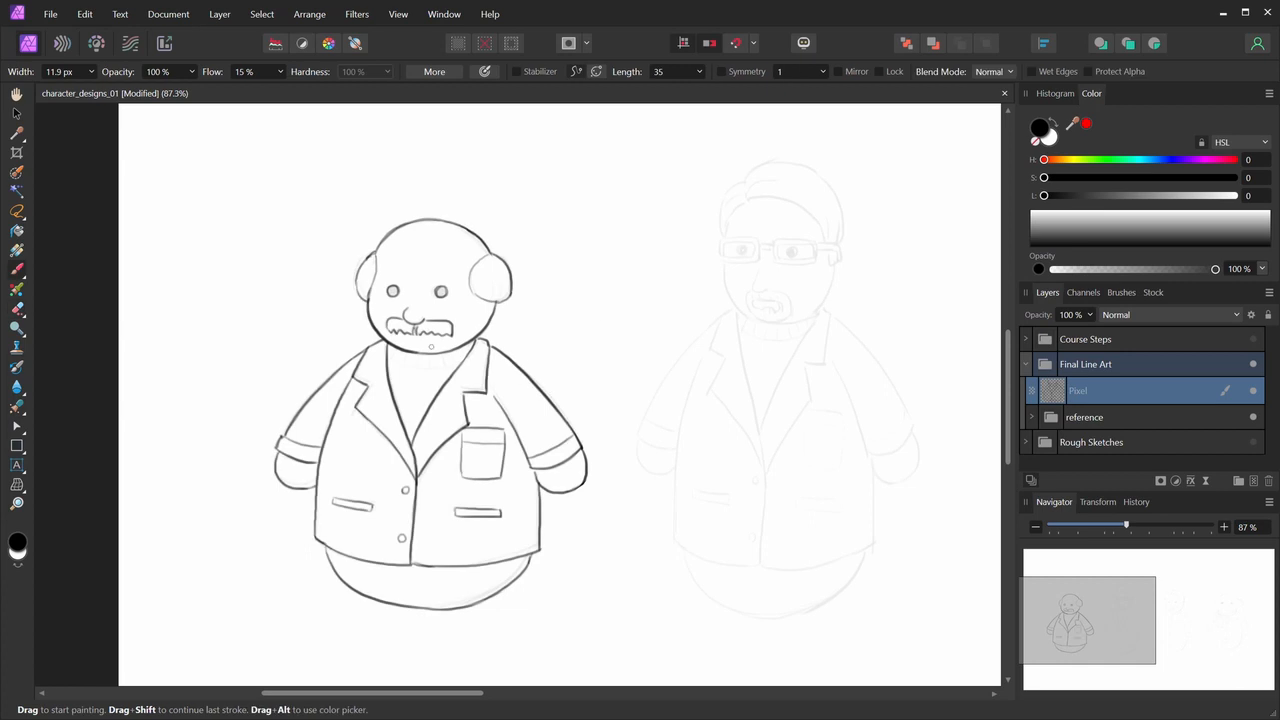
# - Ink the curved turtleneck collar with short vertical ribbing lines between the lapels under the chin
pyautogui.moveTo(389, 360)
pyautogui.mouseDown()
pyautogui.moveTo(458, 363)
pyautogui.moveTo(448, 345)
pyautogui.moveTo(422, 393)
pyautogui.moveTo(389, 354)
pyautogui.moveTo(450, 366)
pyautogui.mouseUp()
pyautogui.hotkey('ctrl', 'z')
pyautogui.moveTo(400, 350)
pyautogui.mouseDown()
pyautogui.moveTo(406, 364)
pyautogui.moveTo(460, 360)
pyautogui.mouseUp()
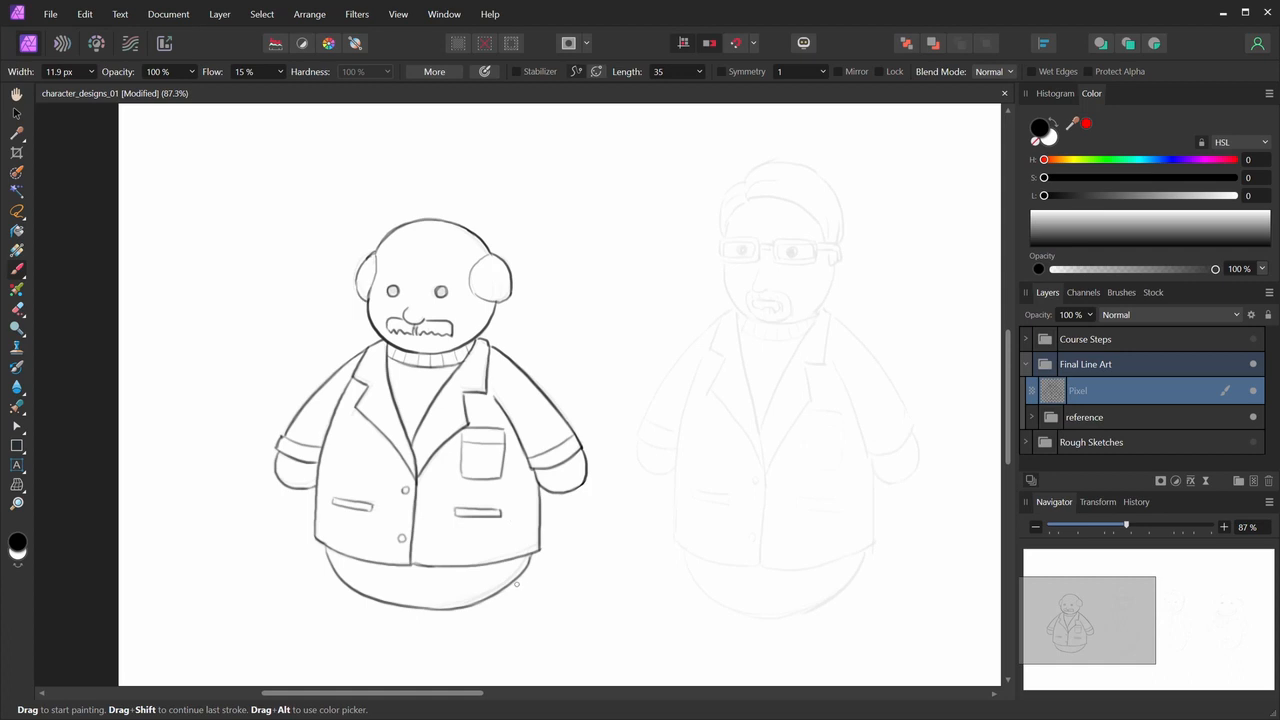
# - Go over the coat's hem line on both sides of the front opening to strengthen it
pyautogui.moveTo(323, 548)
pyautogui.mouseDown()
pyautogui.moveTo(345, 583)
pyautogui.moveTo(363, 558)
pyautogui.moveTo(393, 560)
pyautogui.mouseUp()
pyautogui.hotkey('ctrl', 'z')
pyautogui.moveTo(317, 541)
pyautogui.mouseDown()
pyautogui.moveTo(439, 559)
pyautogui.moveTo(417, 566)
pyautogui.moveTo(431, 568)
pyautogui.moveTo(497, 568)
pyautogui.mouseUp()
pyautogui.hotkey('ctrl', 'z')
pyautogui.moveTo(412, 566); pyautogui.dragTo(487, 572)
pyautogui.hotkey('ctrl', 'z')
pyautogui.moveTo(411, 564); pyautogui.dragTo(528, 557)
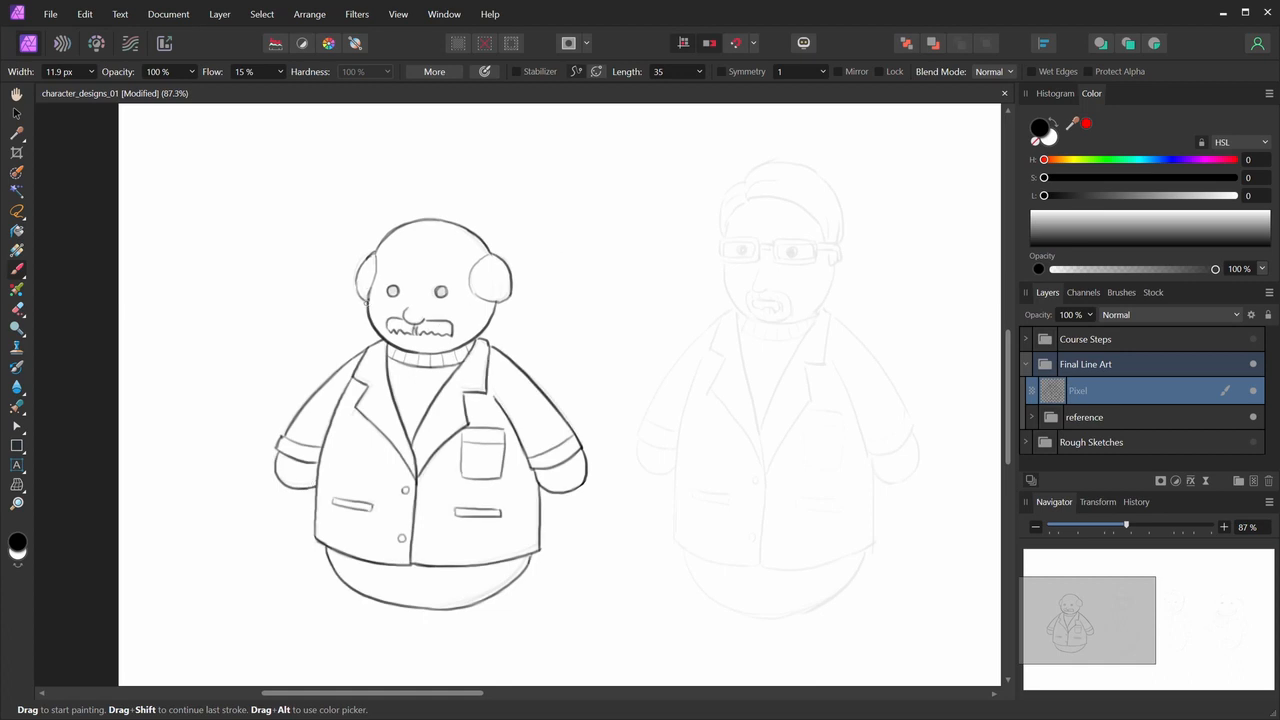
# - Darken the outer curves of both side tufts and hide the reference group
pyautogui.moveTo(364, 302); pyautogui.dragTo(358, 266)
pyautogui.moveTo(511, 283); pyautogui.dragTo(504, 301)
pyautogui.click(1253, 417)
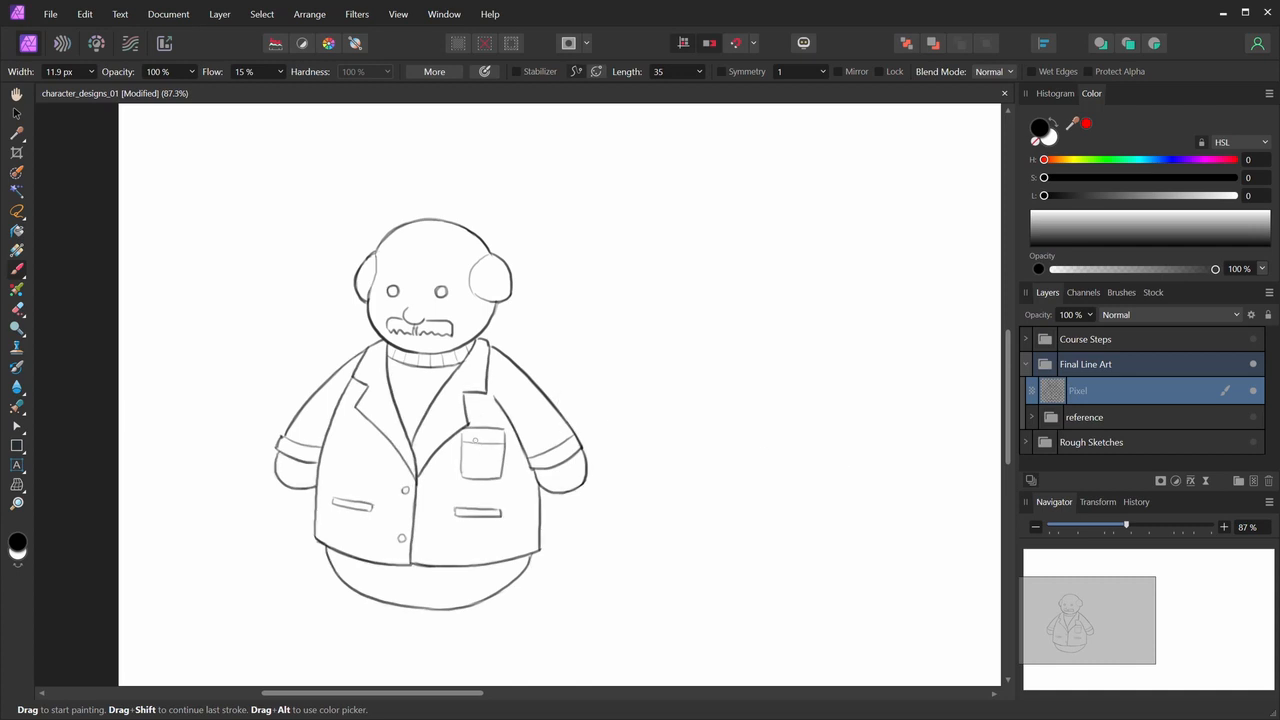
# - Erase and redraw the chin line above the turtleneck collar
pyautogui.press('e')
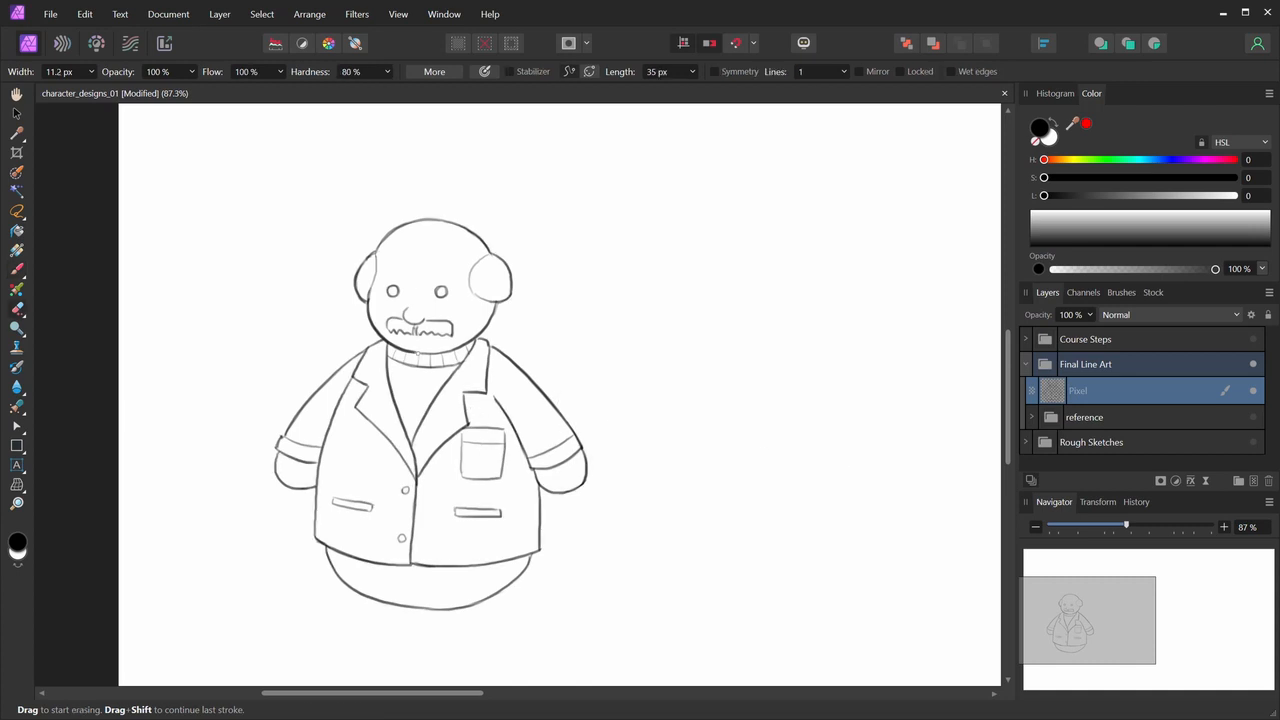
pyautogui.moveTo(414, 350); pyautogui.dragTo(455, 340)
pyautogui.press('b')
pyautogui.moveTo(413, 352); pyautogui.dragTo(463, 340)
pyautogui.hotkey('ctrl', 'z')
pyautogui.hotkey('ctrl', 'z')
pyautogui.hotkey('ctrl', 'z')
pyautogui.hotkey('ctrl', 'z')
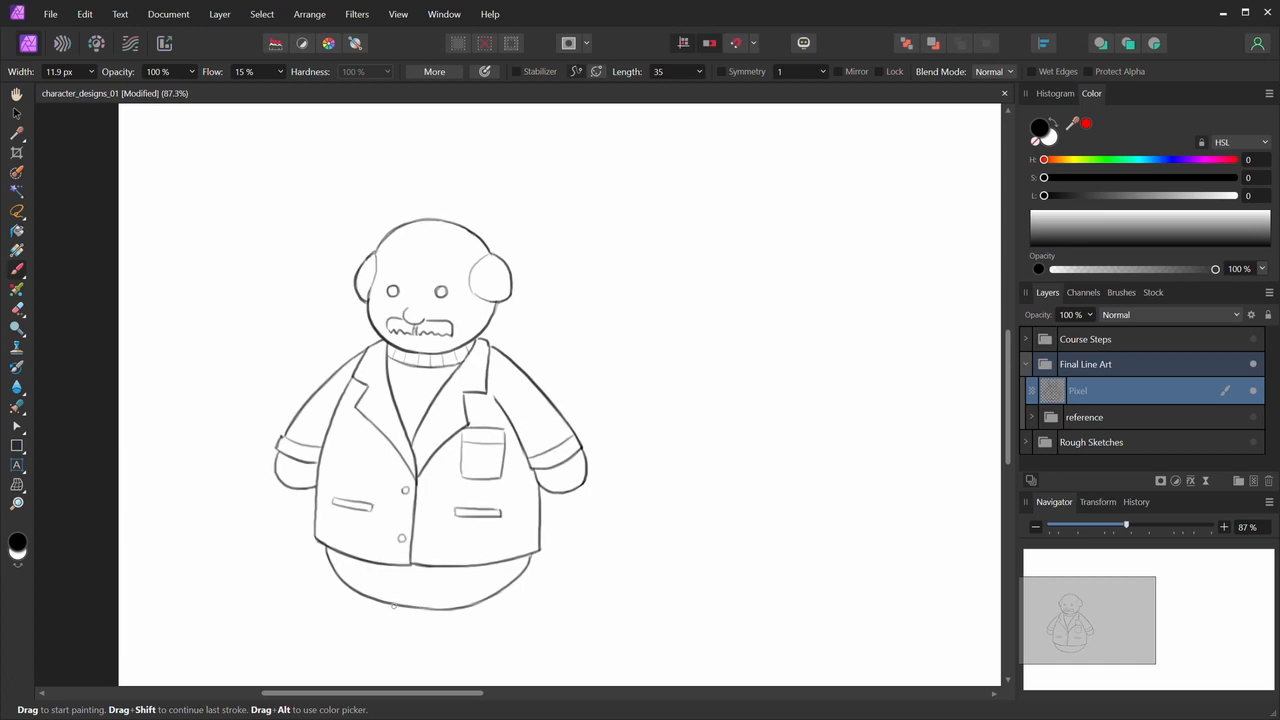
# - Redraw and darken the curved bottom of the first figure's body below the coat hem, cleaning its edge
pyautogui.moveTo(395, 606); pyautogui.dragTo(492, 605)
pyautogui.hotkey('ctrl', 'z')
pyautogui.moveTo(401, 605)
pyautogui.mouseDown()
pyautogui.moveTo(506, 584)
pyautogui.moveTo(400, 604)
pyautogui.moveTo(435, 606)
pyautogui.moveTo(465, 589)
pyautogui.moveTo(393, 605)
pyautogui.moveTo(497, 599)
pyautogui.mouseUp()
pyautogui.hotkey('ctrl', 'z')
pyautogui.hotkey('ctrl', 'z')
pyautogui.hotkey('ctrl', 'z')
pyautogui.moveTo(398, 605)
pyautogui.mouseDown()
pyautogui.moveTo(463, 608)
pyautogui.moveTo(465, 596)
pyautogui.moveTo(388, 603)
pyautogui.moveTo(446, 606)
pyautogui.moveTo(491, 600)
pyautogui.mouseUp()
pyautogui.hotkey('ctrl', 'z')
pyautogui.hotkey('ctrl', 'z')
pyautogui.moveTo(396, 605)
pyautogui.mouseDown()
pyautogui.moveTo(467, 608)
pyautogui.moveTo(498, 583)
pyautogui.moveTo(466, 611)
pyautogui.moveTo(498, 602)
pyautogui.mouseUp()
pyautogui.press('e')
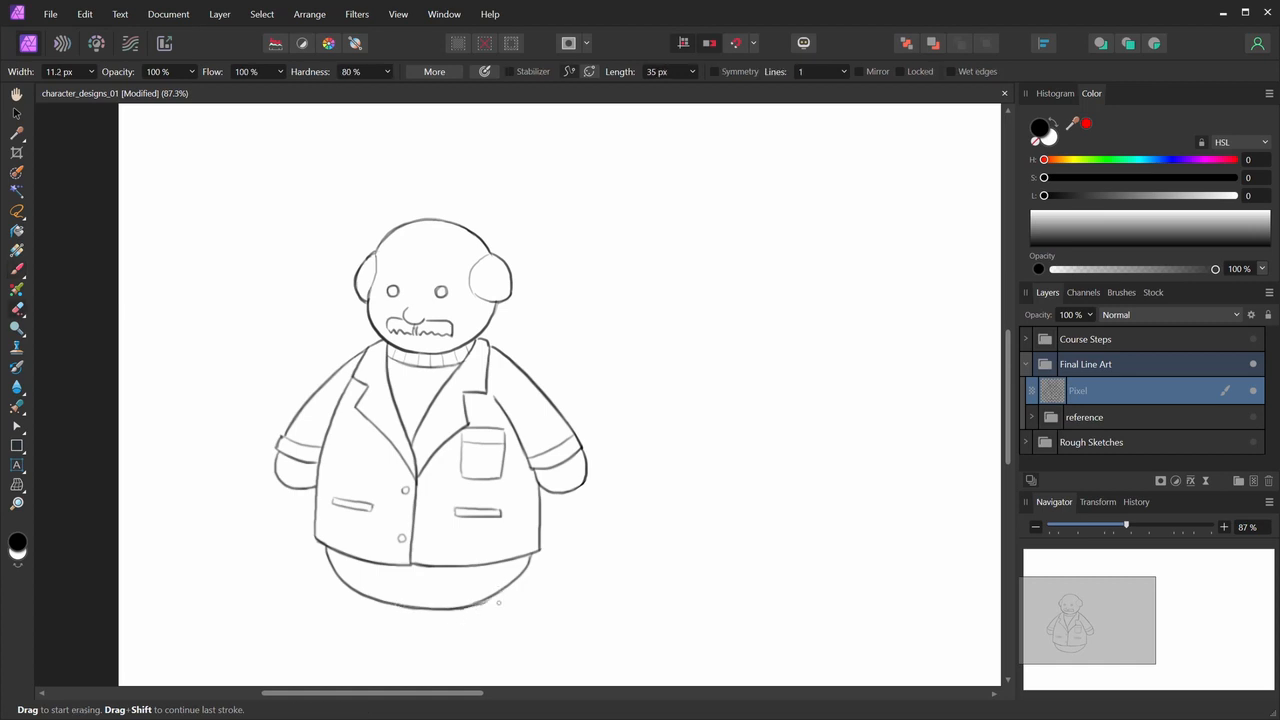
pyautogui.press('b')
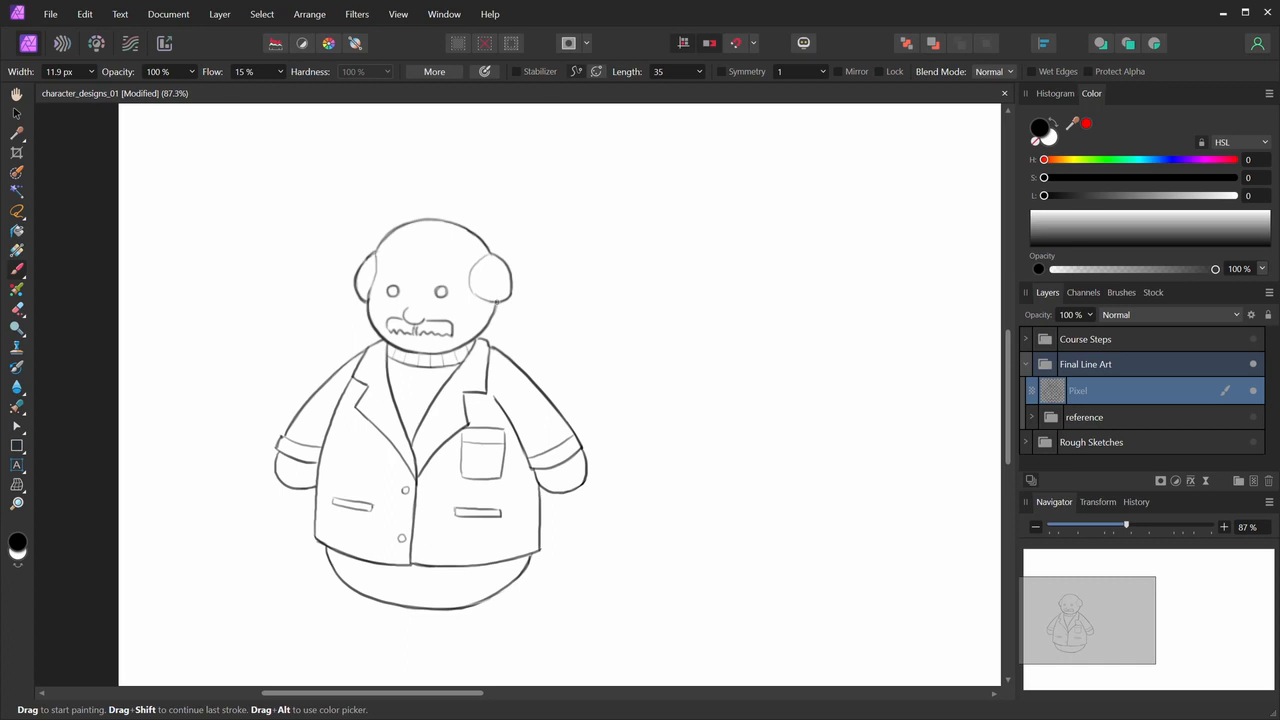
# - Strengthen the coat's left side edge down to the hem corner and clean up the corner
pyautogui.moveTo(660, 480); pyautogui.dragTo(560, 463)
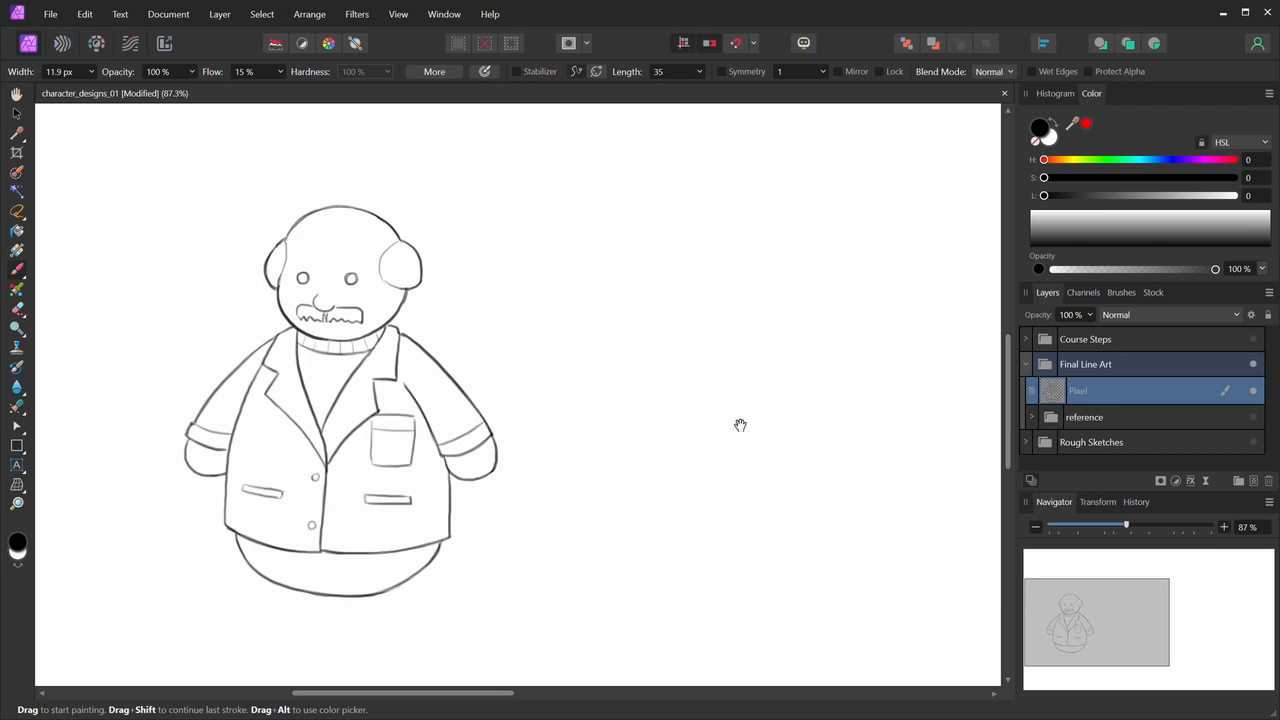
pyautogui.moveTo(741, 425); pyautogui.dragTo(755, 395)
pyautogui.moveTo(241, 437); pyautogui.dragTo(240, 498)
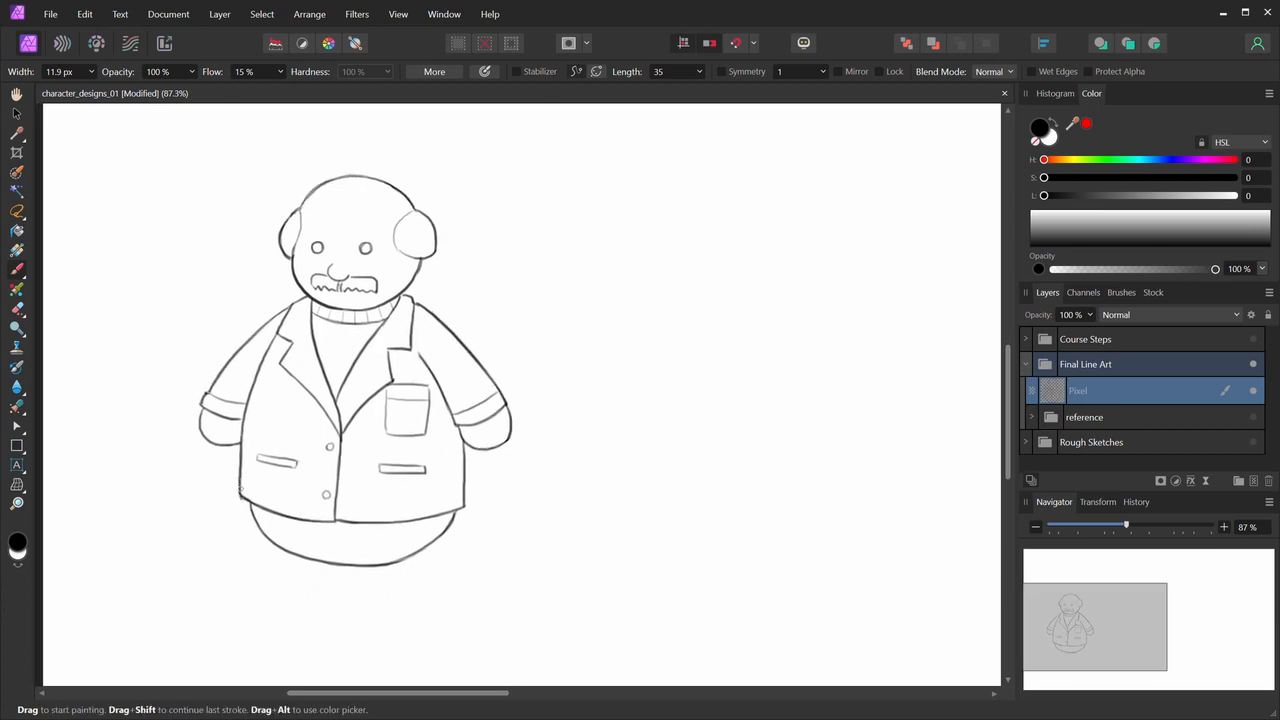
pyautogui.press('e')
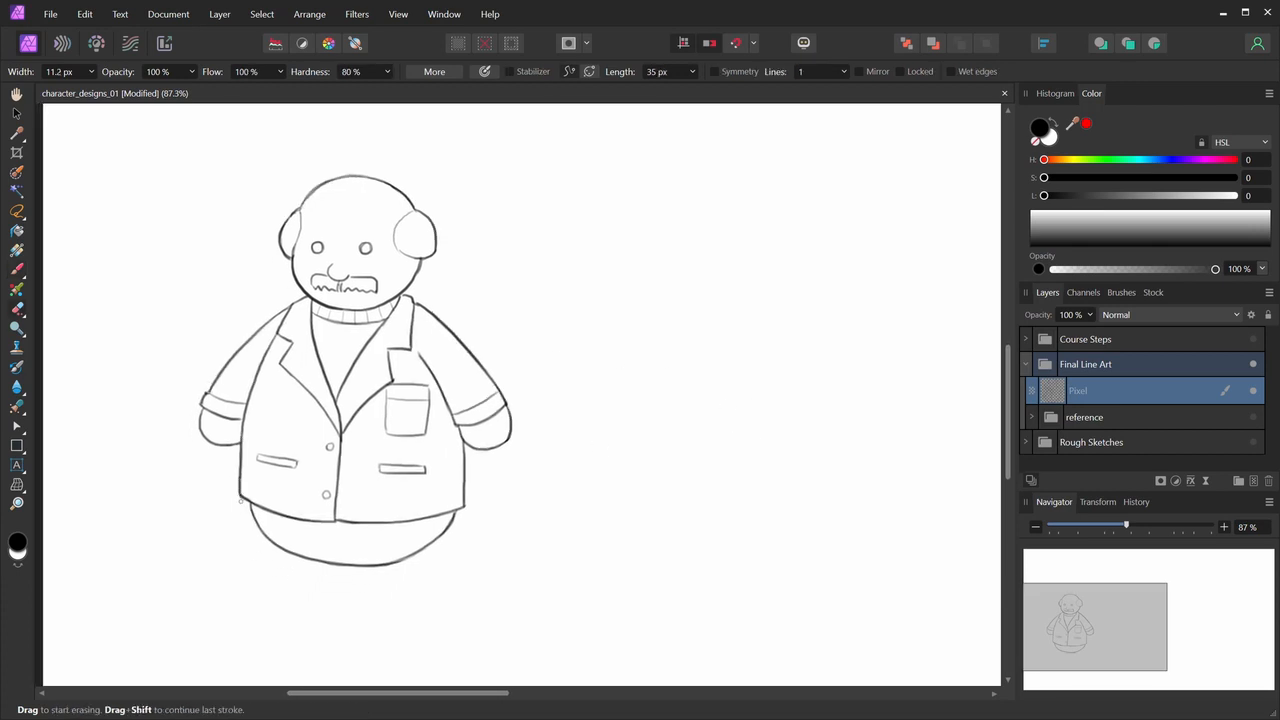
pyautogui.press('b')
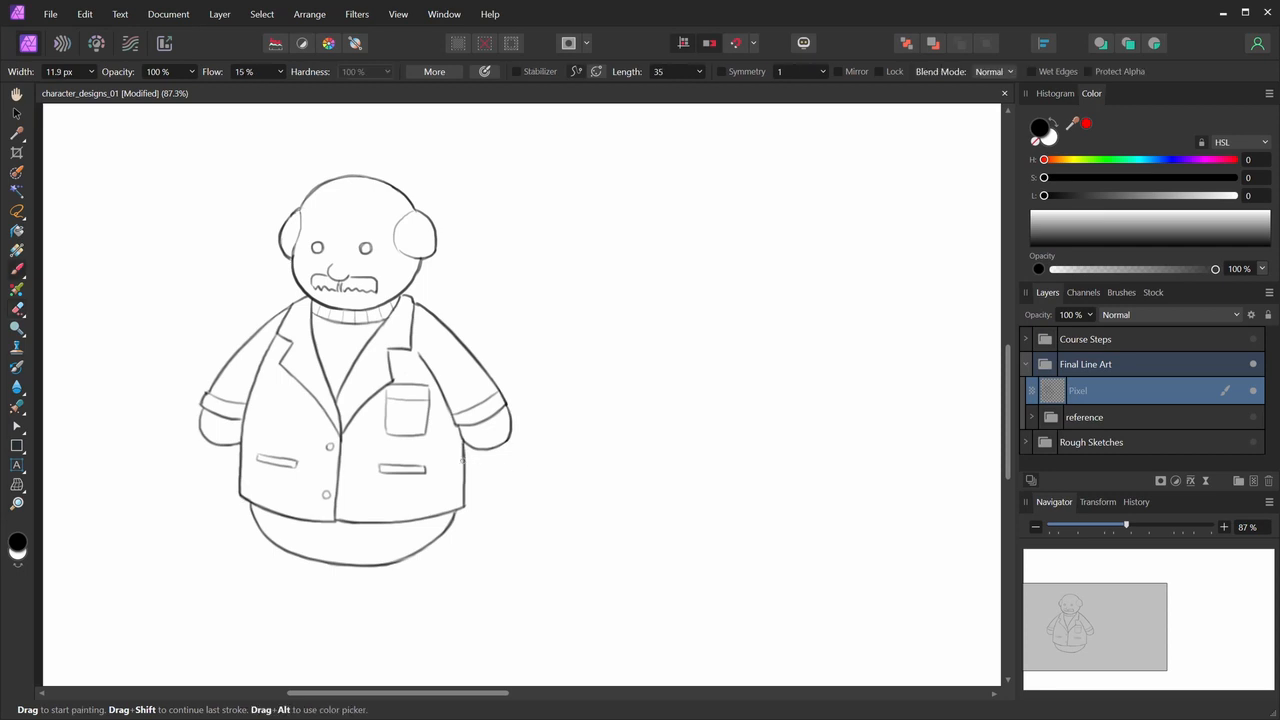
# - Show the reference group again and select the first figure's body below the head with a freehand lasso
pyautogui.press('space')
pyautogui.moveTo(554, 446); pyautogui.dragTo(600, 477)
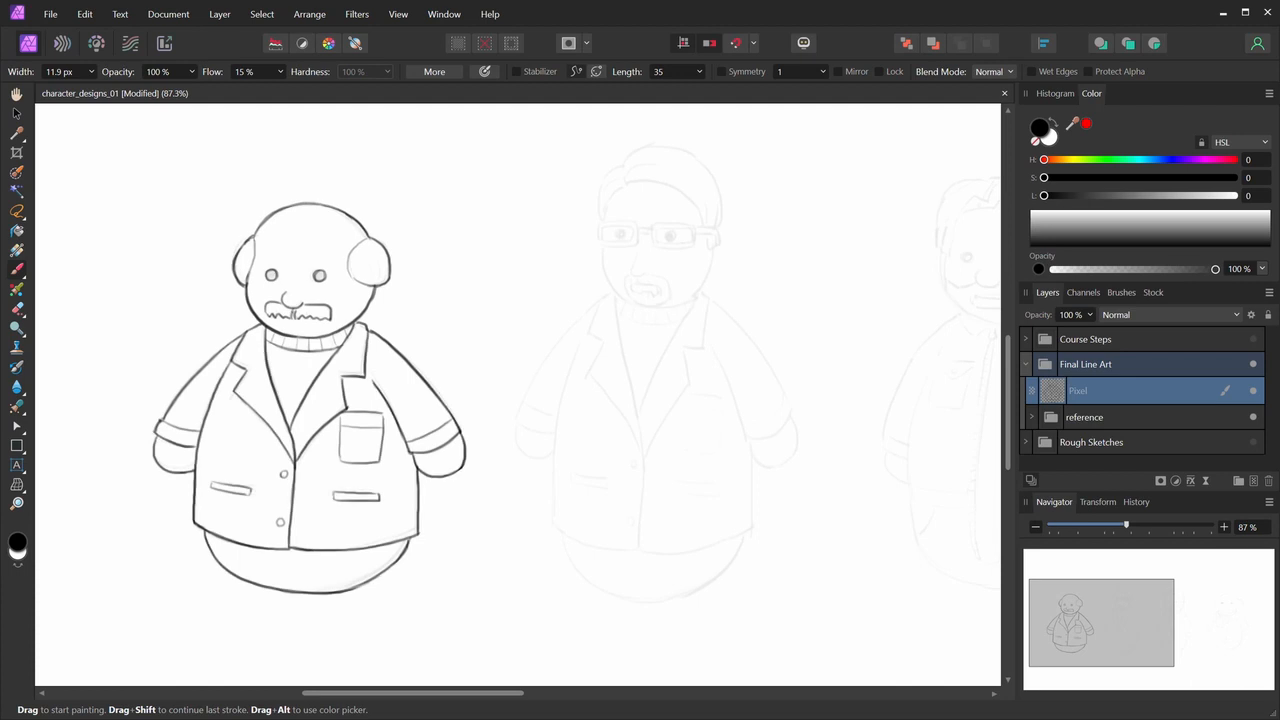
pyautogui.click(17, 212)
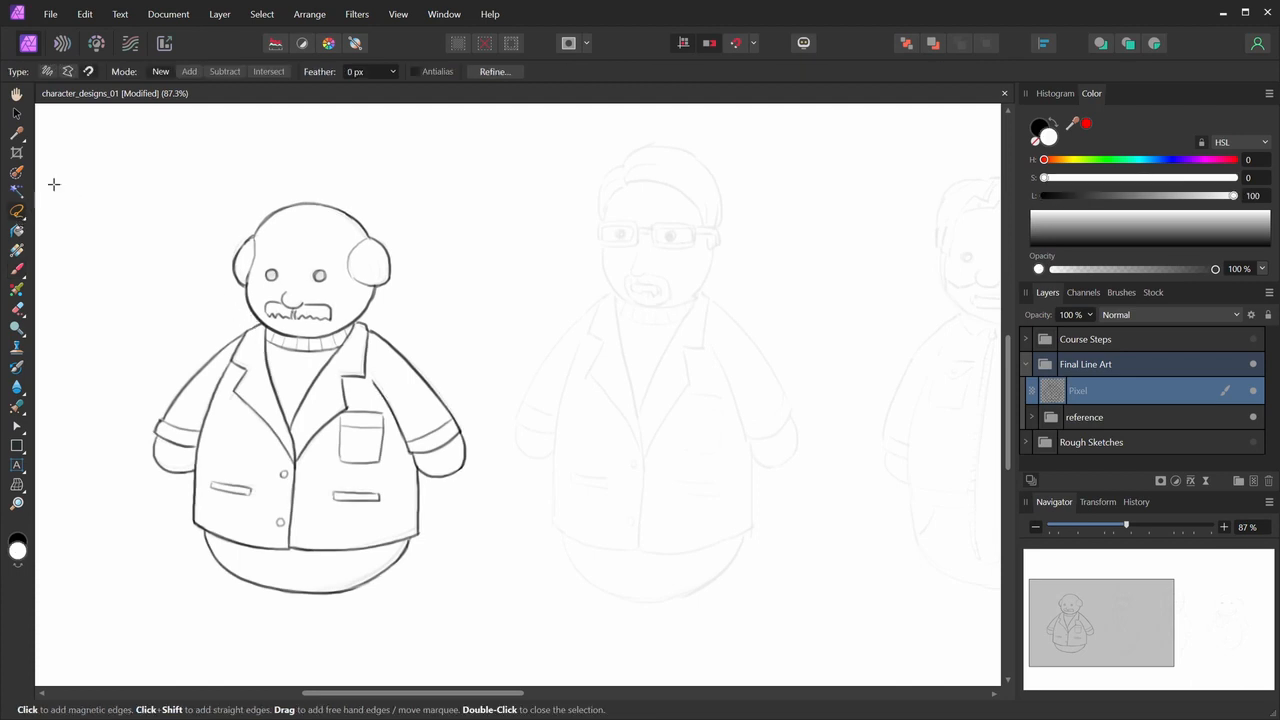
pyautogui.click(258, 321)
pyautogui.press('Escape')
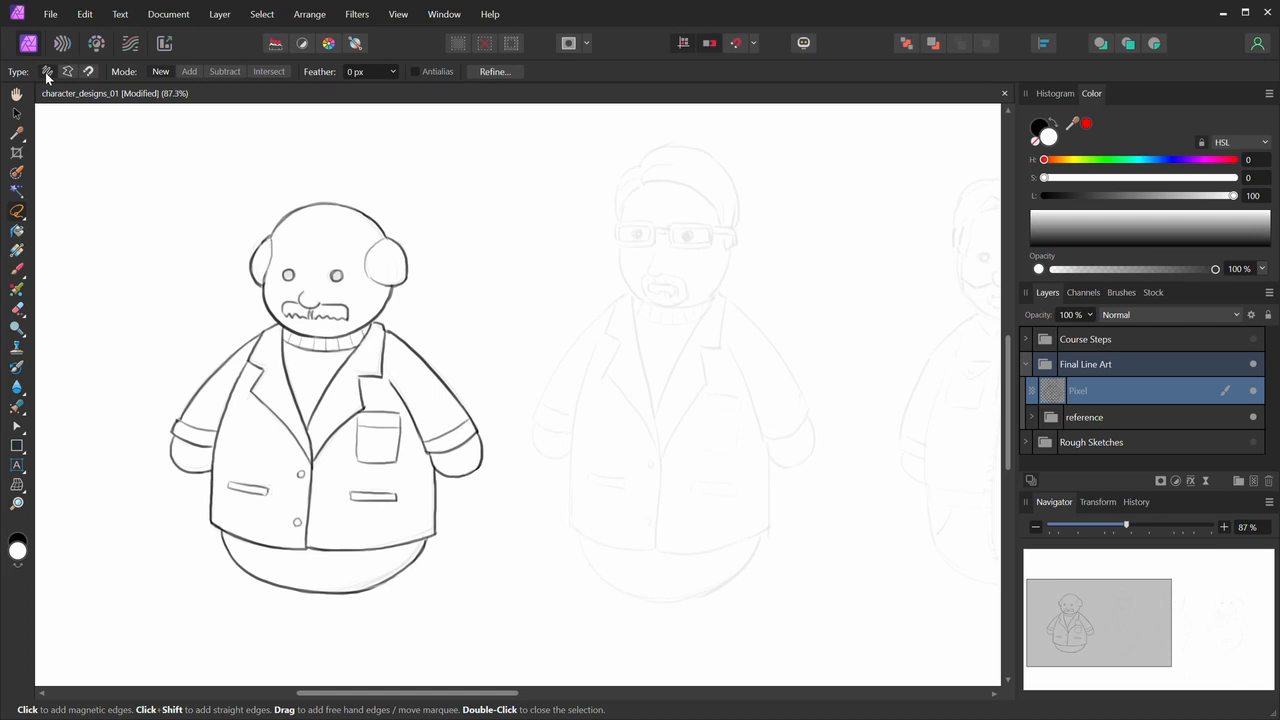
pyautogui.click(70, 73)
pyautogui.click(268, 322)
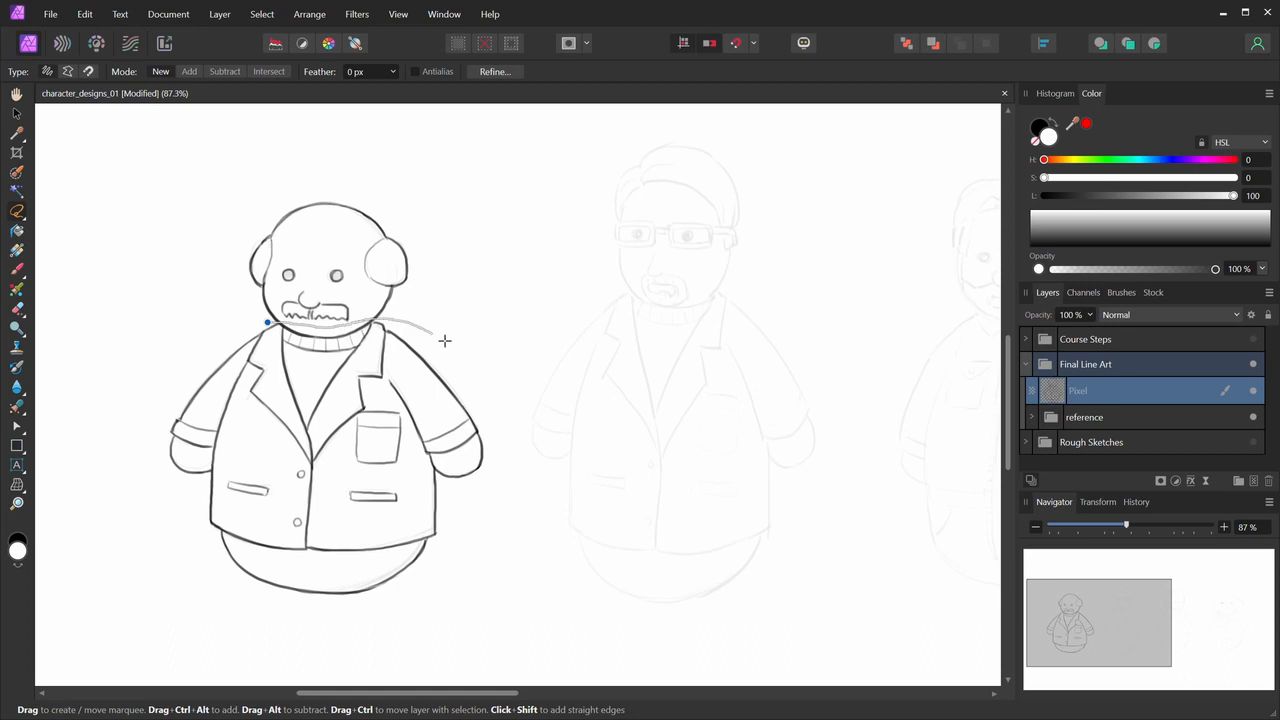
pyautogui.moveTo(445, 341)
pyautogui.mouseDown()
pyautogui.moveTo(508, 432)
pyautogui.moveTo(510, 505)
pyautogui.moveTo(487, 575)
pyautogui.moveTo(394, 631)
pyautogui.moveTo(247, 635)
pyautogui.moveTo(149, 566)
pyautogui.moveTo(108, 386)
pyautogui.moveTo(195, 303)
pyautogui.moveTo(270, 322)
pyautogui.mouseUp()
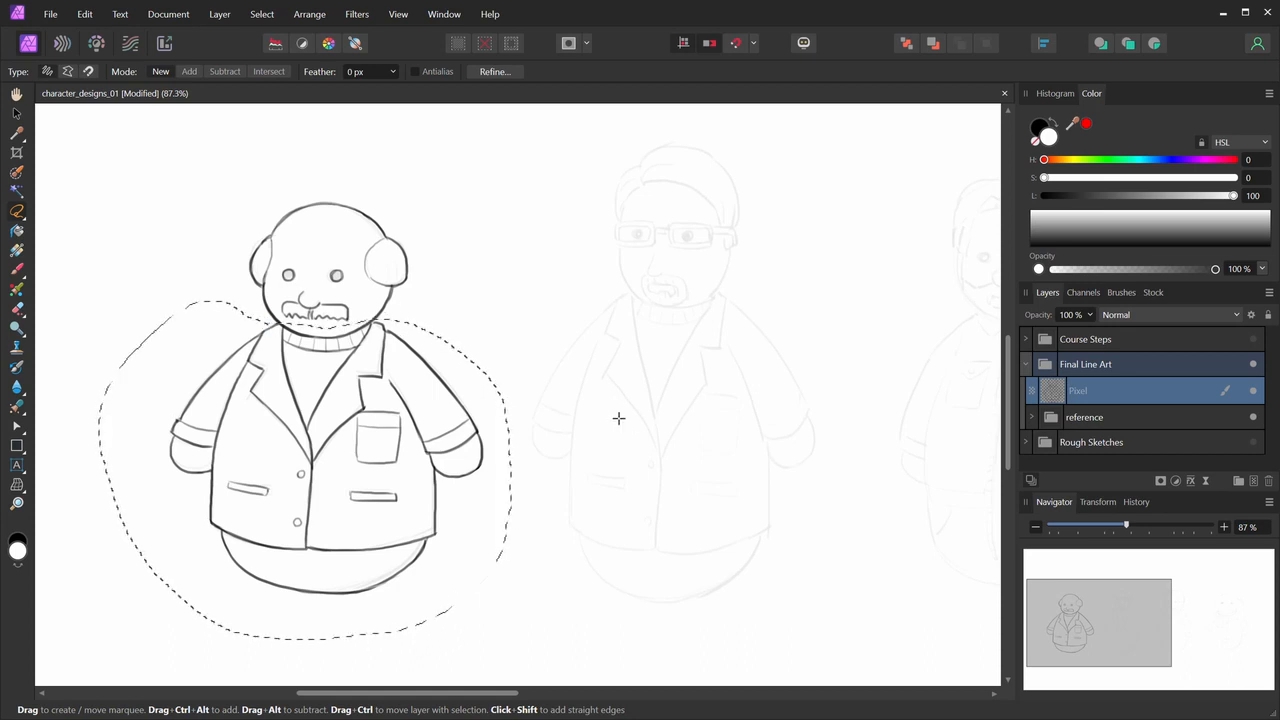
# - Duplicate the selected body onto a new layer and move the copy over the second figure's reference
pyautogui.hotkey('ctrl', 'j')
pyautogui.press('v')
pyautogui.moveTo(373, 420); pyautogui.dragTo(697, 400)
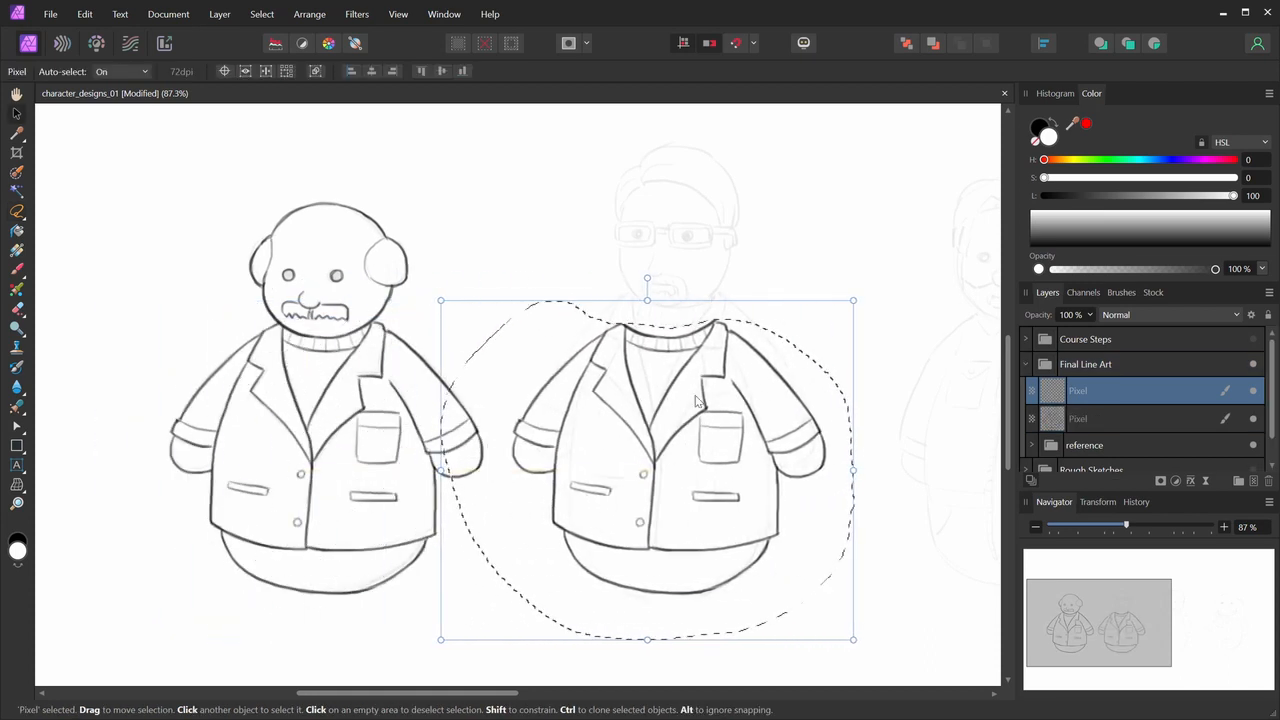
# - Stretch and reposition the copied body to fit the second figure's reference, and clear the selection
pyautogui.moveTo(647, 300); pyautogui.dragTo(647, 269)
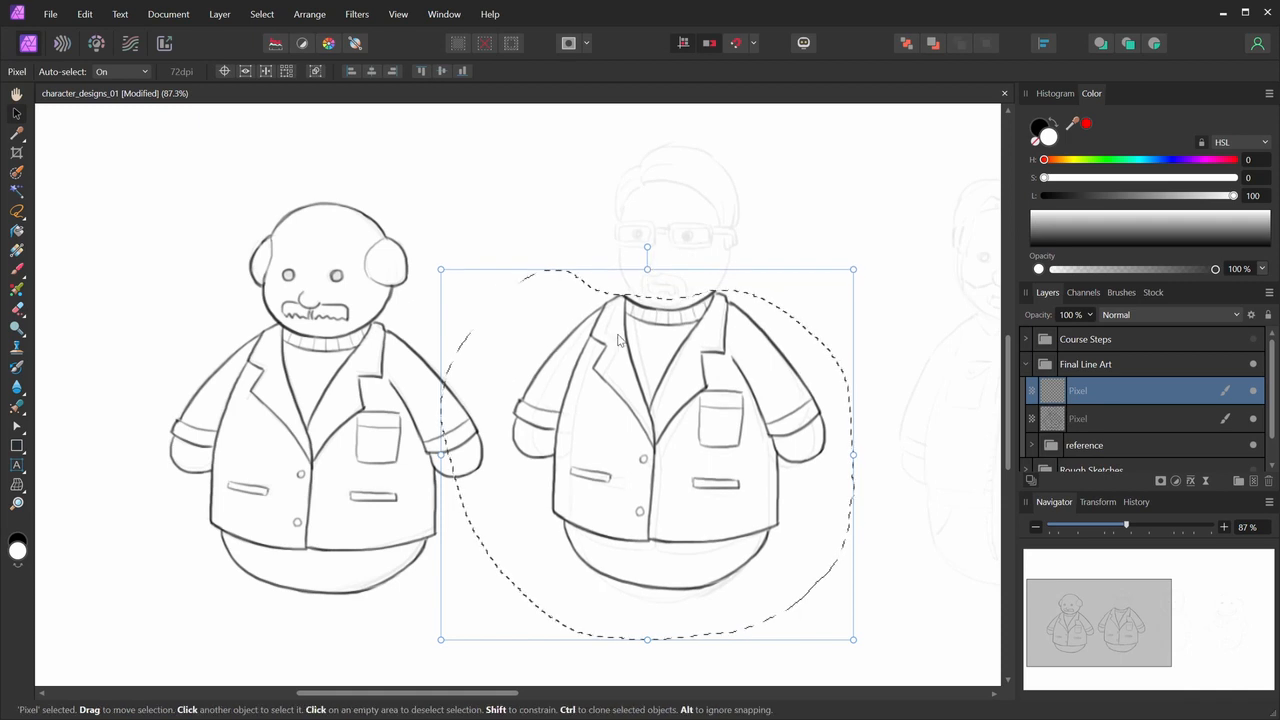
pyautogui.moveTo(441, 454); pyautogui.dragTo(462, 454)
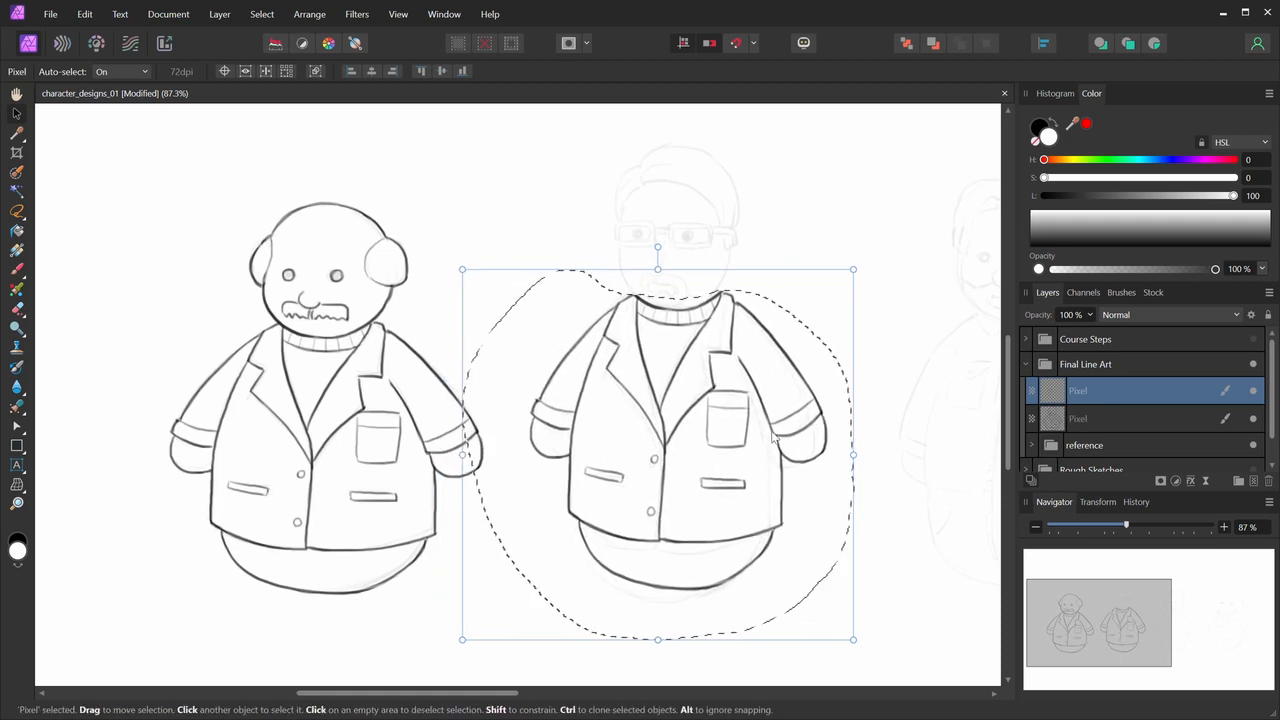
pyautogui.moveTo(853, 454); pyautogui.dragTo(838, 454)
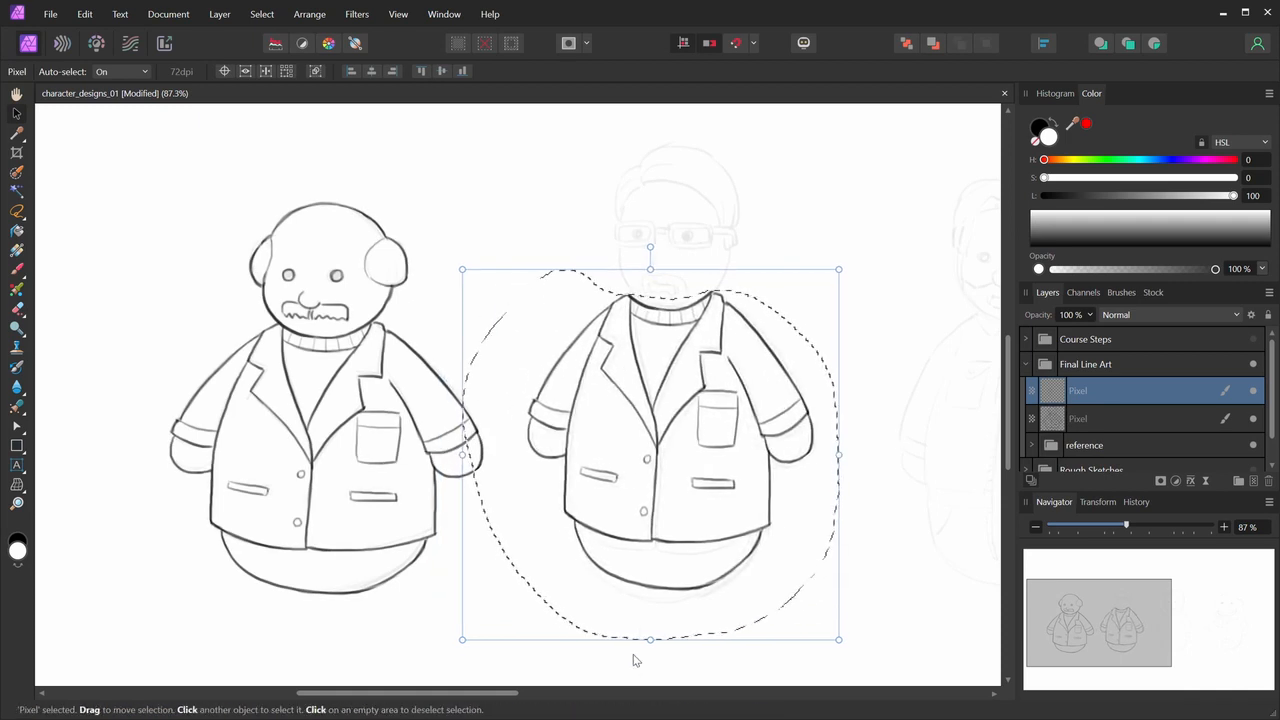
pyautogui.moveTo(650, 639); pyautogui.dragTo(650, 657)
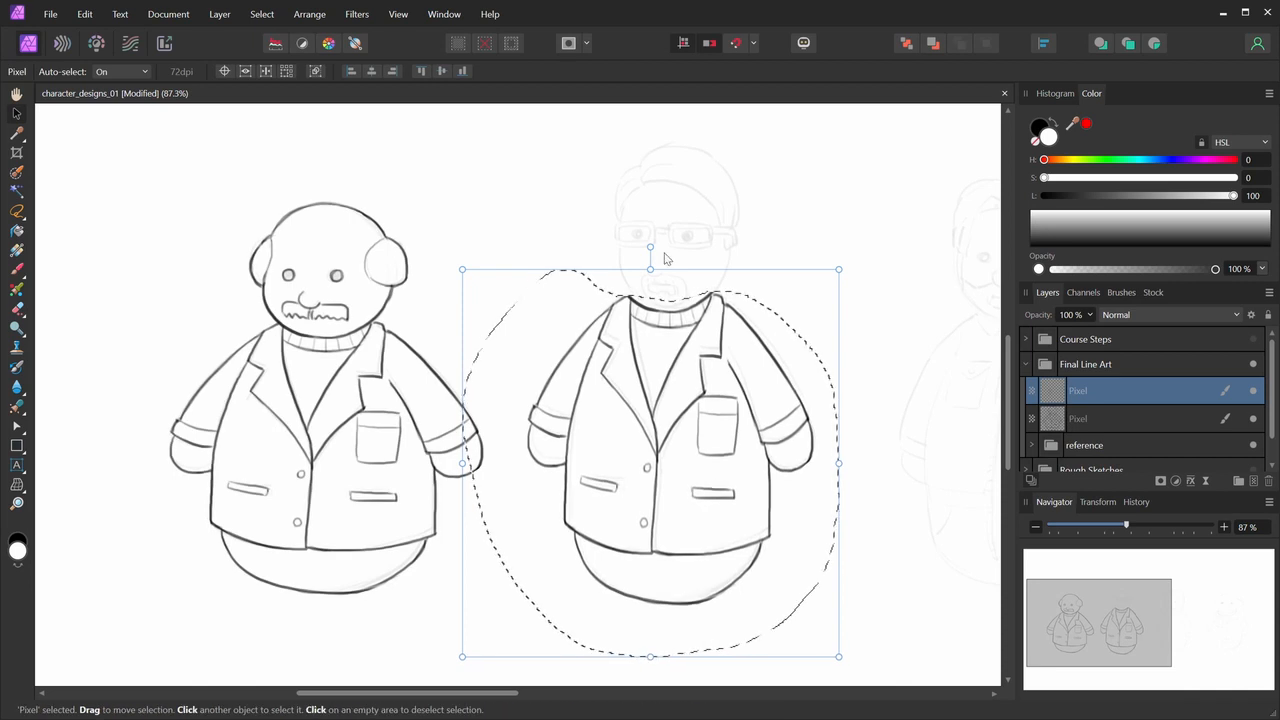
pyautogui.moveTo(650, 269); pyautogui.dragTo(650, 266)
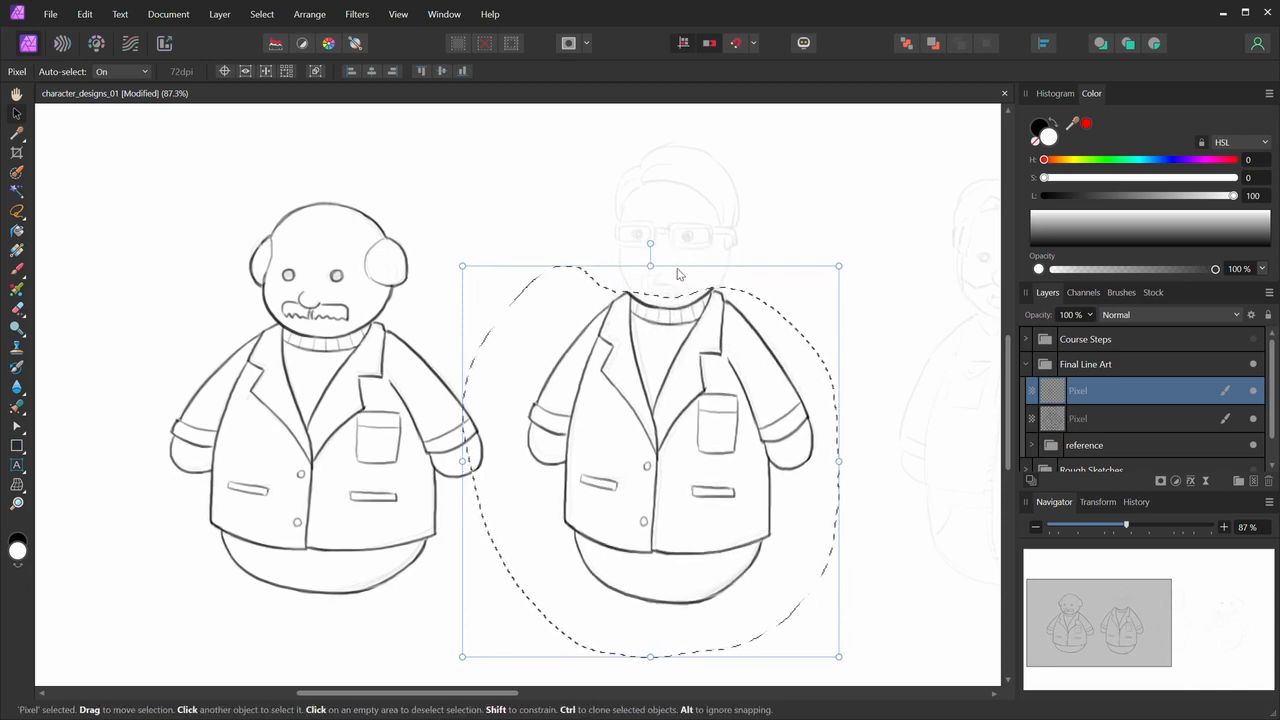
pyautogui.moveTo(670, 472); pyautogui.dragTo(681, 472)
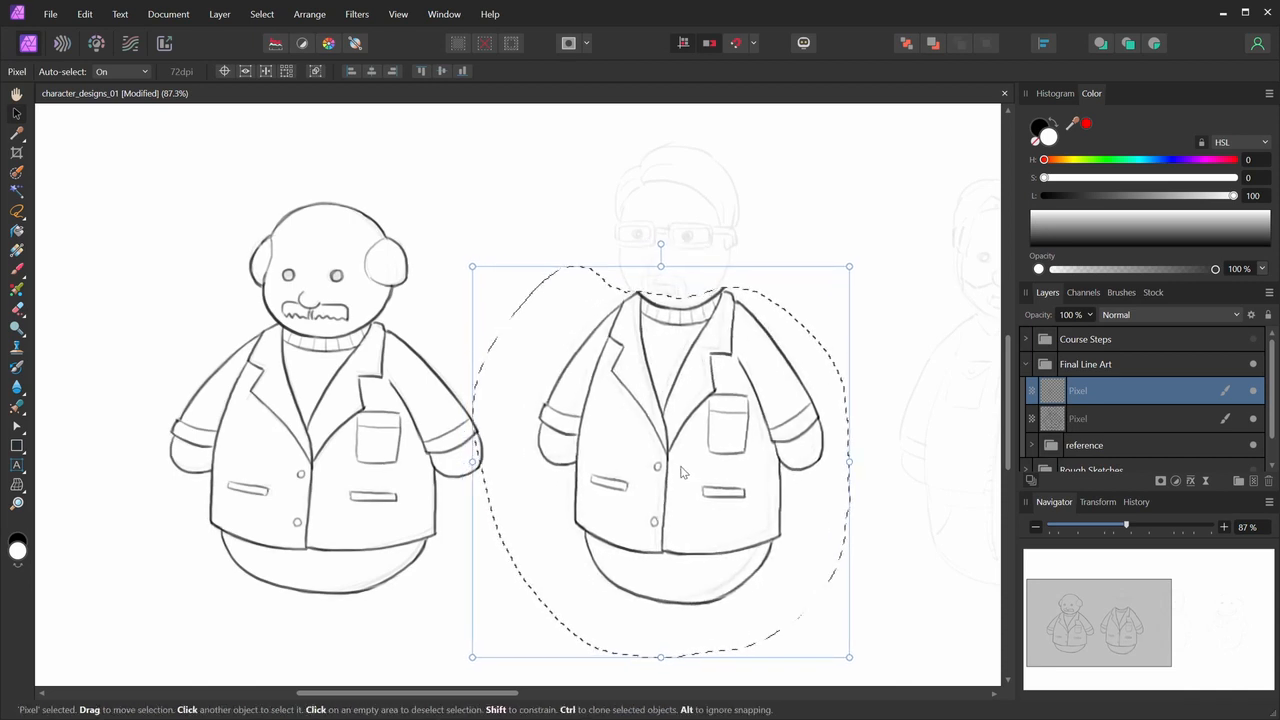
pyautogui.hotkey('ctrl', 'd')
pyautogui.click(1150, 390)
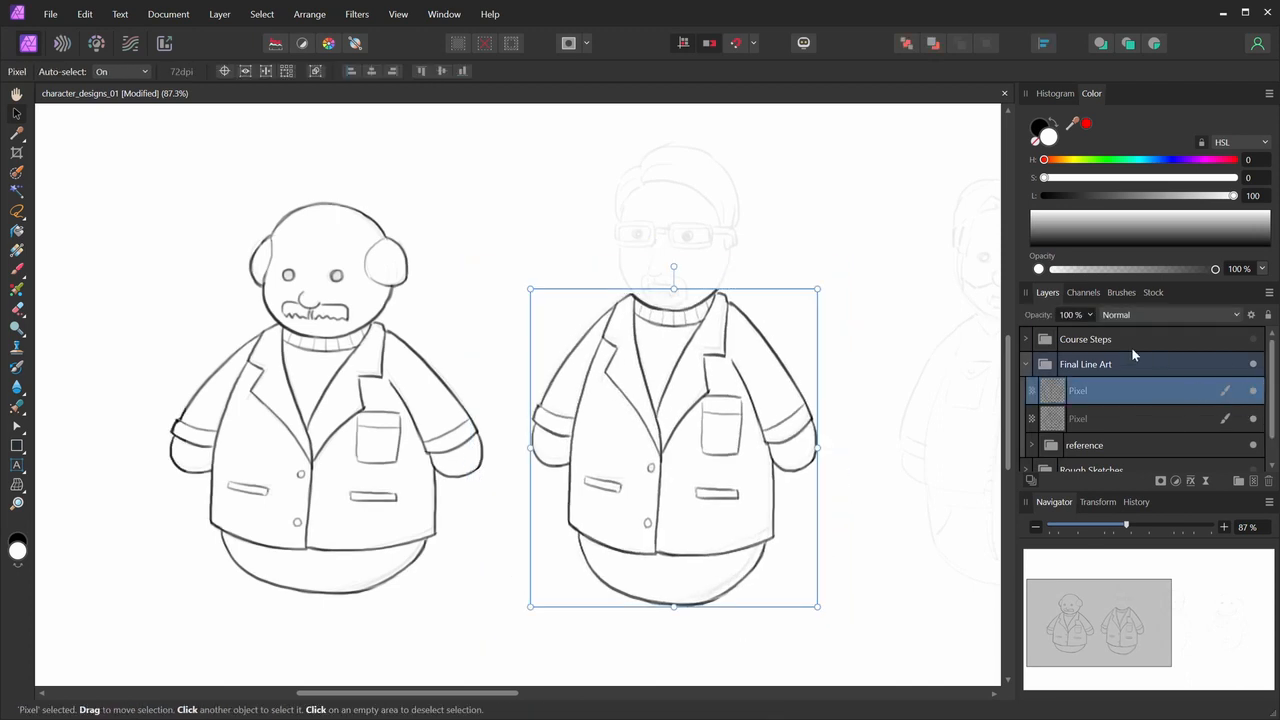
# - Ink both sides of the second figure's face down to the turtleneck collar
pyautogui.press('b')
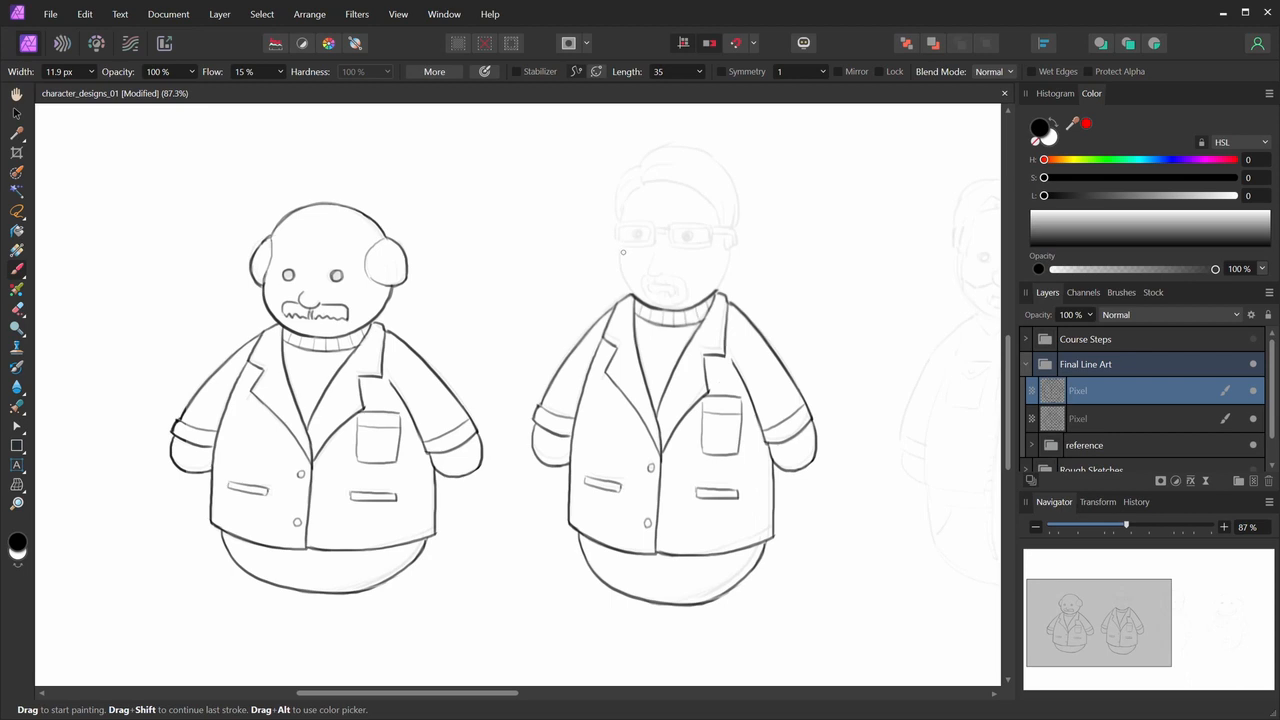
pyautogui.moveTo(620, 221); pyautogui.dragTo(638, 296)
pyautogui.hotkey('ctrl', 'z')
pyautogui.moveTo(618, 216); pyautogui.dragTo(638, 297)
pyautogui.moveTo(731, 232); pyautogui.dragTo(712, 298)
pyautogui.hotkey('ctrl', 'z')
pyautogui.moveTo(729, 230); pyautogui.dragTo(710, 300)
# - Ink the outer contour of the second figure's hair, with the side tuft and the rounded top
pyautogui.moveTo(634, 167); pyautogui.dragTo(612, 218)
pyautogui.moveTo(640, 163)
pyautogui.mouseDown()
pyautogui.moveTo(730, 184)
pyautogui.moveTo(699, 158)
pyautogui.moveTo(715, 155)
pyautogui.moveTo(730, 233)
pyautogui.mouseUp()
pyautogui.hotkey('ctrl', 'z')
pyautogui.moveTo(738, 180)
pyautogui.mouseDown()
pyautogui.moveTo(730, 233)
pyautogui.moveTo(744, 205)
pyautogui.mouseUp()
pyautogui.press('e')
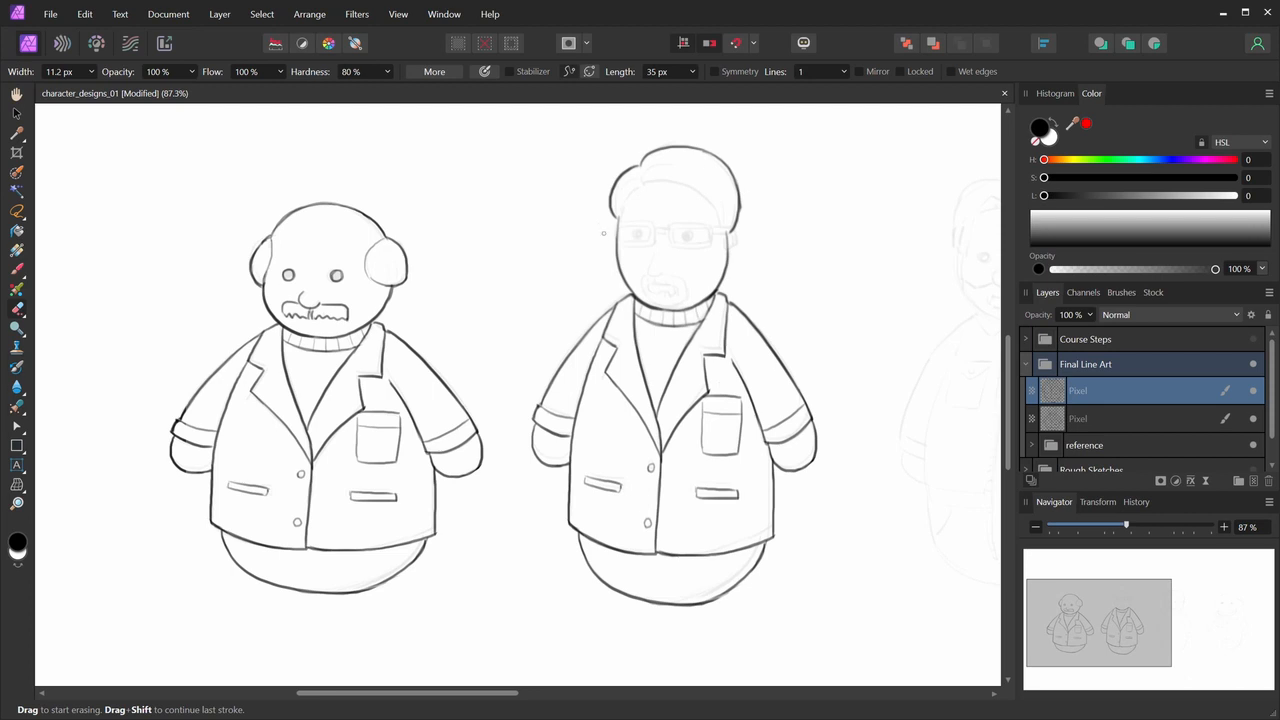
pyautogui.press('b')
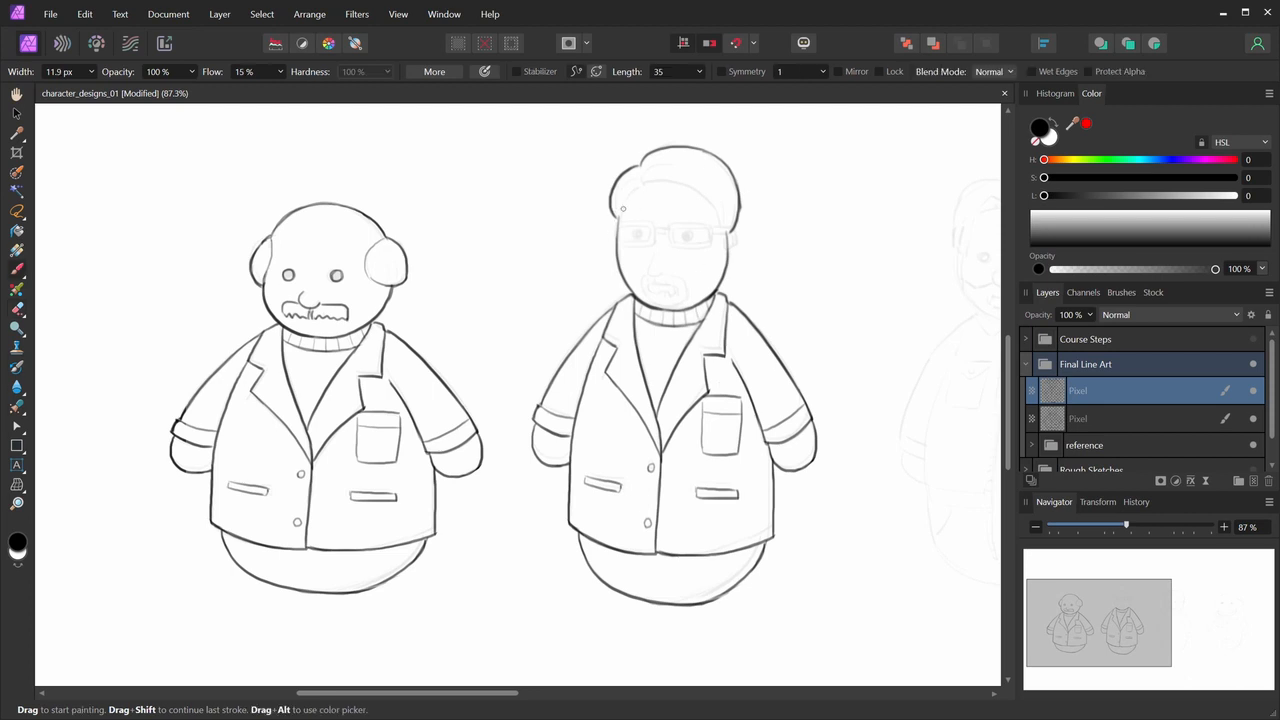
# - Ink the curved hairline across the second figure's forehead and clean up where it meets the face
pyautogui.press('e')
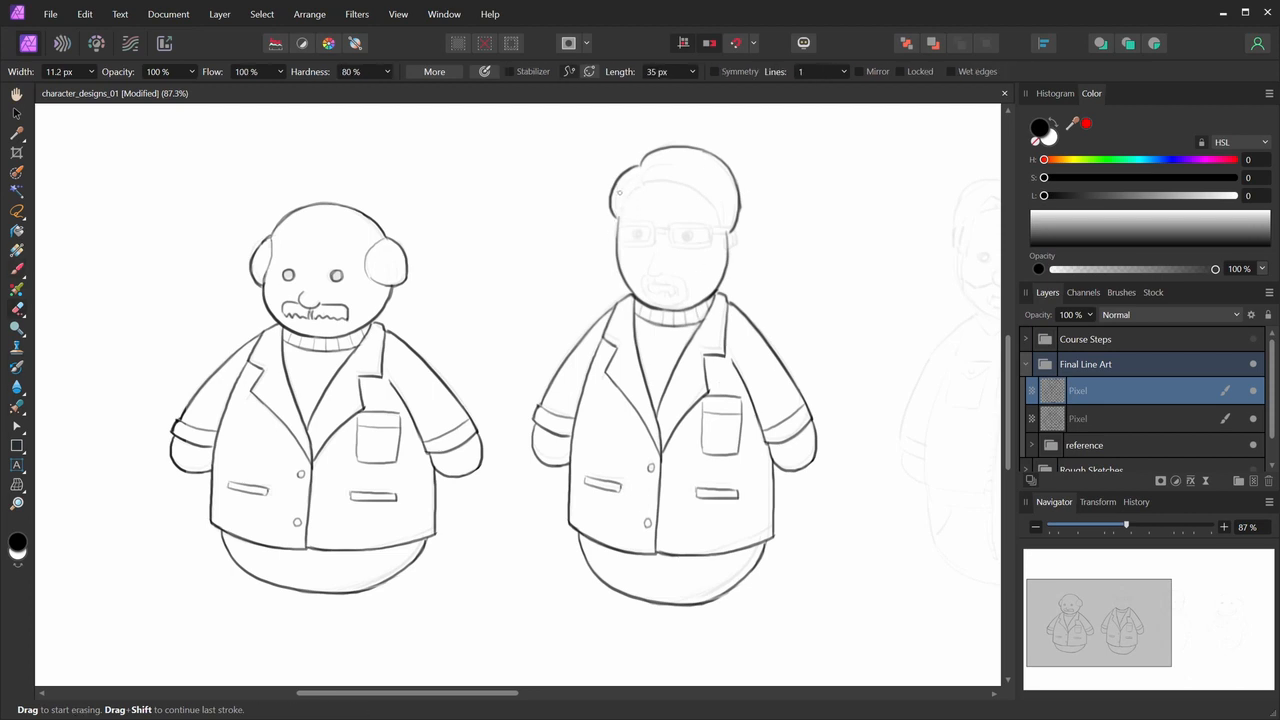
pyautogui.press('b')
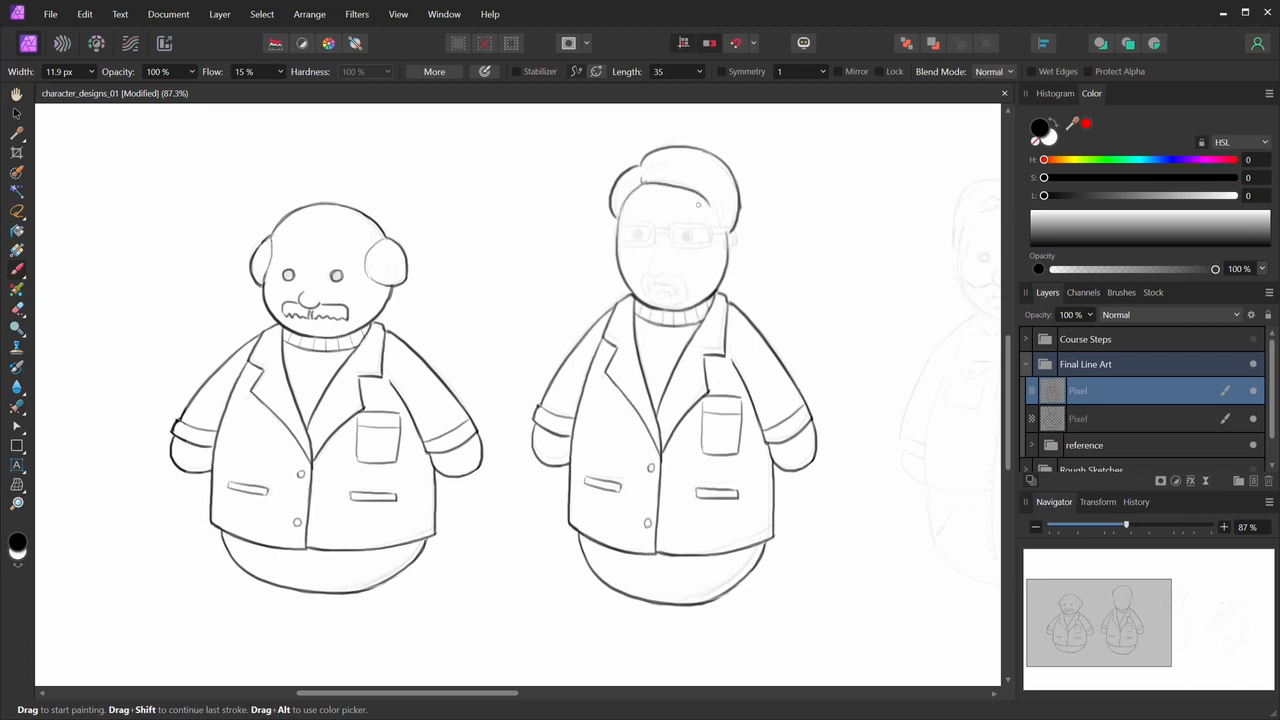
pyautogui.moveTo(647, 182)
pyautogui.mouseDown()
pyautogui.moveTo(718, 233)
pyautogui.moveTo(707, 204)
pyautogui.moveTo(718, 233)
pyautogui.mouseUp()
pyautogui.hotkey('ctrl', 'z')
pyautogui.moveTo(618, 218); pyautogui.dragTo(620, 254)
pyautogui.hotkey('ctrl', 'z')
pyautogui.press('e')
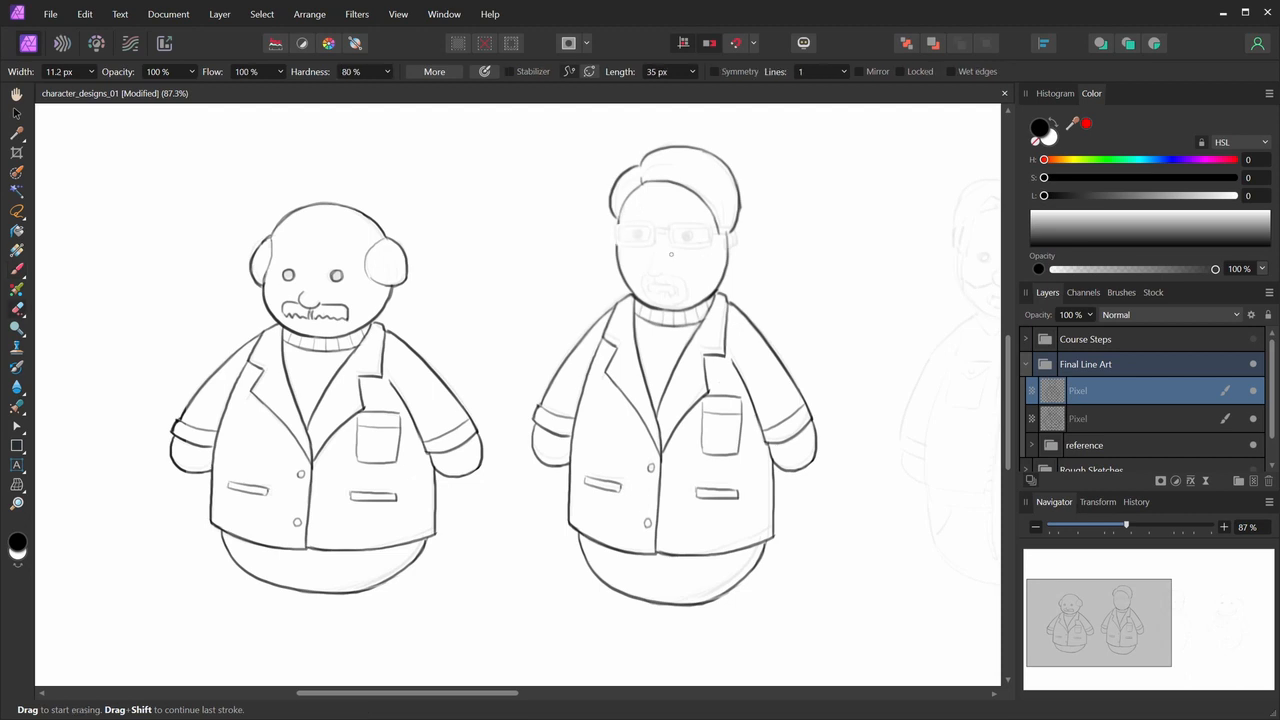
# - Ink the two rectangular lens frames of the second figure's glasses
pyautogui.press('b')
pyautogui.moveTo(668, 228)
pyautogui.mouseDown()
pyautogui.moveTo(672, 248)
pyautogui.moveTo(713, 249)
pyautogui.moveTo(719, 224)
pyautogui.moveTo(713, 246)
pyautogui.mouseUp()
pyautogui.hotkey('ctrl', 'z')
pyautogui.hotkey('ctrl', 'z')
pyautogui.hotkey('ctrl', 'z')
pyautogui.hotkey('ctrl', 'z')
pyautogui.hotkey('ctrl', 'z')
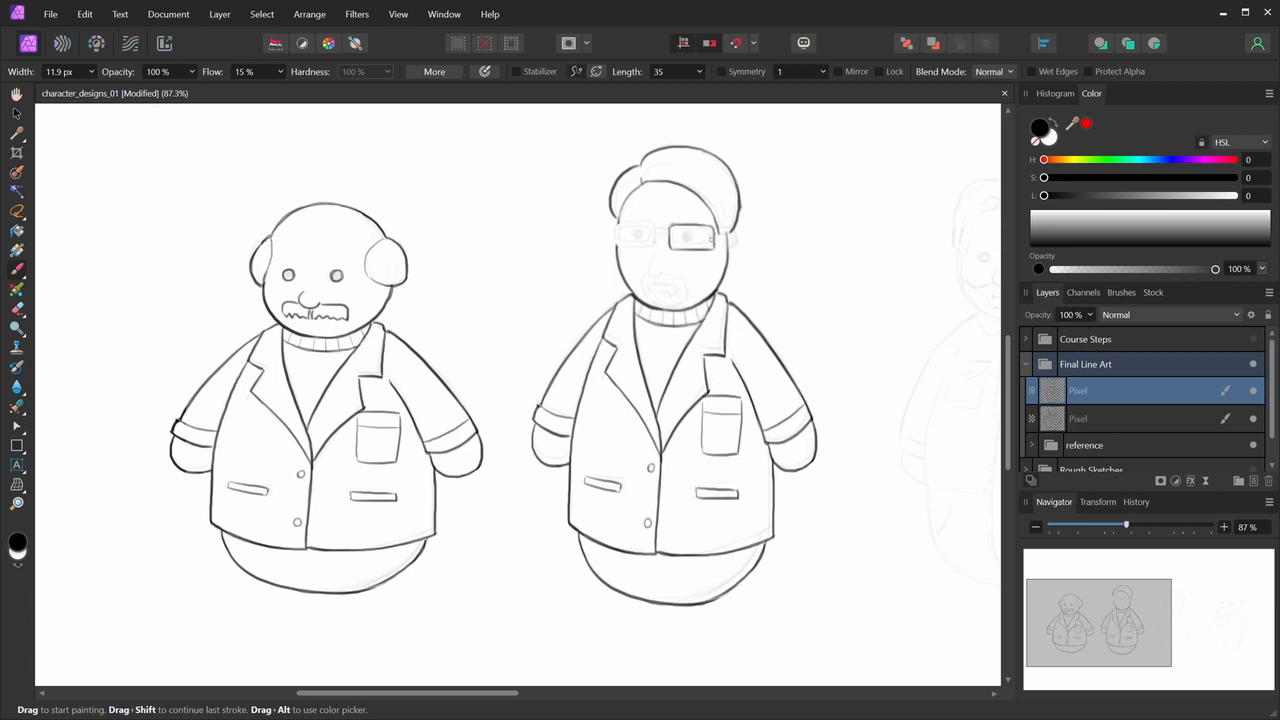
pyautogui.moveTo(616, 226)
pyautogui.mouseDown()
pyautogui.moveTo(617, 248)
pyautogui.moveTo(656, 248)
pyautogui.moveTo(653, 226)
pyautogui.mouseUp()
# - Ink the glasses' temple arm and the small ear curve beside the face, erasing and redrawing the ear
pyautogui.press('e')
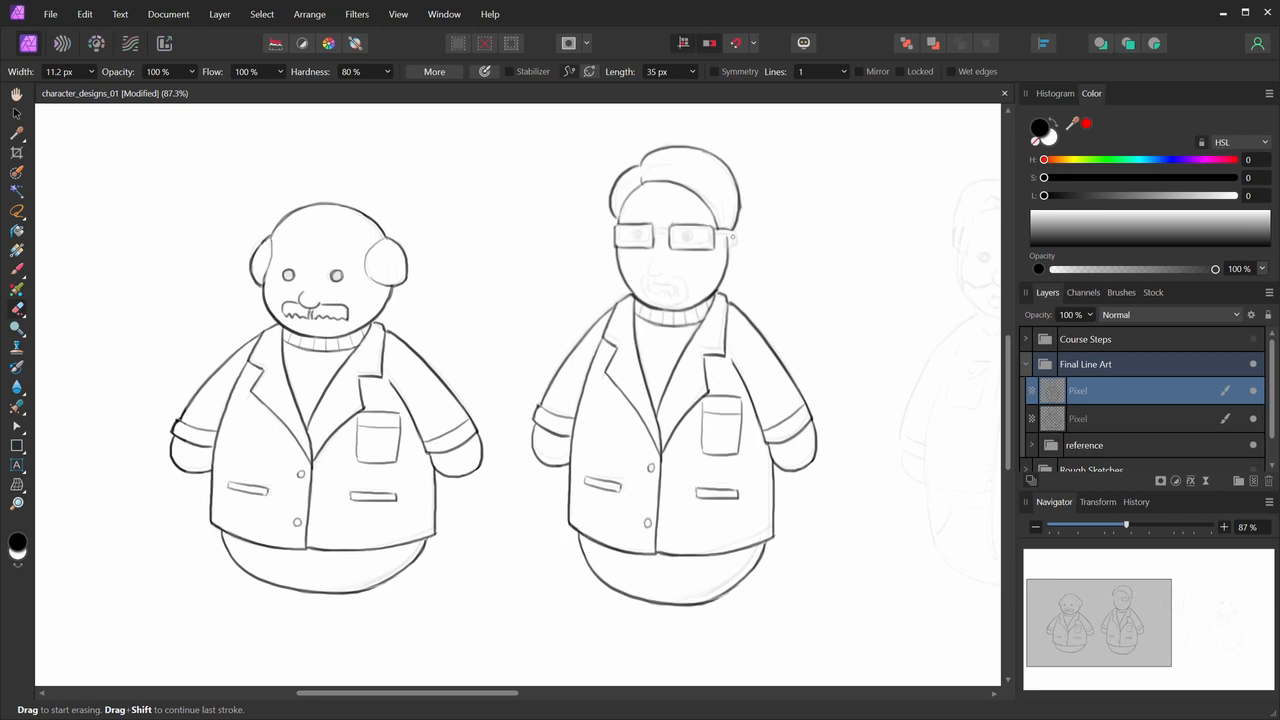
pyautogui.press('b')
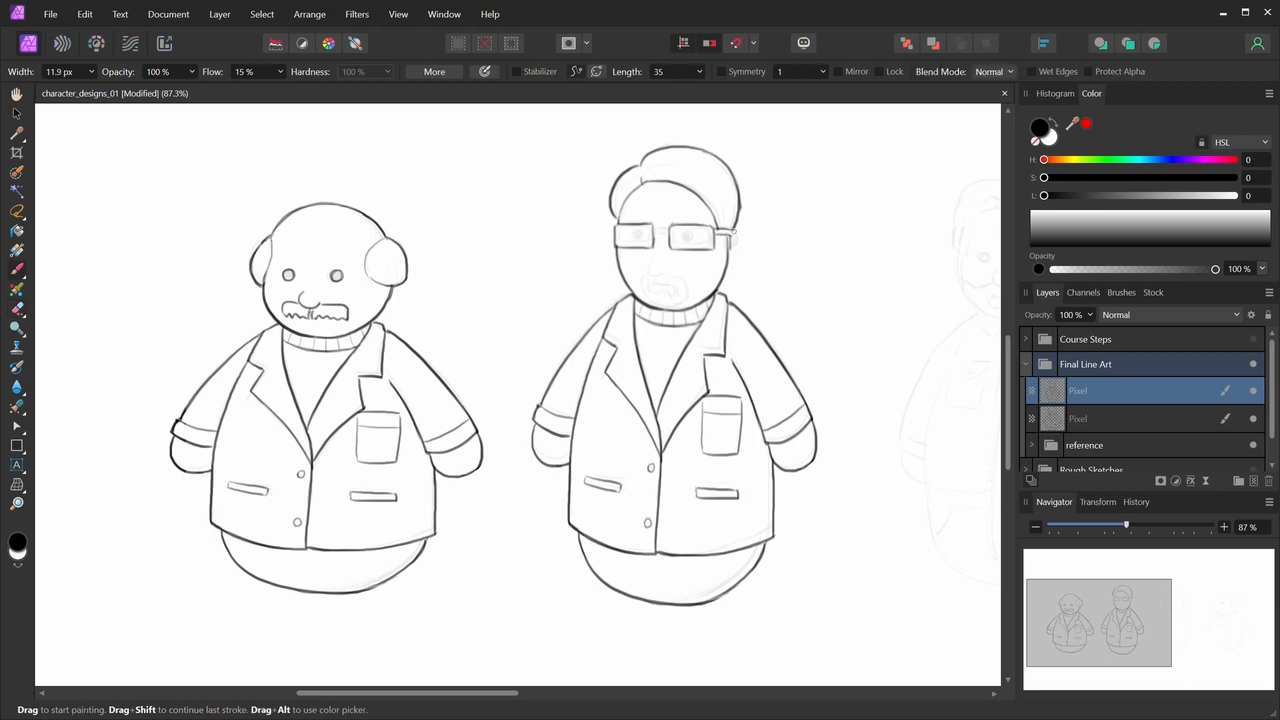
pyautogui.moveTo(737, 231); pyautogui.dragTo(737, 252)
pyautogui.press('e')
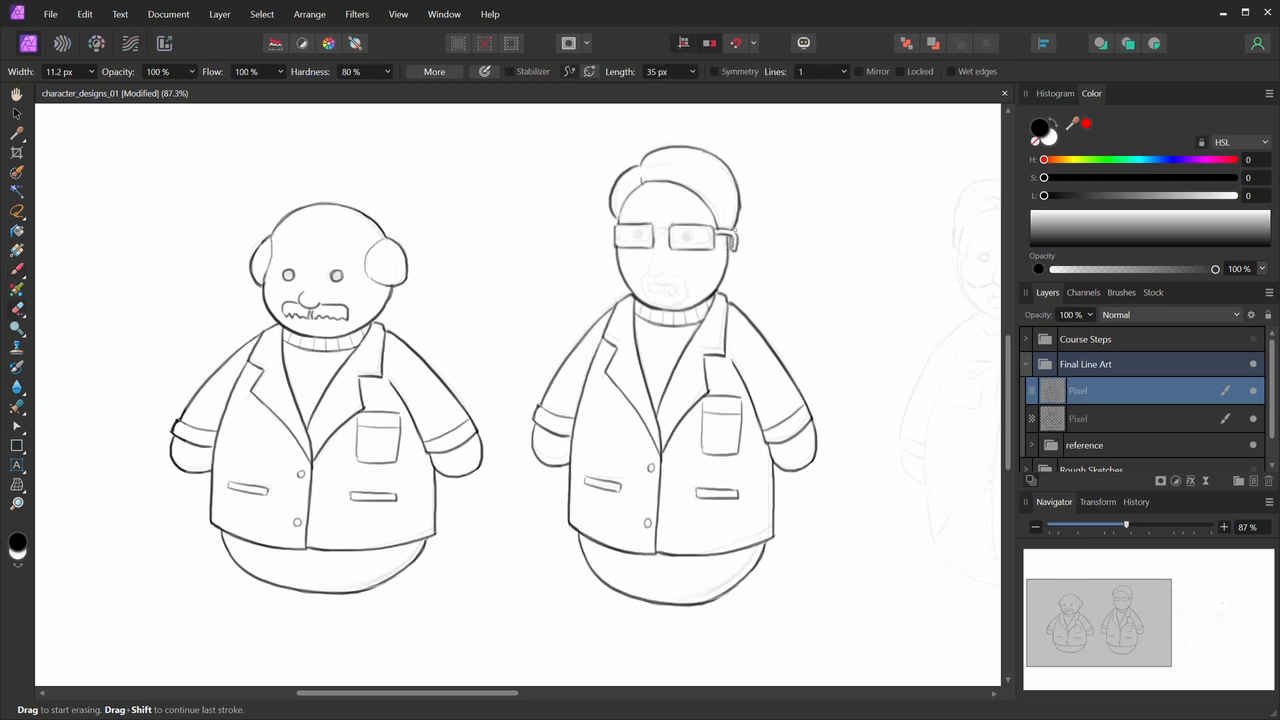
pyautogui.moveTo(737, 230); pyautogui.dragTo(739, 252)
pyautogui.press('b')
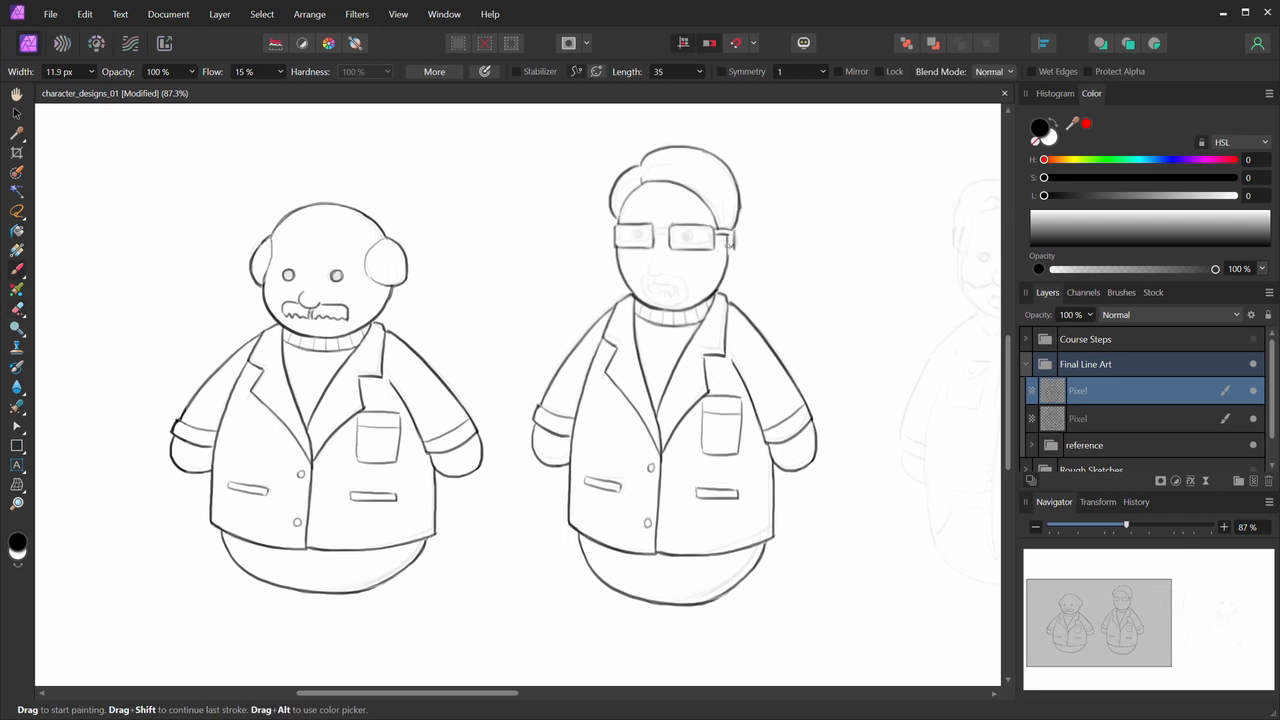
pyautogui.press('e')
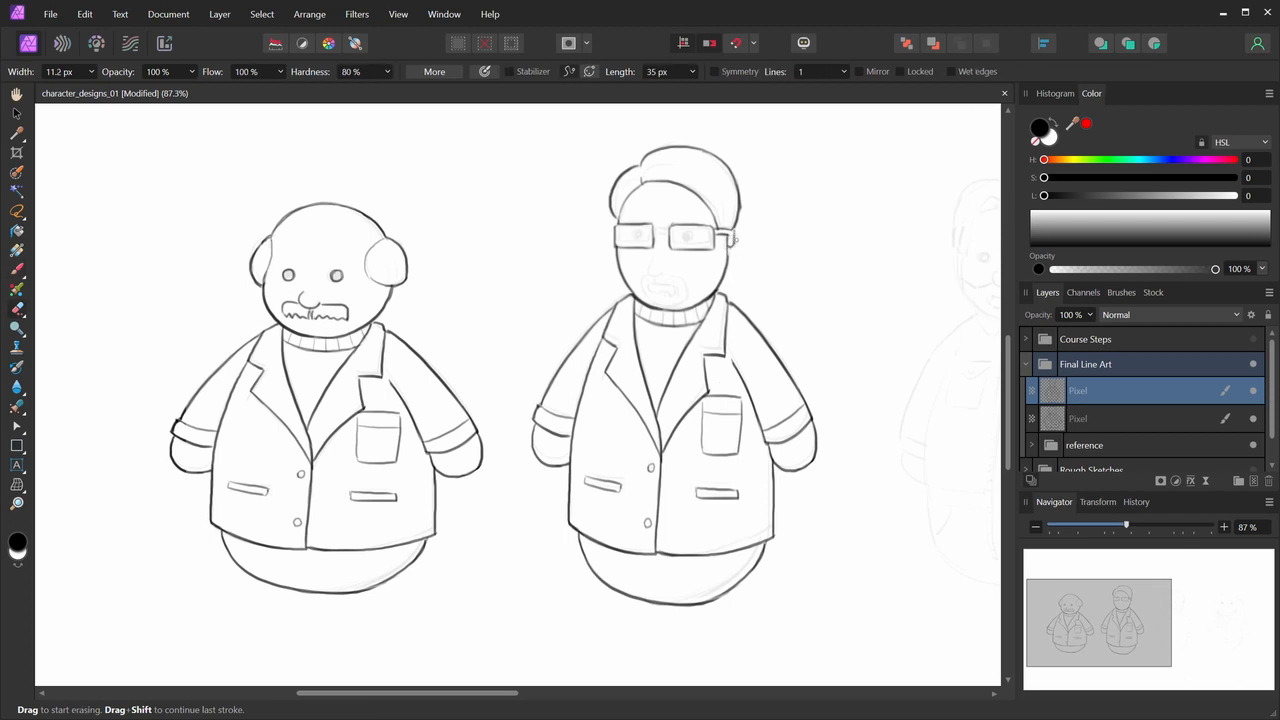
pyautogui.press('b')
pyautogui.press('e')
# - Draw the bridge between the lenses and add inner outlines to thicken both lens frames
pyautogui.press('b')
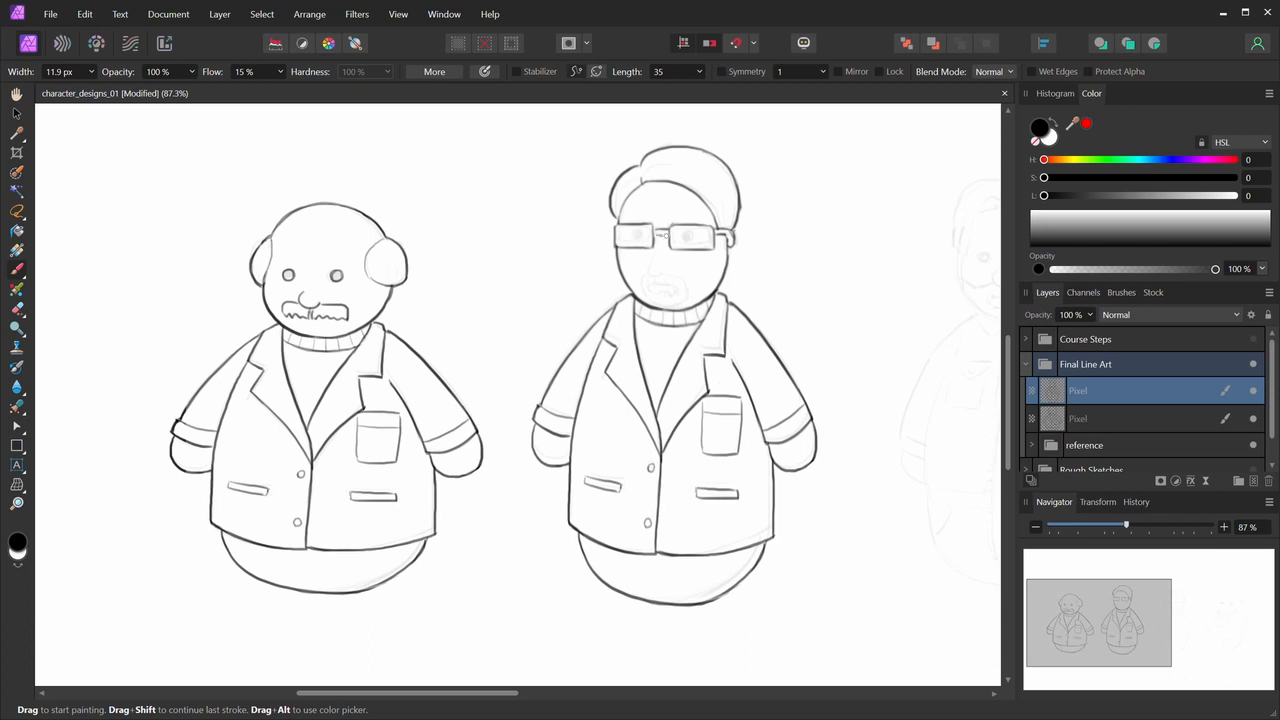
pyautogui.press('e')
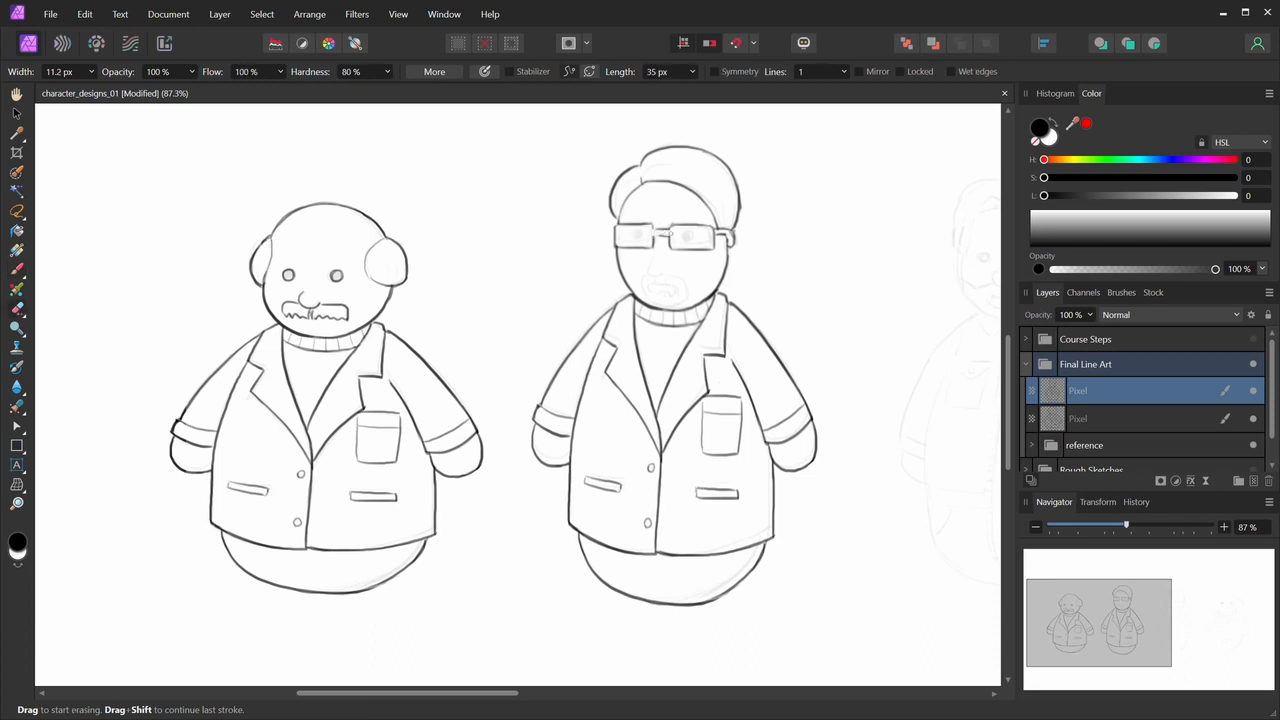
pyautogui.press('b')
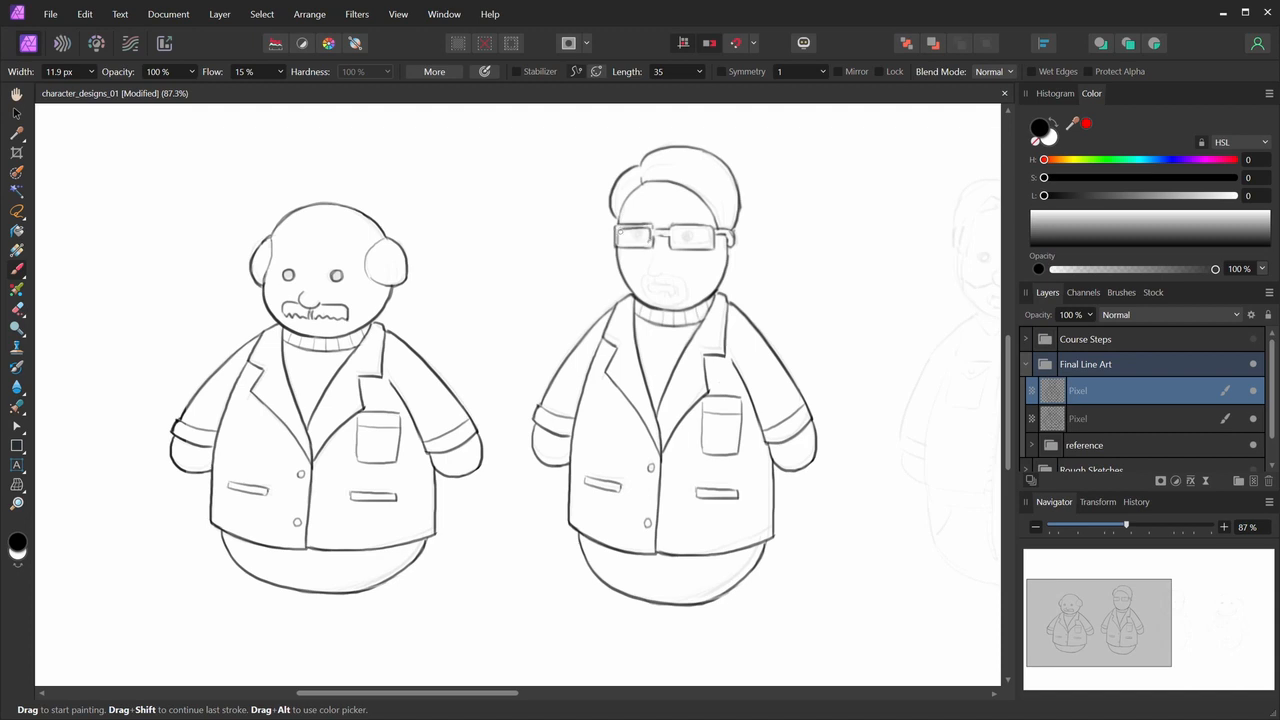
pyautogui.moveTo(620, 229)
pyautogui.mouseDown()
pyautogui.moveTo(619, 244)
pyautogui.moveTo(709, 244)
pyautogui.mouseUp()
pyautogui.moveTo(674, 229)
pyautogui.mouseDown()
pyautogui.moveTo(708, 231)
pyautogui.moveTo(711, 244)
pyautogui.mouseUp()
pyautogui.press('e')
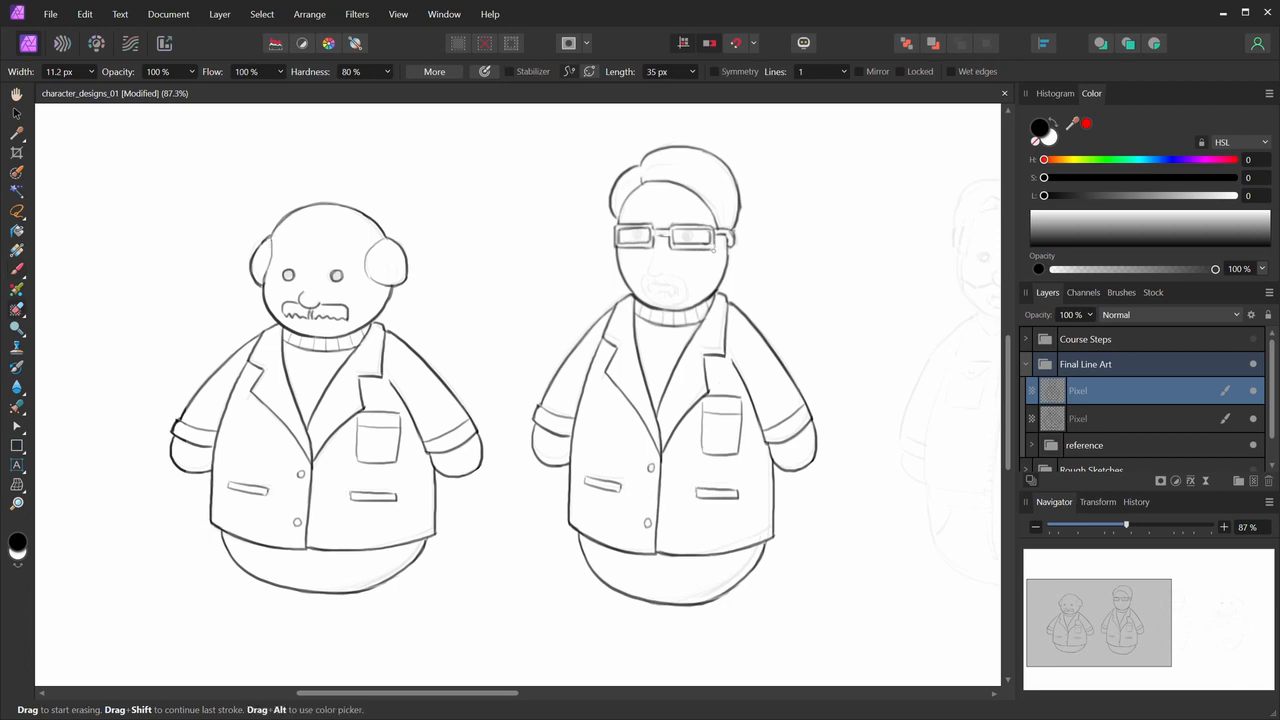
# - Ink the second figure's face with round eyes inside the lenses, a nose, and a goatee around the frowning mouth
pyautogui.press('e')
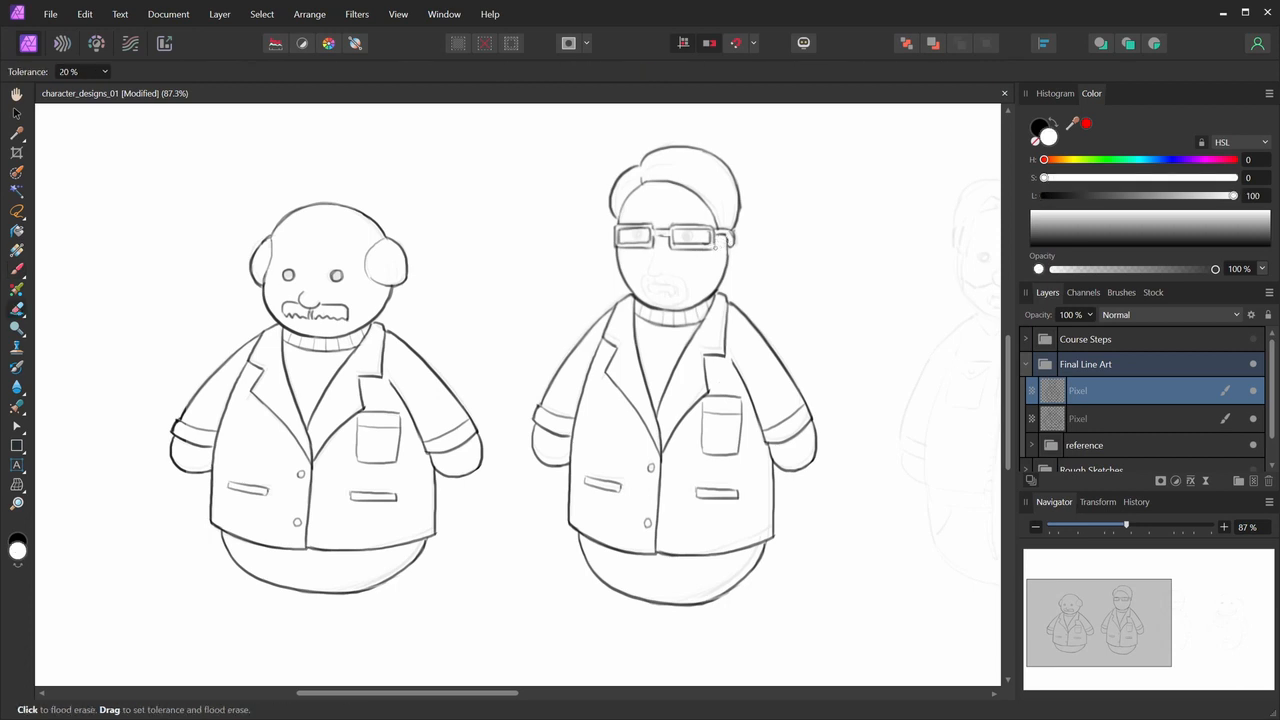
pyautogui.press('e')
pyautogui.press('b')
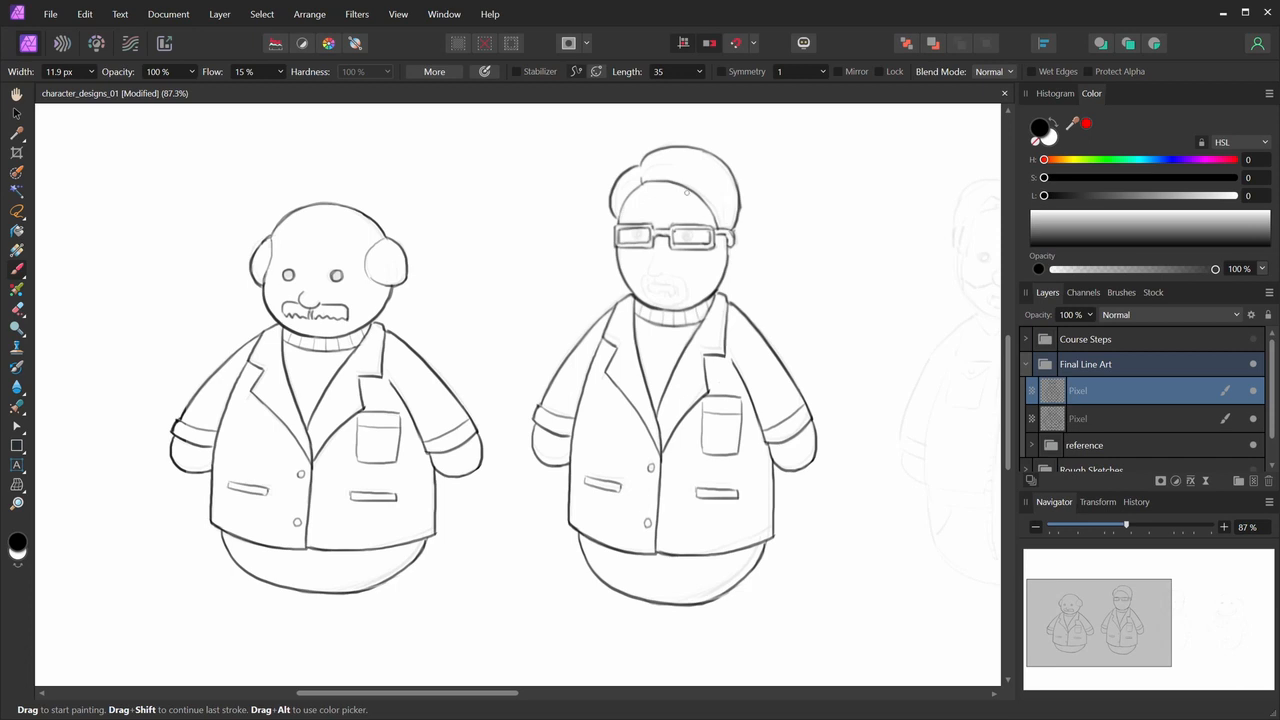
pyautogui.moveTo(648, 257)
pyautogui.mouseDown()
pyautogui.moveTo(662, 272)
pyautogui.moveTo(650, 298)
pyautogui.moveTo(688, 294)
pyautogui.mouseUp()
pyautogui.hotkey('ctrl', 'z')
pyautogui.hotkey('ctrl', 'z')
pyautogui.moveTo(656, 274); pyautogui.dragTo(668, 267)
pyautogui.moveTo(636, 238); pyautogui.dragTo(688, 238)
pyautogui.moveTo(648, 302)
pyautogui.mouseDown()
pyautogui.moveTo(686, 302)
pyautogui.moveTo(657, 276)
pyautogui.moveTo(683, 277)
pyautogui.moveTo(685, 296)
pyautogui.moveTo(664, 270)
pyautogui.moveTo(687, 297)
pyautogui.moveTo(649, 292)
pyautogui.moveTo(691, 302)
pyautogui.moveTo(662, 294)
pyautogui.mouseUp()
pyautogui.hotkey('ctrl', 'z')
pyautogui.hotkey('ctrl', 'z')
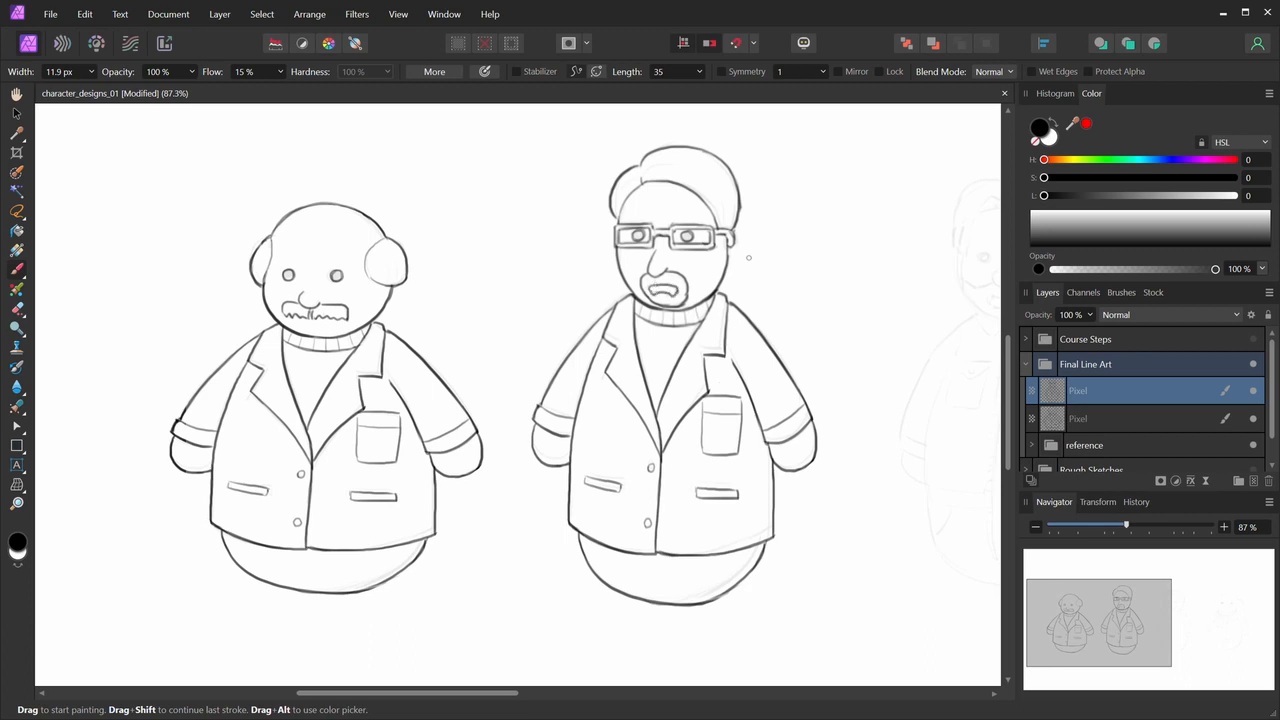
# - Add strand lines to the second figure's hair at the parting and above the ear, and touch up the glasses' bridge
pyautogui.press('space')
pyautogui.moveTo(817, 297); pyautogui.dragTo(715, 326)
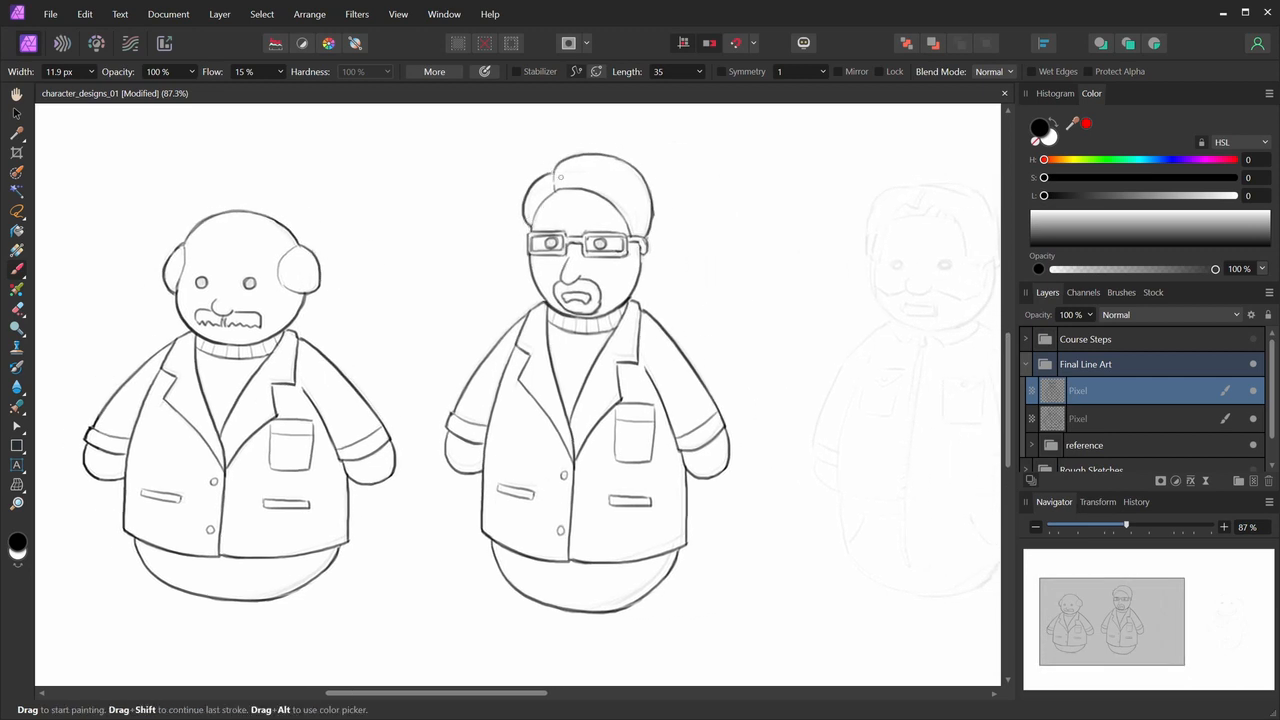
pyautogui.moveTo(556, 185)
pyautogui.mouseDown()
pyautogui.moveTo(582, 170)
pyautogui.moveTo(536, 196)
pyautogui.mouseUp()
pyautogui.moveTo(651, 206); pyautogui.dragTo(645, 240)
pyautogui.hotkey('ctrl', 'z')
pyautogui.moveTo(556, 184); pyautogui.dragTo(549, 196)
pyautogui.moveTo(563, 231); pyautogui.dragTo(584, 235)
# - Hide the reference group and reinforce the second figure's face outline below the ear and beside the glasses
pyautogui.click(1253, 446)
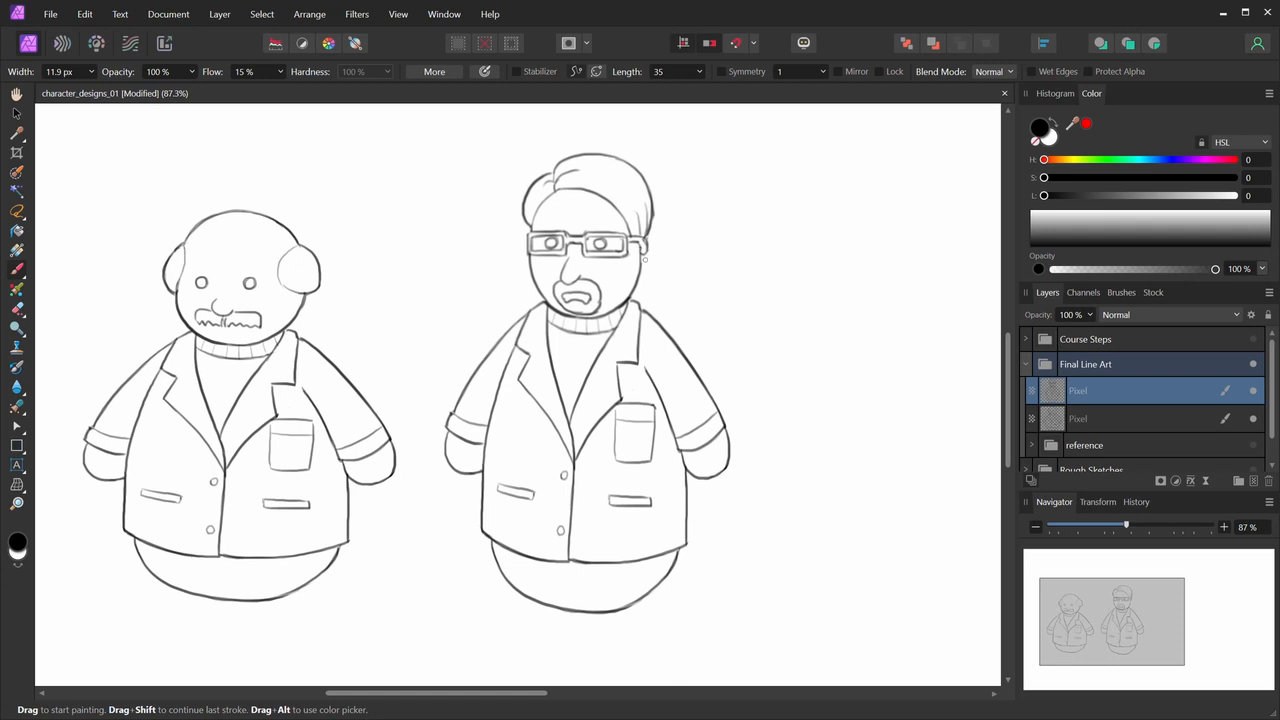
pyautogui.moveTo(643, 260); pyautogui.dragTo(638, 283)
pyautogui.moveTo(526, 224); pyautogui.dragTo(528, 258)
# - Reduce the eraser width to 6.9 px, clean up the glasses, and redraw the bridge as a thicker shape between the lenses
pyautogui.press('e')
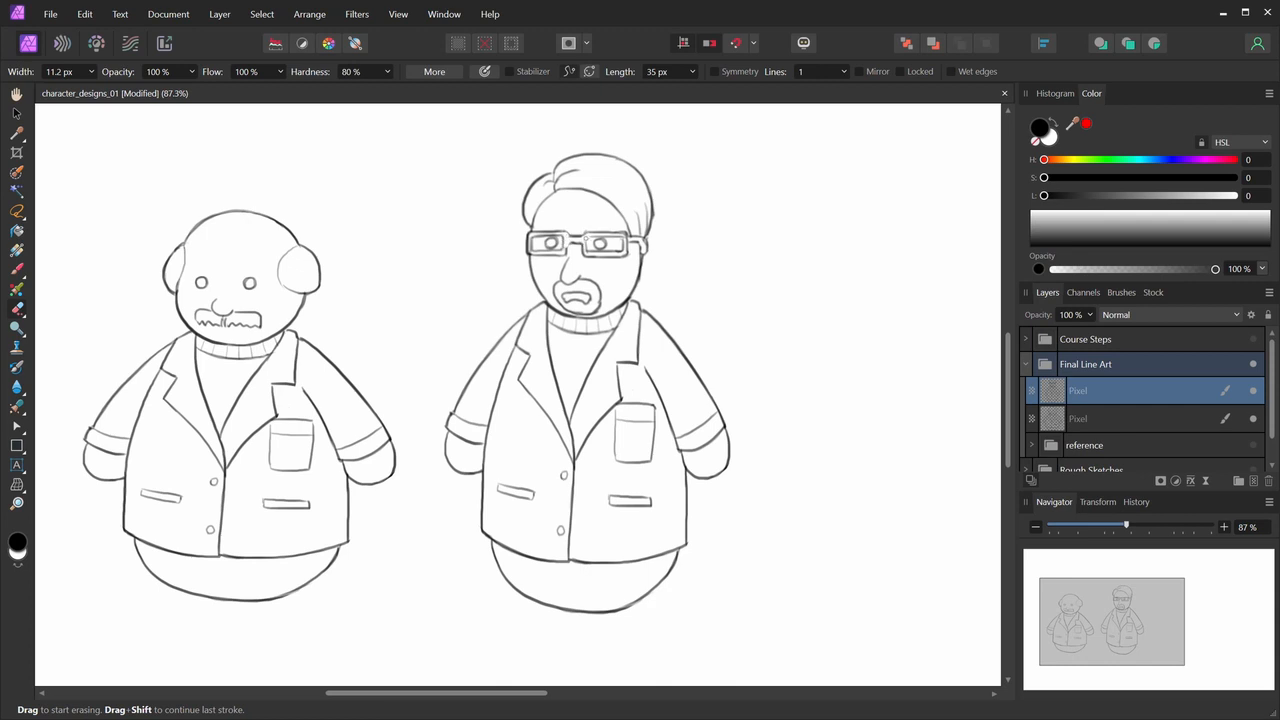
pyautogui.press('[')
pyautogui.press('[')
pyautogui.press('[')
pyautogui.press('b')
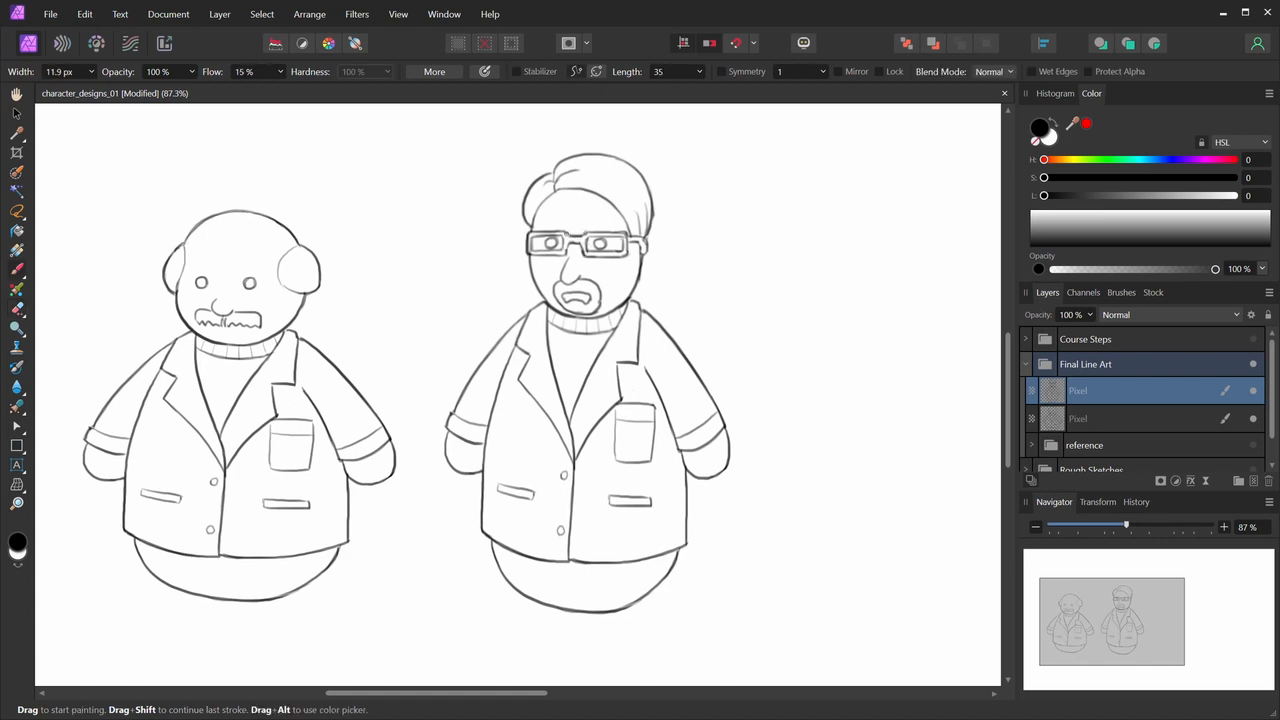
pyautogui.moveTo(563, 237); pyautogui.dragTo(563, 249)
pyautogui.moveTo(578, 237); pyautogui.dragTo(593, 232)
pyautogui.press('e')
pyautogui.press('b')
# - Touch up the second figure's goatee, mouth and nose, and darken the first figure's nose on its own line art layer
pyautogui.moveTo(730, 423); pyautogui.dragTo(701, 409)
pyautogui.press('e')
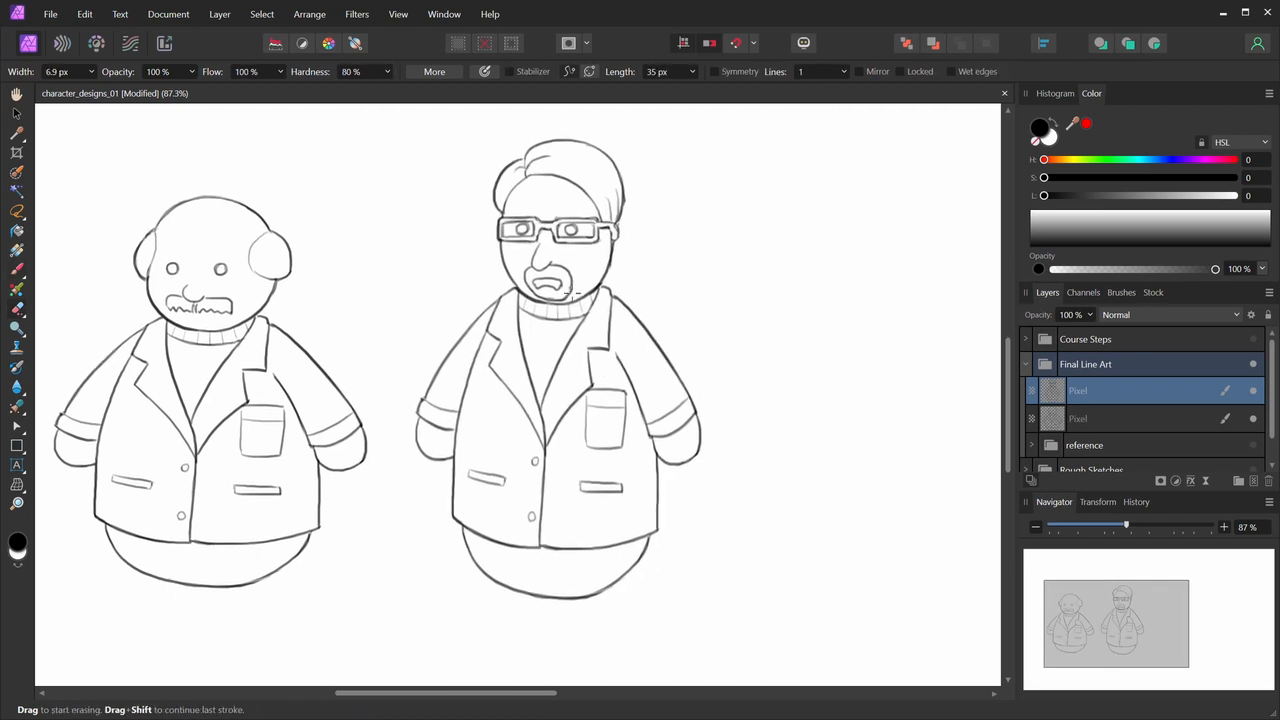
pyautogui.press('b')
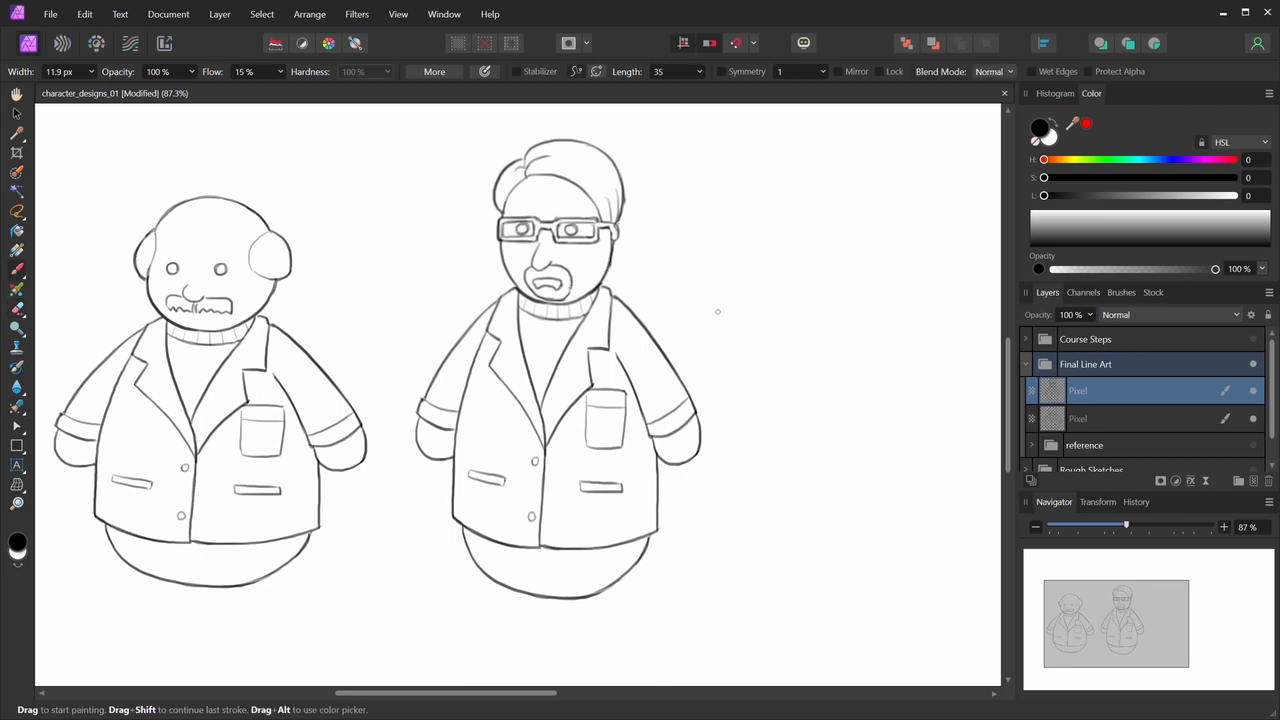
pyautogui.moveTo(823, 426); pyautogui.dragTo(791, 438)
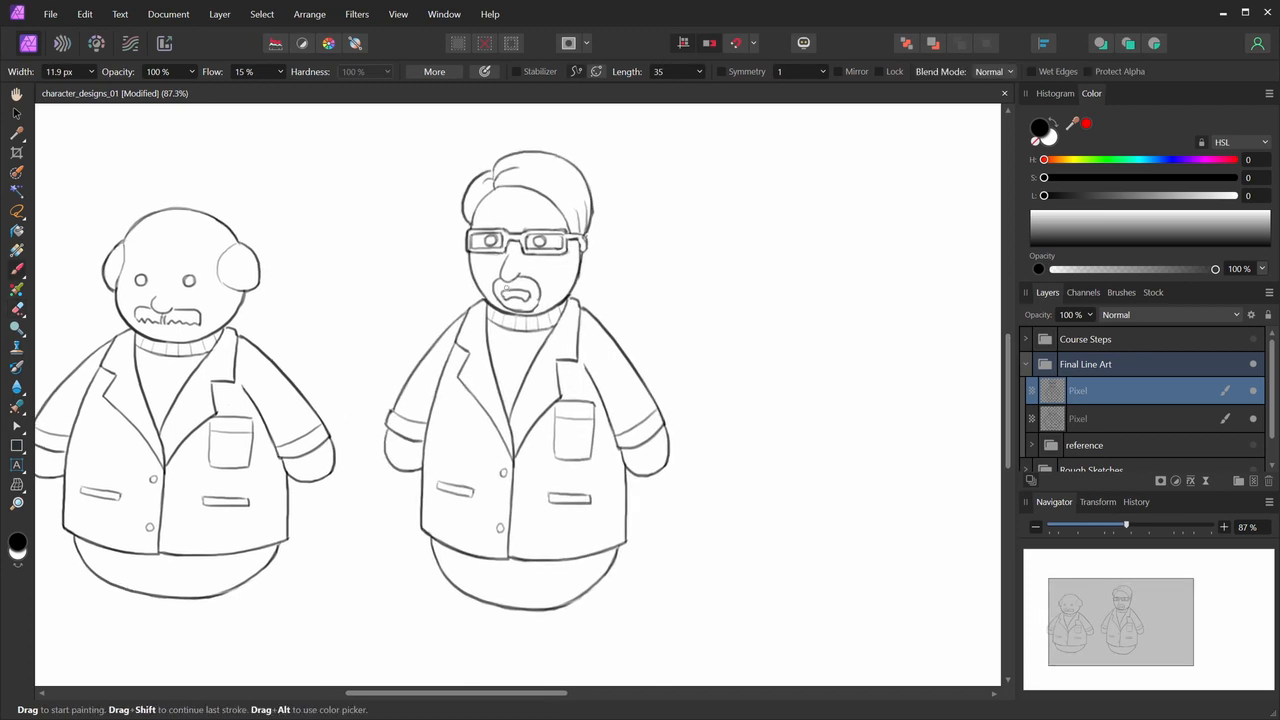
pyautogui.moveTo(505, 289); pyautogui.dragTo(527, 290)
pyautogui.moveTo(656, 365); pyautogui.dragTo(687, 361)
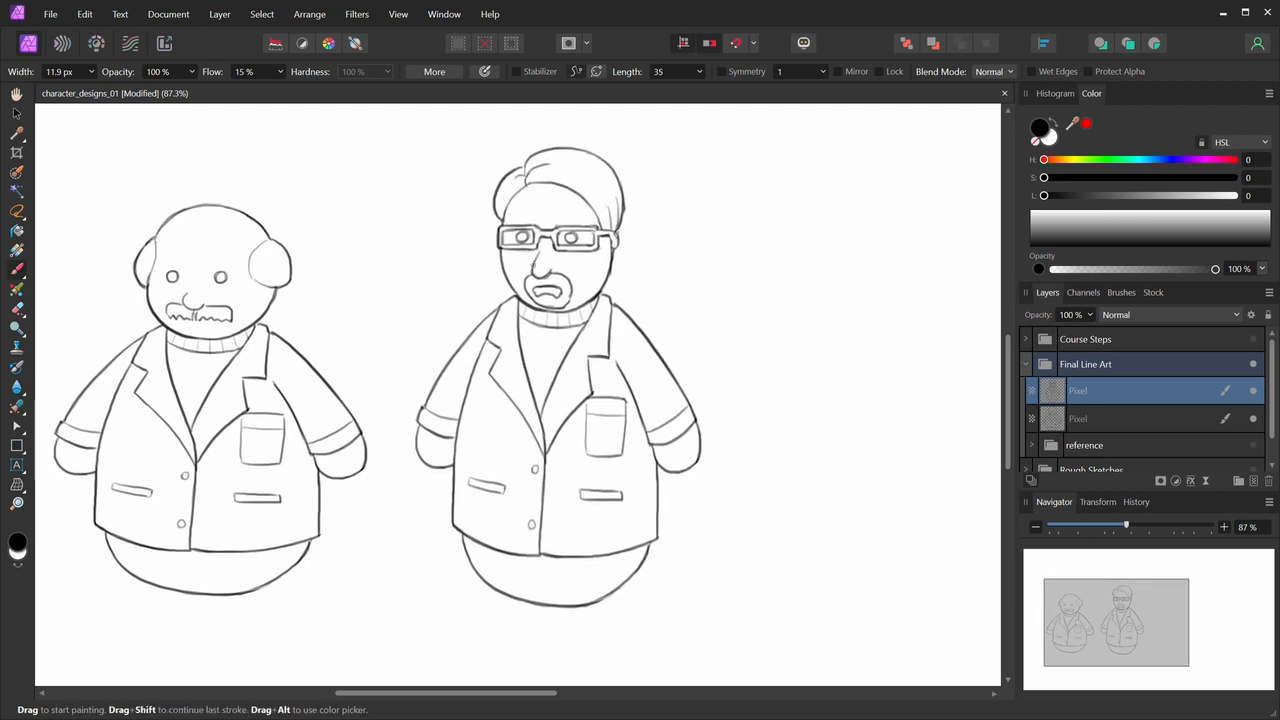
pyautogui.click(1100, 418)
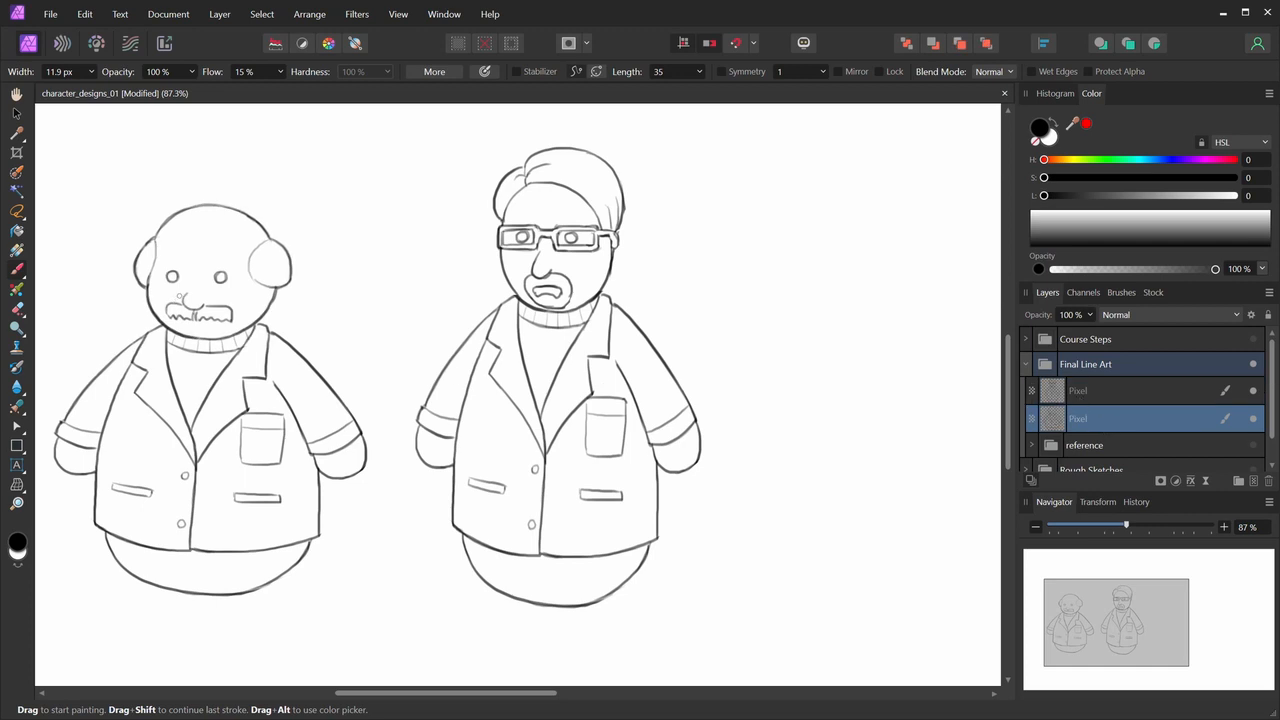
pyautogui.moveTo(184, 291); pyautogui.dragTo(202, 306)
pyautogui.moveTo(709, 511); pyautogui.dragTo(449, 383)
pyautogui.press('z')
pyautogui.moveTo(677, 469); pyautogui.dragTo(532, 479)
pyautogui.moveTo(645, 463)
pyautogui.mouseDown()
pyautogui.moveTo(625, 435)
pyautogui.moveTo(628, 464)
pyautogui.mouseUp()
pyautogui.moveTo(628, 466); pyautogui.dragTo(727, 471)
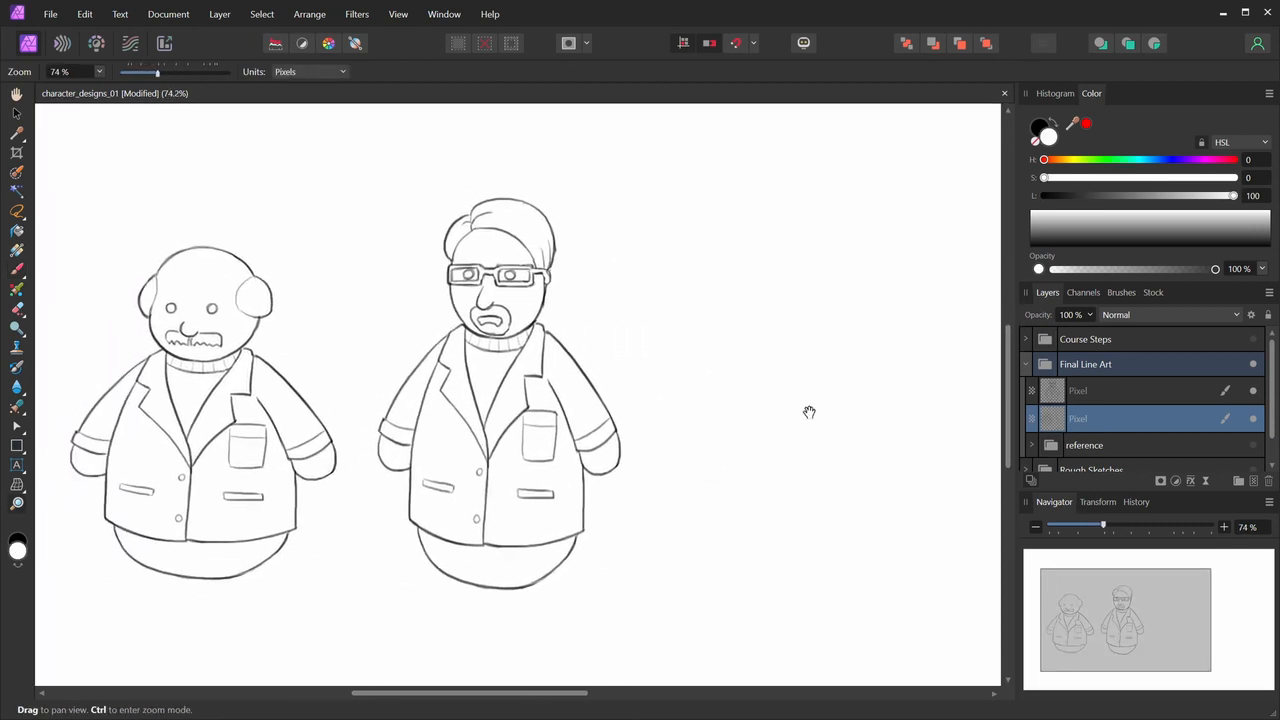